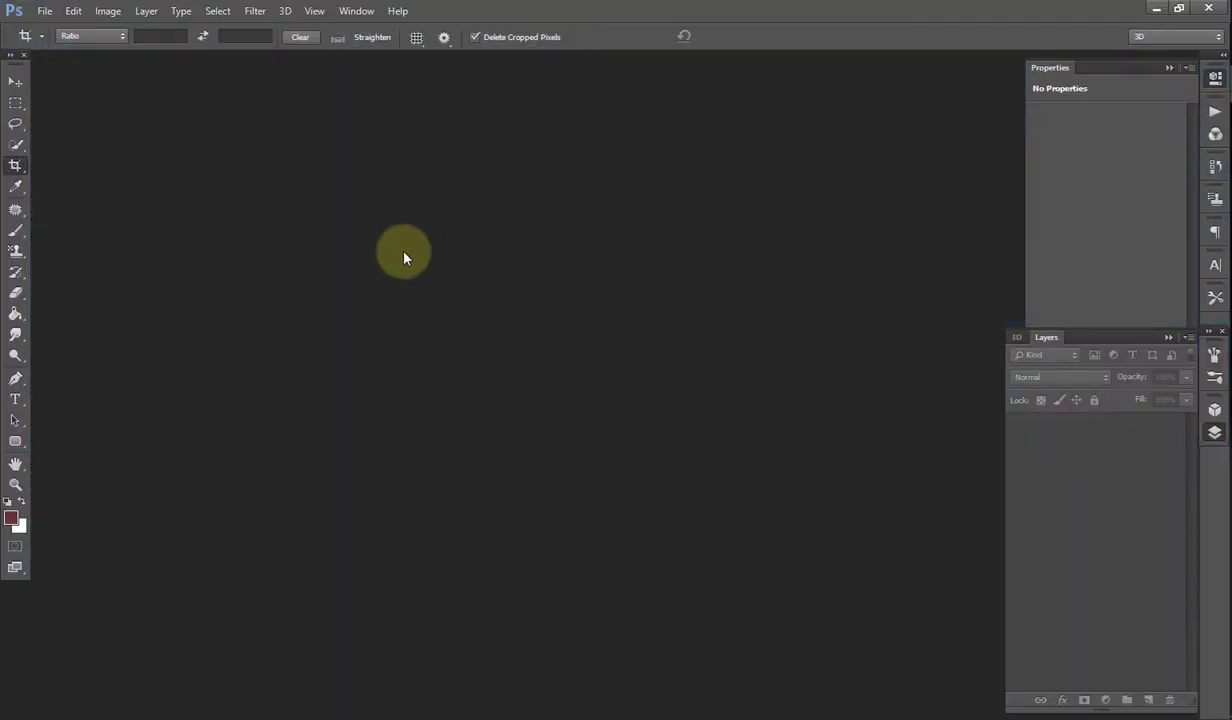
Step: Open the red-haired woman's portrait JPEG, dock it as a tab, and pick a larger brush
click(45, 11)
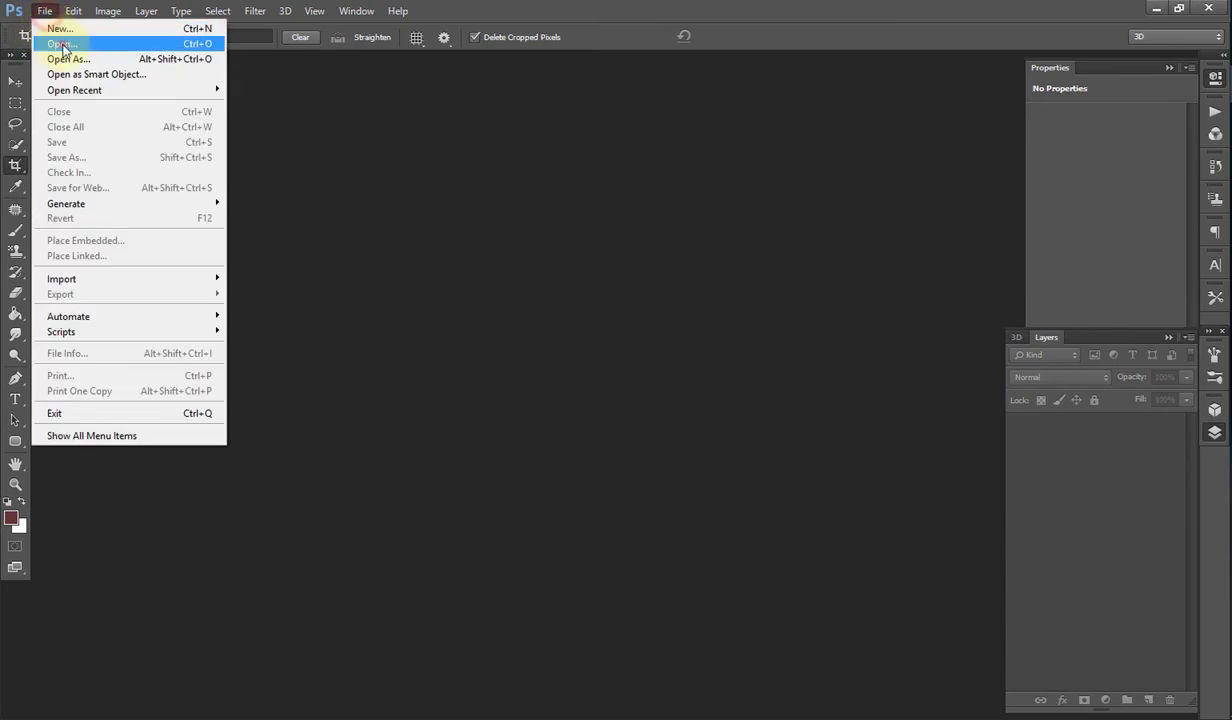
click(55, 41)
double_click(268, 252)
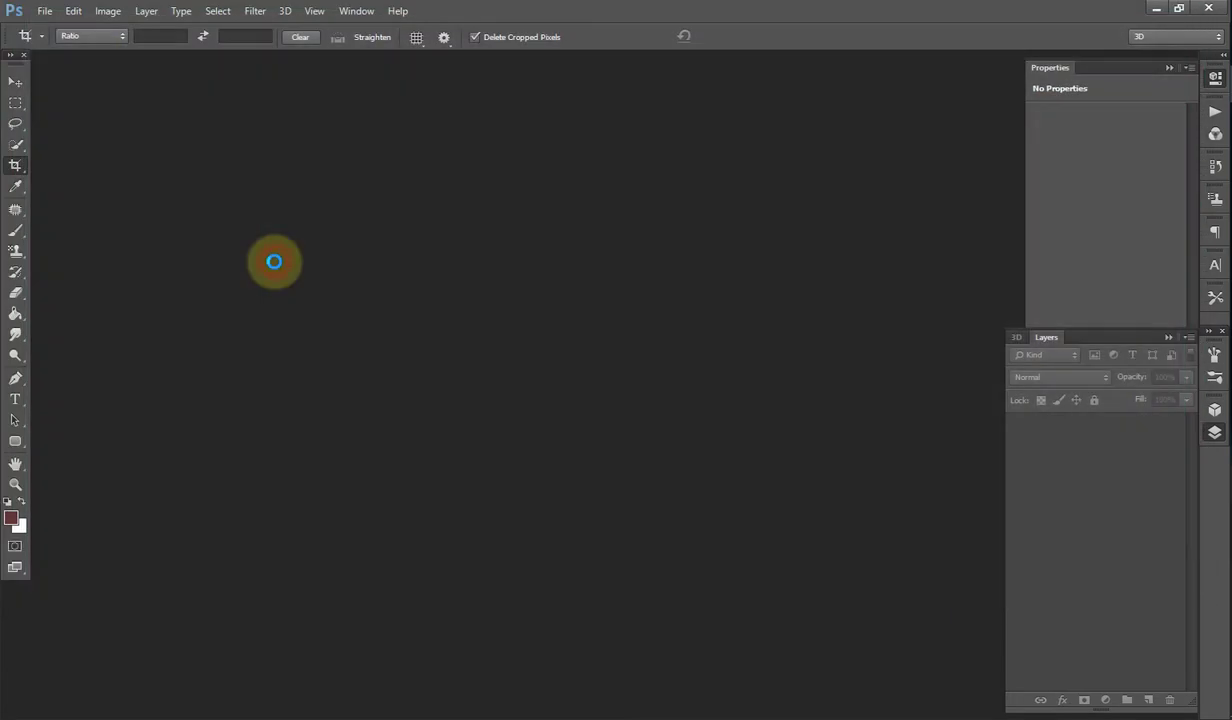
drag(275, 59, 412, 47)
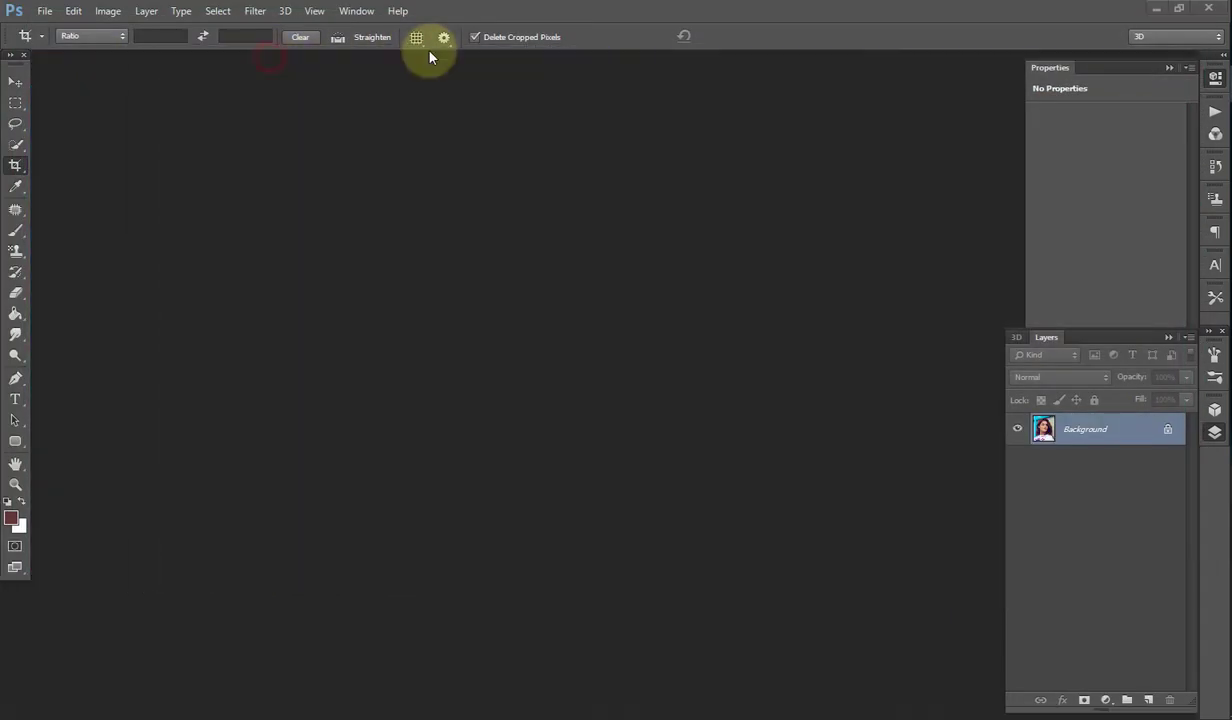
key(b)
key(])
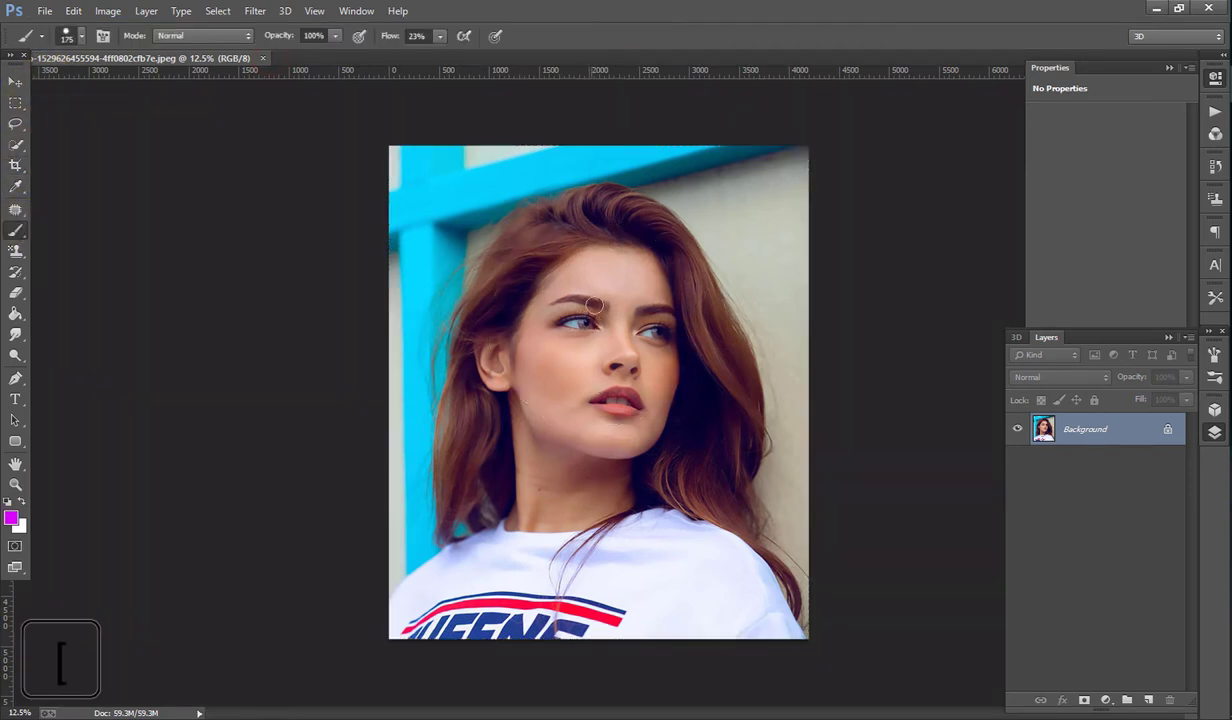
Step: Sample a brown hair colour and paint the first bristle stroke near the crown
alt+click(618, 267)
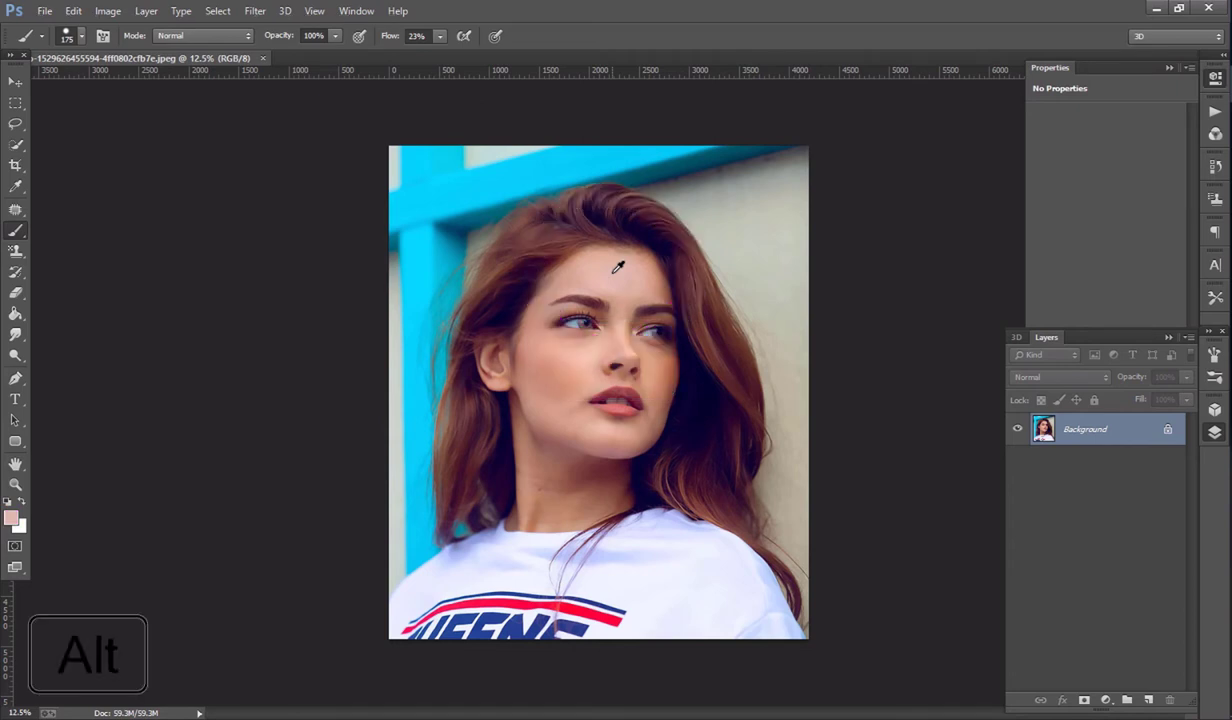
key(c)
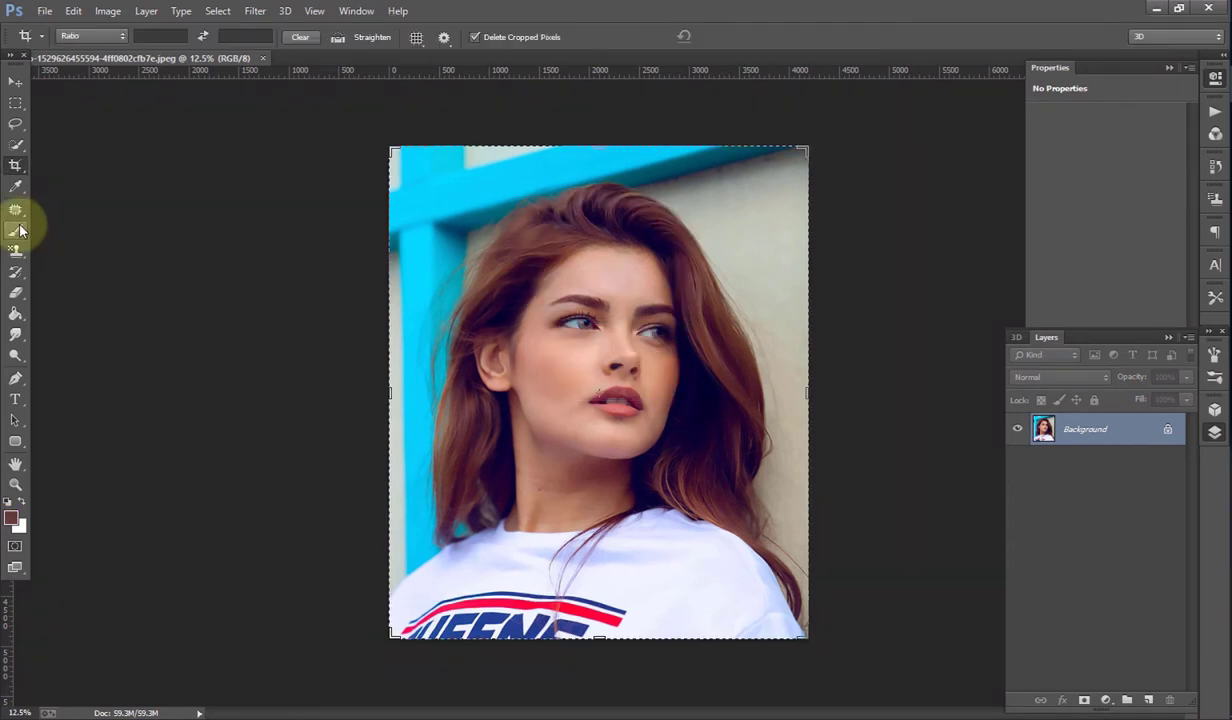
click(18, 236)
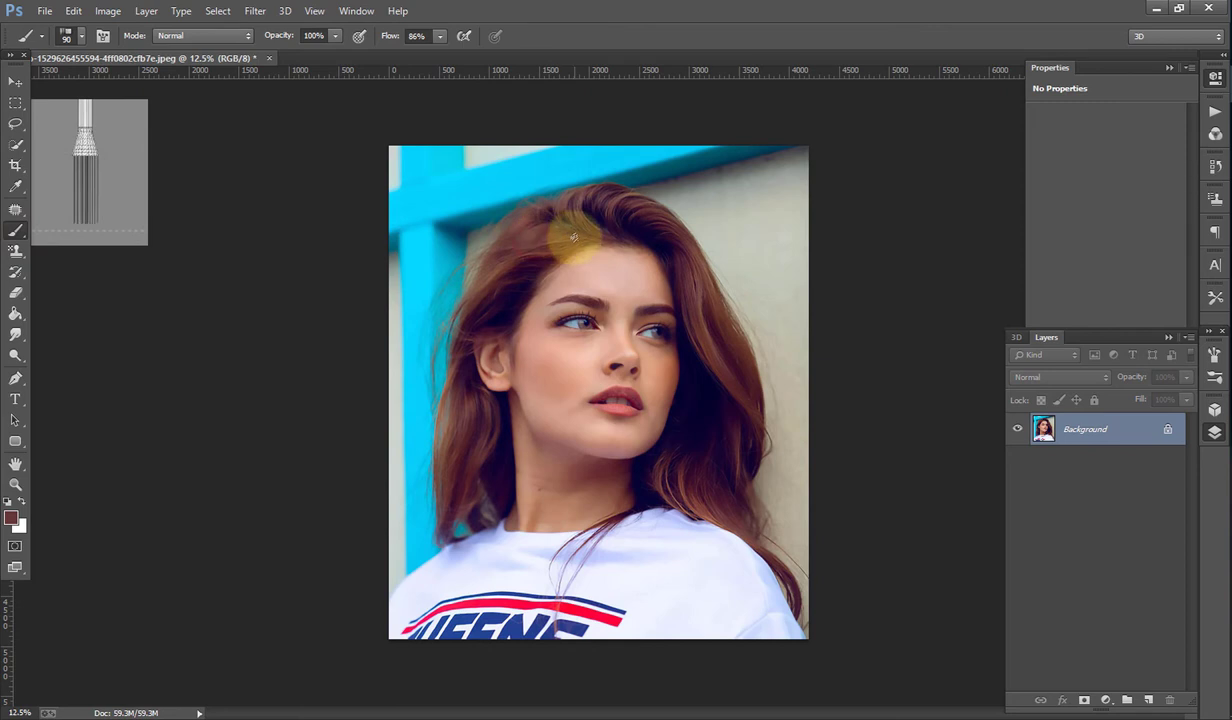
drag(576, 233, 566, 241)
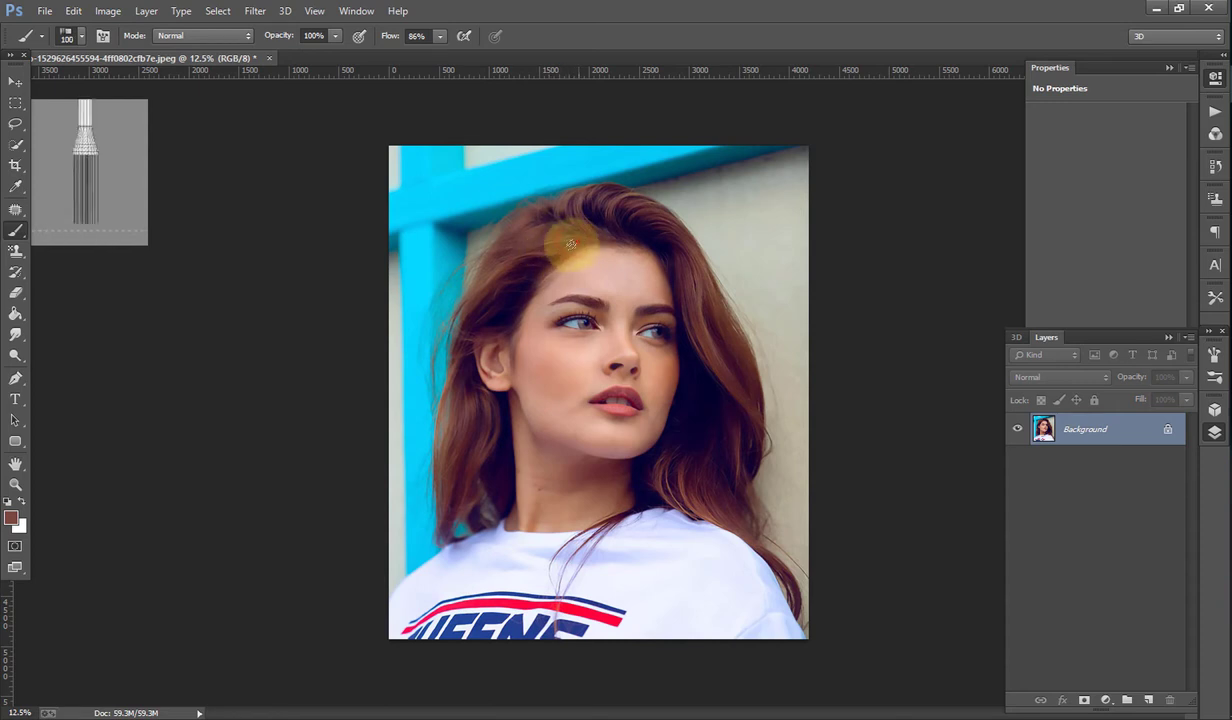
Step: Paint brown bristle strokes over the hair from the crown and parting down toward the ear
mouse_move(570, 244)
mouse_down()
mouse_move(492, 266)
mouse_move(440, 398)
mouse_move(440, 344)
mouse_move(440, 500)
mouse_move(467, 426)
mouse_move(453, 502)
mouse_move(434, 522)
mouse_move(468, 397)
mouse_move(484, 421)
mouse_move(467, 434)
mouse_move(450, 518)
mouse_move(454, 335)
mouse_move(473, 289)
mouse_move(473, 330)
mouse_move(530, 267)
mouse_move(522, 258)
mouse_move(595, 221)
mouse_move(572, 207)
mouse_move(566, 224)
mouse_move(564, 198)
mouse_move(662, 205)
mouse_move(719, 273)
mouse_up()
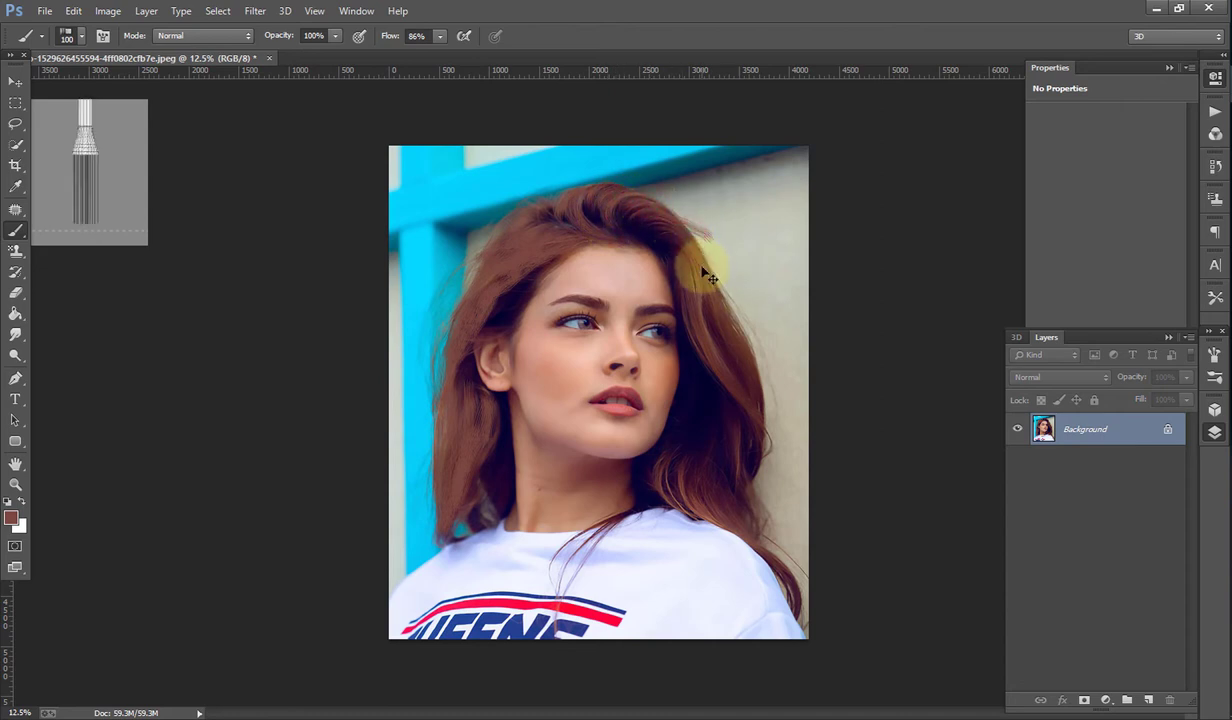
mouse_move(707, 275)
mouse_down()
mouse_move(630, 203)
mouse_move(682, 225)
mouse_move(712, 353)
mouse_move(718, 323)
mouse_move(742, 385)
mouse_move(676, 254)
mouse_up()
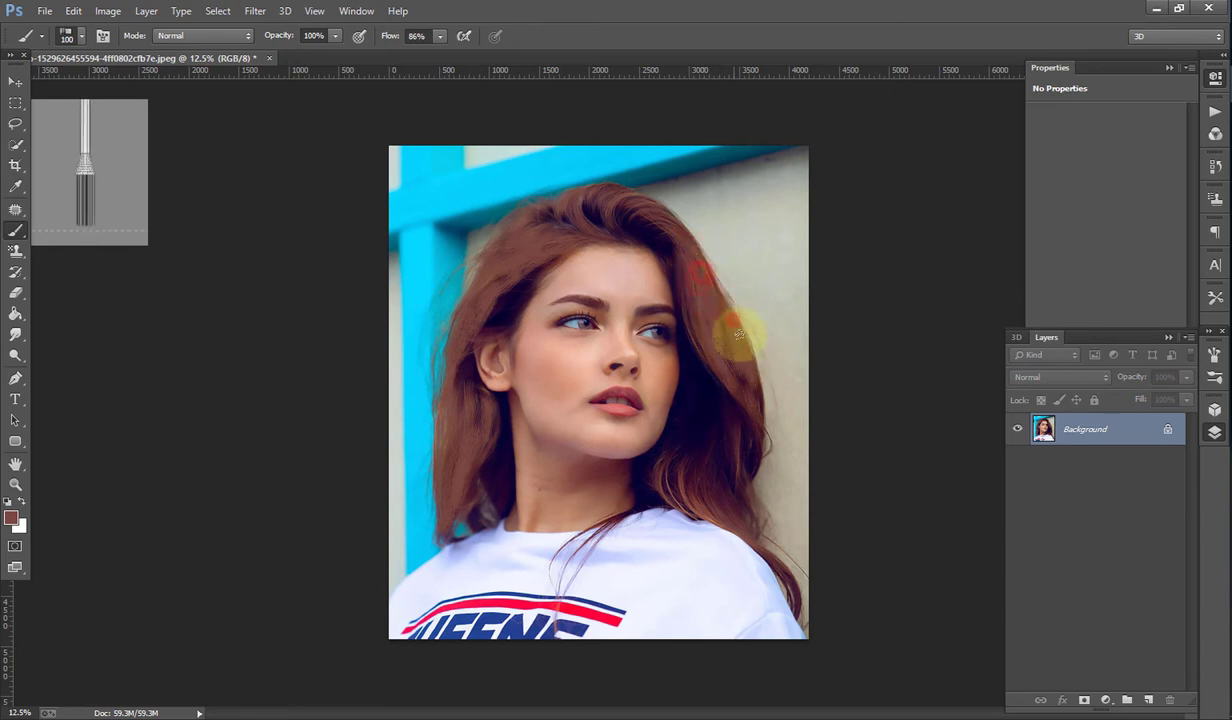
drag(738, 333, 722, 328)
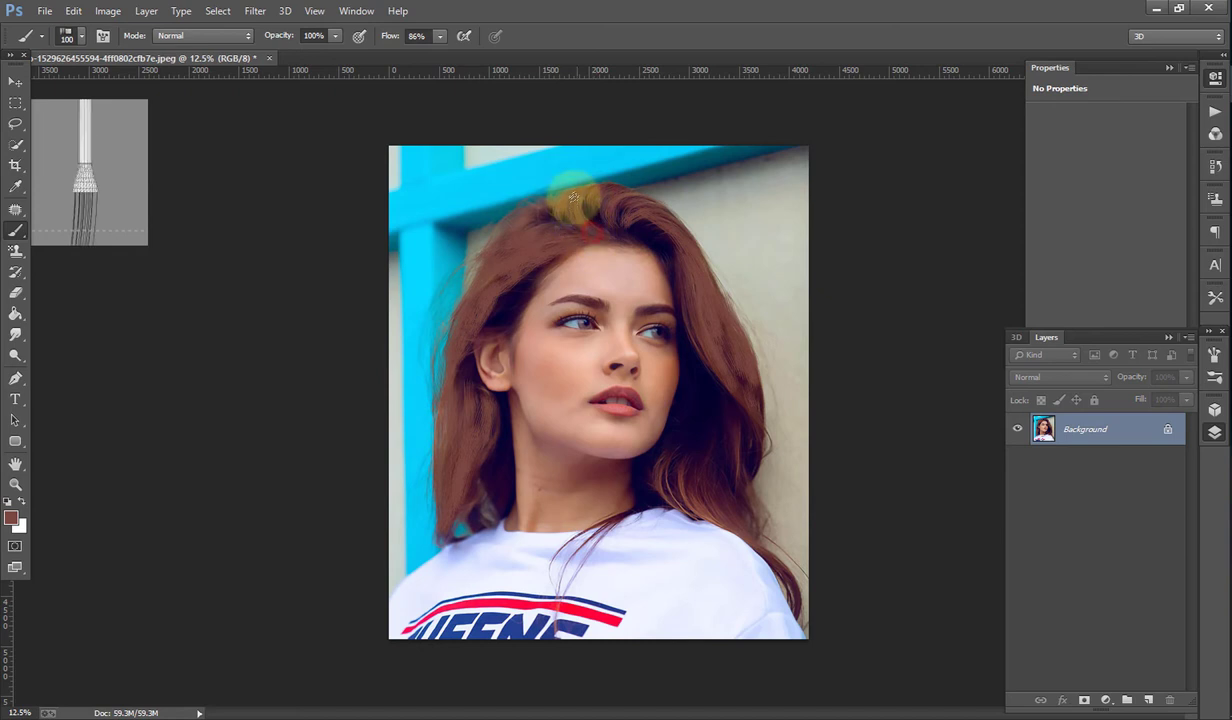
mouse_move(573, 198)
mouse_down()
mouse_move(567, 219)
mouse_move(558, 213)
mouse_up()
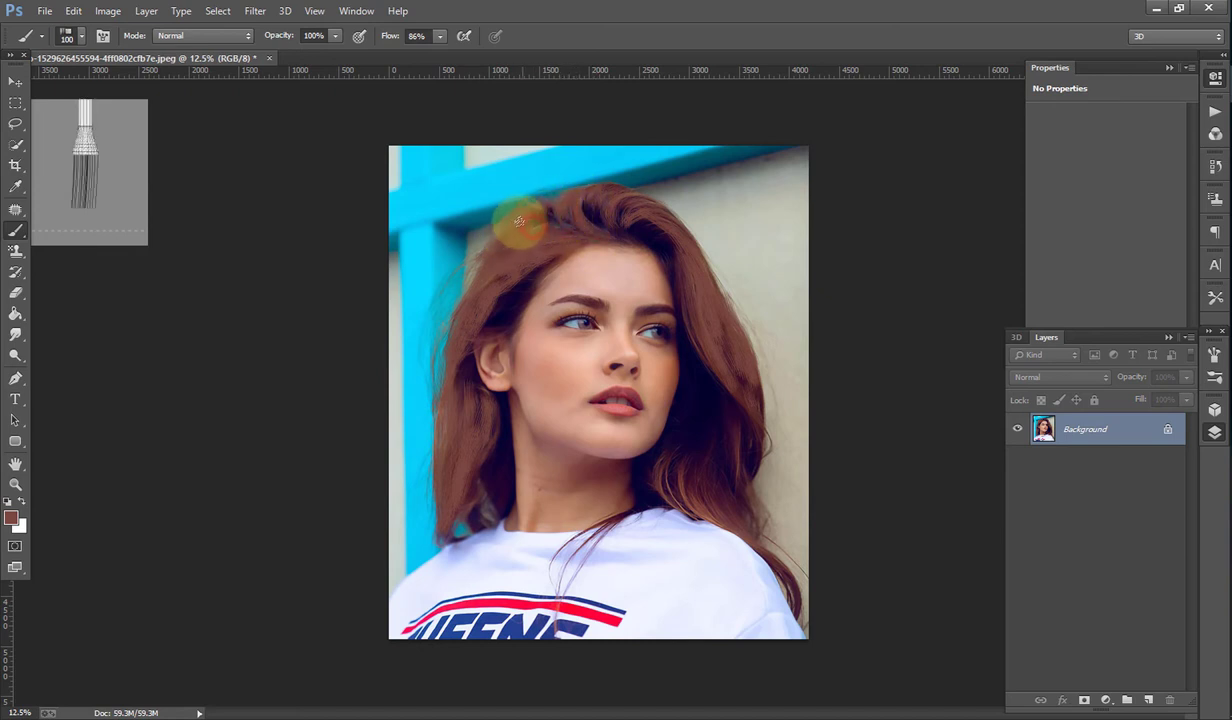
mouse_move(527, 226)
mouse_down()
mouse_move(485, 250)
mouse_move(436, 346)
mouse_move(481, 453)
mouse_move(454, 513)
mouse_move(495, 454)
mouse_move(484, 454)
mouse_move(489, 426)
mouse_move(484, 470)
mouse_move(492, 421)
mouse_move(472, 489)
mouse_move(486, 418)
mouse_up()
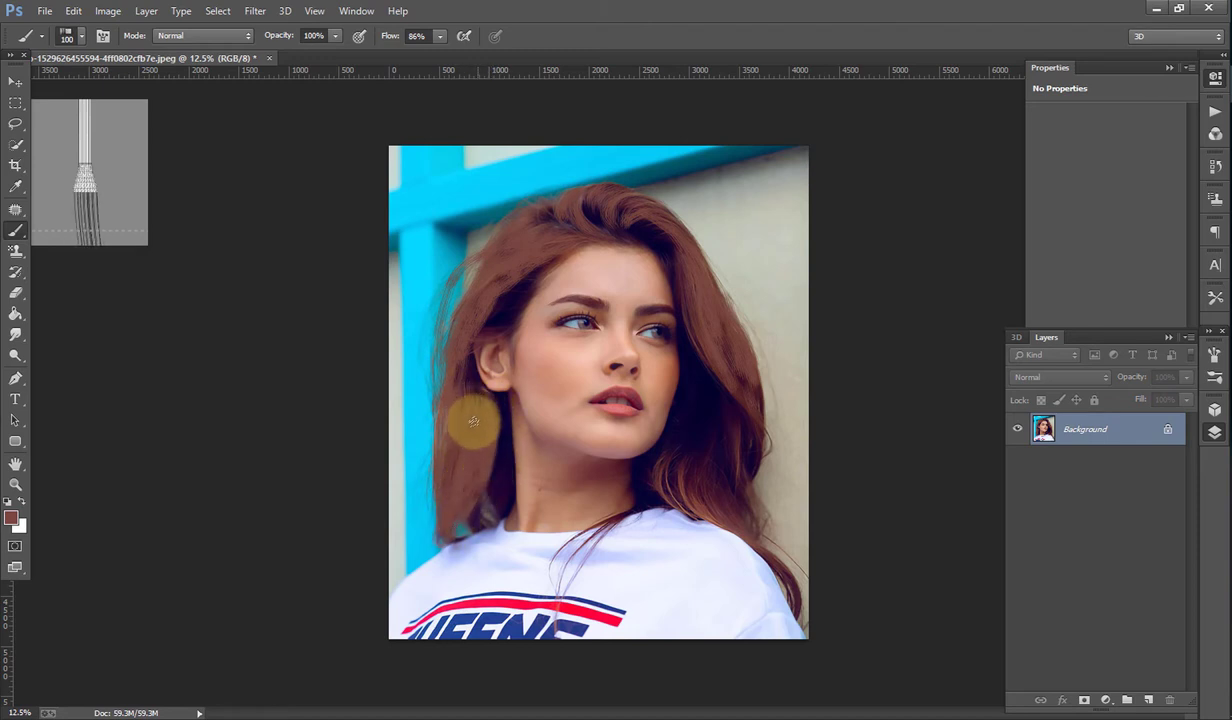
mouse_move(461, 418)
mouse_down()
mouse_move(410, 358)
mouse_move(466, 319)
mouse_up()
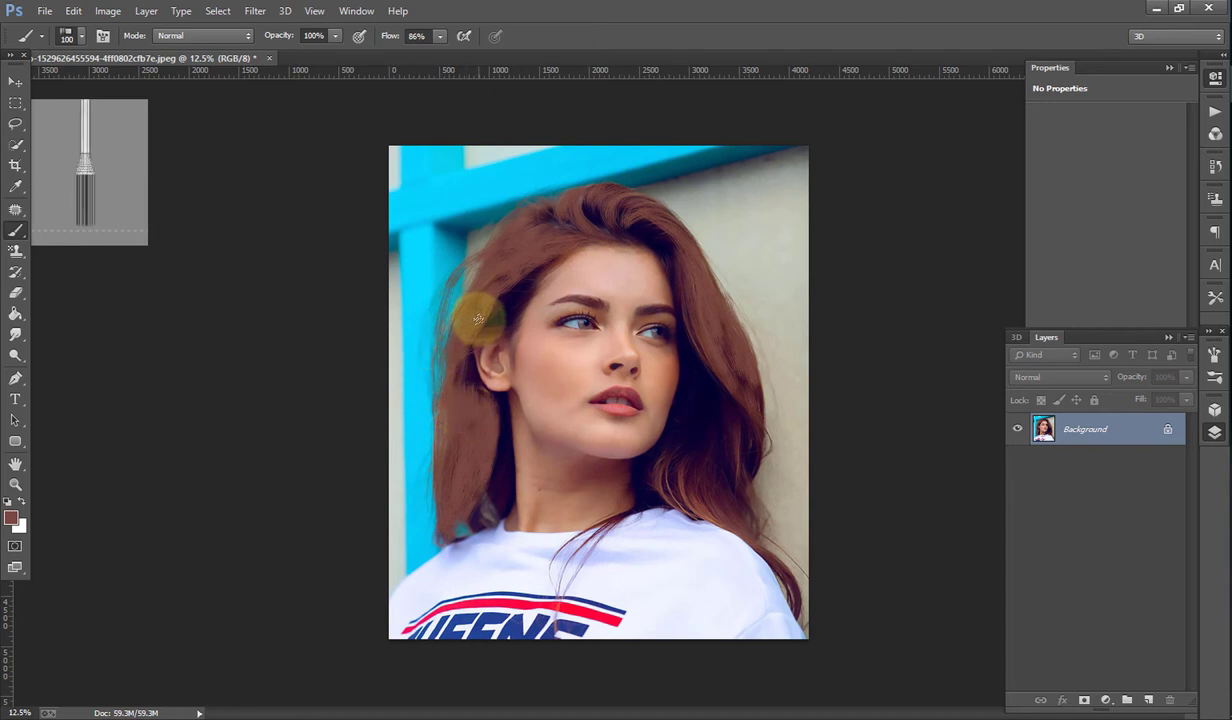
Step: Switch to black and paint dark strokes along the hairline by the temple
key(d)
drag(490, 302, 516, 288)
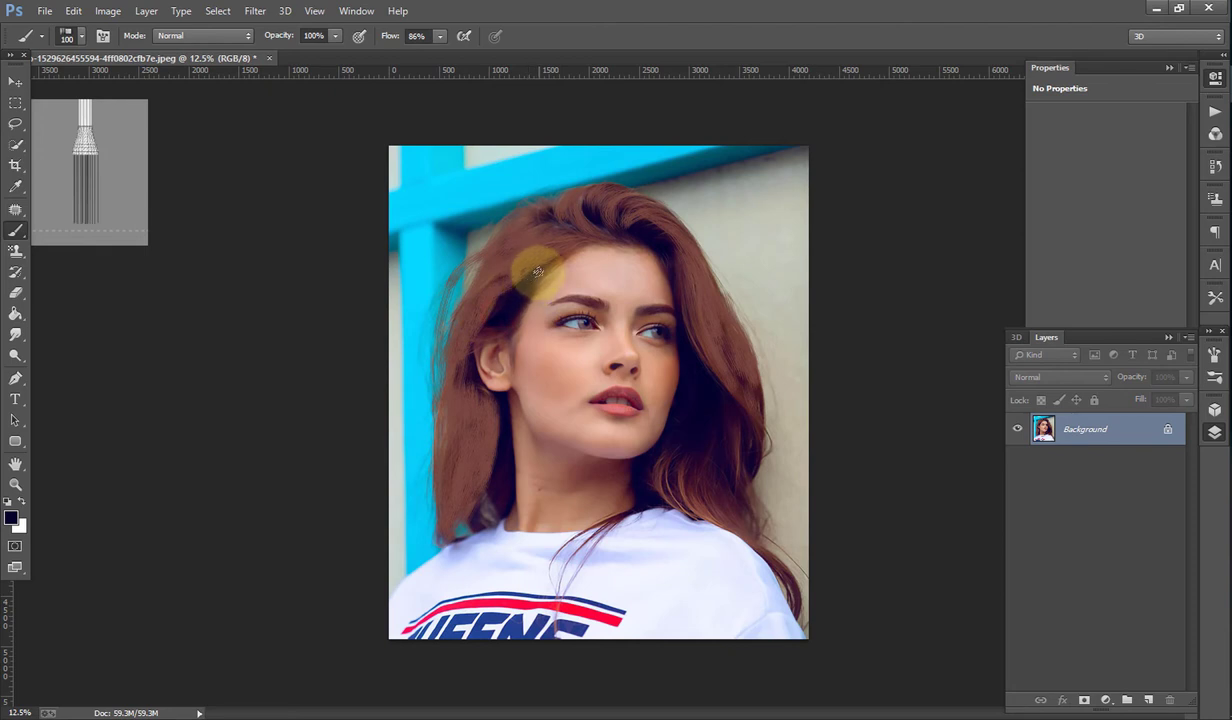
mouse_move(535, 272)
mouse_down()
mouse_move(503, 294)
mouse_move(532, 279)
mouse_move(542, 264)
mouse_move(531, 256)
mouse_move(536, 275)
mouse_move(467, 371)
mouse_move(490, 475)
mouse_up()
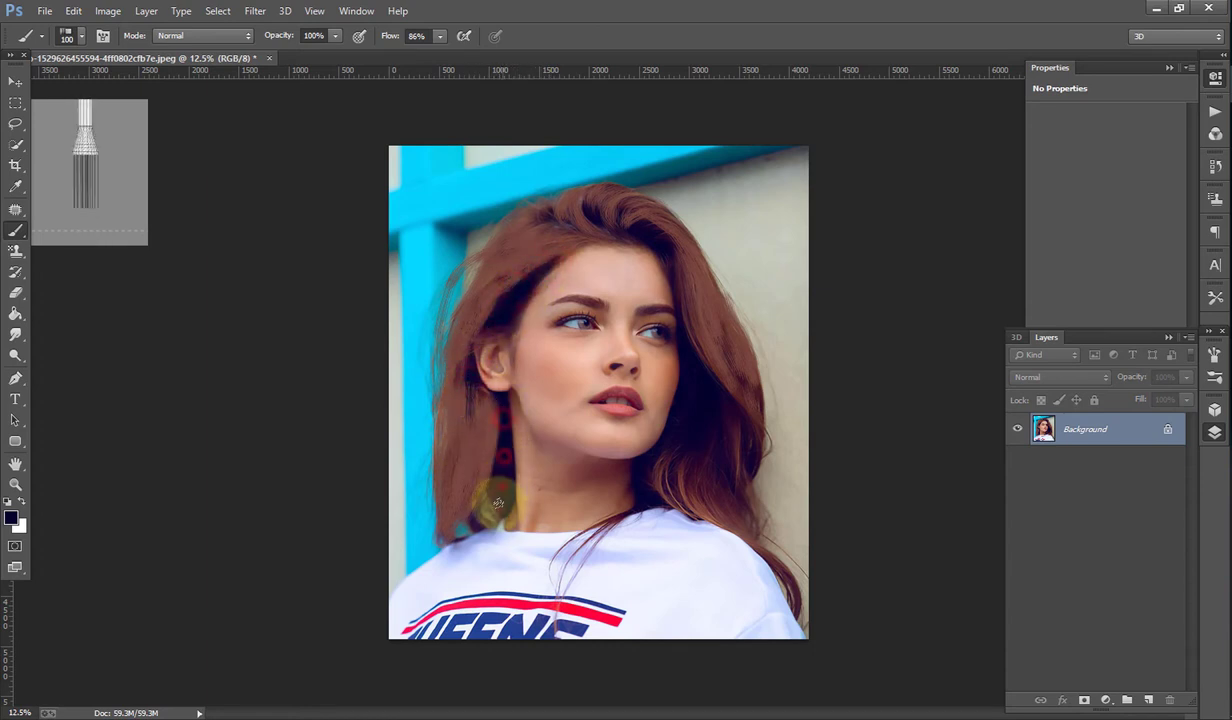
Step: Choose the 39 px scatter brush preset and enlarge it to 200
click(81, 37)
scroll(110, 205, down, 5)
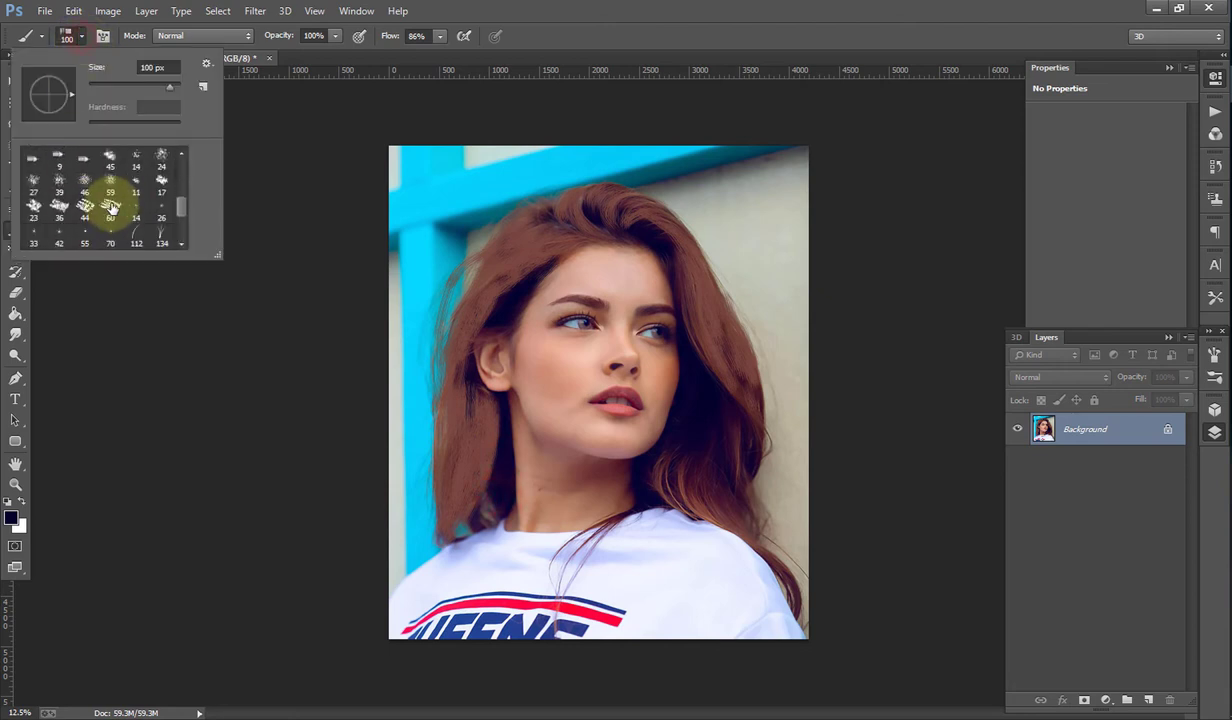
click(34, 181)
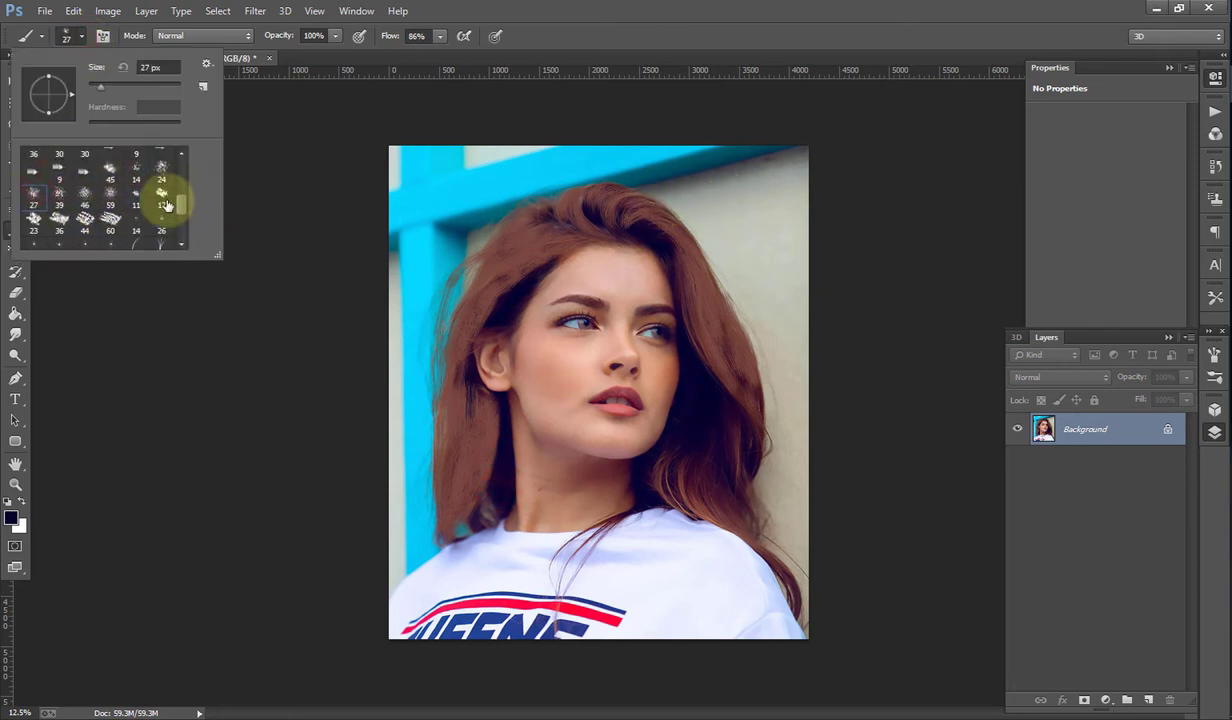
scroll(60, 206, up, 1)
click(60, 200)
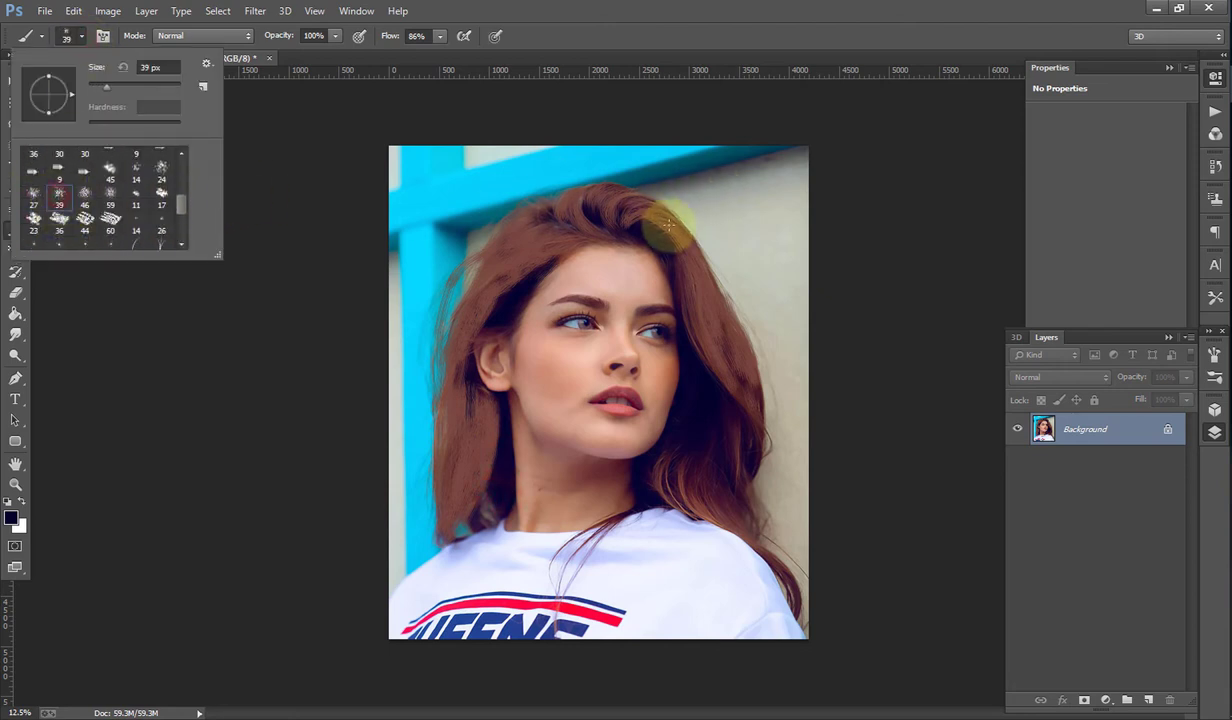
key(Return)
key(bracketright)
key(bracketright)
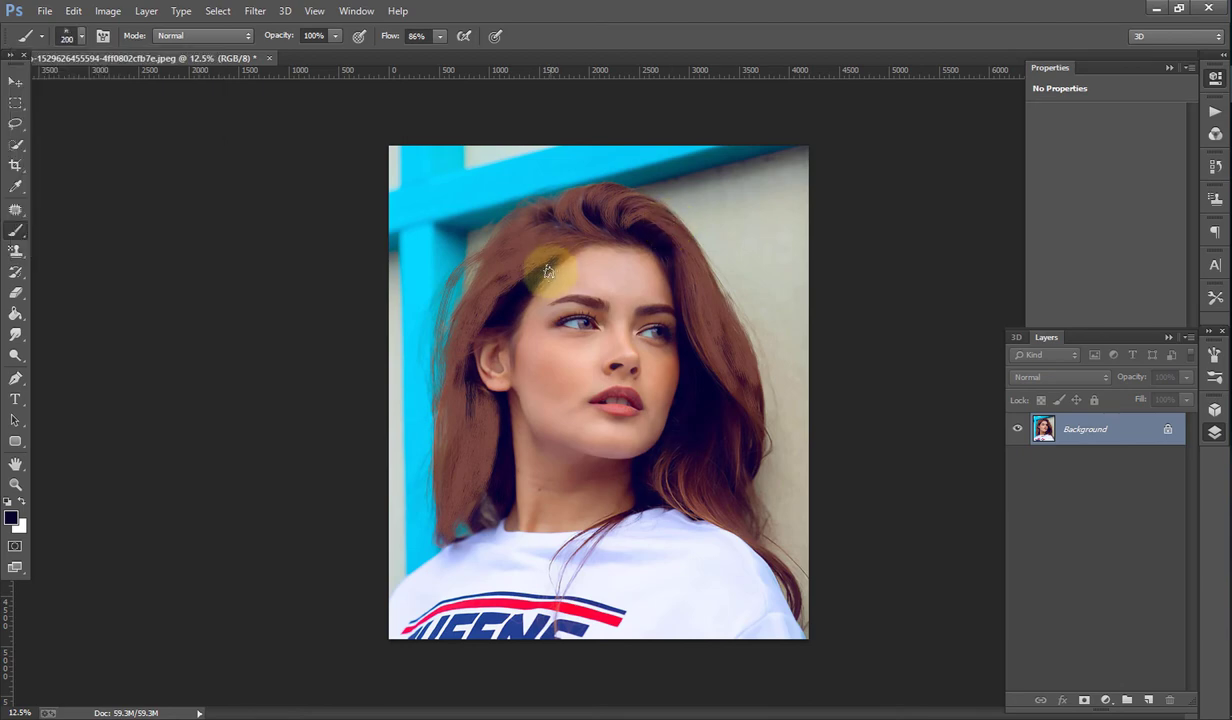
scroll(519, 298, up, 3)
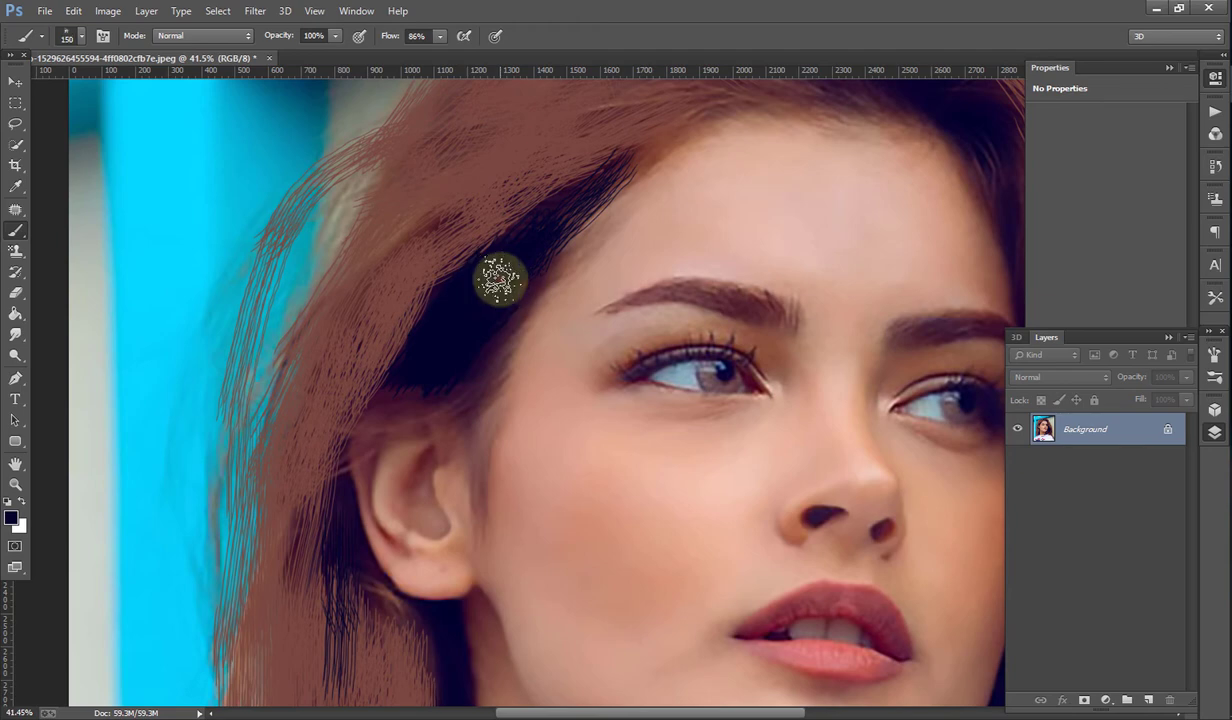
Step: Paint a black band along the left hairline, redone with a smaller brush
drag(499, 281, 682, 178)
key(ctrl+z)
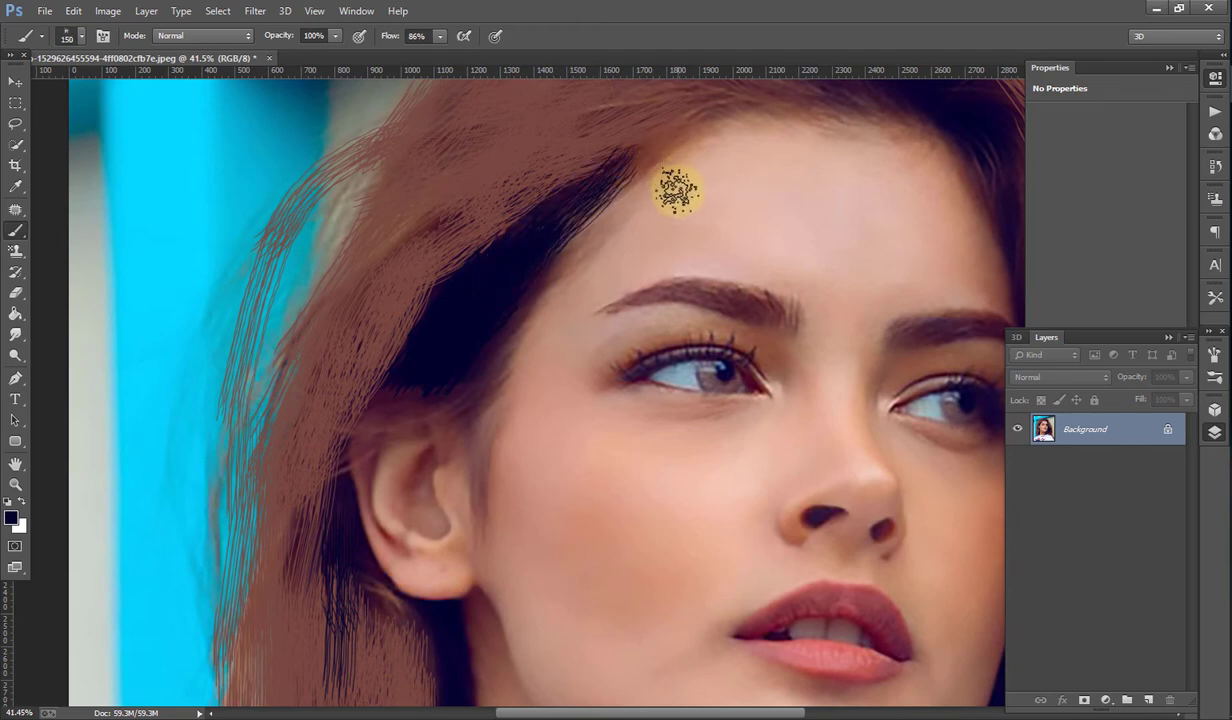
key(bracketleft)
key(bracketleft)
key(bracketleft)
key(bracketleft)
mouse_move(619, 172)
mouse_down()
mouse_move(542, 212)
mouse_move(448, 302)
mouse_move(597, 192)
mouse_move(536, 234)
mouse_move(432, 382)
mouse_move(498, 286)
mouse_move(473, 352)
mouse_move(507, 330)
mouse_move(426, 393)
mouse_move(632, 157)
mouse_up()
scroll(461, 271, up, 1)
Step: Sample the hair brown and paint the left hair flat brown from crown past the ear to the neck
mouse_move(553, 196)
mouse_down()
mouse_move(470, 275)
mouse_move(393, 320)
mouse_up()
key(bracketright)
key(bracketright)
key(bracketright)
mouse_move(517, 251)
mouse_down()
mouse_move(473, 278)
mouse_move(489, 184)
mouse_move(370, 318)
mouse_move(349, 297)
mouse_move(280, 490)
mouse_up()
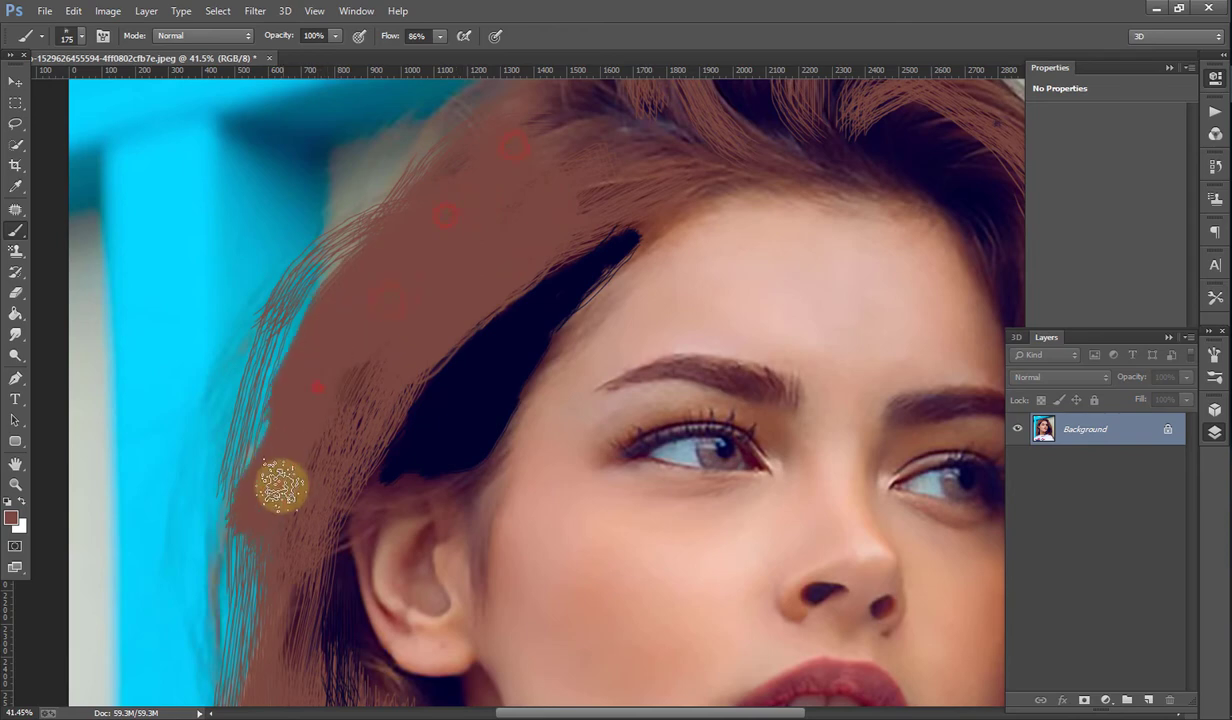
scroll(385, 267, down, 2)
drag(373, 228, 335, 345)
scroll(300, 370, down, 2)
mouse_move(261, 399)
mouse_down()
mouse_move(264, 440)
mouse_move(330, 495)
mouse_move(391, 436)
mouse_move(382, 372)
mouse_up()
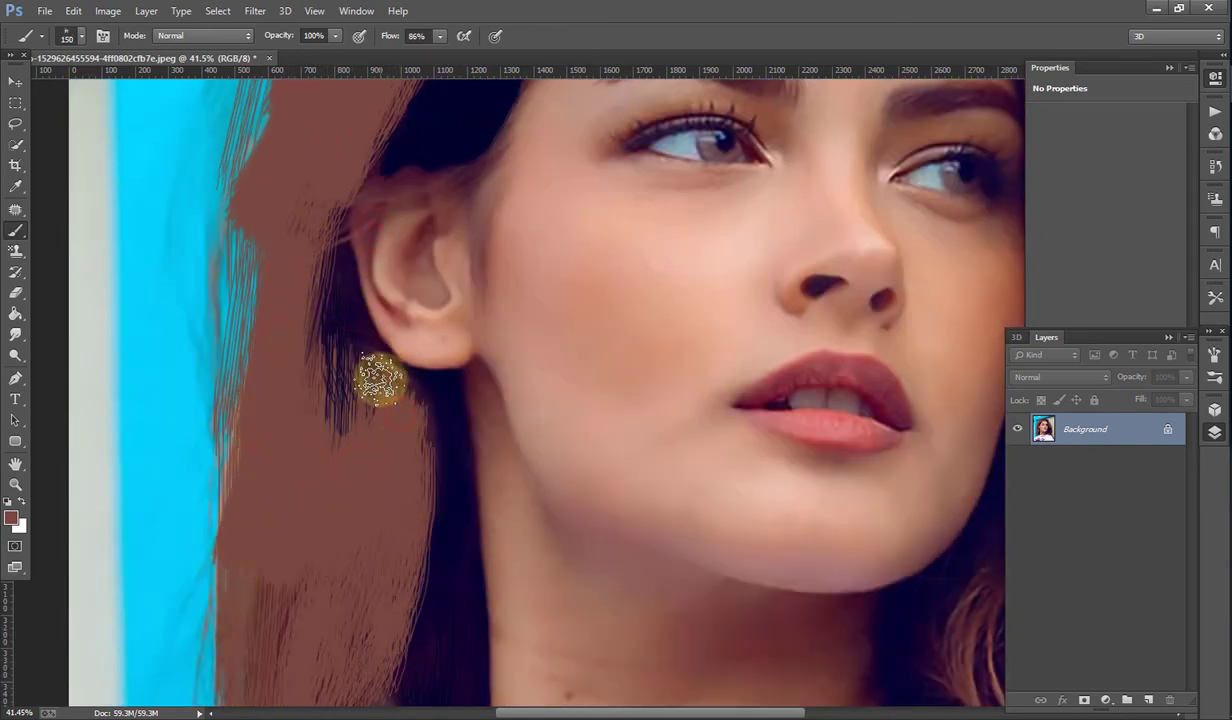
scroll(370, 415, down, 3)
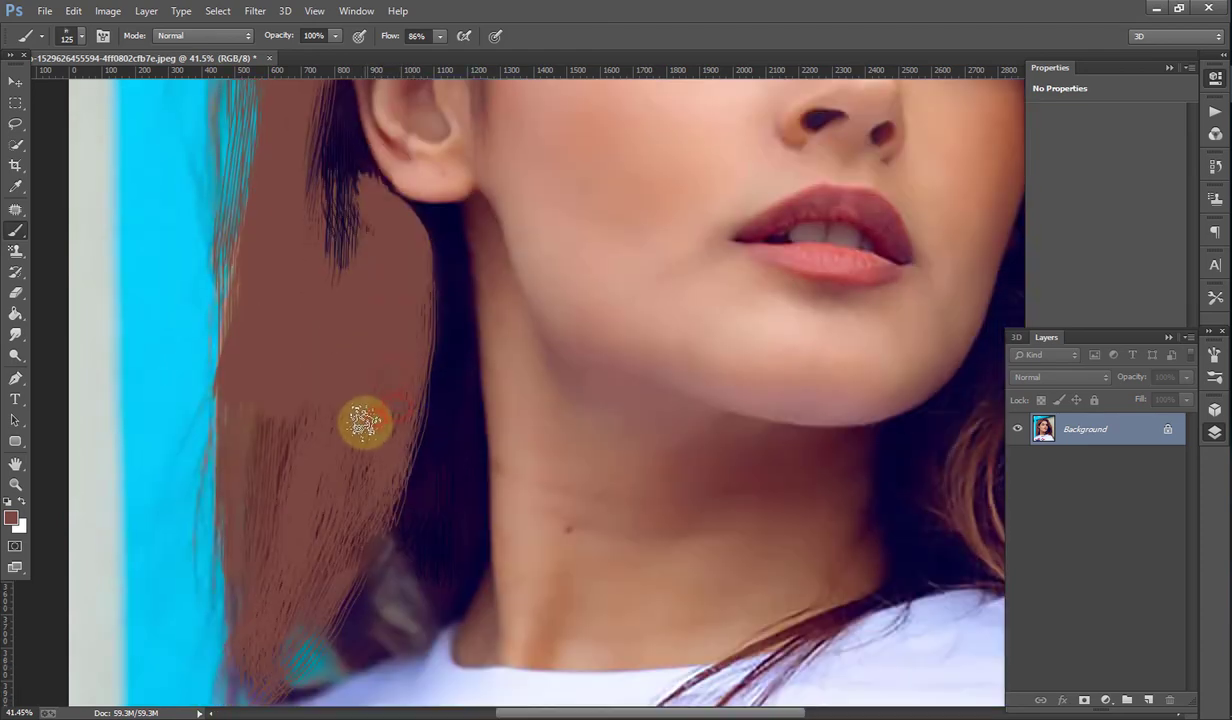
alt+scroll(335, 435, down, 3)
mouse_move(330, 440)
mouse_down()
mouse_move(338, 500)
mouse_move(322, 522)
mouse_move(381, 410)
mouse_up()
Step: Zoom in around the neck and paint the left hair strands brown along the edge
key(z)
alt+scroll(311, 454, down, 2)
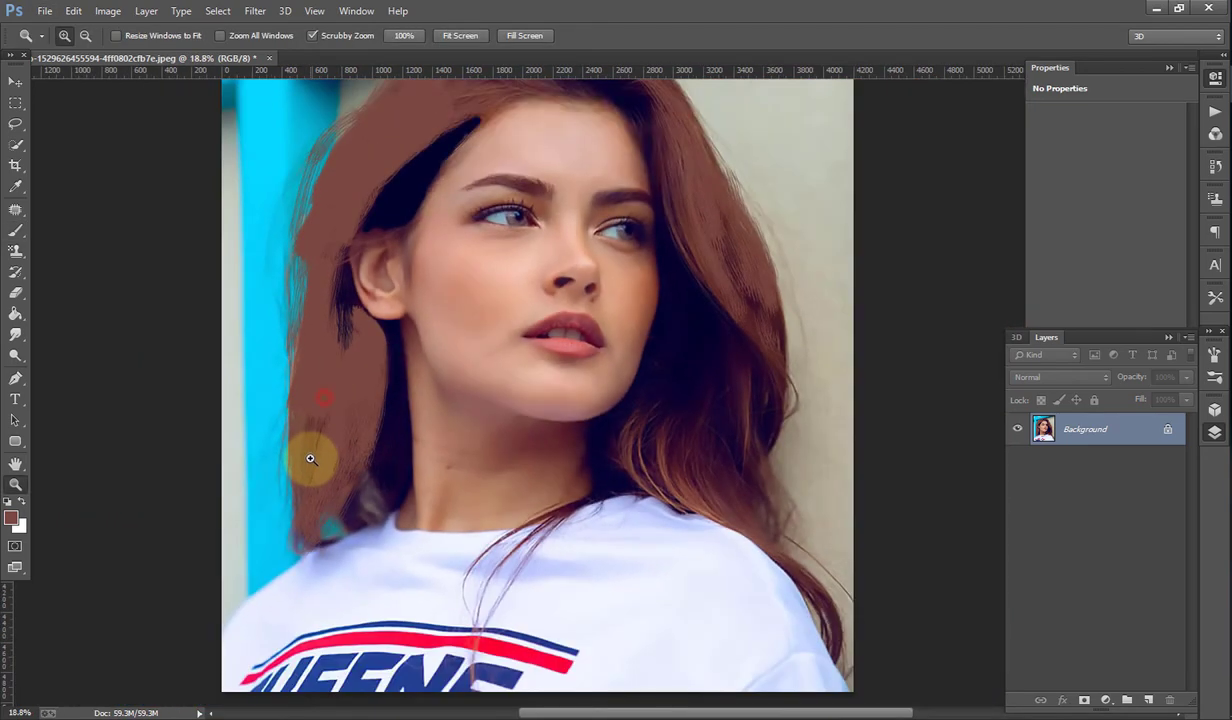
alt+scroll(311, 454, up, 1)
alt+scroll(311, 454, up, 4)
click(15, 230)
mouse_move(372, 380)
mouse_down()
mouse_move(302, 597)
mouse_move(289, 311)
mouse_move(300, 218)
mouse_up()
scroll(390, 365, up, 2)
scroll(420, 350, up, 3)
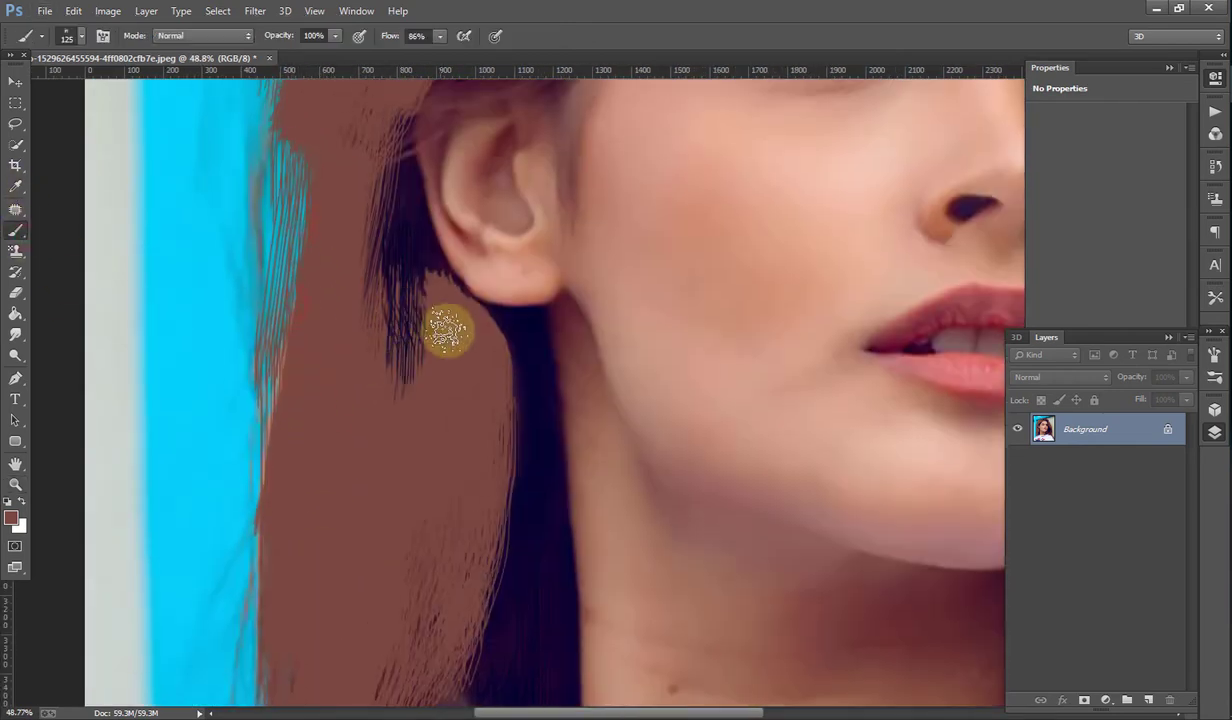
scroll(460, 455, down, 5)
drag(438, 427, 340, 550)
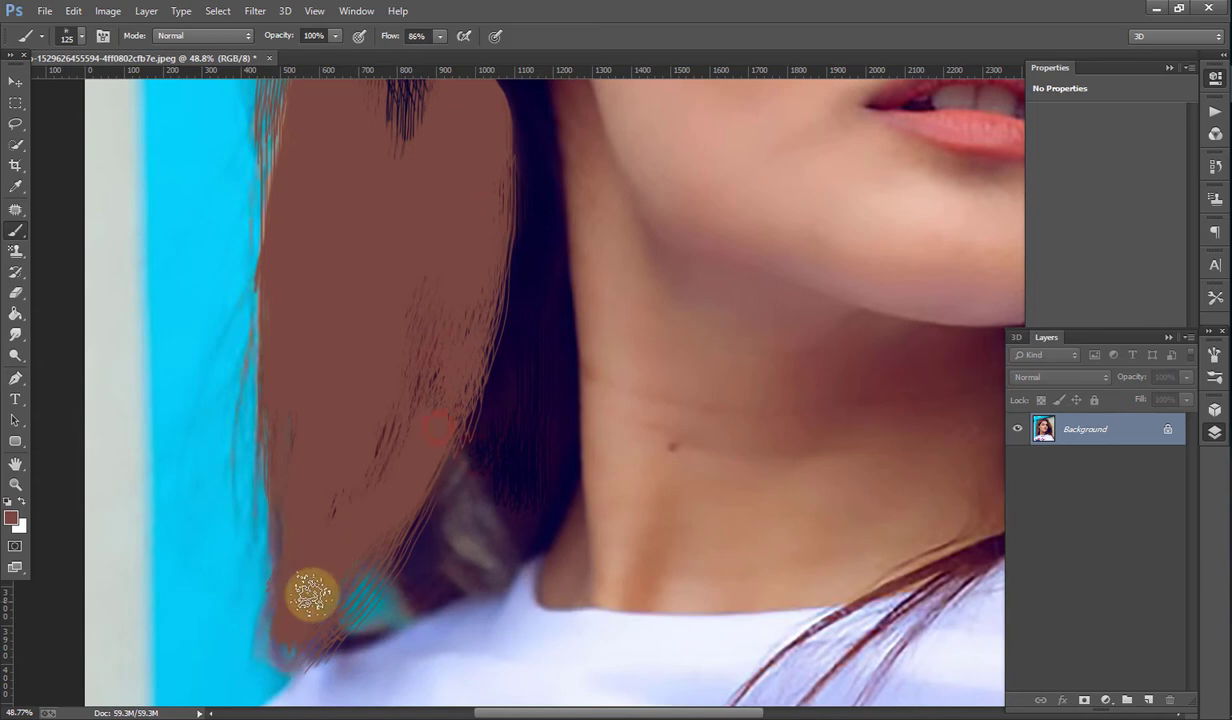
Step: Paint brown down the hair strand to the right of the neck
alt+scroll(564, 522, down, 3)
scroll(678, 706, right, 1)
scroll(680, 650, right, 3)
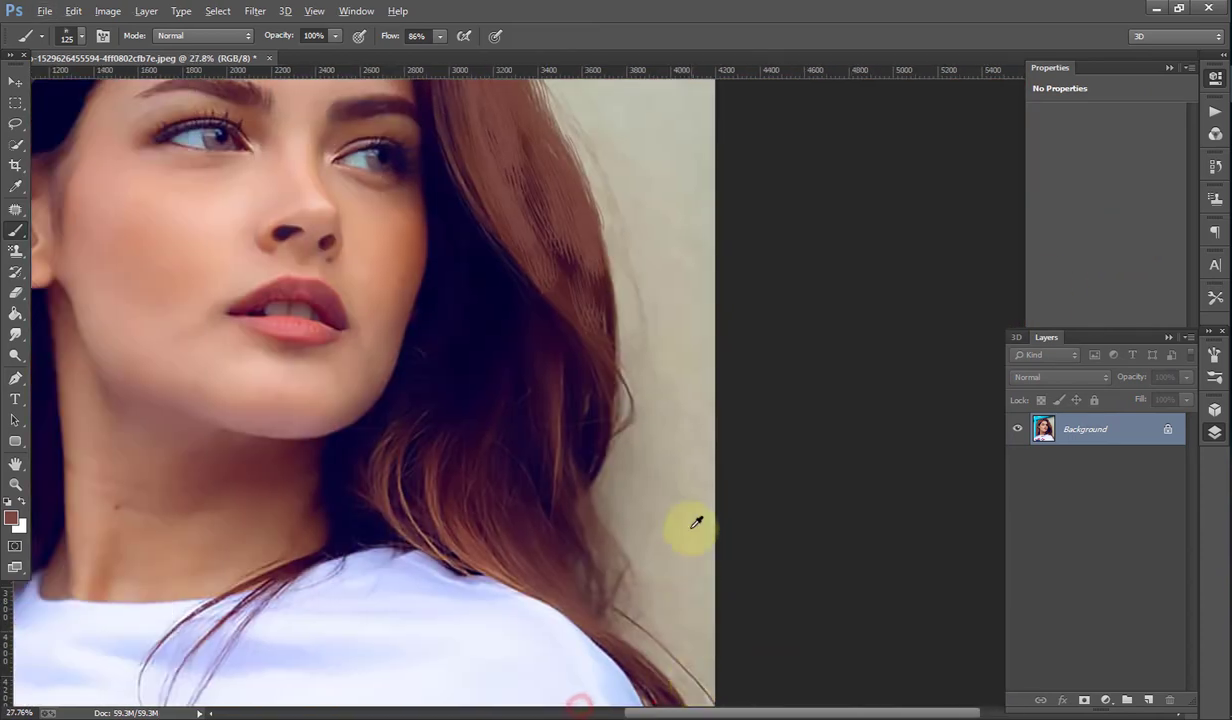
alt+scroll(572, 261, up, 1)
scroll(597, 294, up, 3)
scroll(330, 188, up, 1)
drag(357, 275, 448, 550)
drag(432, 366, 522, 638)
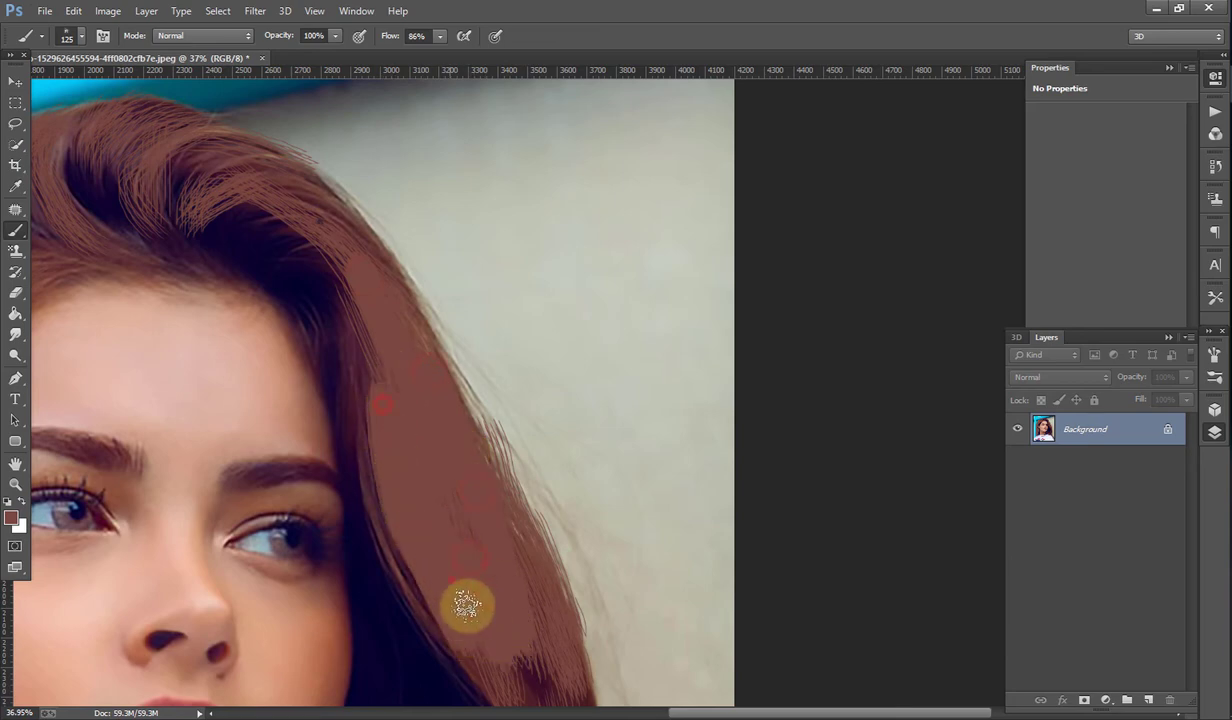
scroll(440, 352, down, 2)
alt+scroll(444, 357, down, 2)
drag(453, 408, 501, 543)
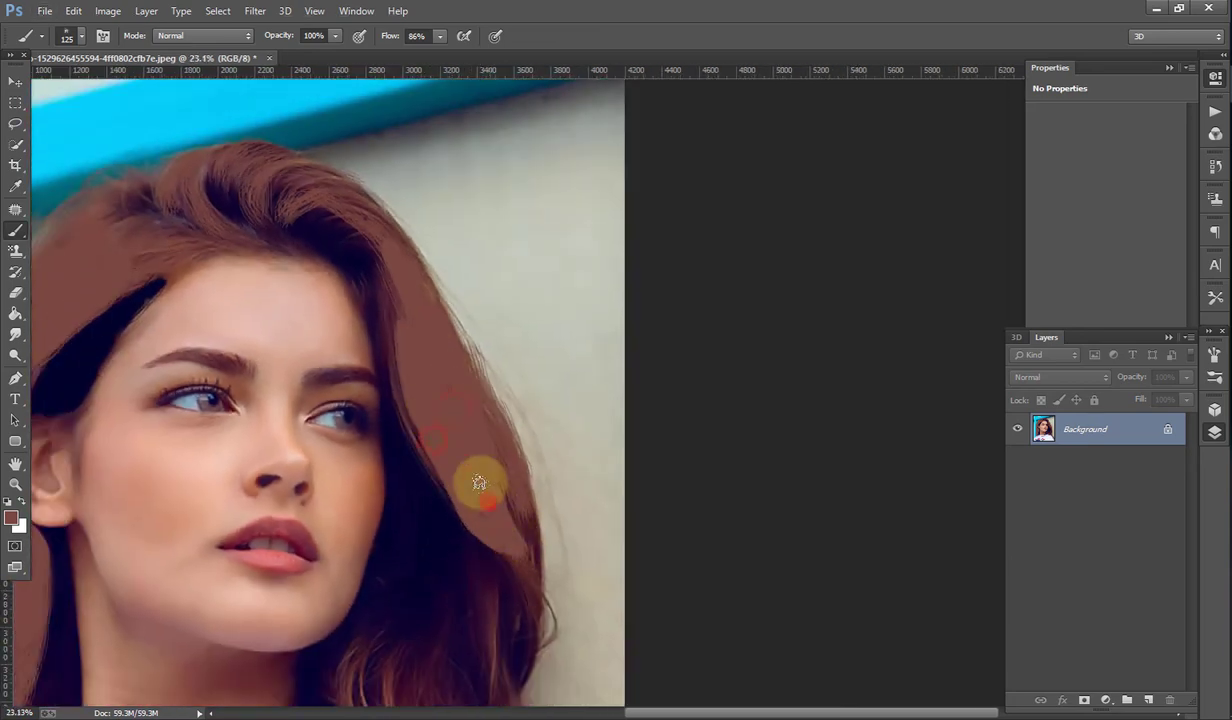
mouse_move(505, 465)
mouse_down()
mouse_move(522, 564)
mouse_move(497, 585)
mouse_up()
Step: Fill the lower hair strands with more brown strokes
scroll(497, 585, down, 3)
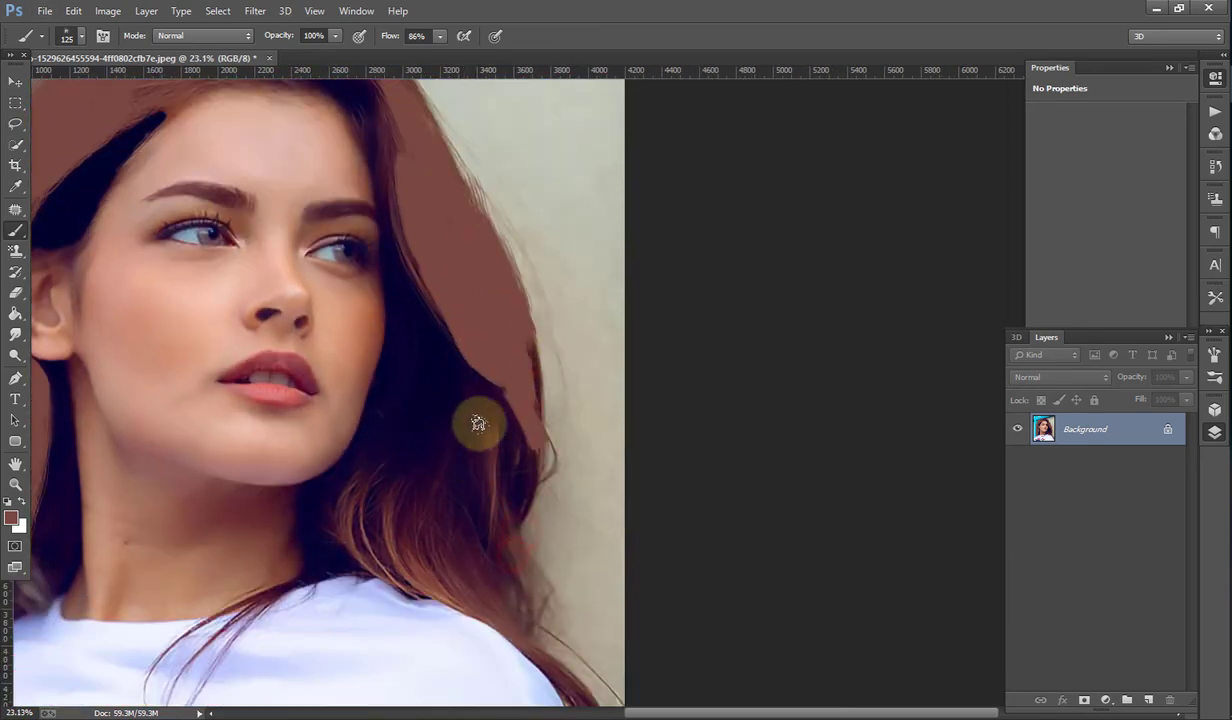
drag(476, 426, 509, 564)
mouse_move(405, 510)
mouse_down()
mouse_move(421, 487)
mouse_move(432, 578)
mouse_up()
drag(400, 480, 454, 586)
drag(430, 514, 481, 572)
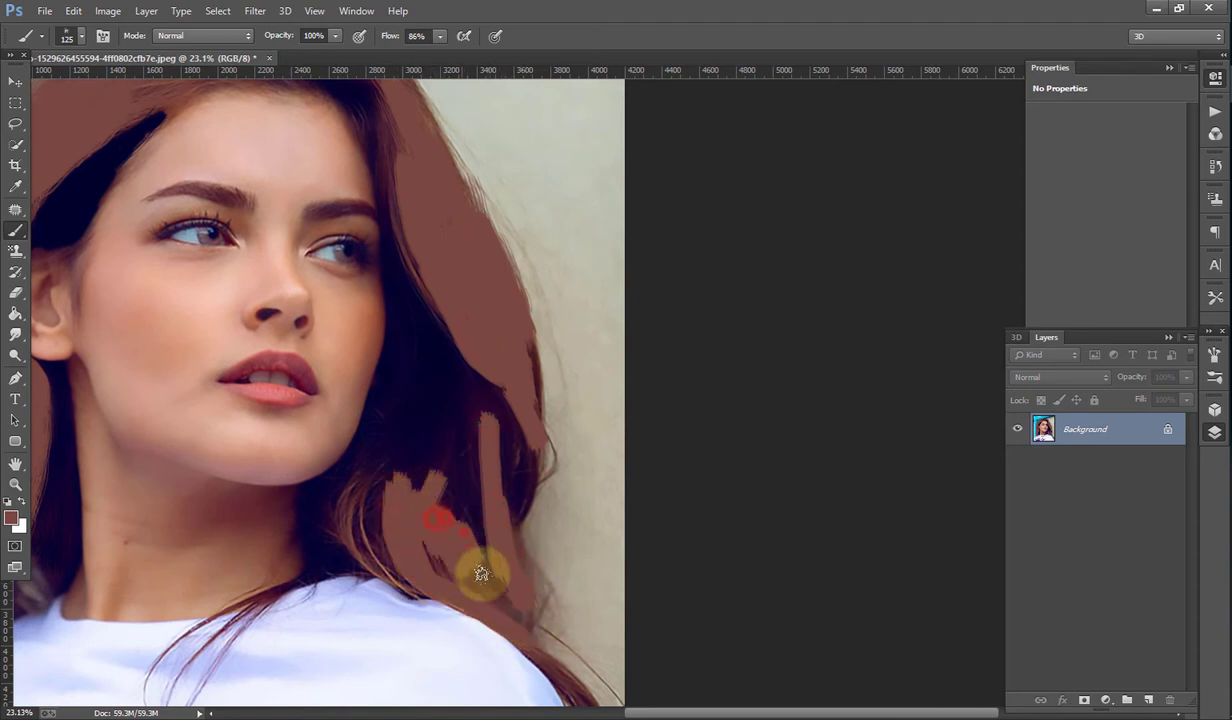
drag(350, 505, 378, 563)
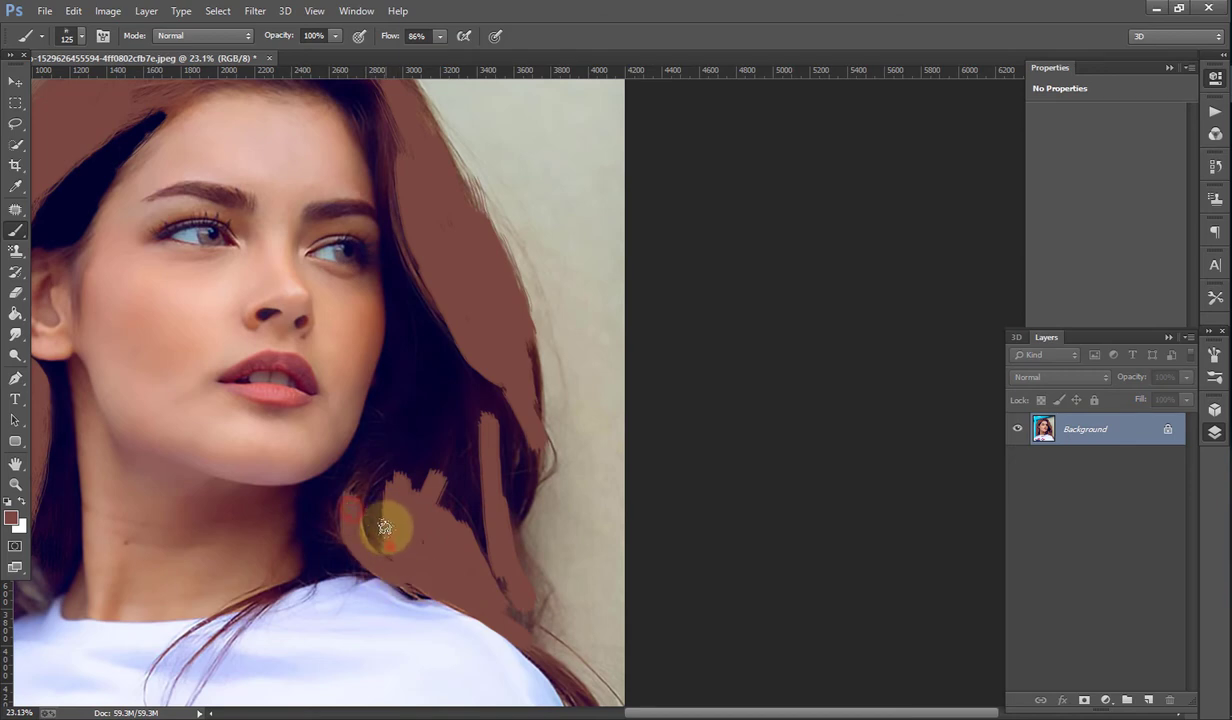
Step: Shrink the brush and paint brown over the hair down onto the shoulder
scroll(390, 505, down, 1)
scroll(536, 651, down, 1)
scroll(569, 503, down, 2)
scroll(857, 633, up, 4)
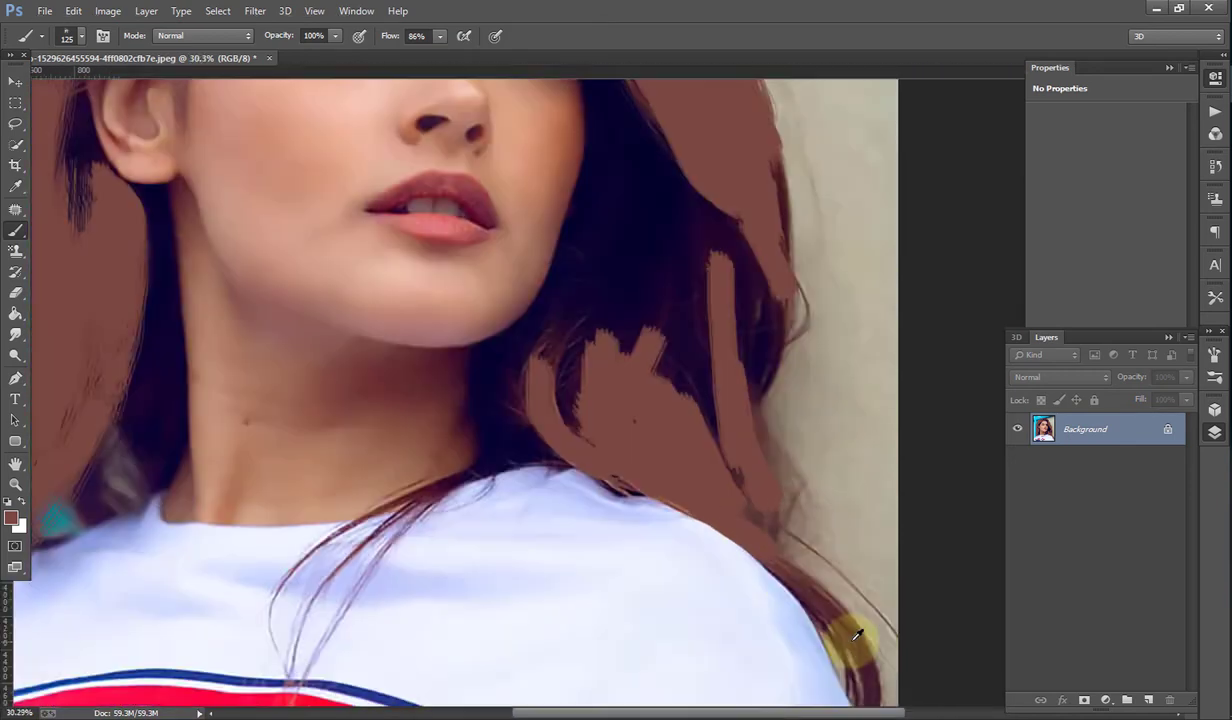
scroll(857, 633, up, 2)
scroll(756, 701, down, 1)
scroll(756, 701, right, 2)
key(bracketleft)
key(bracketleft)
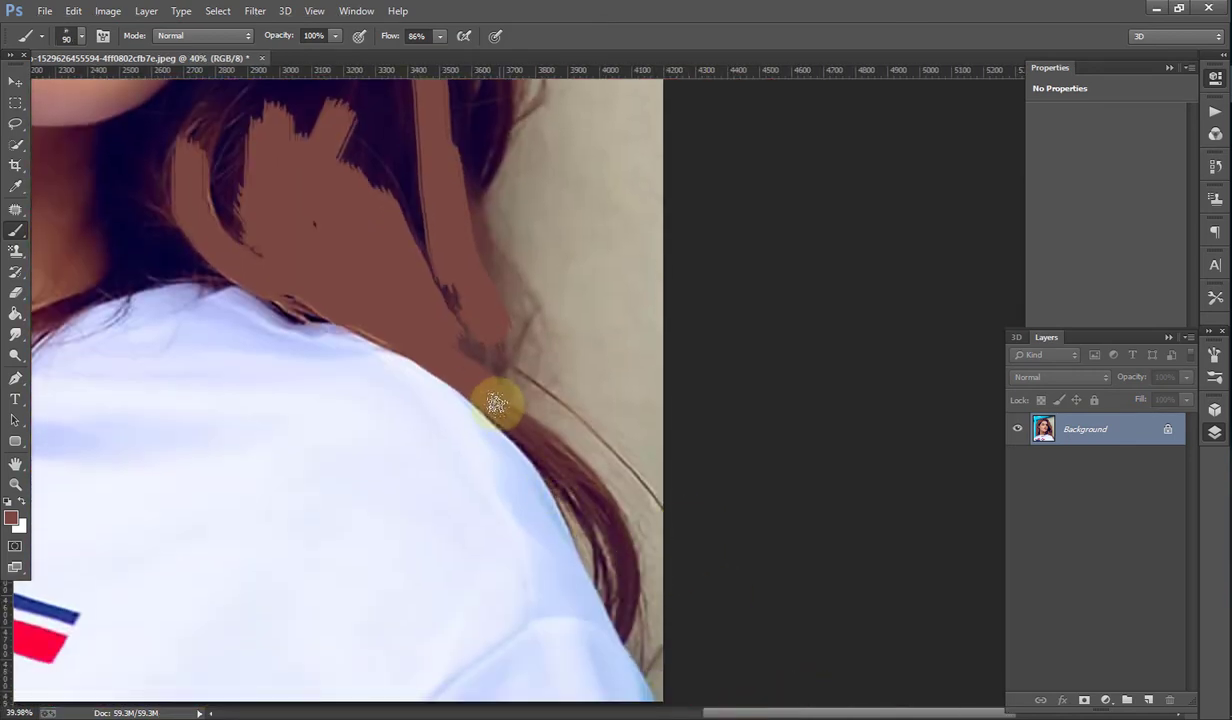
drag(496, 403, 627, 612)
key(bracketleft)
key(bracketleft)
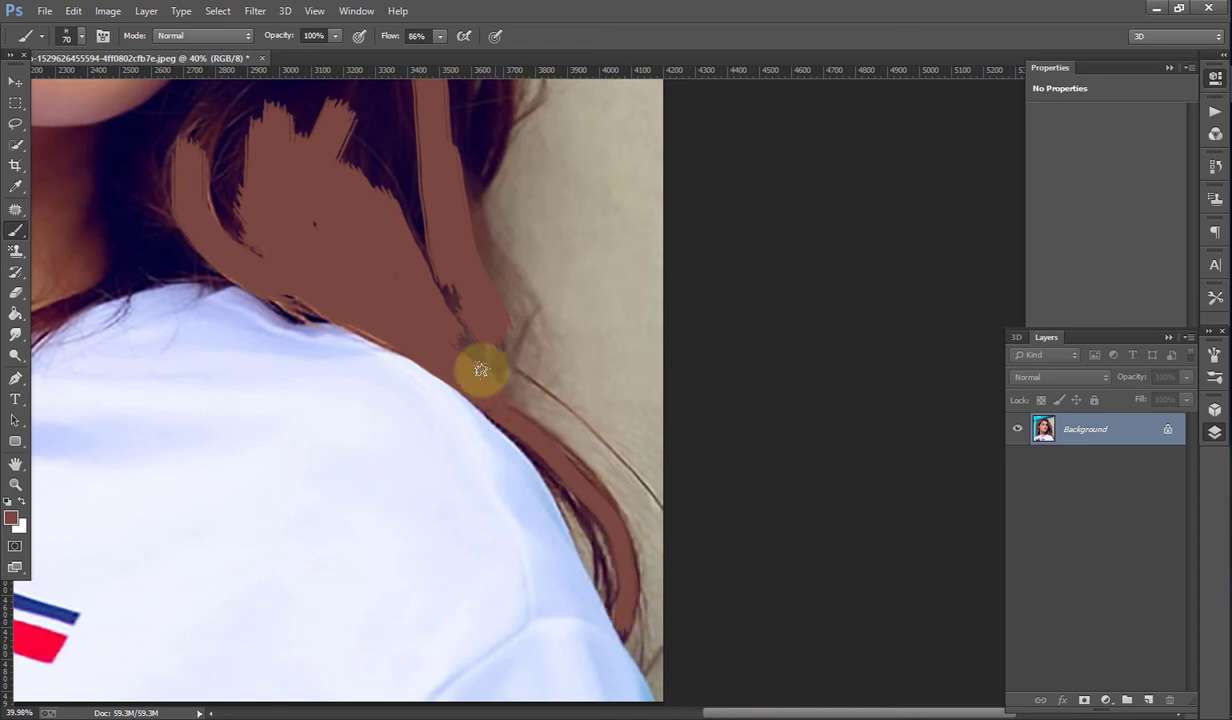
scroll(264, 150, down, 1)
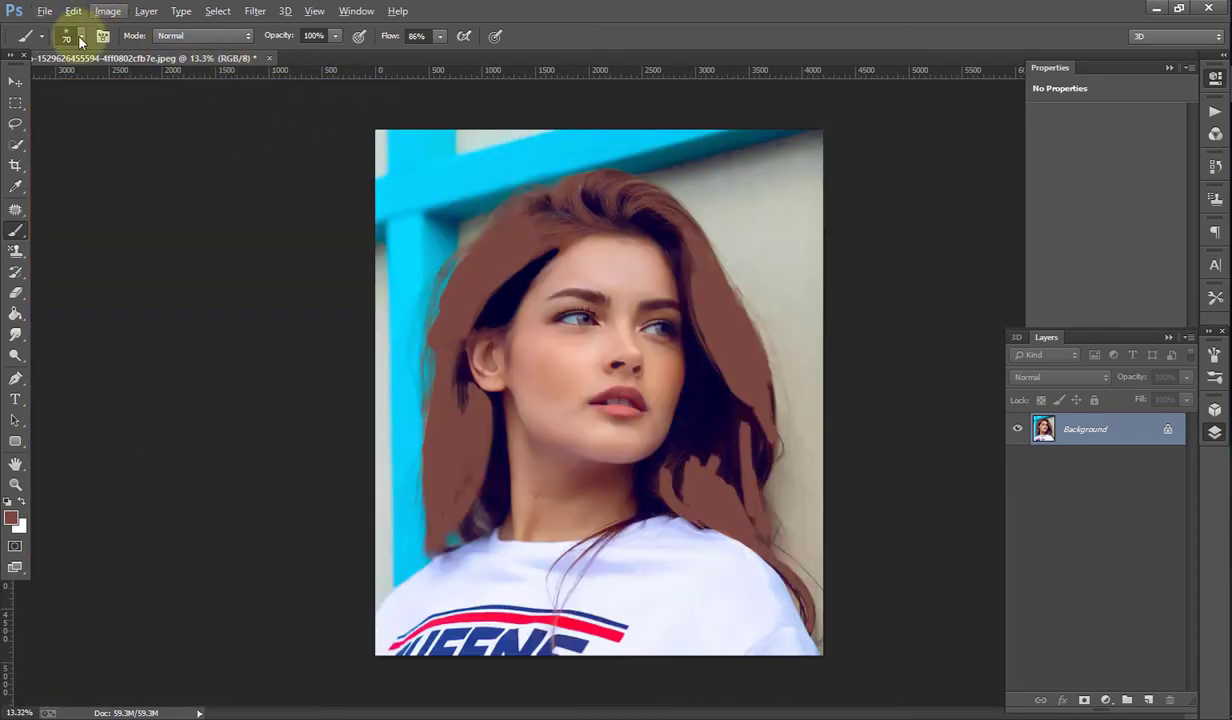
Step: Try the 36 px brush tip, then load a different bristle tip at 300 px
click(81, 37)
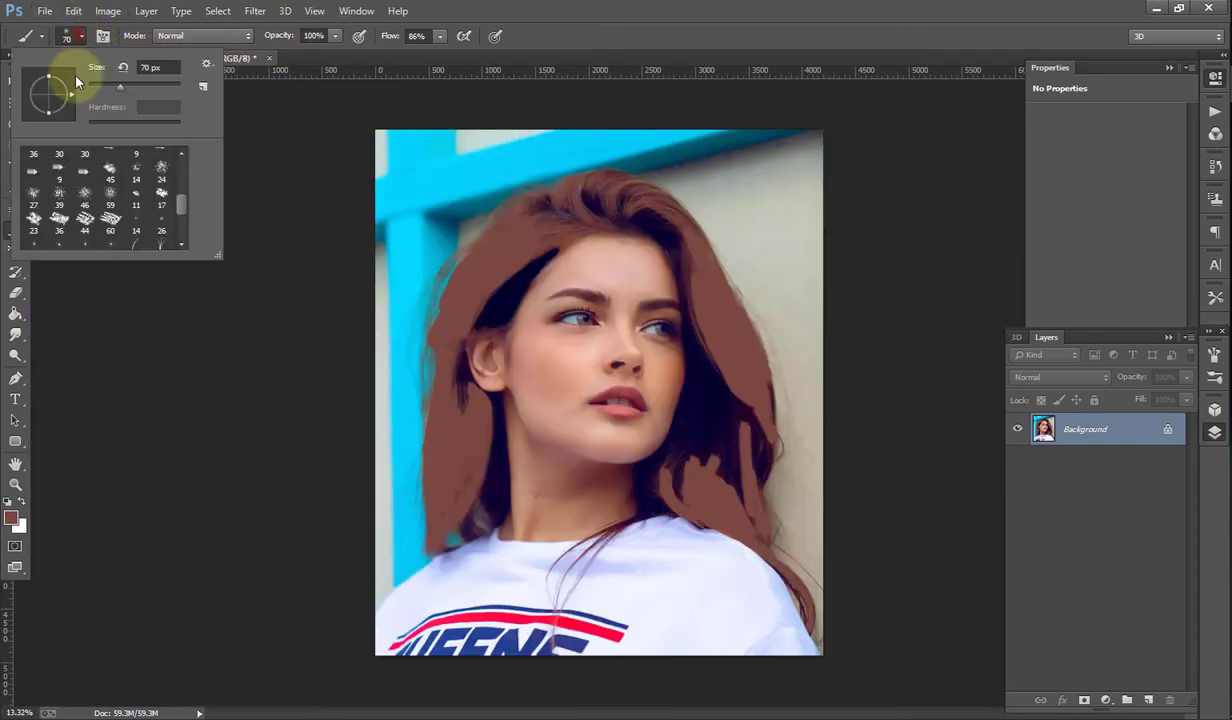
scroll(78, 200, down, 1)
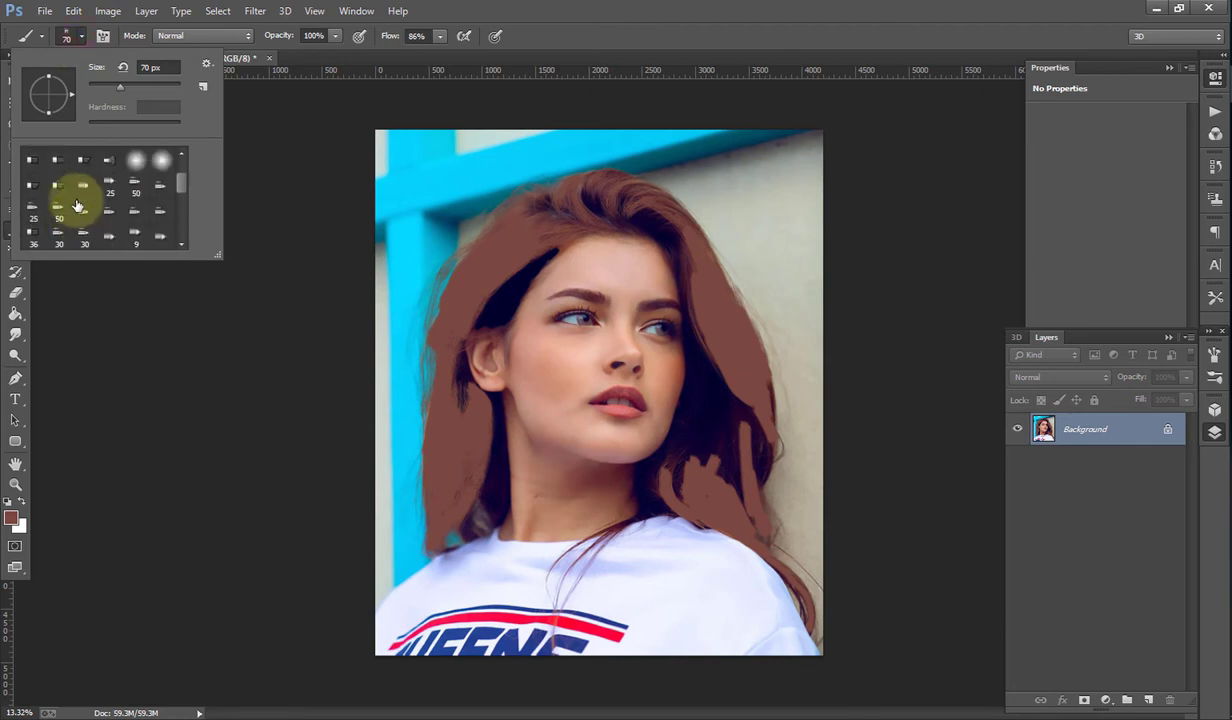
click(33, 236)
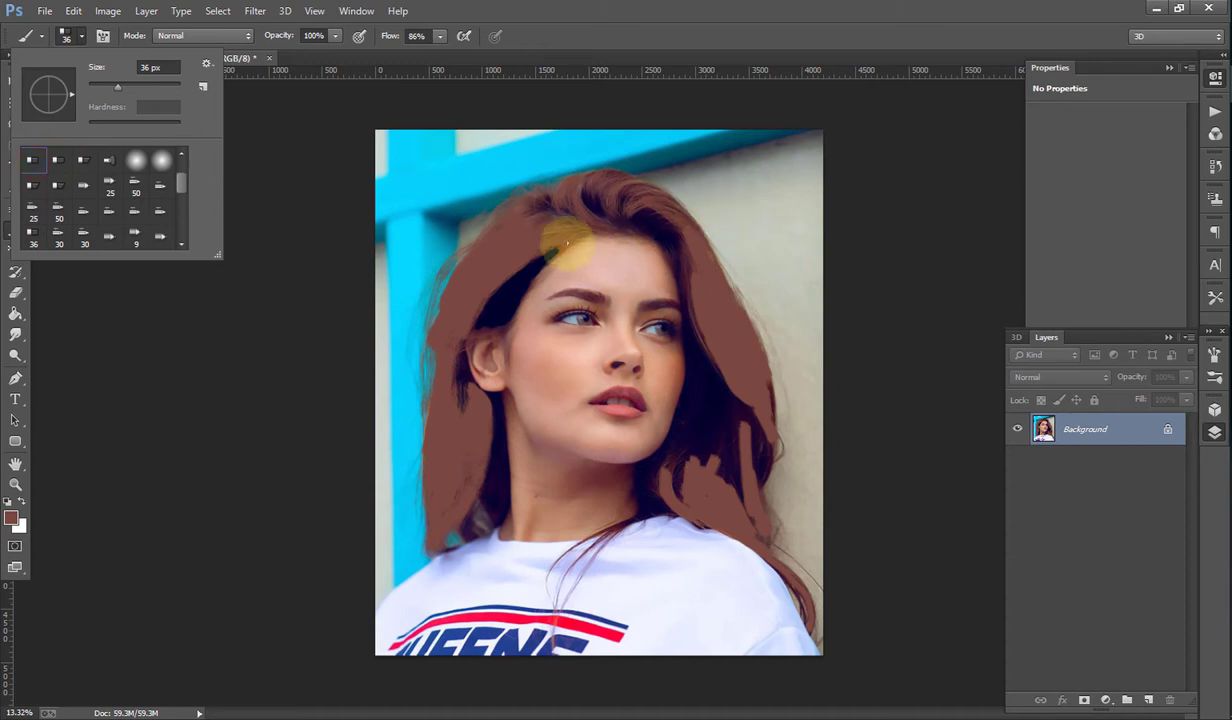
key(bracketright)
key(bracketright)
key(bracketright)
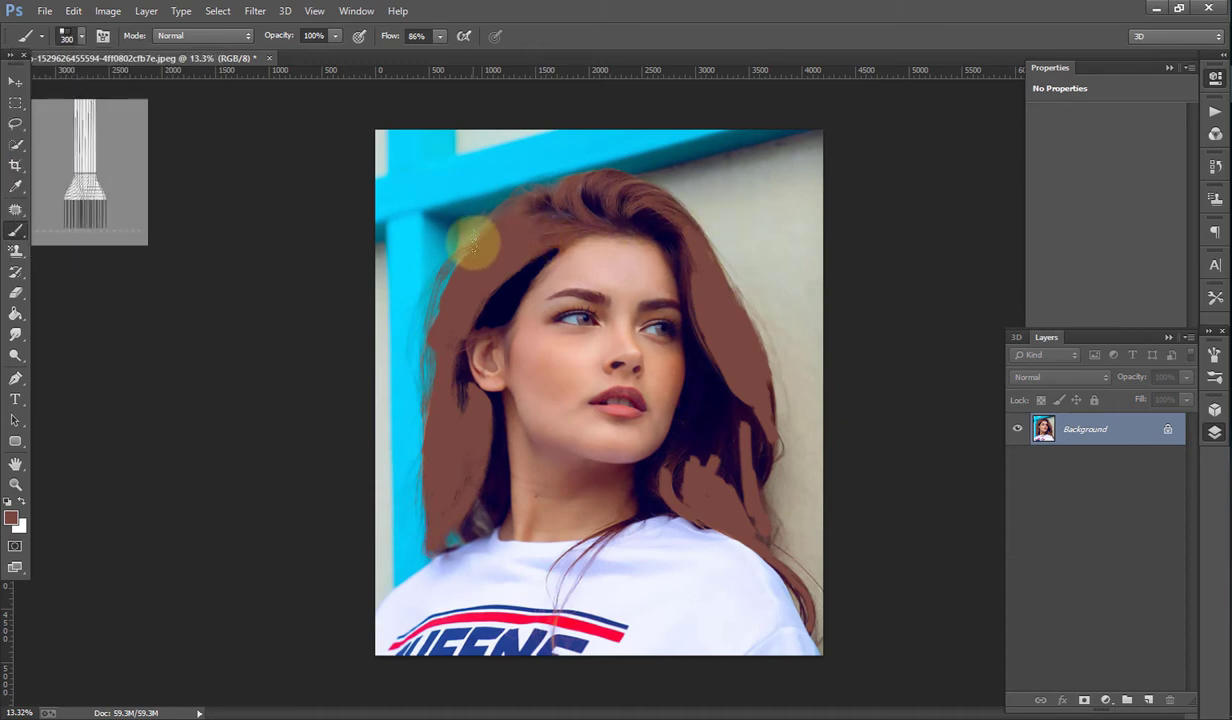
click(81, 36)
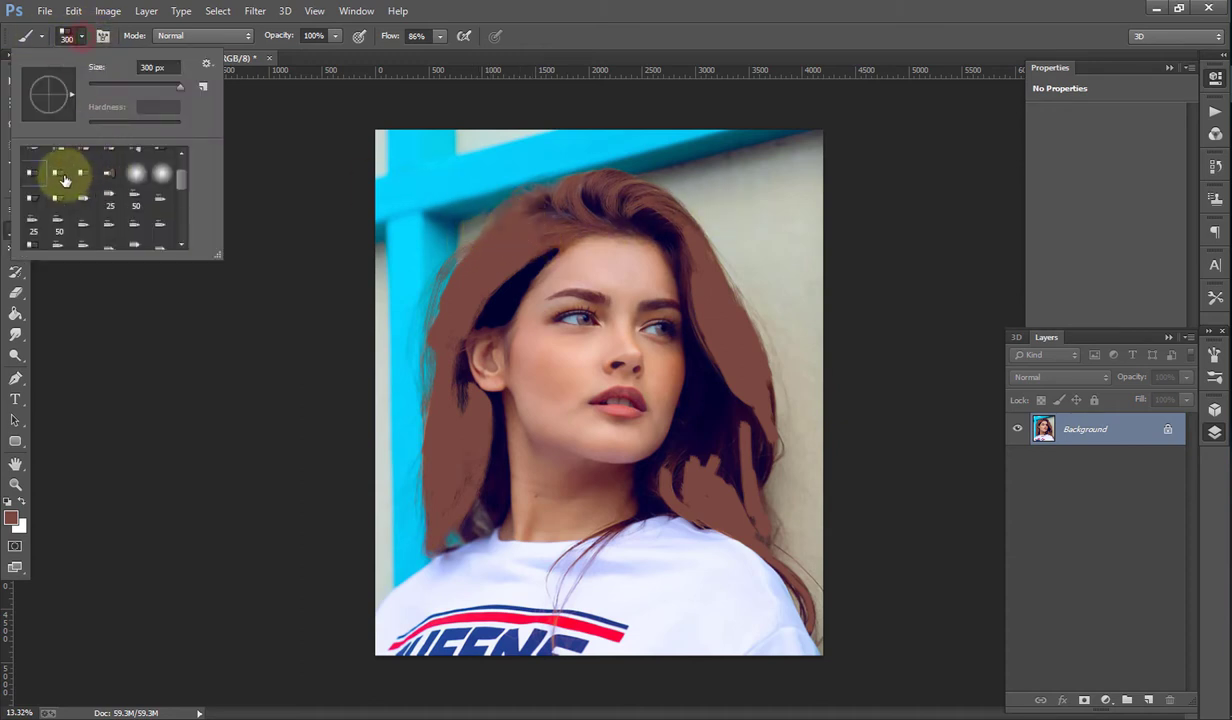
click(109, 159)
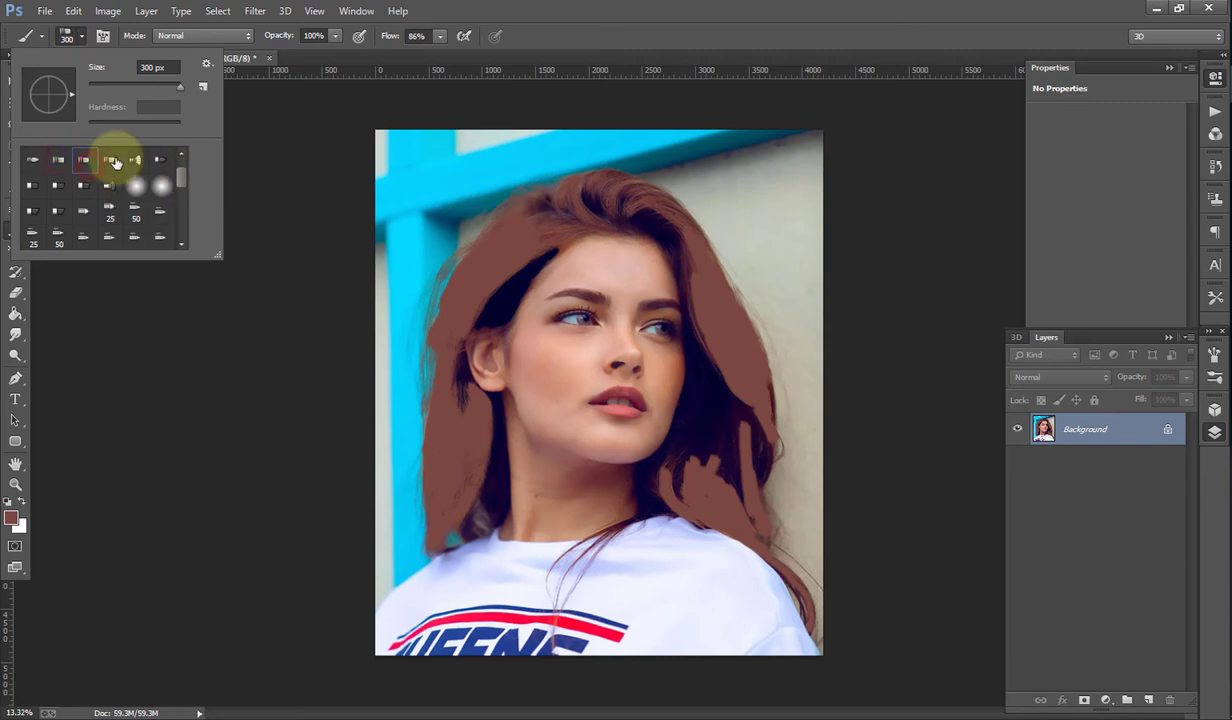
click(522, 234)
Step: At 125 px, paint brown strands over the top hair and fill the hairline gaps
scroll(553, 208, up, 1)
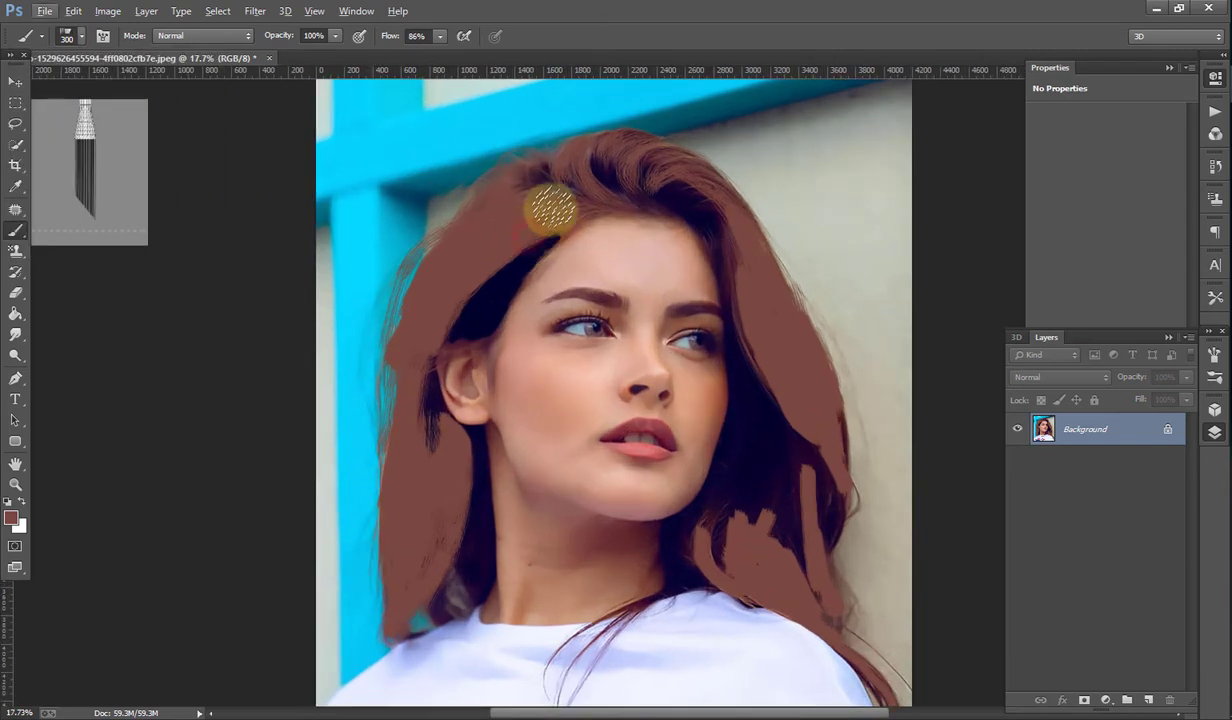
scroll(552, 208, up, 2)
scroll(560, 208, up, 1)
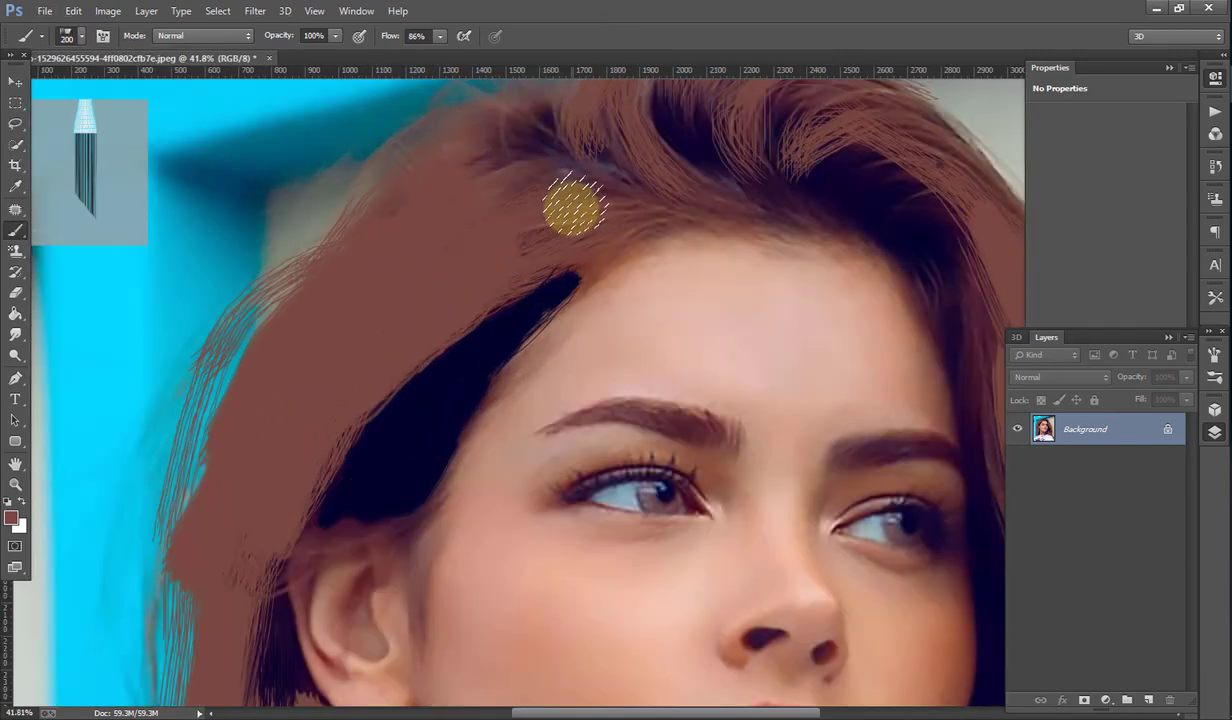
key(bracketleft)
key(bracketleft)
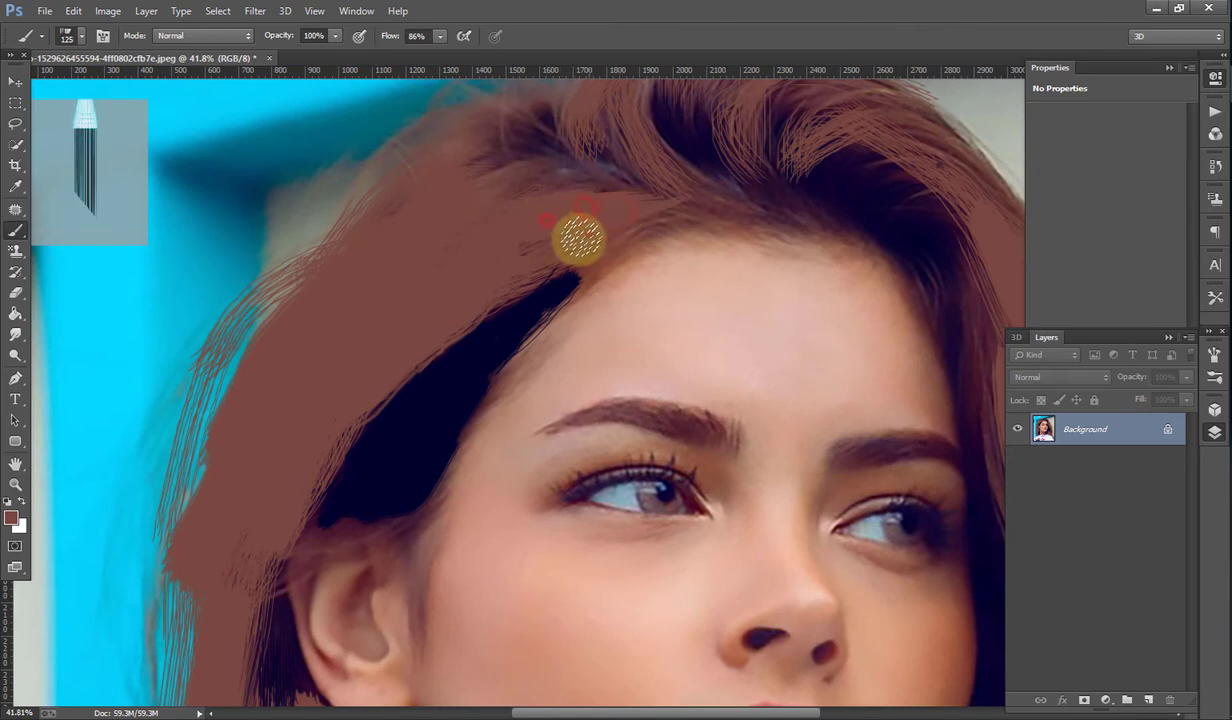
mouse_move(548, 176)
mouse_down()
mouse_move(522, 203)
mouse_move(512, 172)
mouse_move(374, 214)
mouse_up()
scroll(502, 258, up, 3)
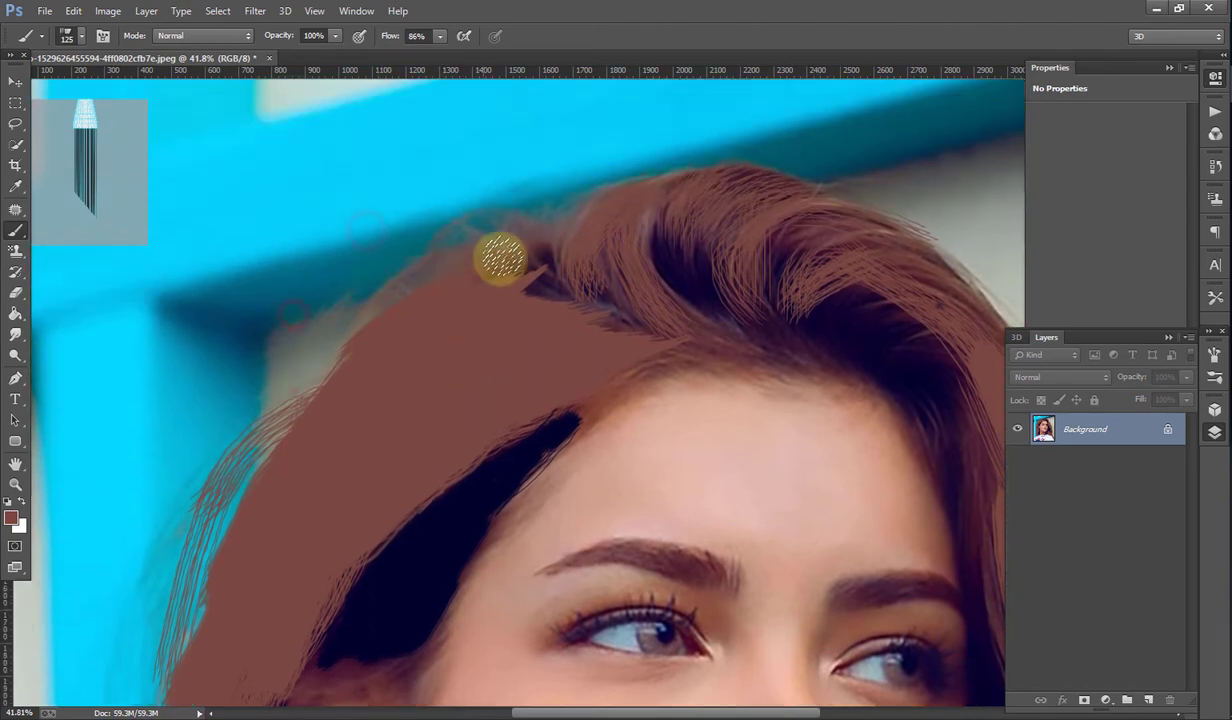
mouse_move(502, 258)
mouse_down()
mouse_move(275, 385)
mouse_move(286, 445)
mouse_move(424, 296)
mouse_move(553, 310)
mouse_up()
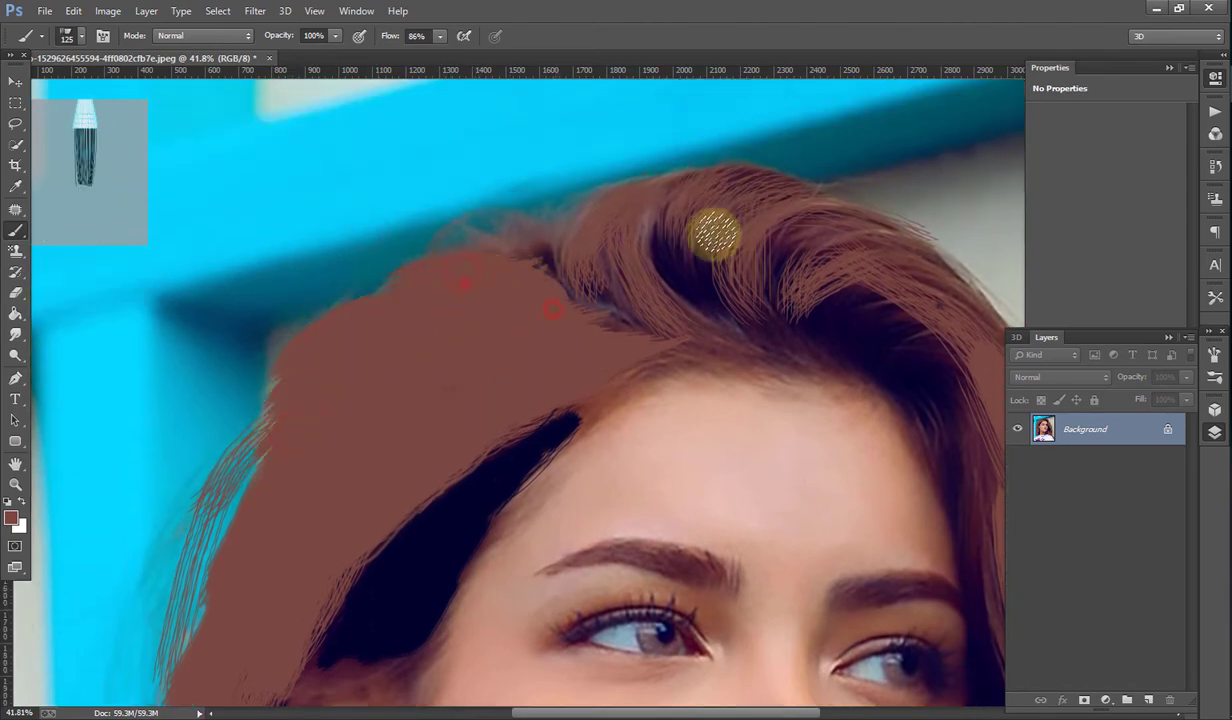
drag(672, 320, 706, 328)
Step: At 60 px, sweep brown strands across the crown and upper right hair
key(bracketleft)
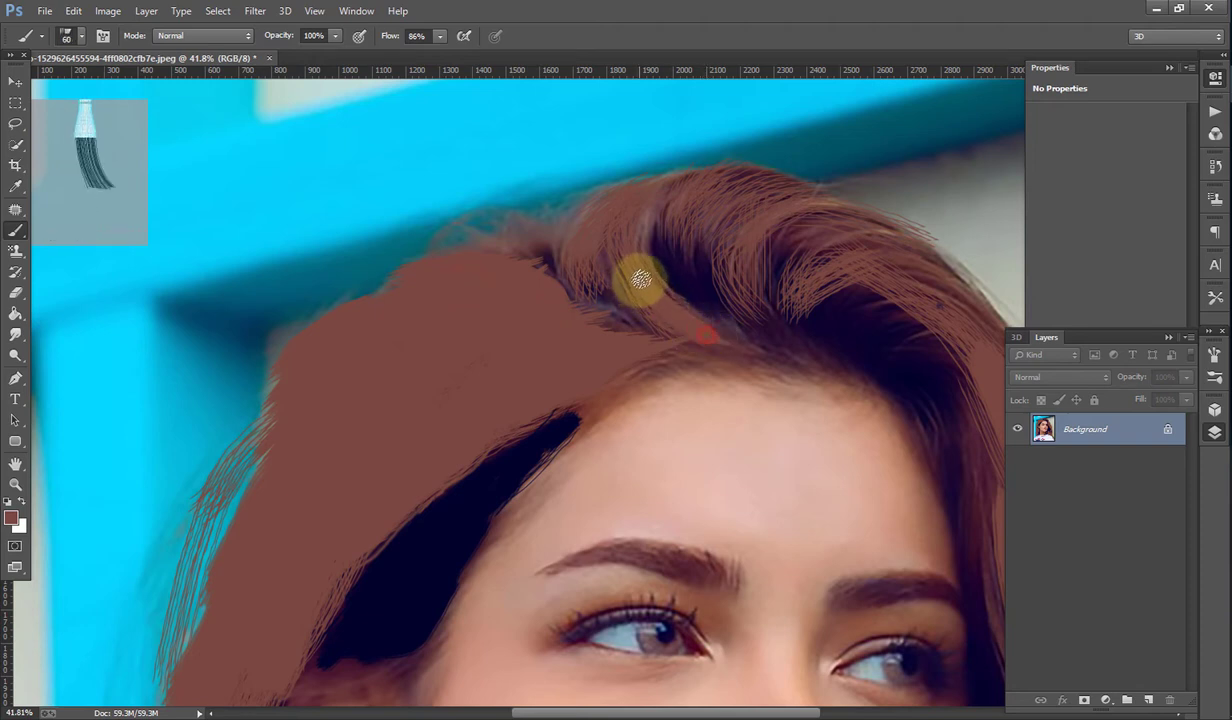
mouse_move(641, 275)
mouse_down()
mouse_move(630, 215)
mouse_move(583, 278)
mouse_move(613, 208)
mouse_move(550, 242)
mouse_move(621, 187)
mouse_up()
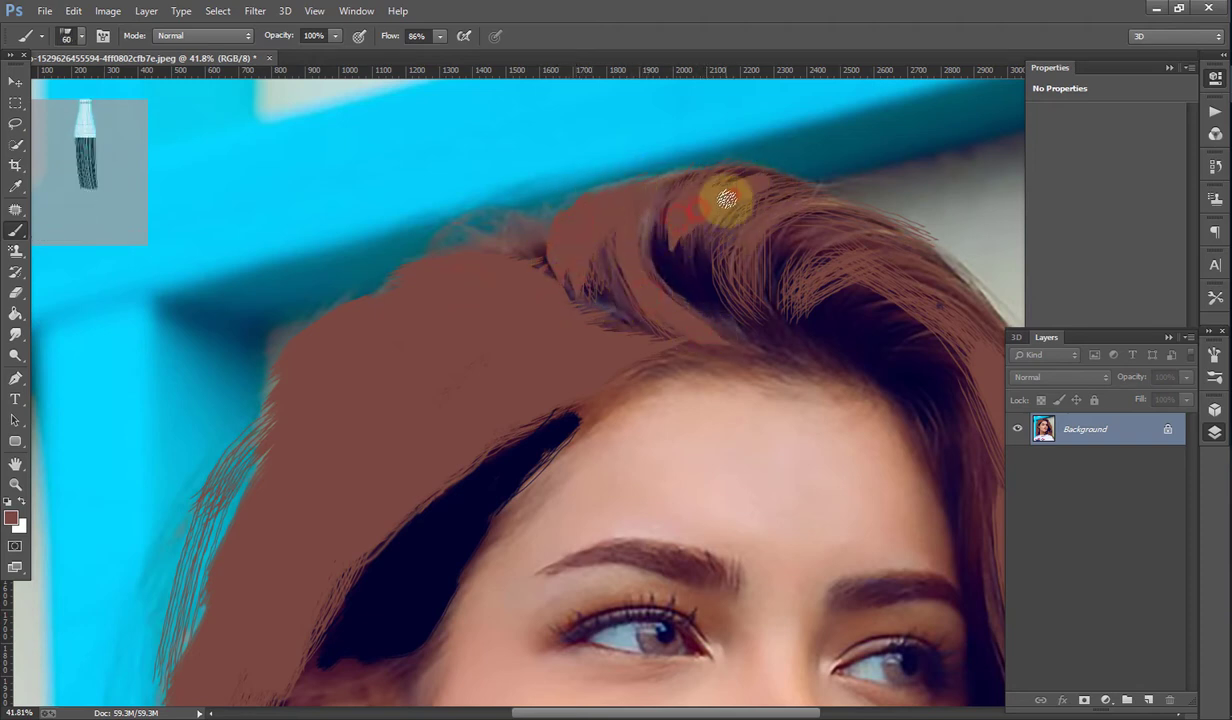
drag(727, 200, 925, 262)
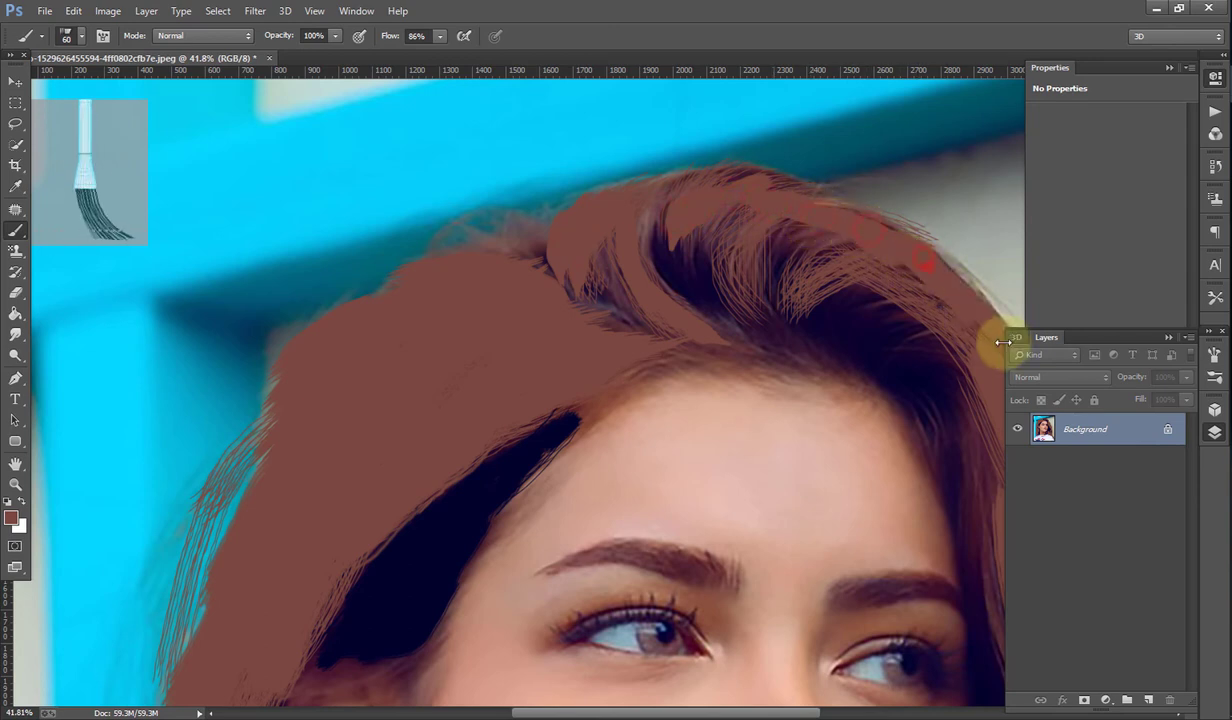
scroll(806, 220, down, 3)
mouse_move(756, 155)
mouse_down()
mouse_move(792, 239)
mouse_move(861, 157)
mouse_move(803, 253)
mouse_move(843, 193)
mouse_move(875, 209)
mouse_move(954, 212)
mouse_move(929, 242)
mouse_move(975, 262)
mouse_up()
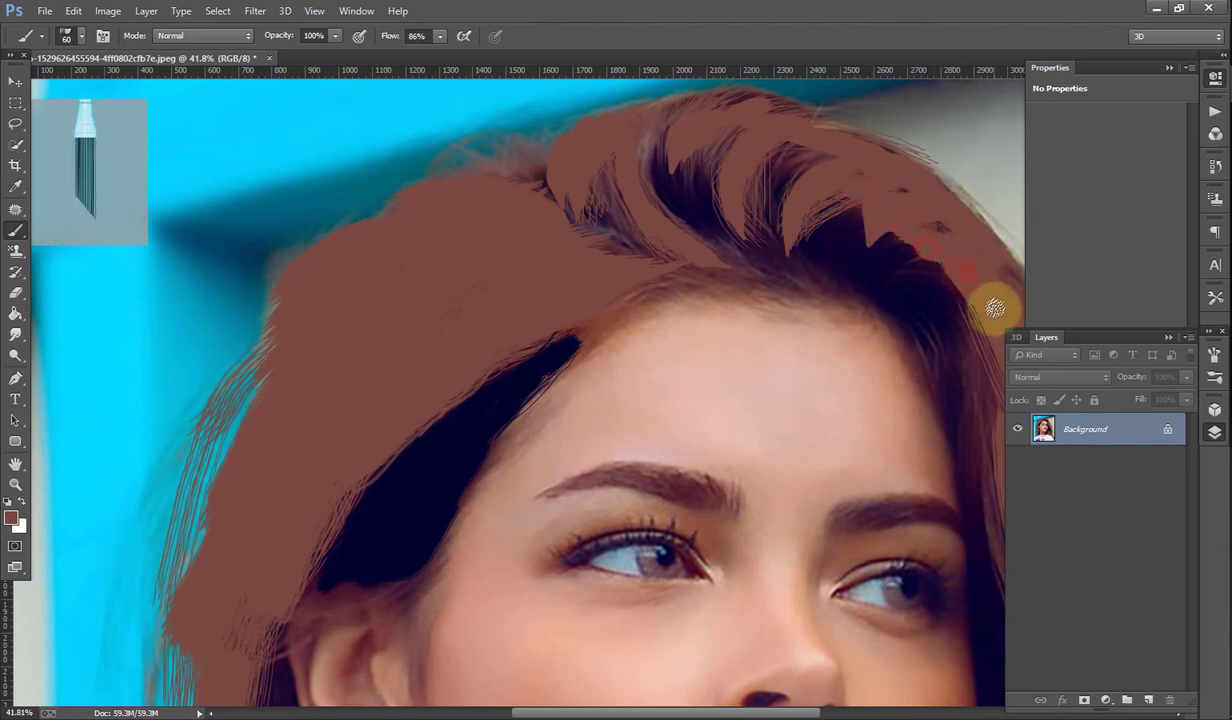
scroll(975, 262, down, 4)
scroll(984, 302, up, 1)
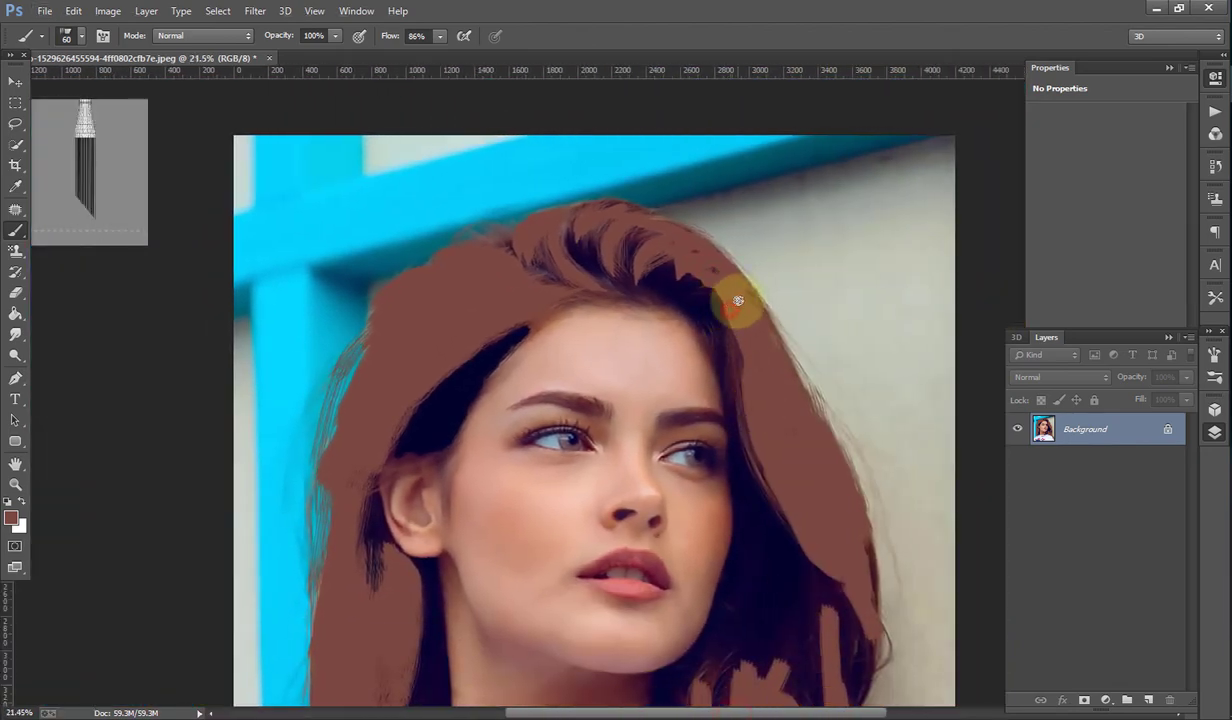
Step: Paint brown at 40 px along the hair edge right of the face
drag(729, 297, 770, 462)
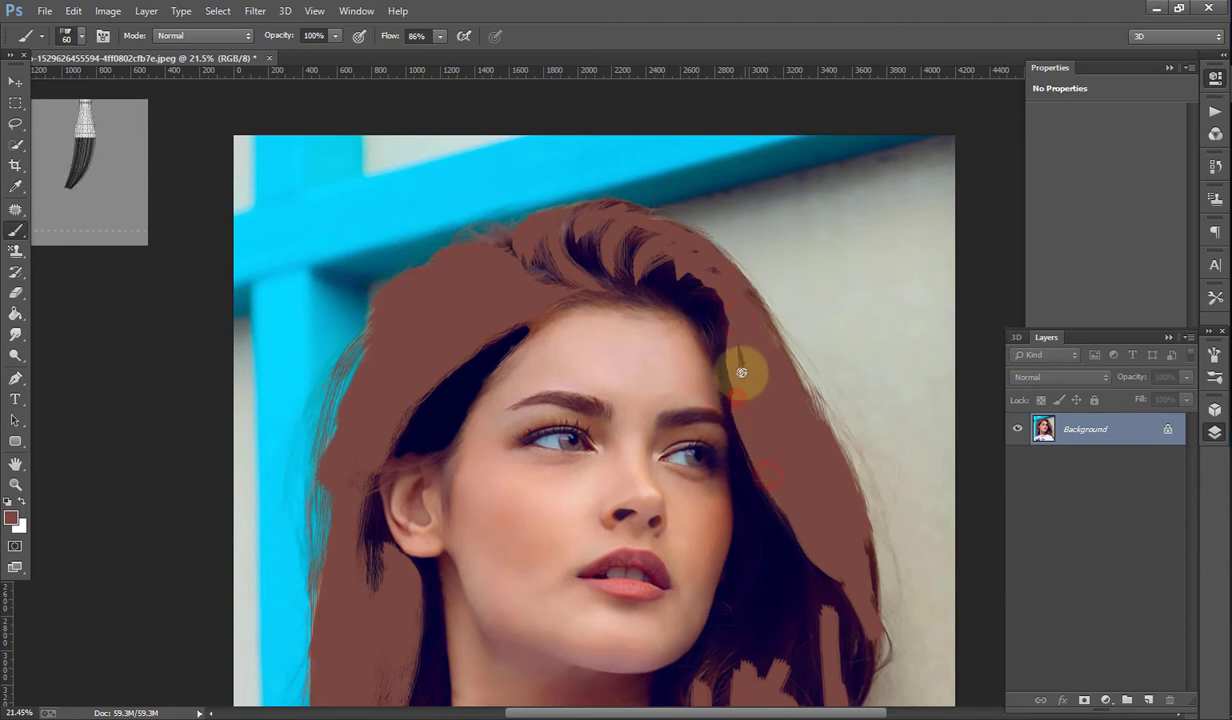
scroll(797, 481, up, 2)
scroll(797, 481, up, 3)
key(bracketleft)
key(bracketleft)
mouse_move(698, 76)
mouse_down()
mouse_move(776, 395)
mouse_move(751, 370)
mouse_up()
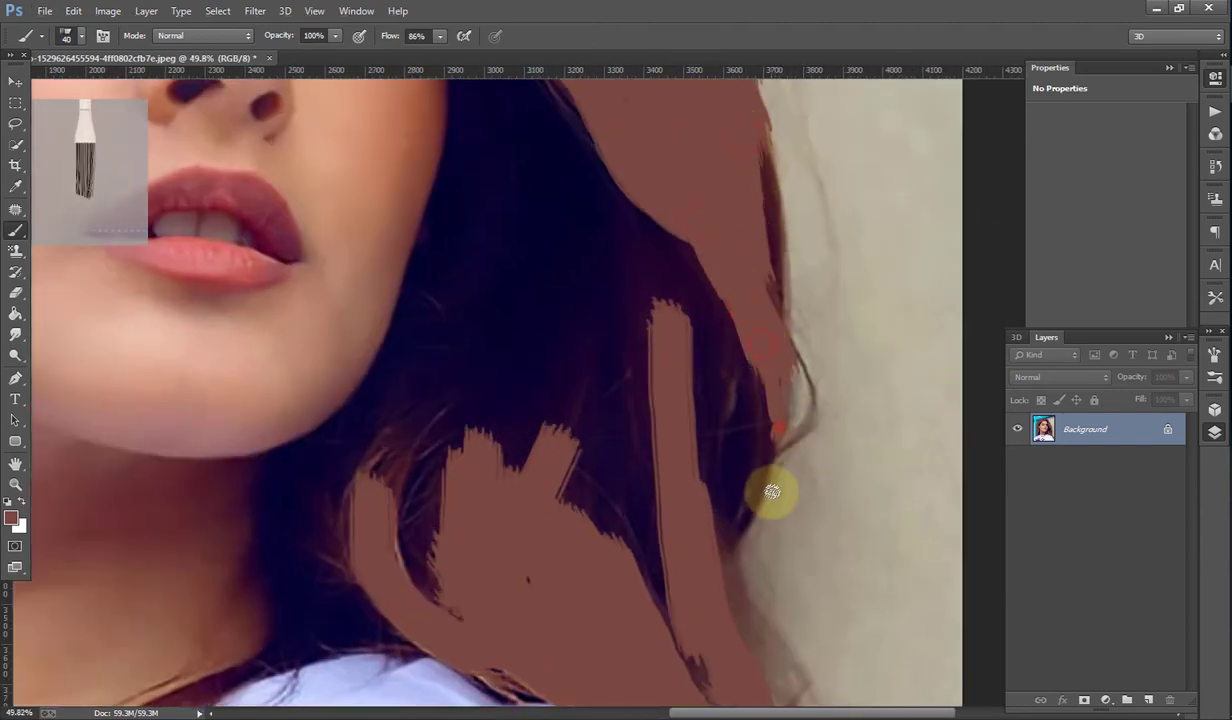
mouse_move(393, 448)
mouse_down()
mouse_move(399, 458)
mouse_move(371, 467)
mouse_move(498, 487)
mouse_move(437, 525)
mouse_move(557, 445)
mouse_up()
Step: Sample the near-black hair colour and enlarge the brush to 90
scroll(557, 445, down, 3)
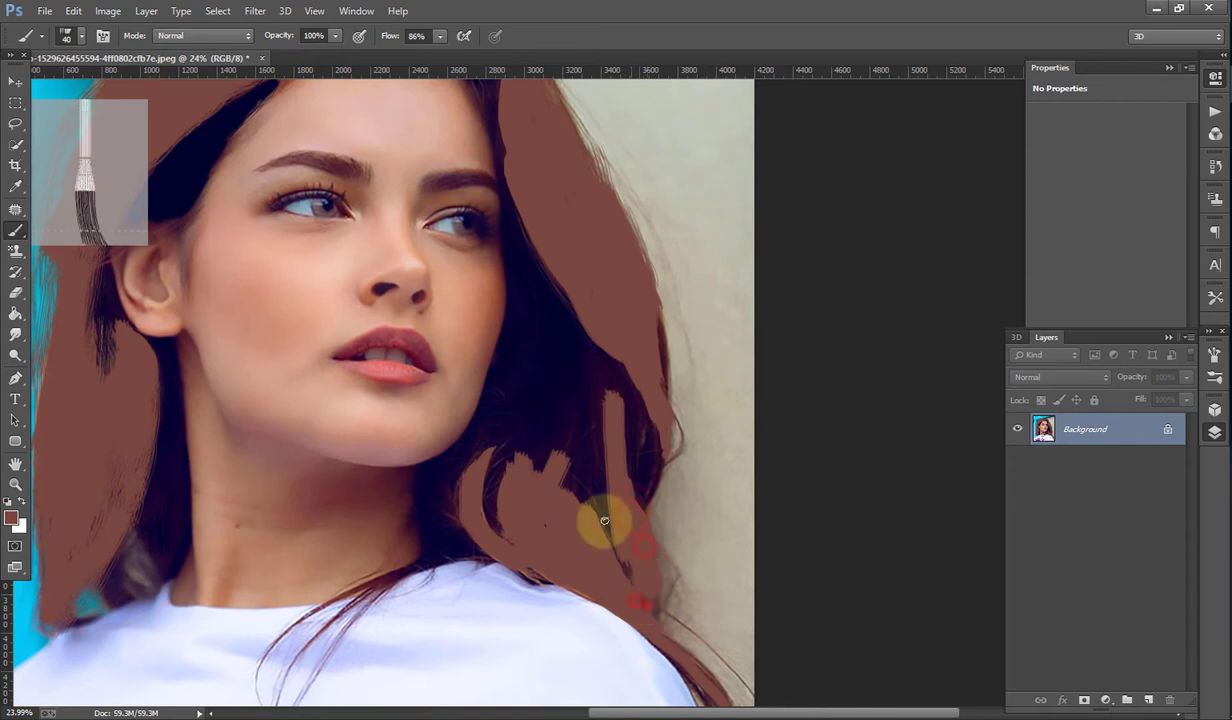
scroll(605, 517, up, 2)
alt+click(508, 365)
alt+click(543, 290)
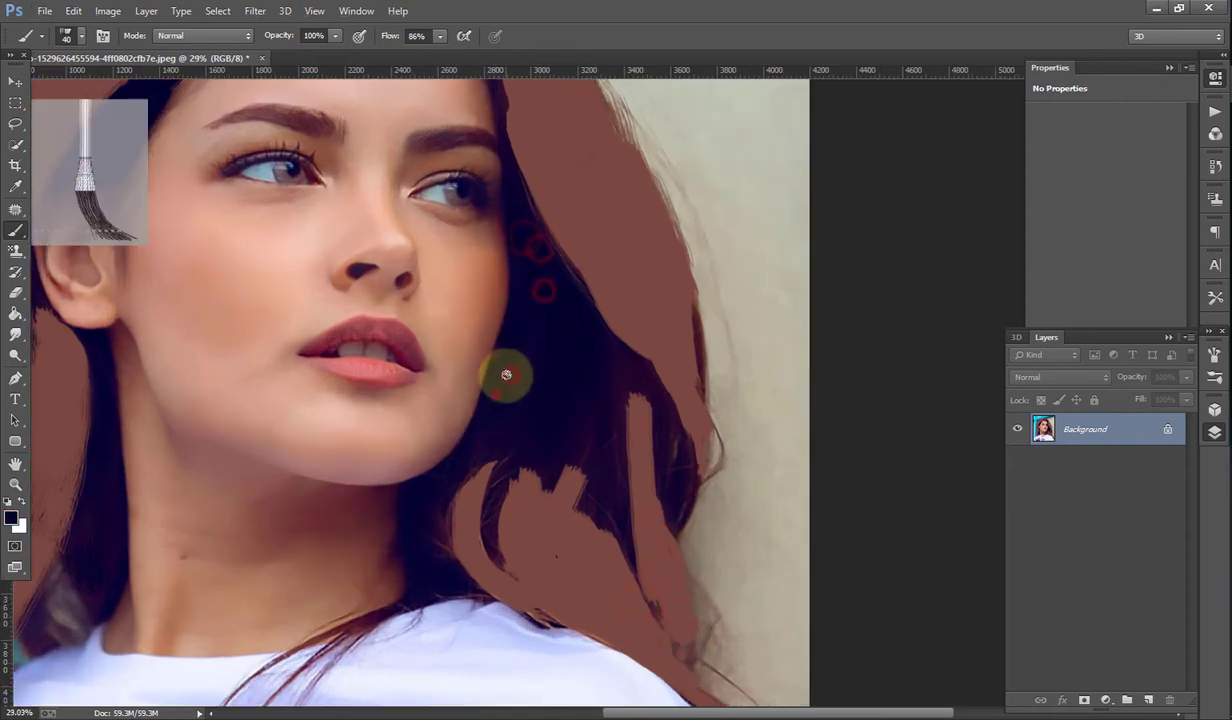
key(bracketright)
key(bracketright)
key(bracketright)
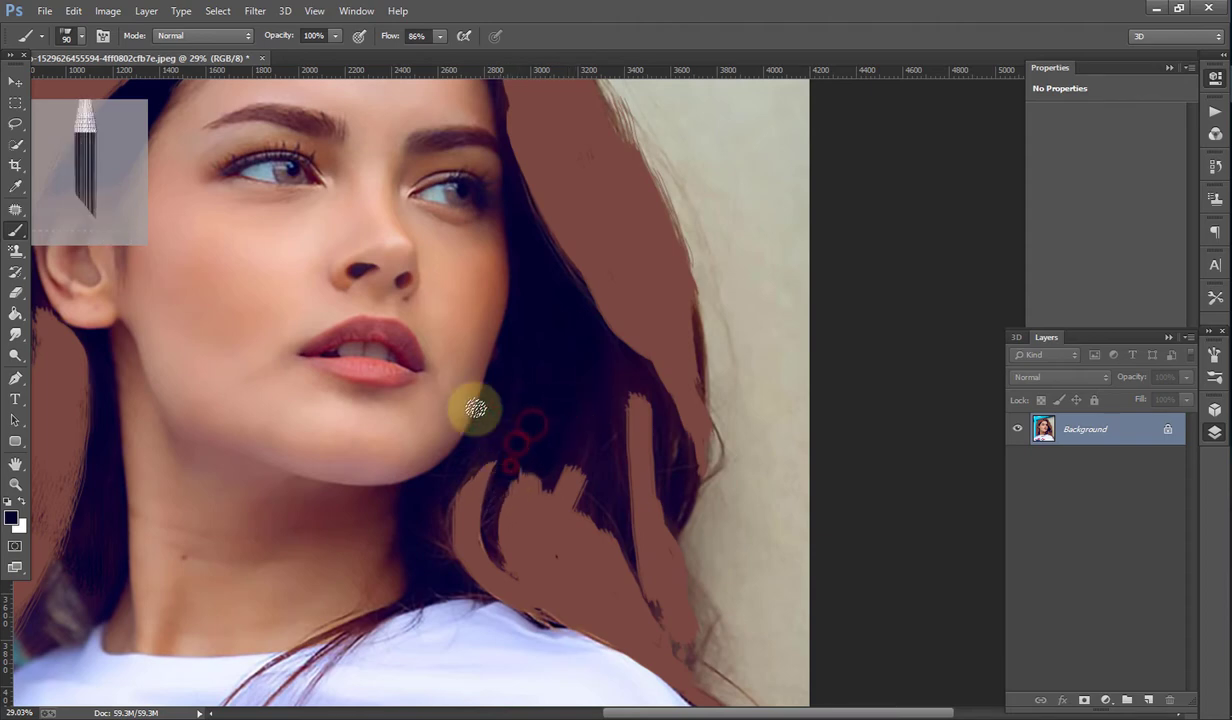
Step: Choose a bristle tip and paint dark strands over the brown strip beside the neck
click(81, 35)
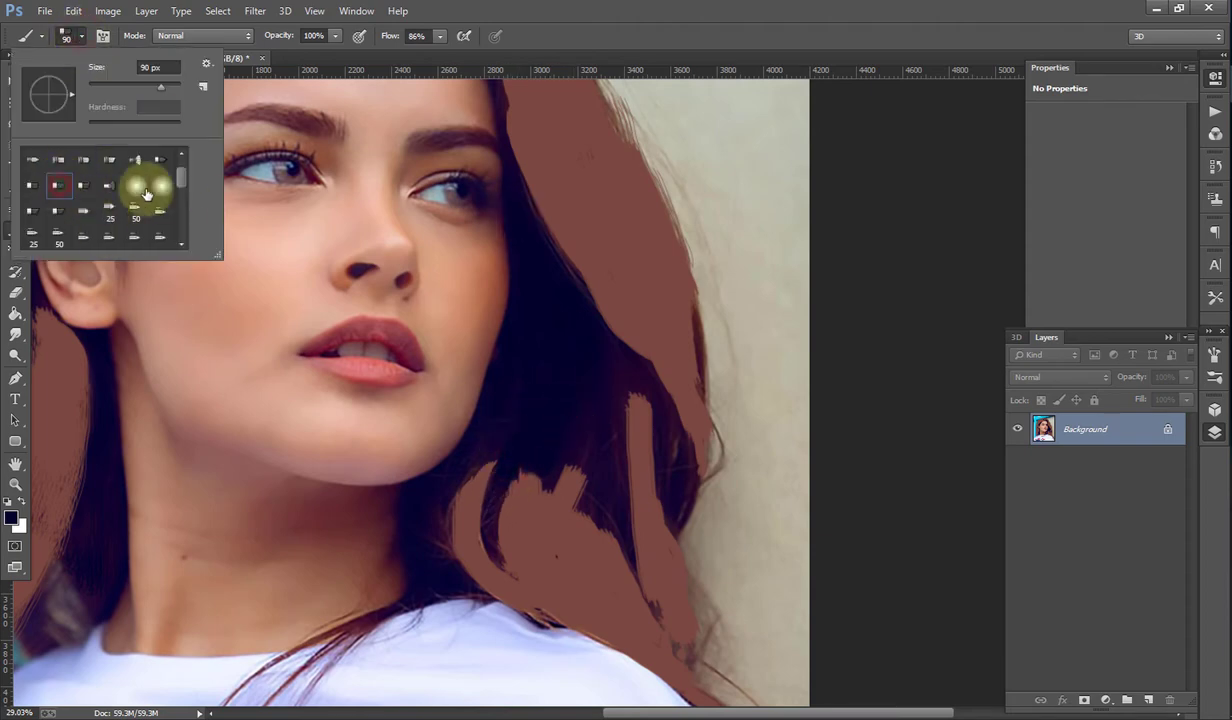
click(33, 210)
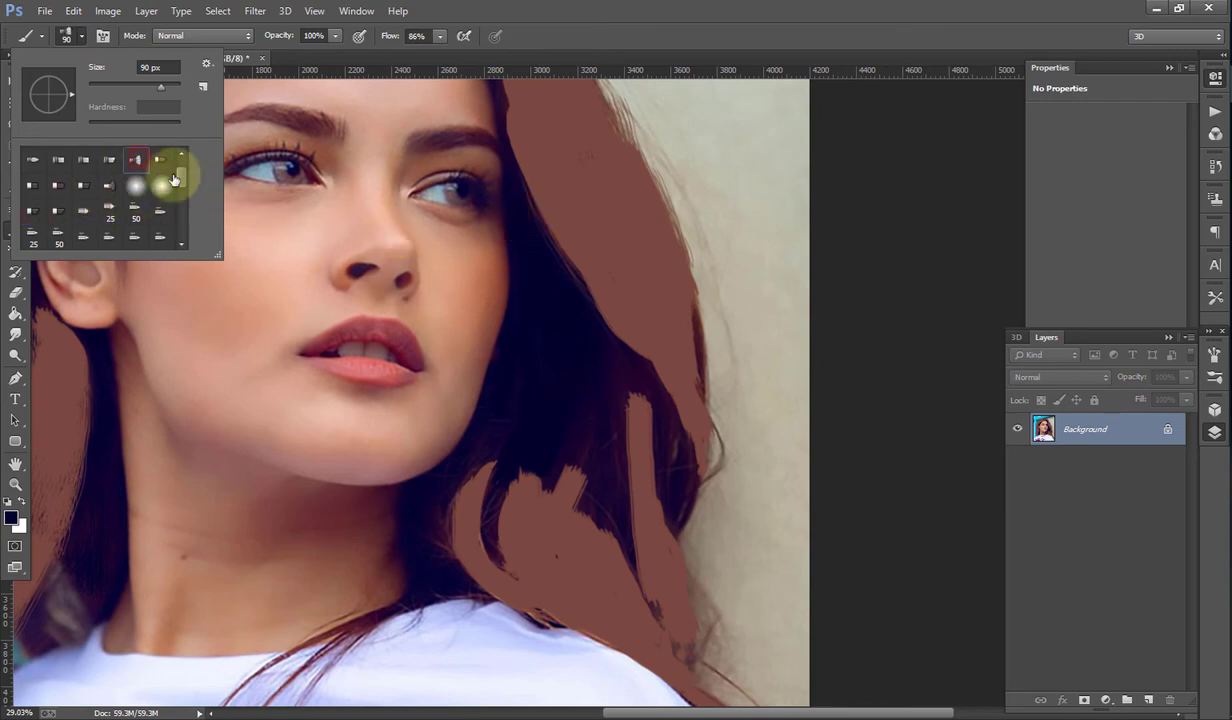
click(565, 420)
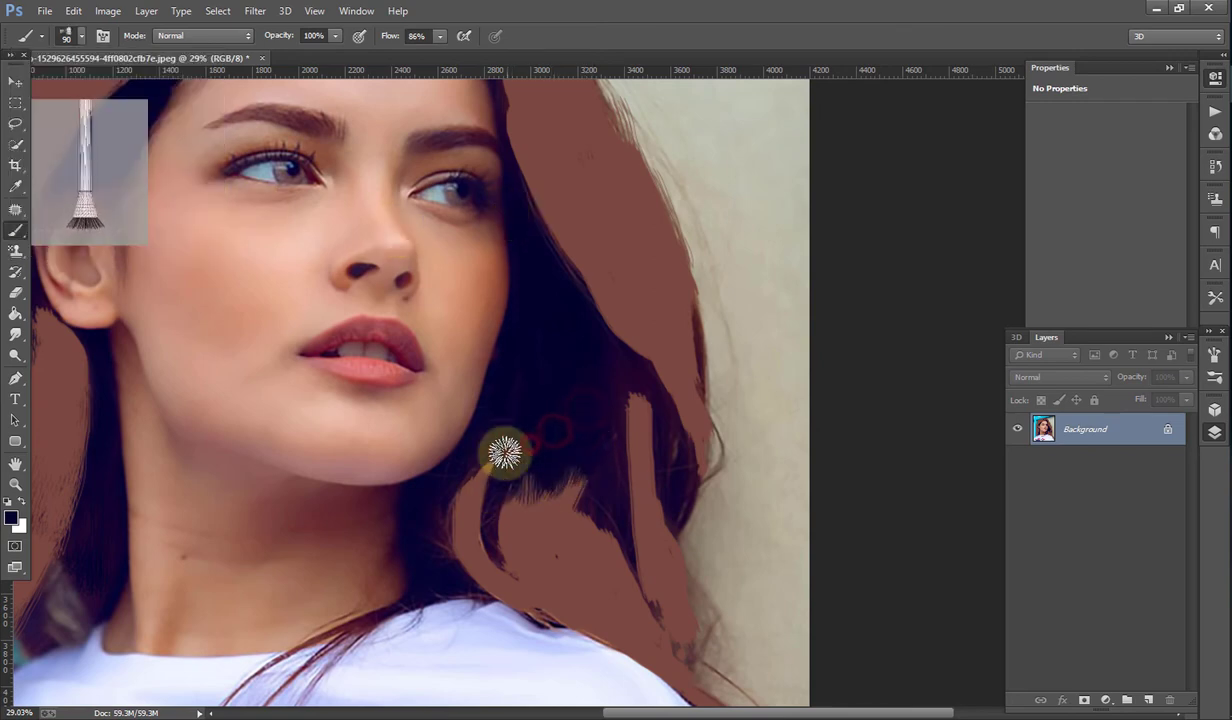
mouse_move(505, 453)
mouse_down()
mouse_move(500, 522)
mouse_move(517, 503)
mouse_move(503, 437)
mouse_up()
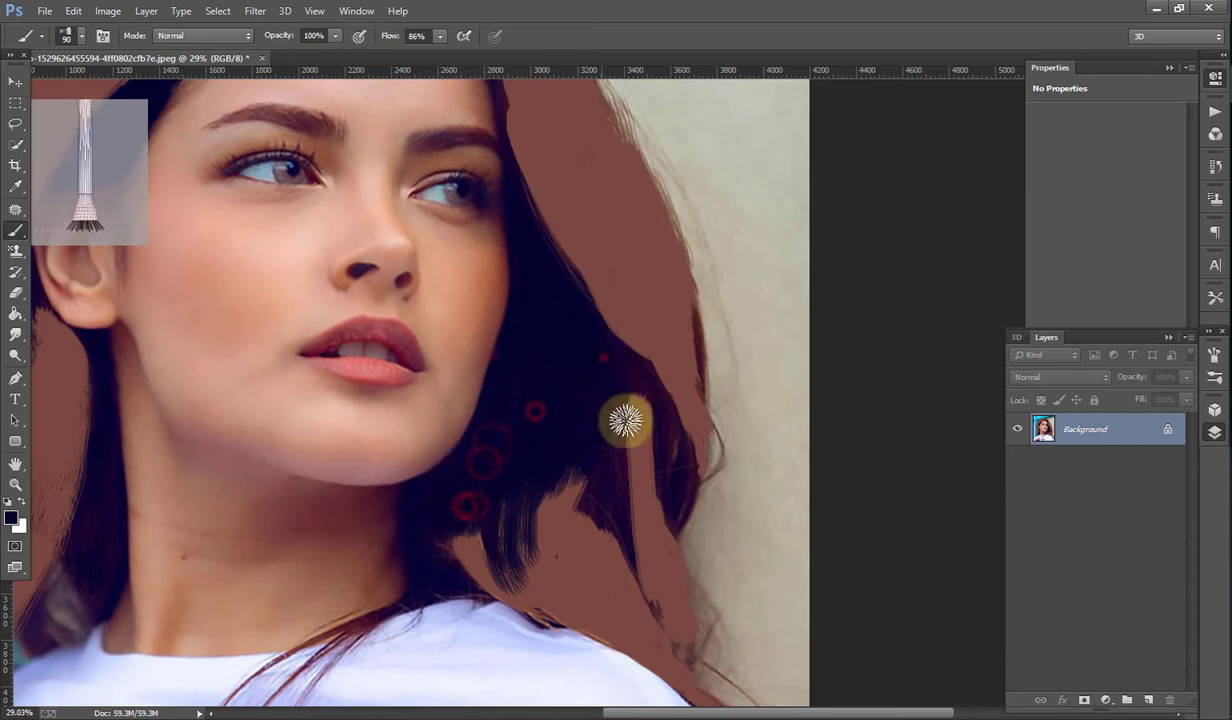
mouse_move(626, 421)
mouse_down()
mouse_move(610, 509)
mouse_move(619, 360)
mouse_move(684, 450)
mouse_move(594, 421)
mouse_move(540, 455)
mouse_move(495, 530)
mouse_move(458, 545)
mouse_move(564, 484)
mouse_move(509, 558)
mouse_move(484, 514)
mouse_move(620, 498)
mouse_up()
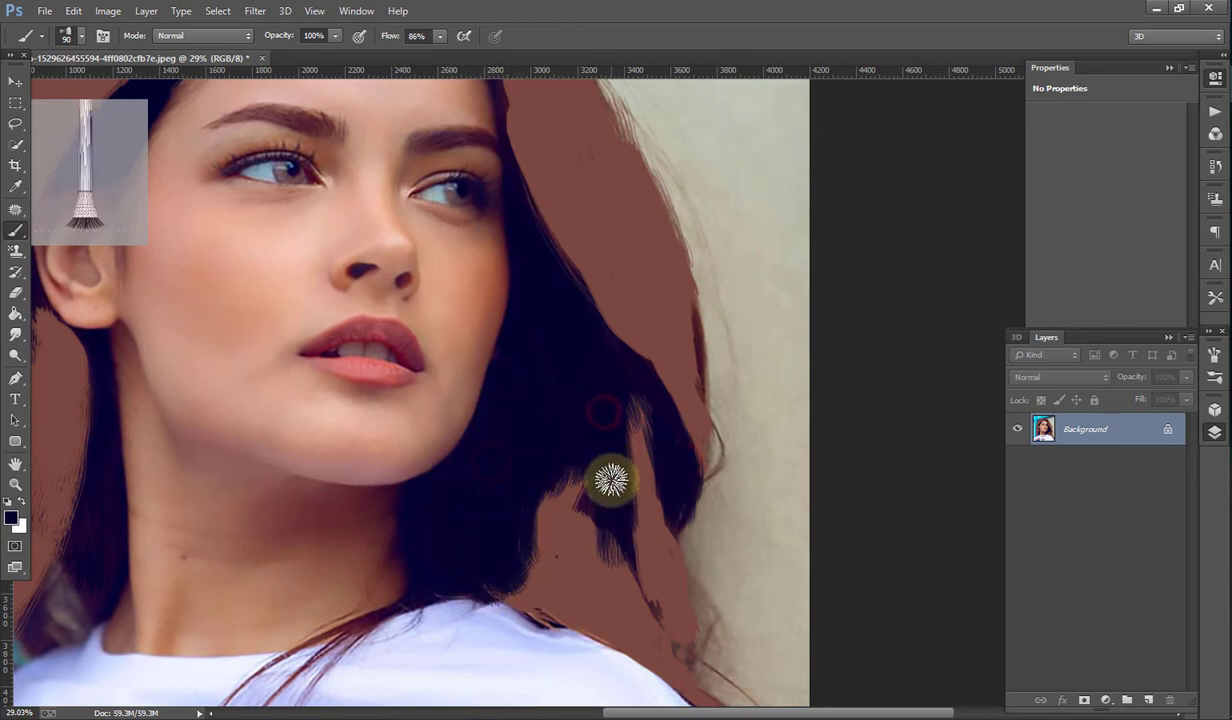
Step: Switch to another bristle tip and paint dark strokes down the hair
click(66, 36)
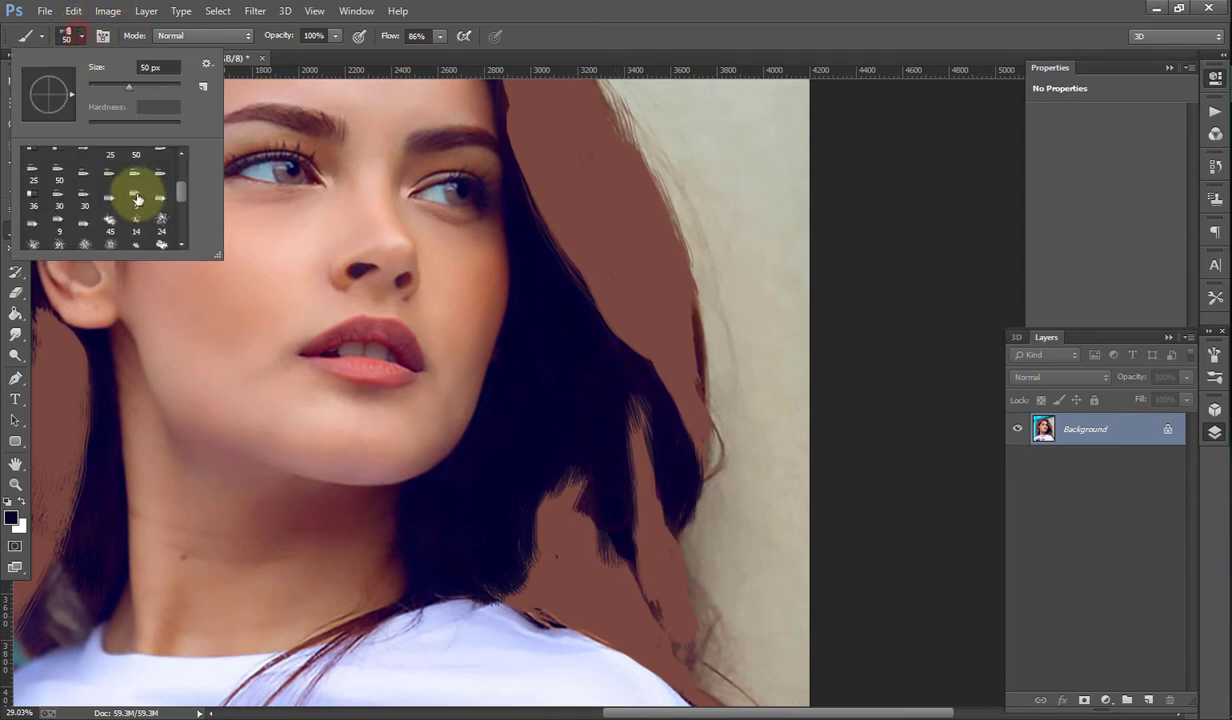
scroll(108, 205, up, 3)
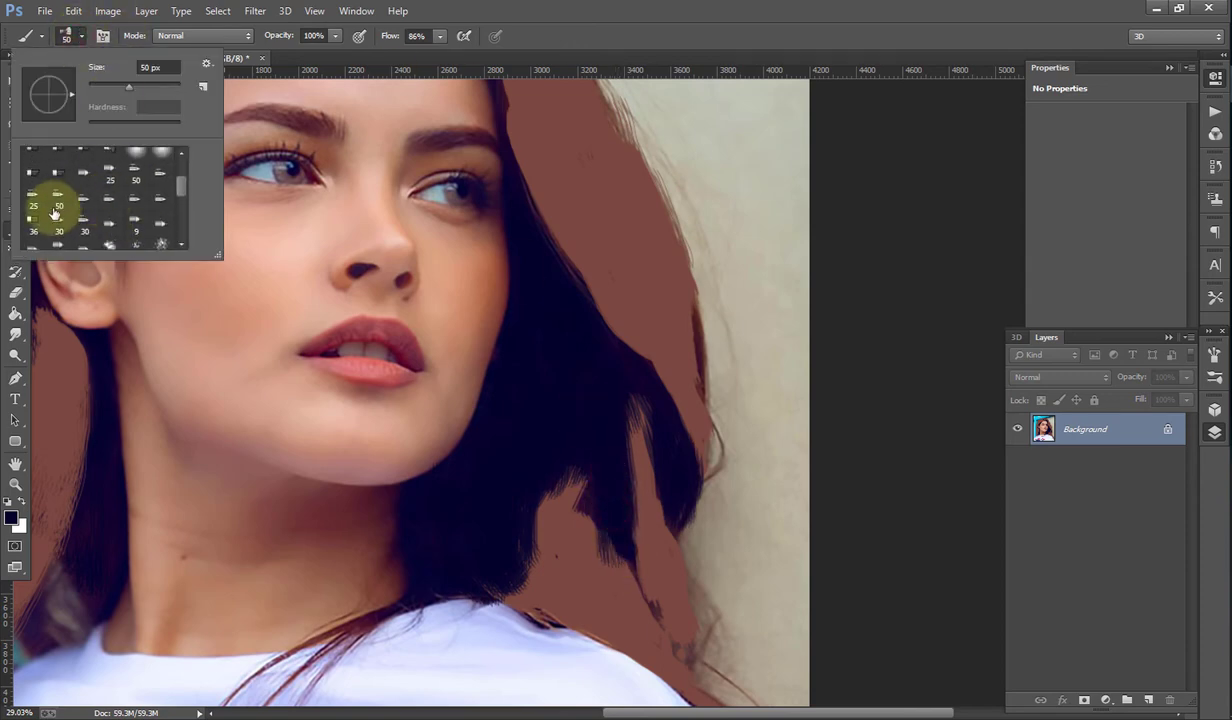
click(583, 391)
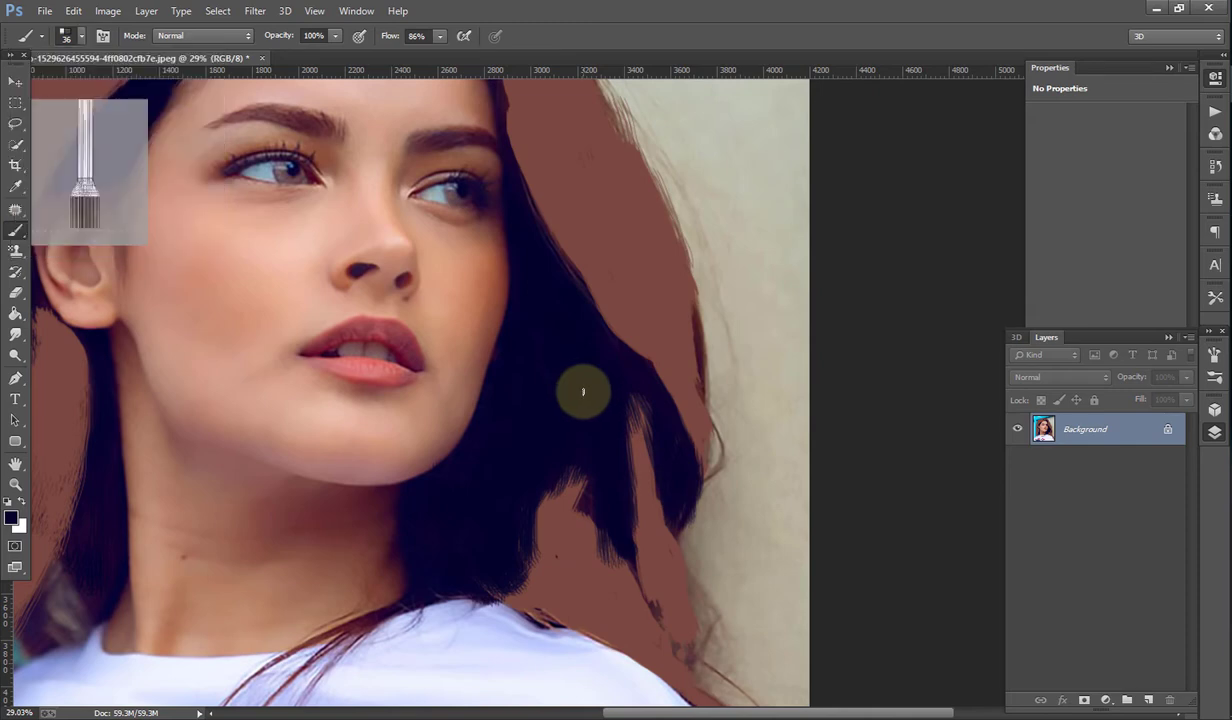
drag(583, 391, 590, 468)
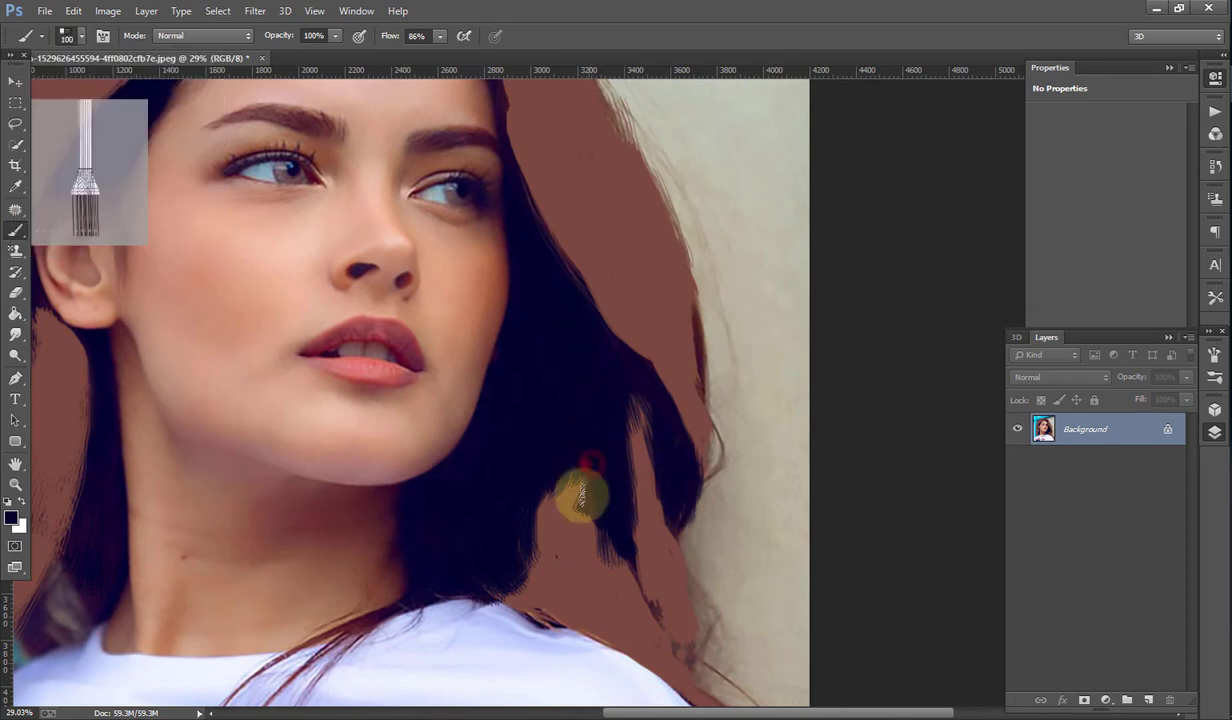
drag(608, 510, 608, 525)
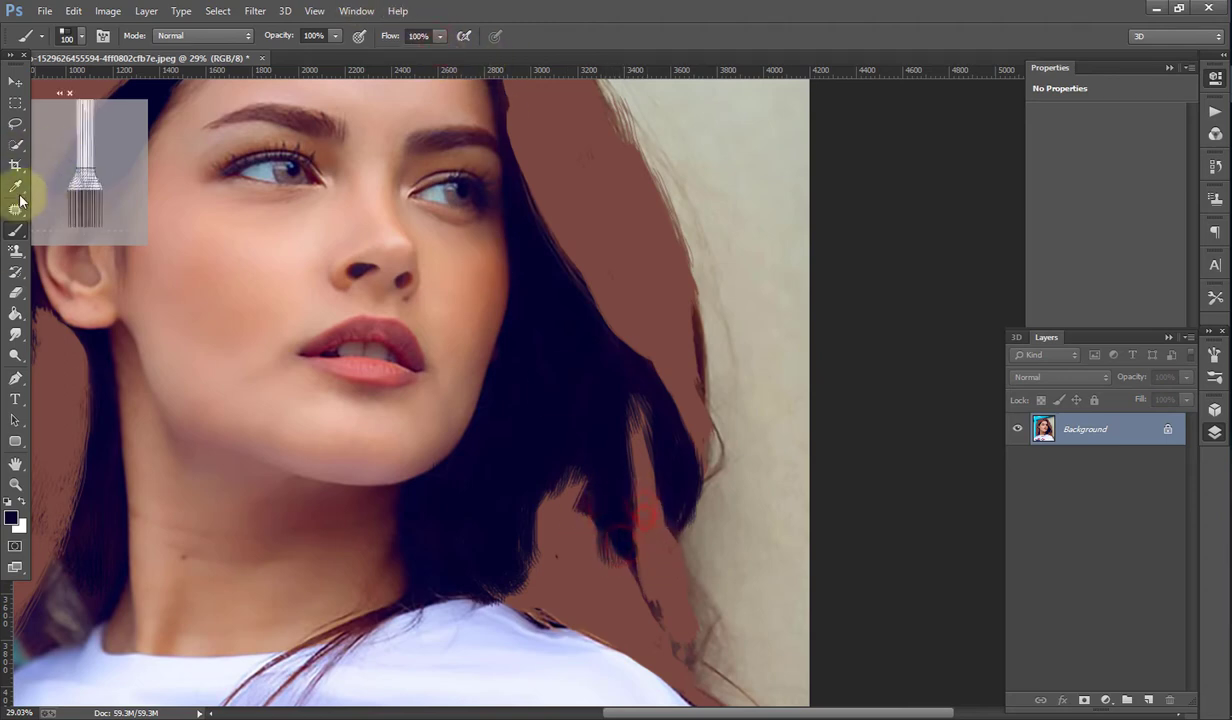
Step: Add more dark strands with another bristle tip at 80 px, then streak sampled brown along the edge
click(80, 36)
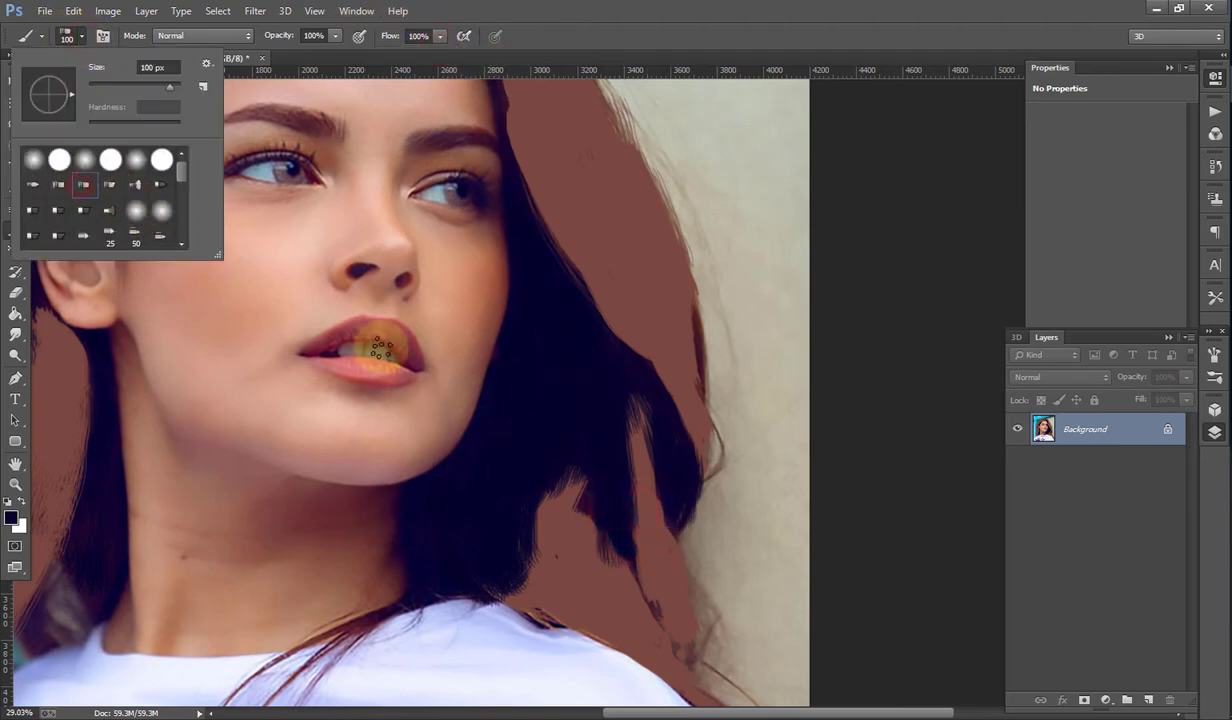
click(385, 342)
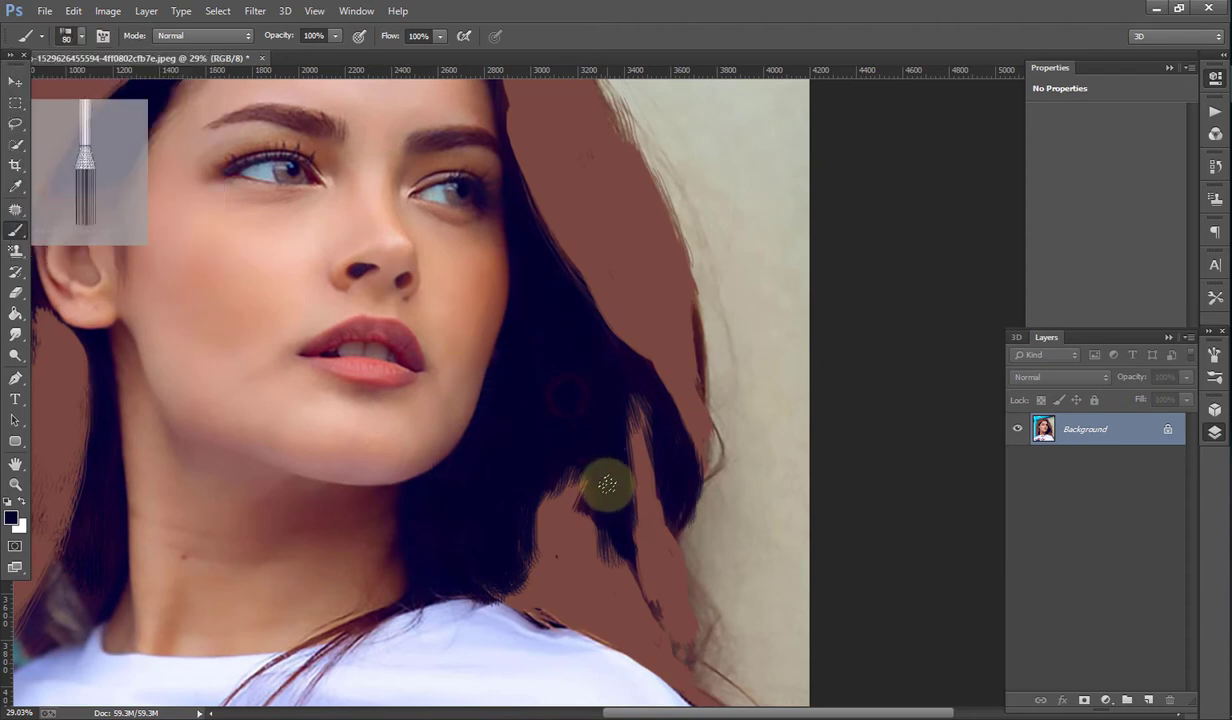
drag(571, 393, 615, 548)
key(bracketleft)
key(bracketleft)
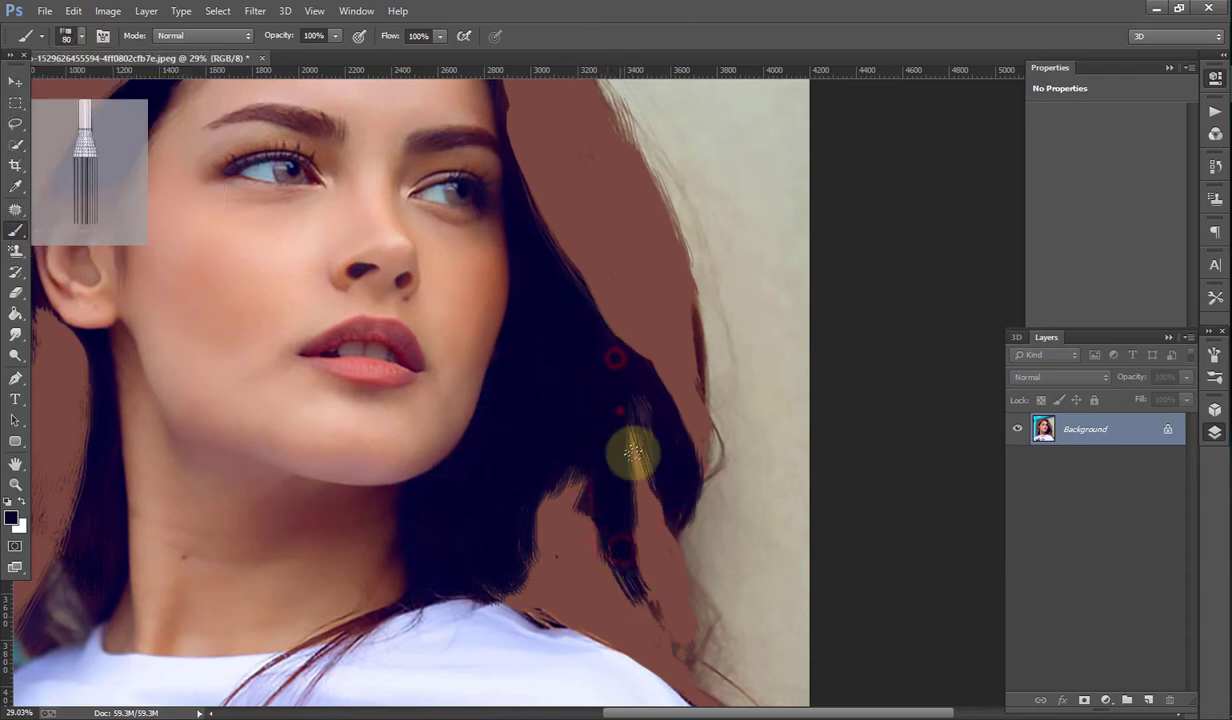
drag(632, 448, 680, 630)
drag(654, 473, 660, 570)
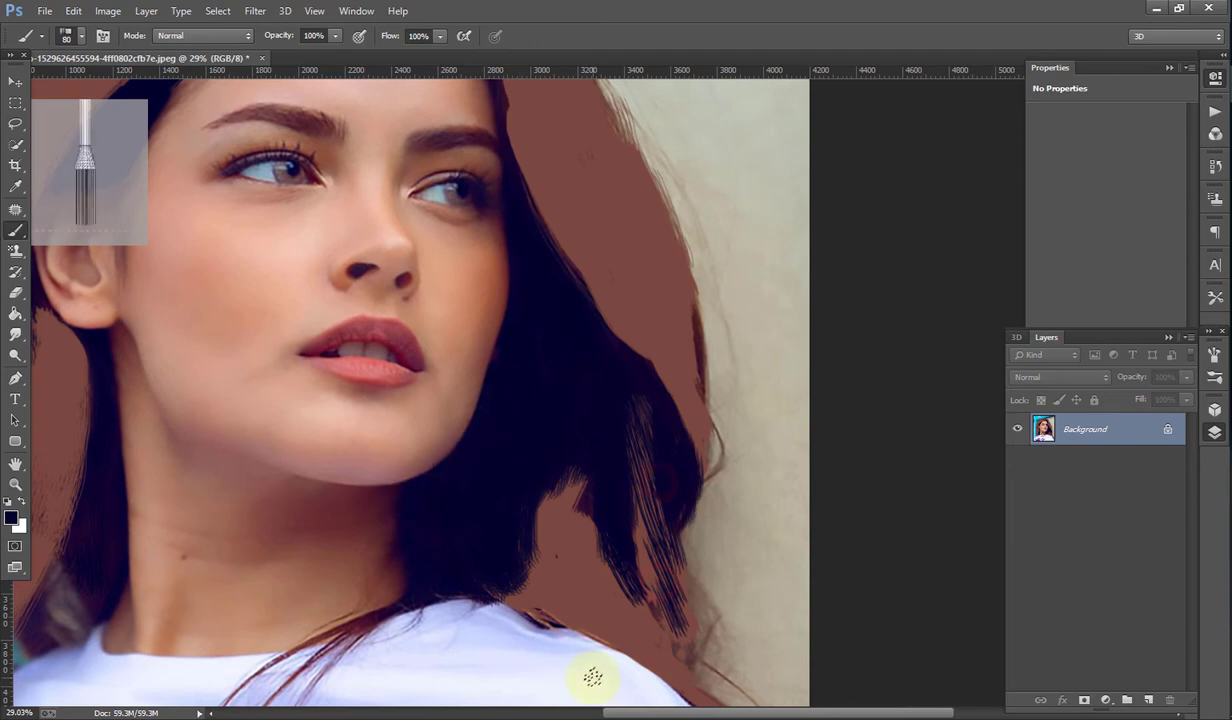
alt+click(564, 583)
mouse_move(522, 569)
mouse_down()
mouse_move(558, 467)
mouse_move(525, 522)
mouse_move(498, 528)
mouse_move(531, 591)
mouse_move(498, 531)
mouse_move(553, 458)
mouse_move(522, 503)
mouse_move(565, 481)
mouse_up()
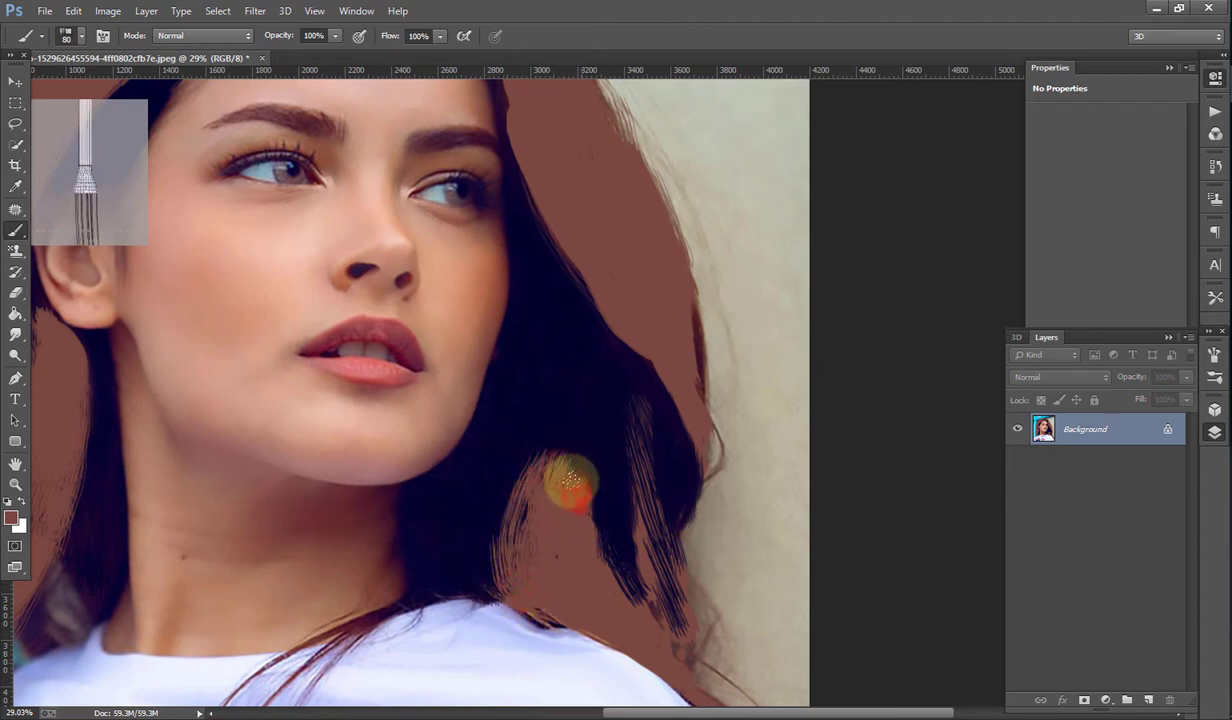
Step: Paint brown along the right hair edge from the shoulder up to the face
scroll(687, 550, down, 3)
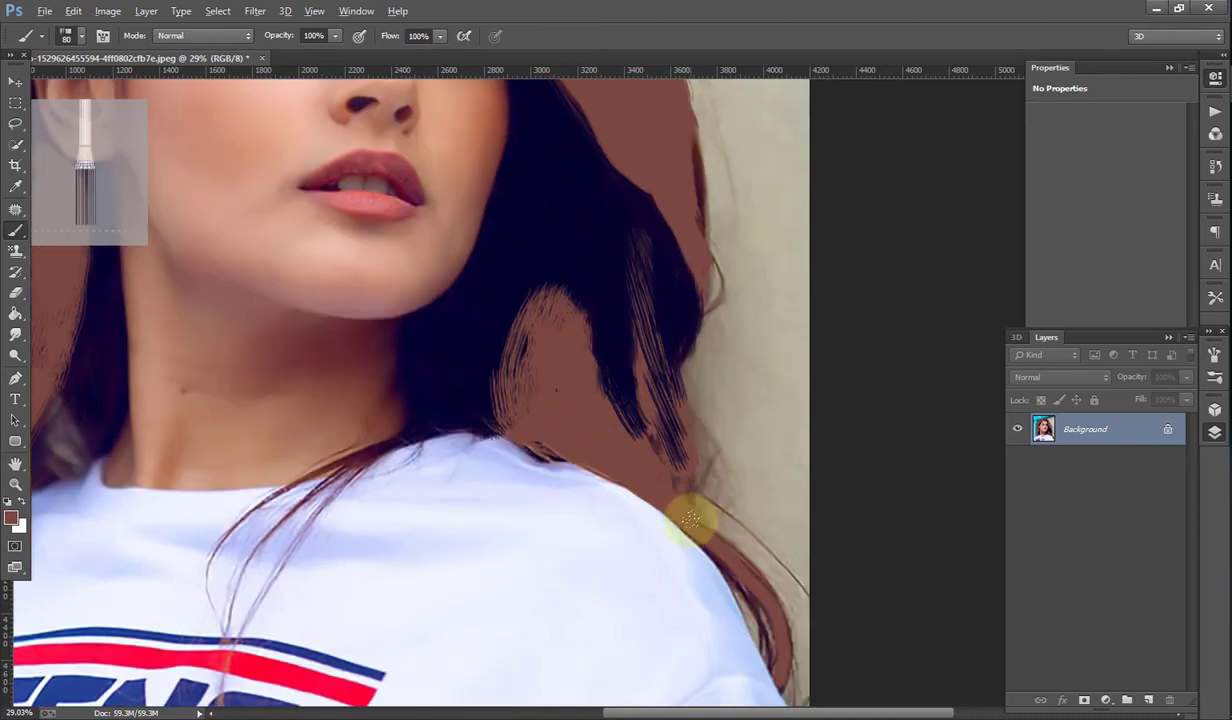
mouse_move(727, 558)
mouse_down()
mouse_move(772, 620)
mouse_move(741, 537)
mouse_move(678, 436)
mouse_move(731, 548)
mouse_up()
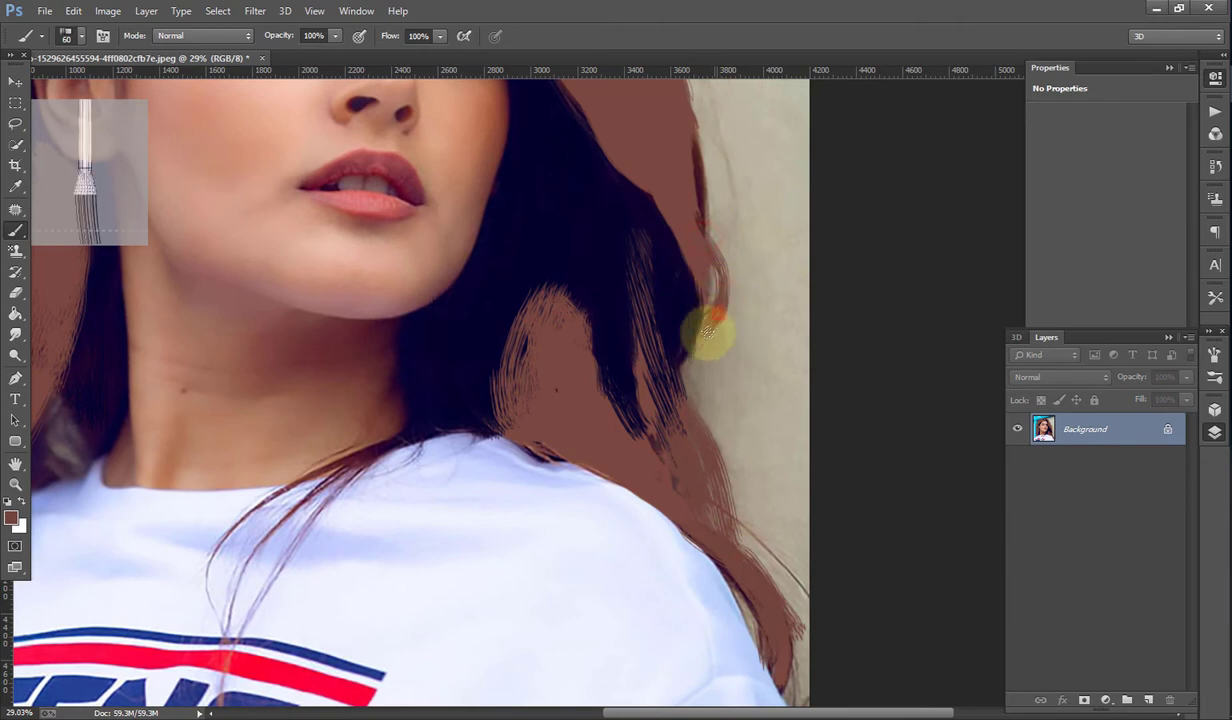
scroll(708, 330, up, 5)
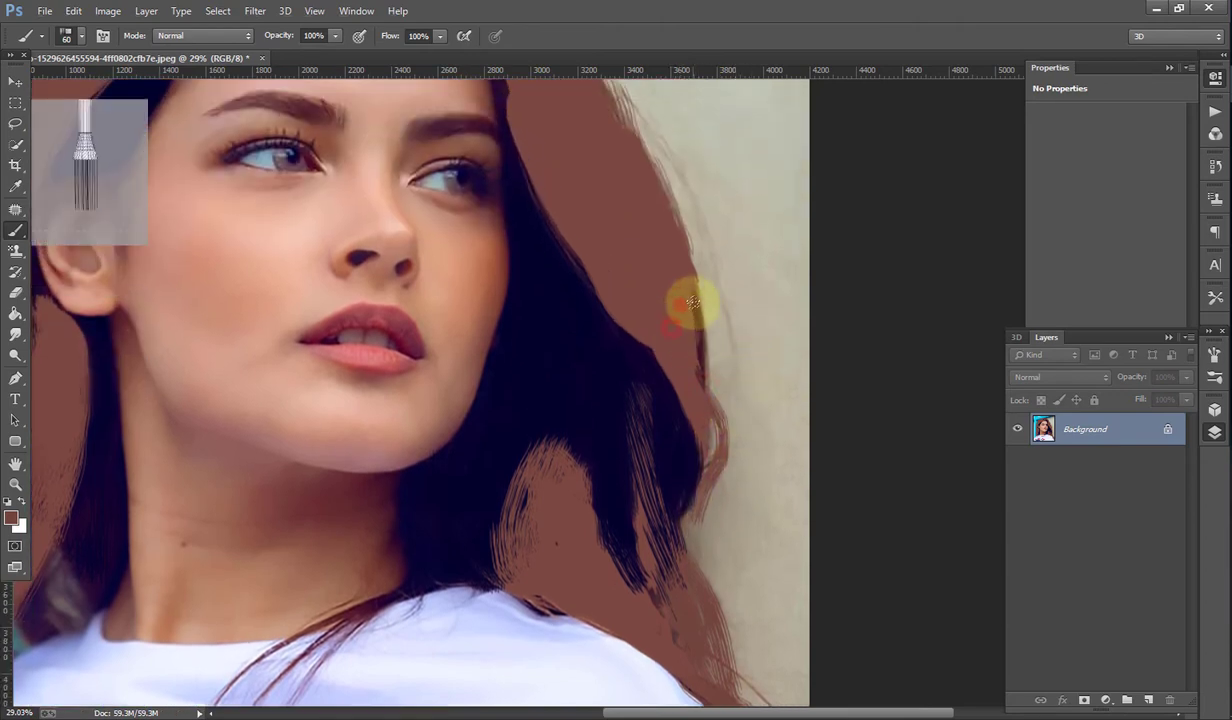
drag(692, 302, 724, 395)
Step: Enlarge the brush to 80 and paint brown down the left hair edge
scroll(722, 398, up, 5)
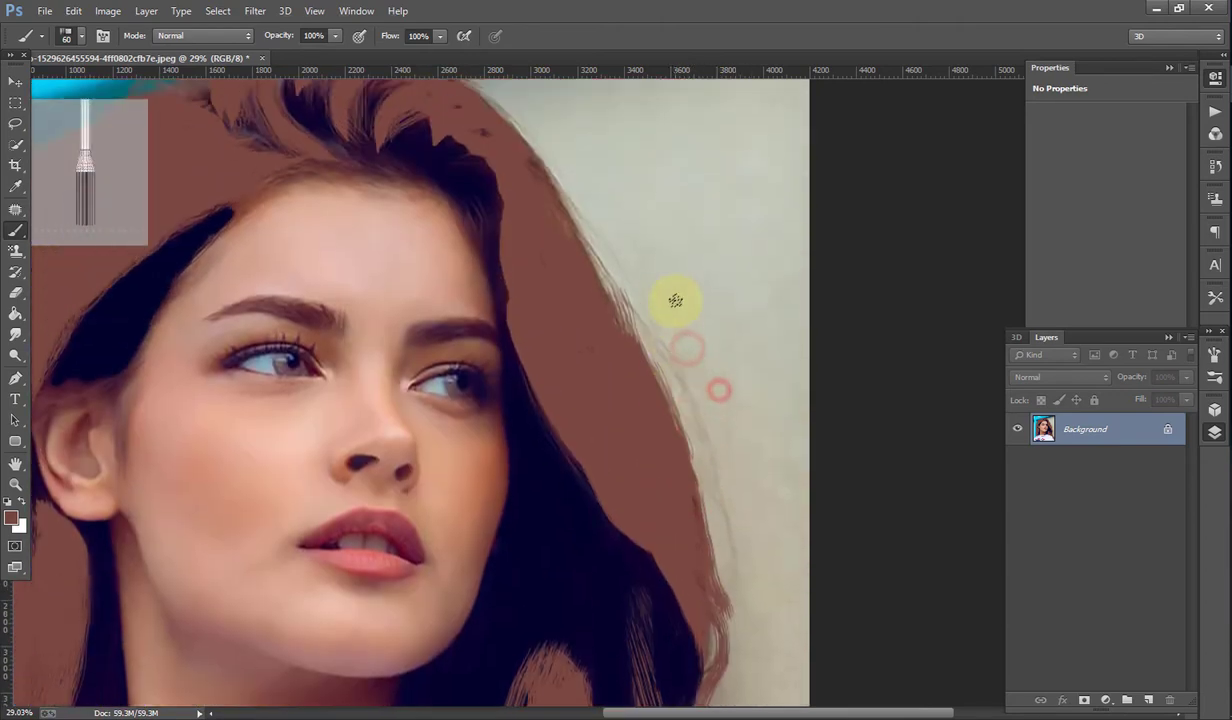
scroll(674, 297, down, 2)
scroll(316, 247, left, 5)
key(bracketright)
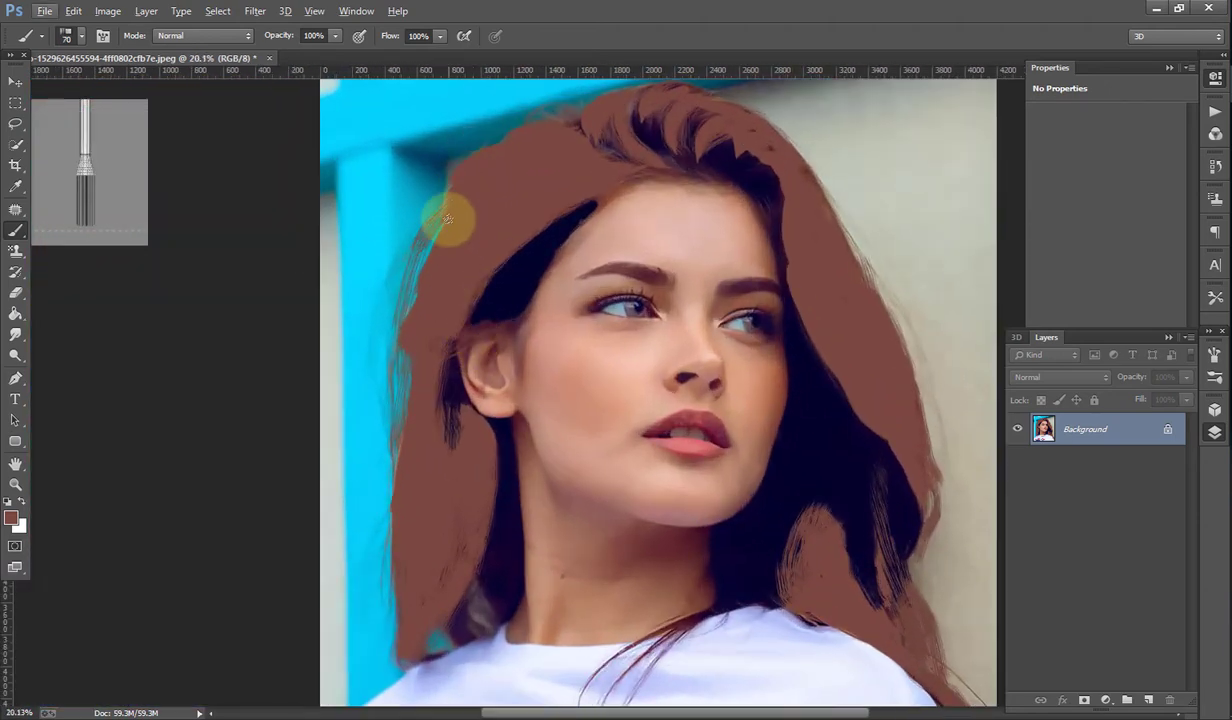
mouse_move(448, 214)
mouse_down()
mouse_move(399, 294)
mouse_move(396, 597)
mouse_up()
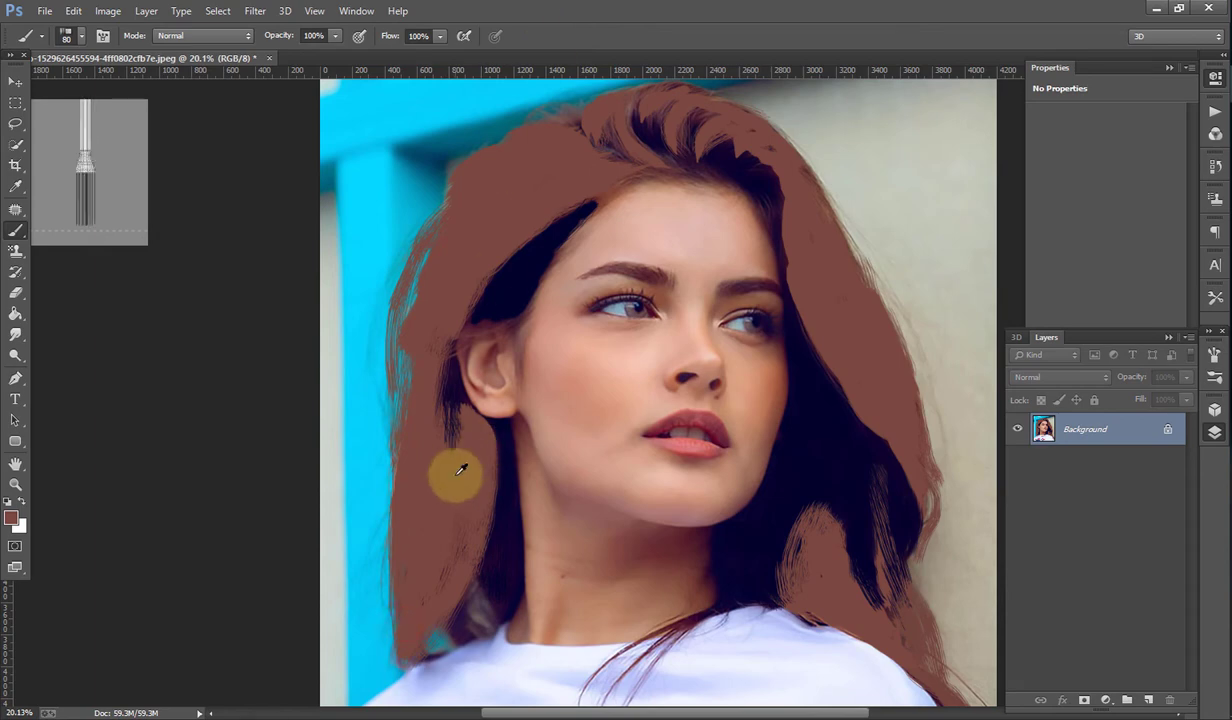
scroll(454, 470, up, 5)
Step: Sample near-black and brush fine dark strands between the hair and neck
alt+click(553, 398)
mouse_move(545, 283)
mouse_down()
mouse_move(558, 369)
mouse_move(503, 627)
mouse_up()
scroll(559, 271, down, 3)
drag(558, 217, 511, 490)
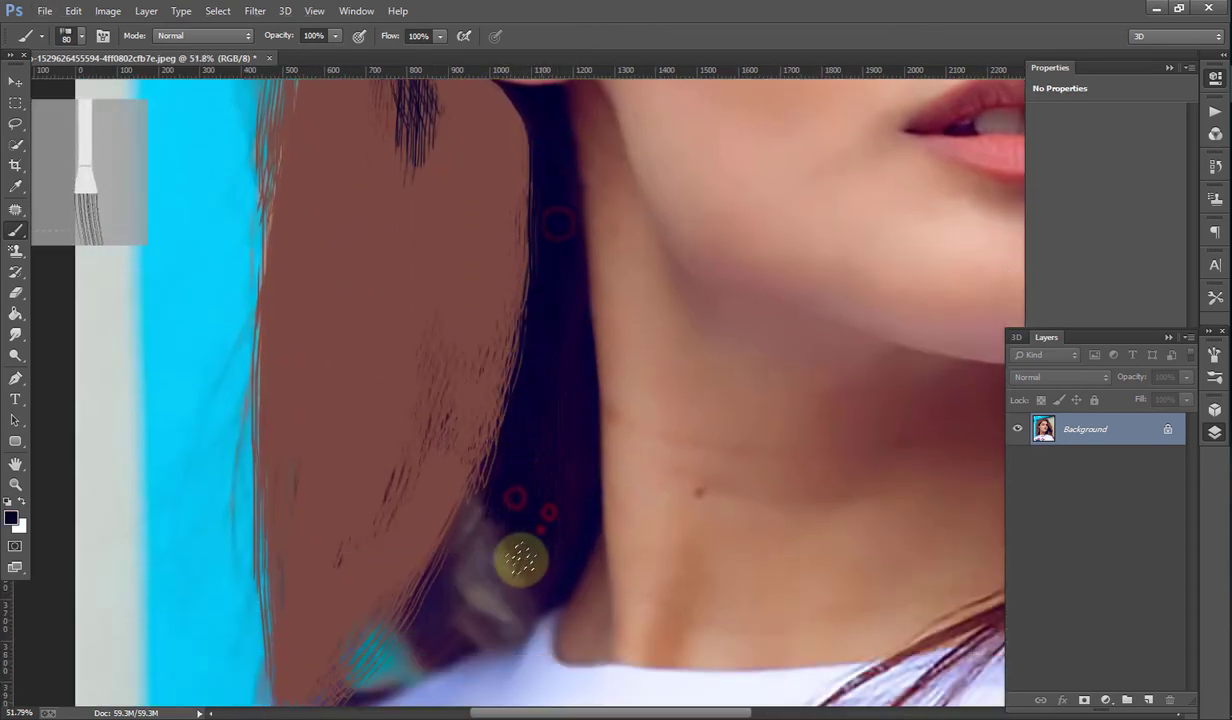
drag(551, 402, 538, 527)
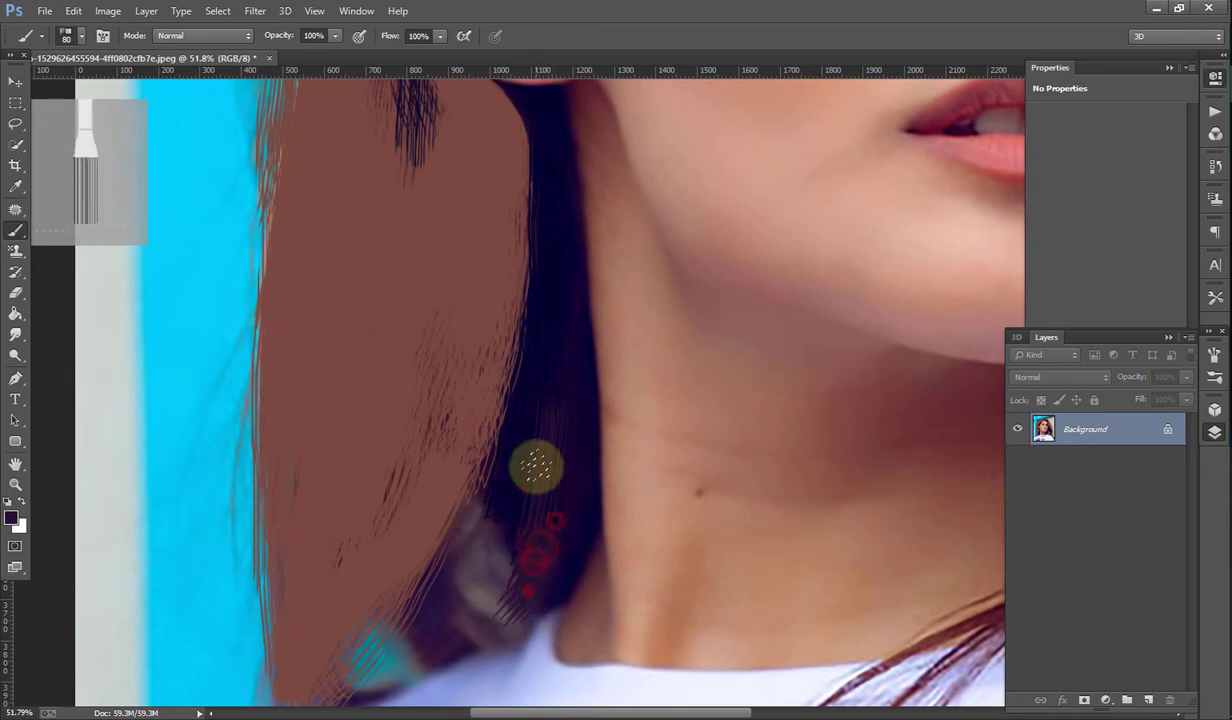
scroll(479, 519, down, 2)
drag(463, 535, 468, 540)
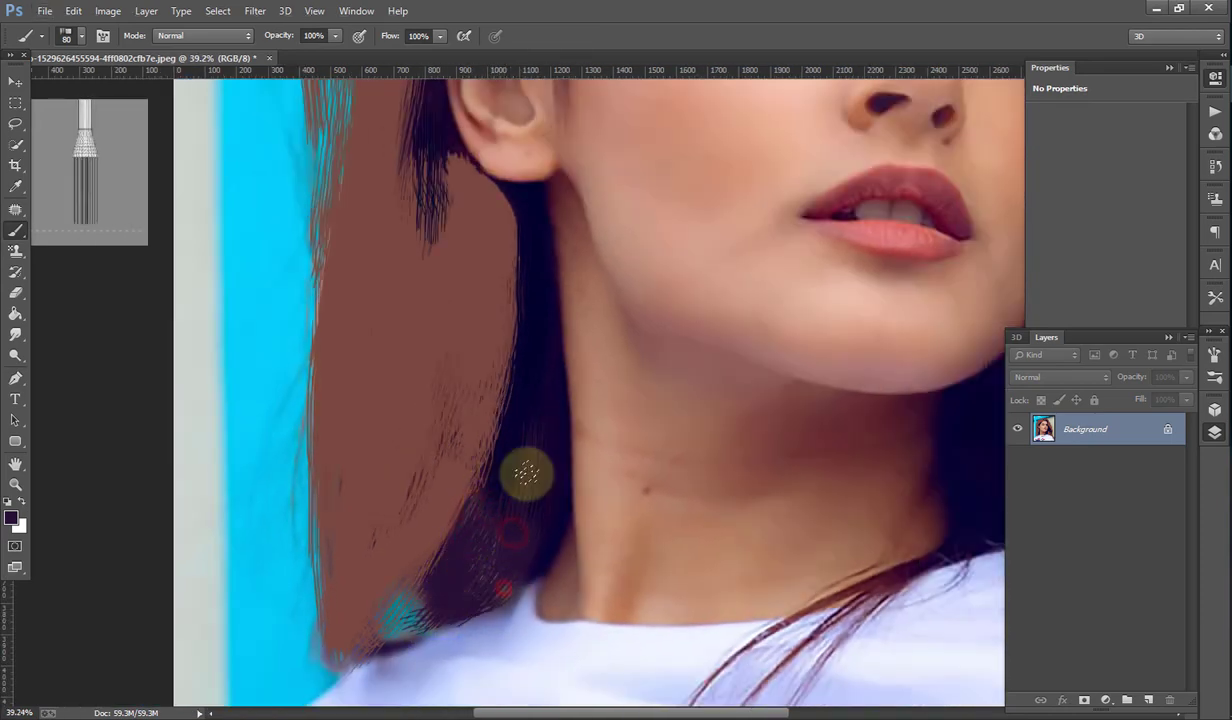
drag(521, 470, 469, 567)
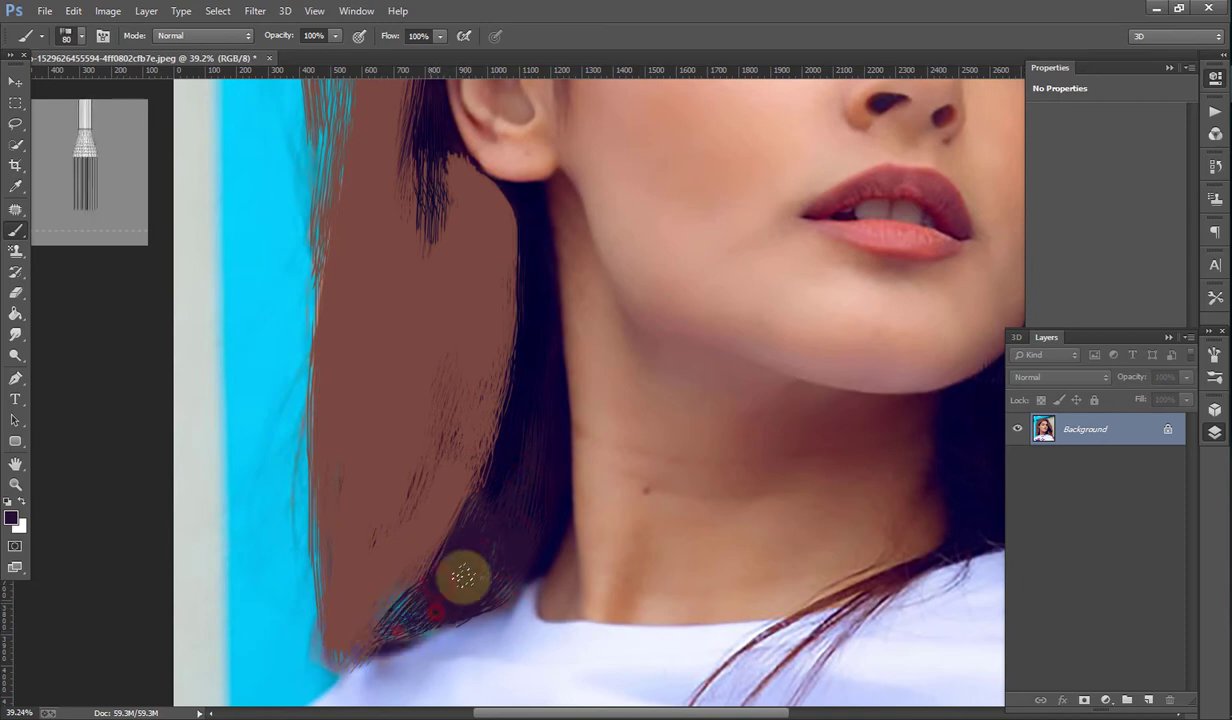
Step: Paint thin dark strands across the upper-left hair along the black edge
scroll(459, 577, down, 3)
scroll(748, 440, down, 2)
scroll(412, 256, up, 3)
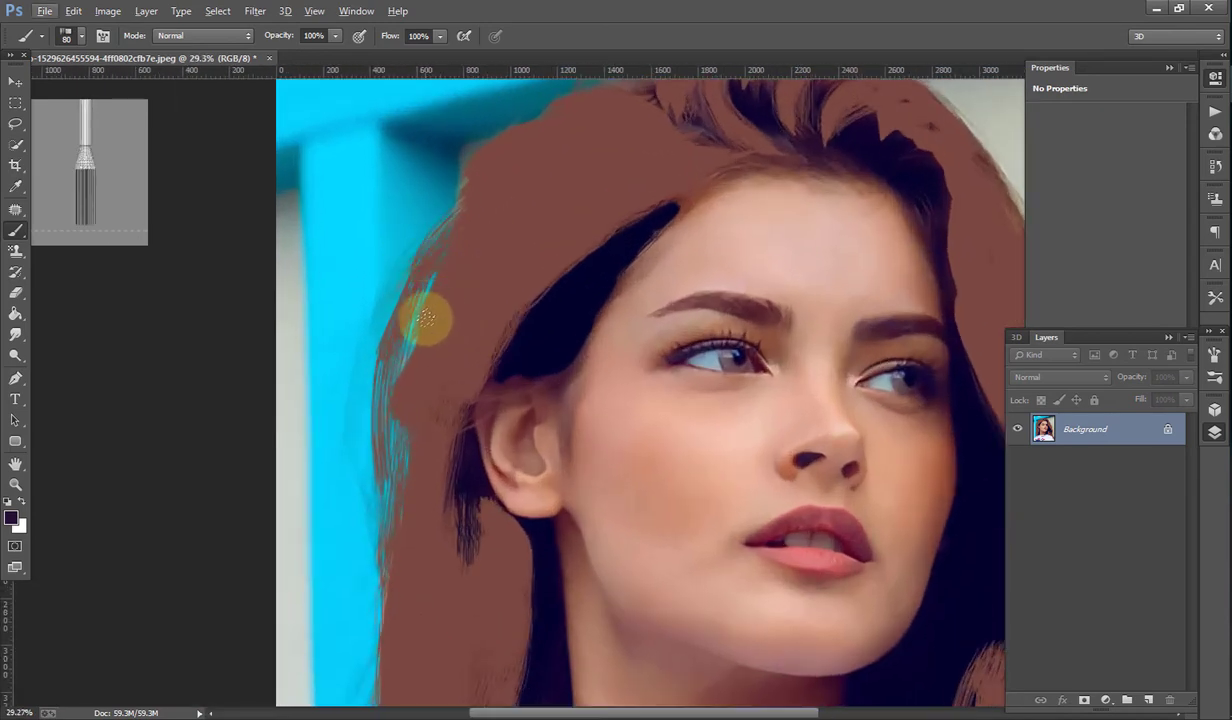
drag(572, 251, 495, 308)
mouse_move(602, 180)
mouse_down()
mouse_move(542, 220)
mouse_move(467, 305)
mouse_up()
mouse_move(514, 295)
mouse_down()
mouse_move(490, 330)
mouse_move(649, 212)
mouse_up()
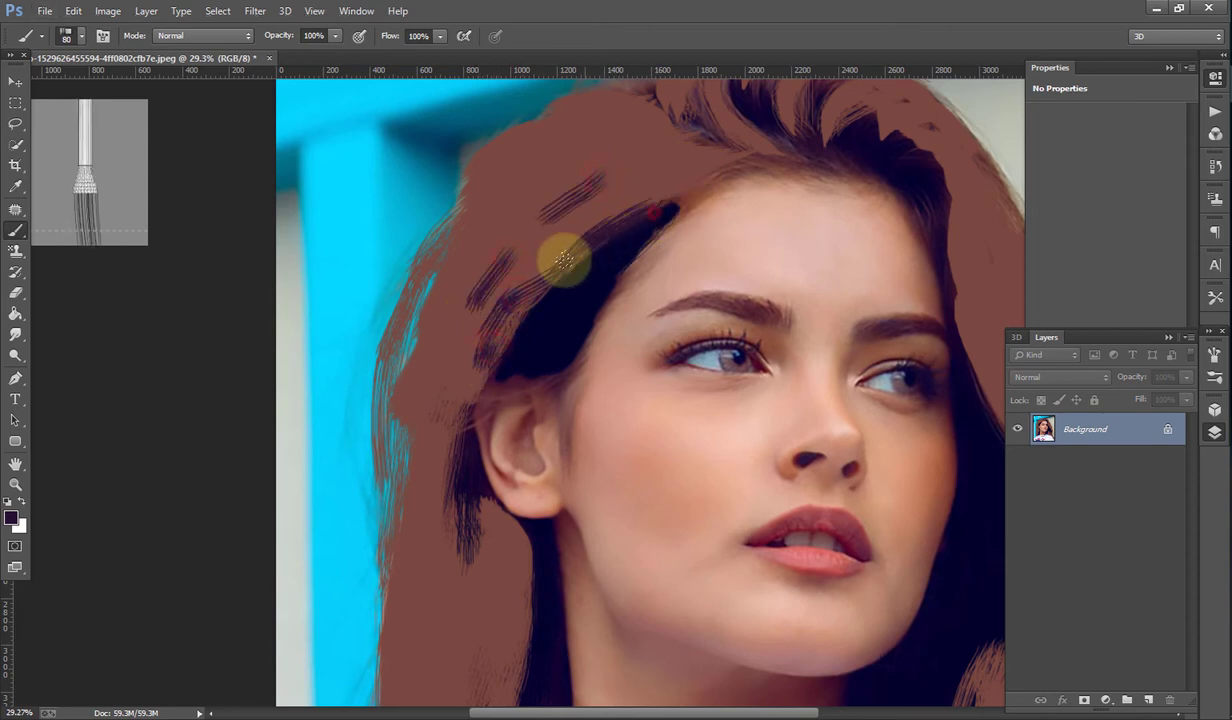
drag(603, 252, 521, 302)
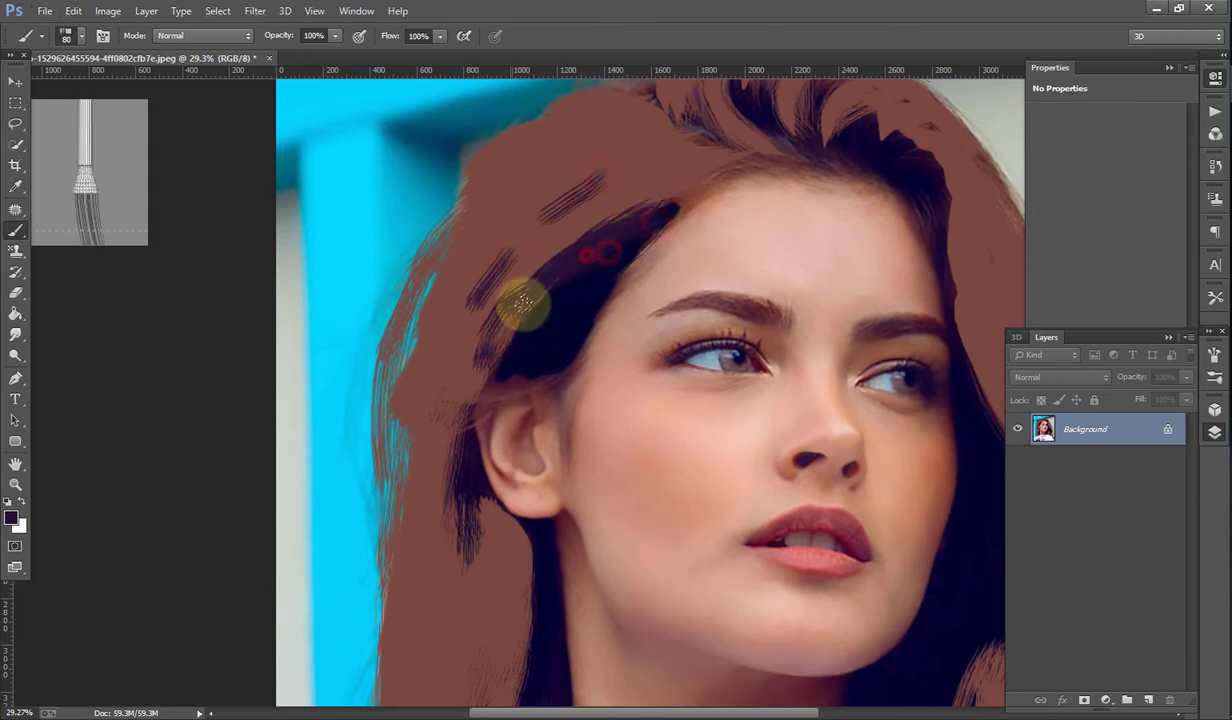
Step: Paint over the blue fringe at the top of the hair in brown
scroll(536, 289, up, 5)
scroll(575, 220, up, 3)
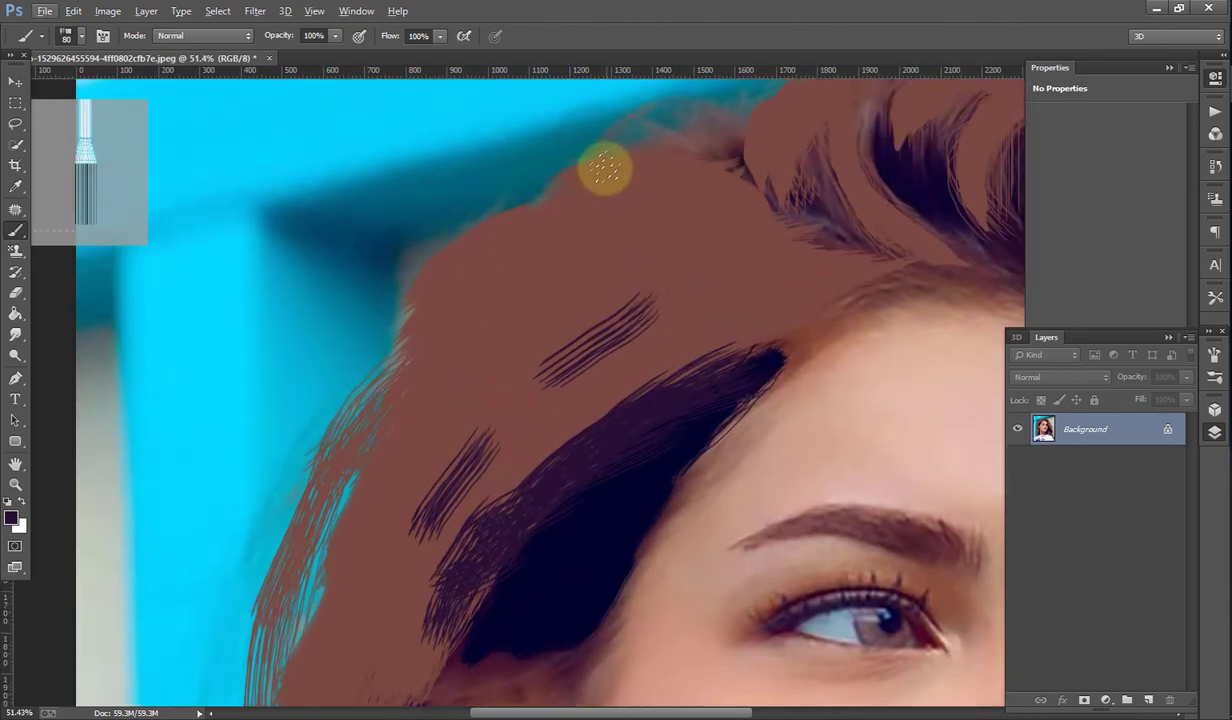
mouse_move(659, 143)
mouse_down()
mouse_move(432, 270)
mouse_move(446, 259)
mouse_move(412, 269)
mouse_move(522, 258)
mouse_move(390, 344)
mouse_up()
Step: Sample the near-black hair colour and stroke along the hairline above the forehead
scroll(630, 188, down, 3)
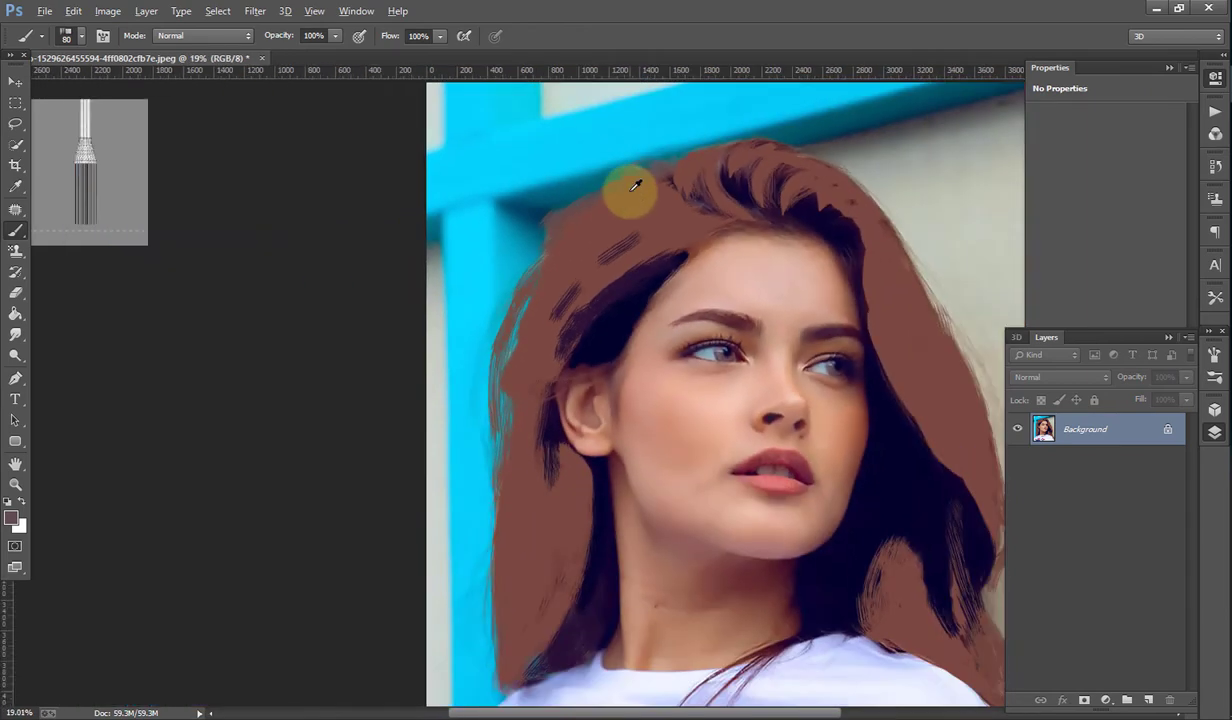
scroll(632, 187, down, 2)
scroll(709, 187, up, 4)
scroll(569, 203, up, 2)
alt+click(569, 203)
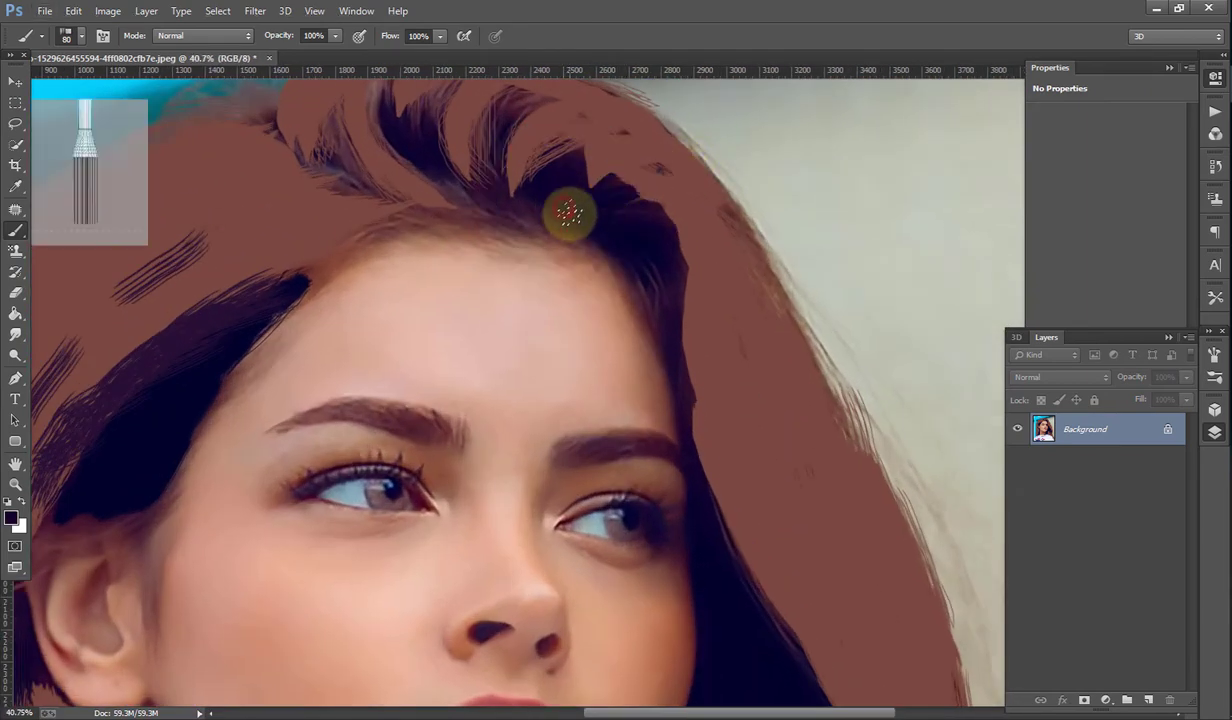
mouse_move(564, 206)
mouse_down()
mouse_move(578, 151)
mouse_move(573, 197)
mouse_move(590, 140)
mouse_move(611, 143)
mouse_move(550, 222)
mouse_up()
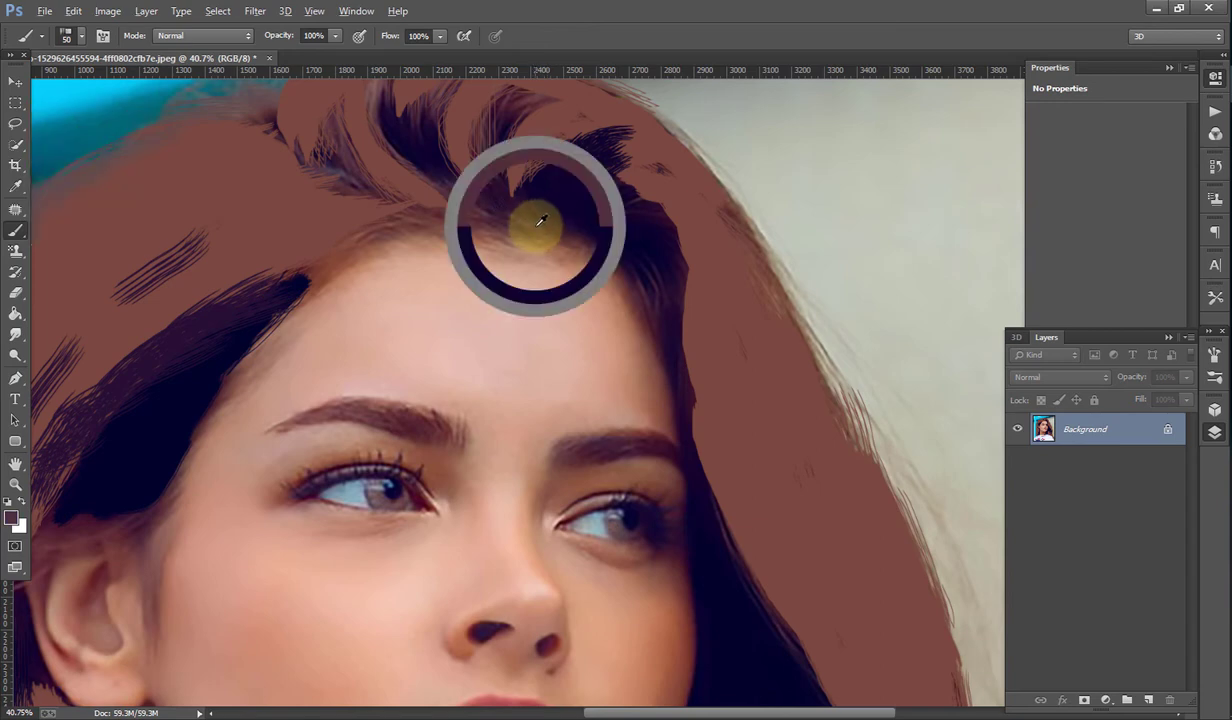
mouse_move(552, 232)
mouse_down()
mouse_move(396, 219)
mouse_move(305, 264)
mouse_move(406, 226)
mouse_move(307, 225)
mouse_up()
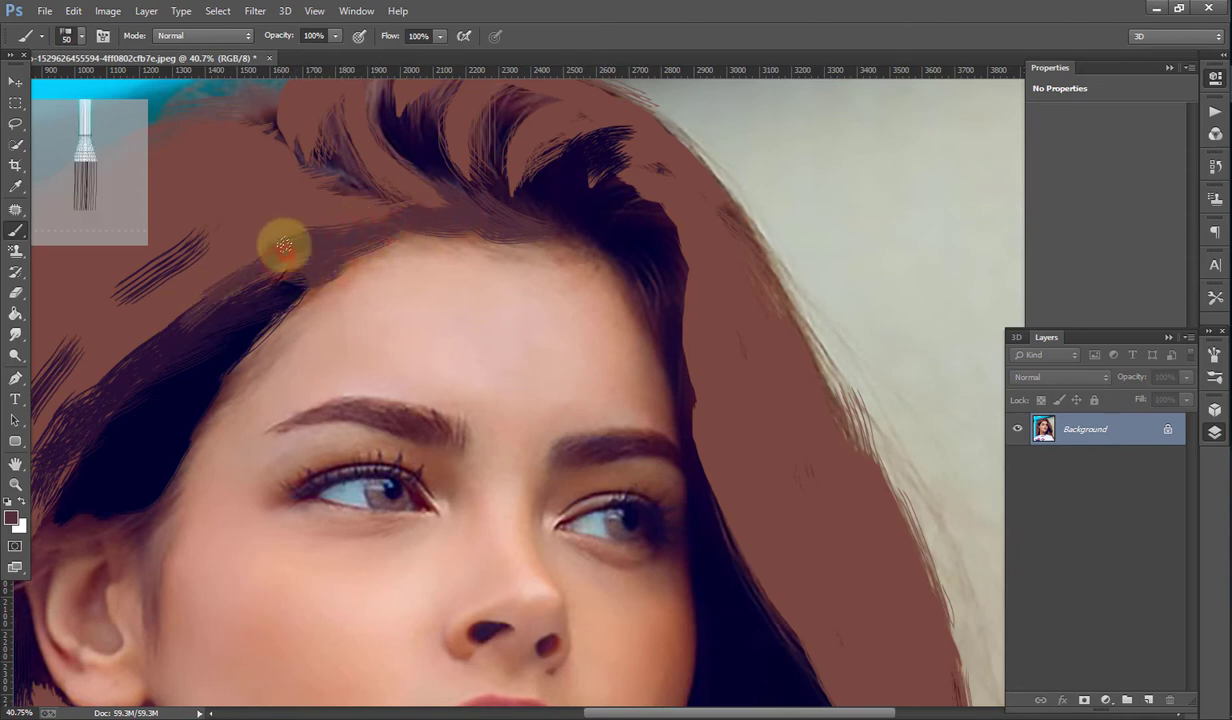
Step: Darken the hair strokes down the left hairline to the strands beside the ear
drag(330, 267, 289, 292)
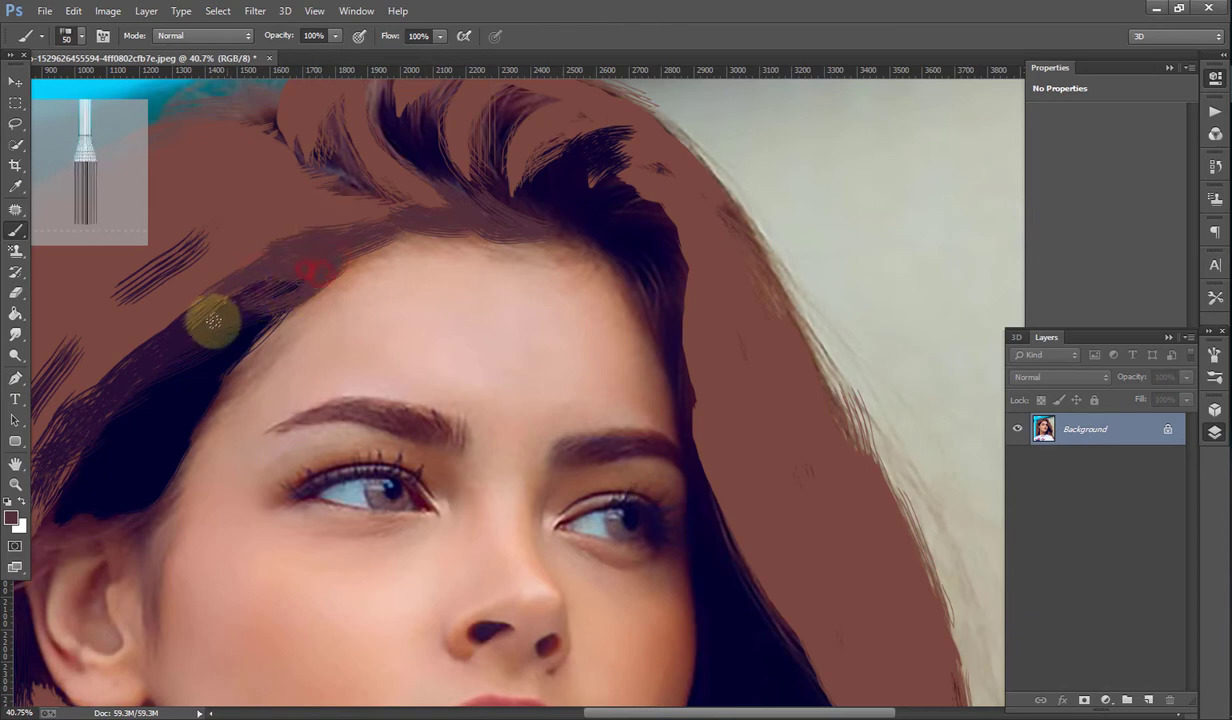
mouse_move(226, 378)
mouse_down()
mouse_move(205, 413)
mouse_move(226, 368)
mouse_move(175, 428)
mouse_up()
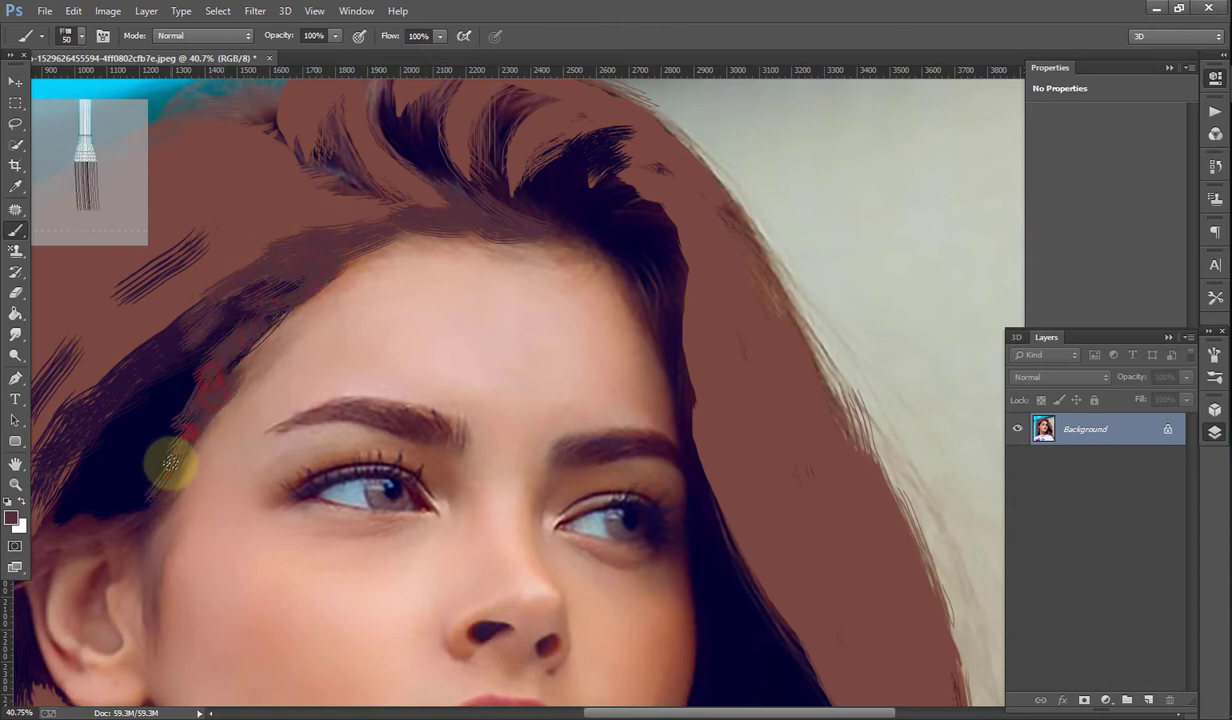
drag(166, 497, 122, 523)
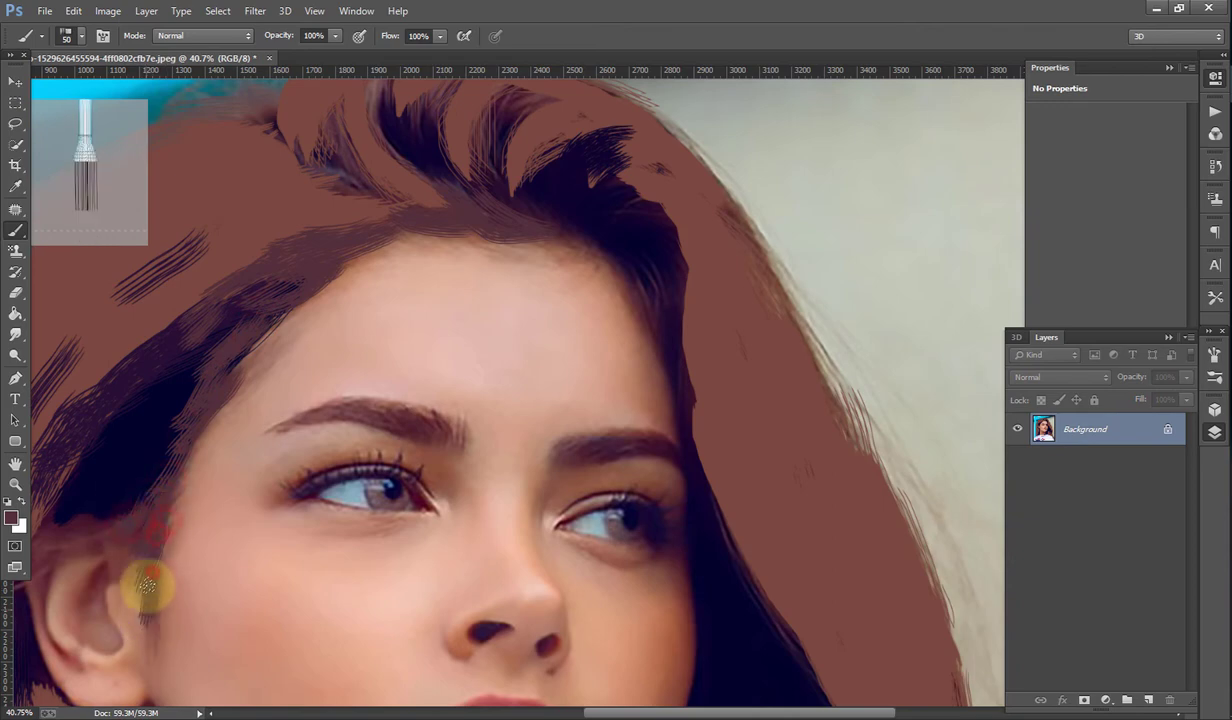
drag(147, 586, 155, 502)
scroll(140, 512, down, 1)
Step: Brush brown over the dark strands at the temple and down the hair toward lower right
scroll(138, 511, down, 1)
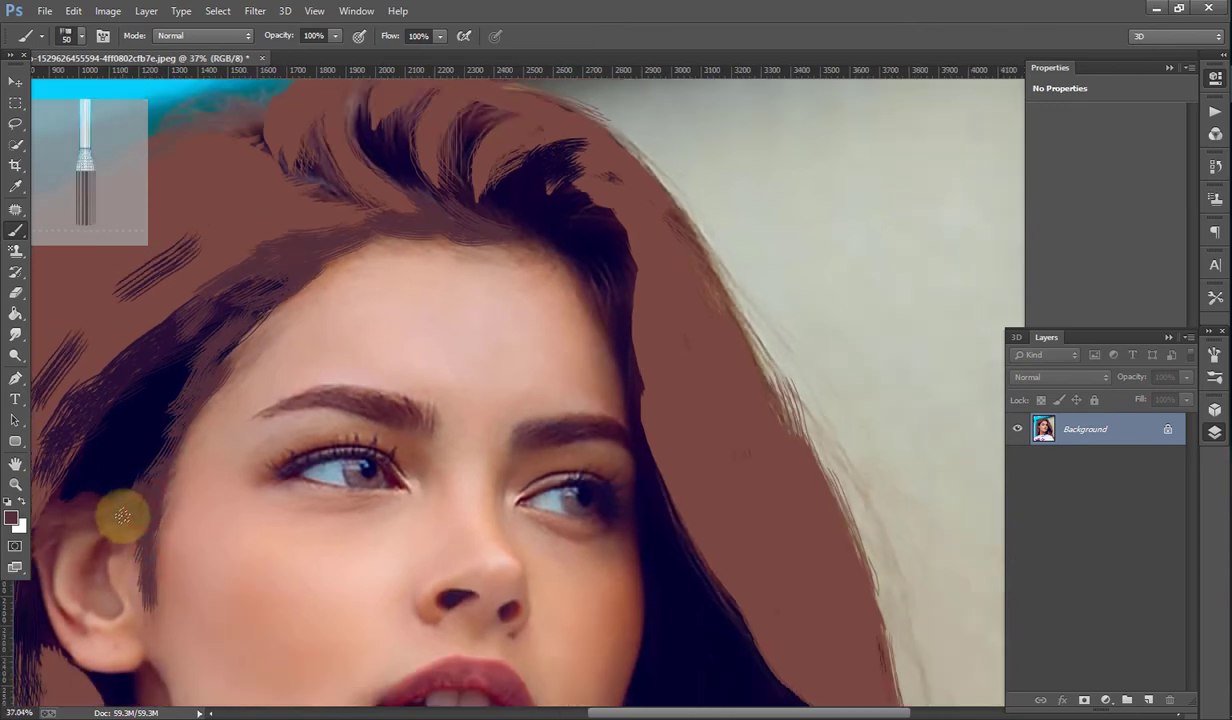
scroll(134, 510, down, 1)
scroll(130, 510, down, 1)
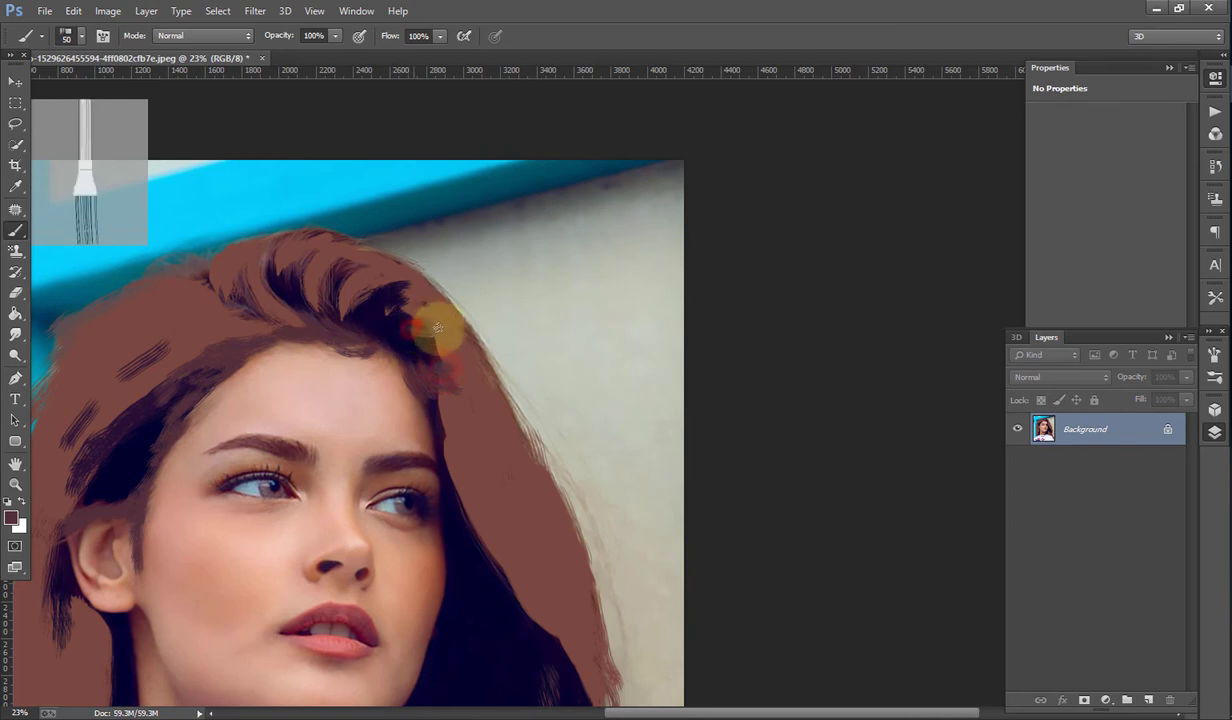
mouse_move(438, 348)
mouse_down()
mouse_move(428, 388)
mouse_move(612, 700)
mouse_move(522, 604)
mouse_up()
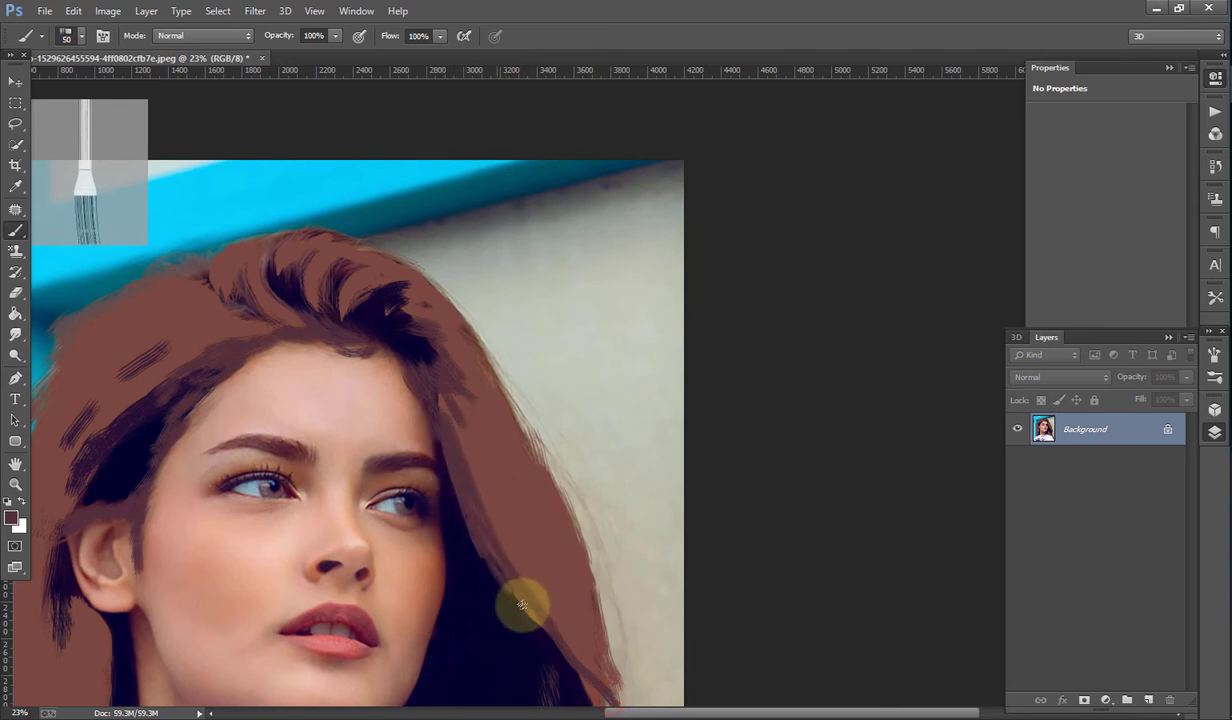
drag(522, 604, 605, 674)
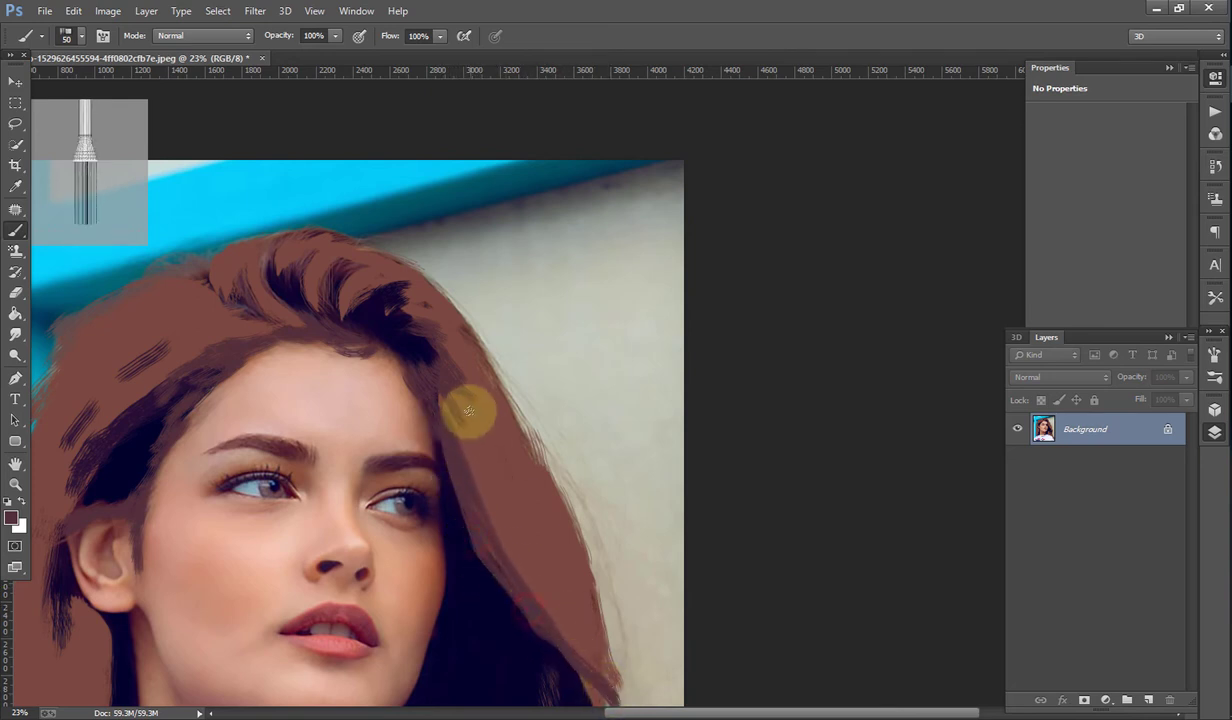
mouse_move(468, 410)
mouse_down()
mouse_move(432, 324)
mouse_move(470, 393)
mouse_move(459, 434)
mouse_move(440, 418)
mouse_move(454, 380)
mouse_move(432, 418)
mouse_move(411, 364)
mouse_up()
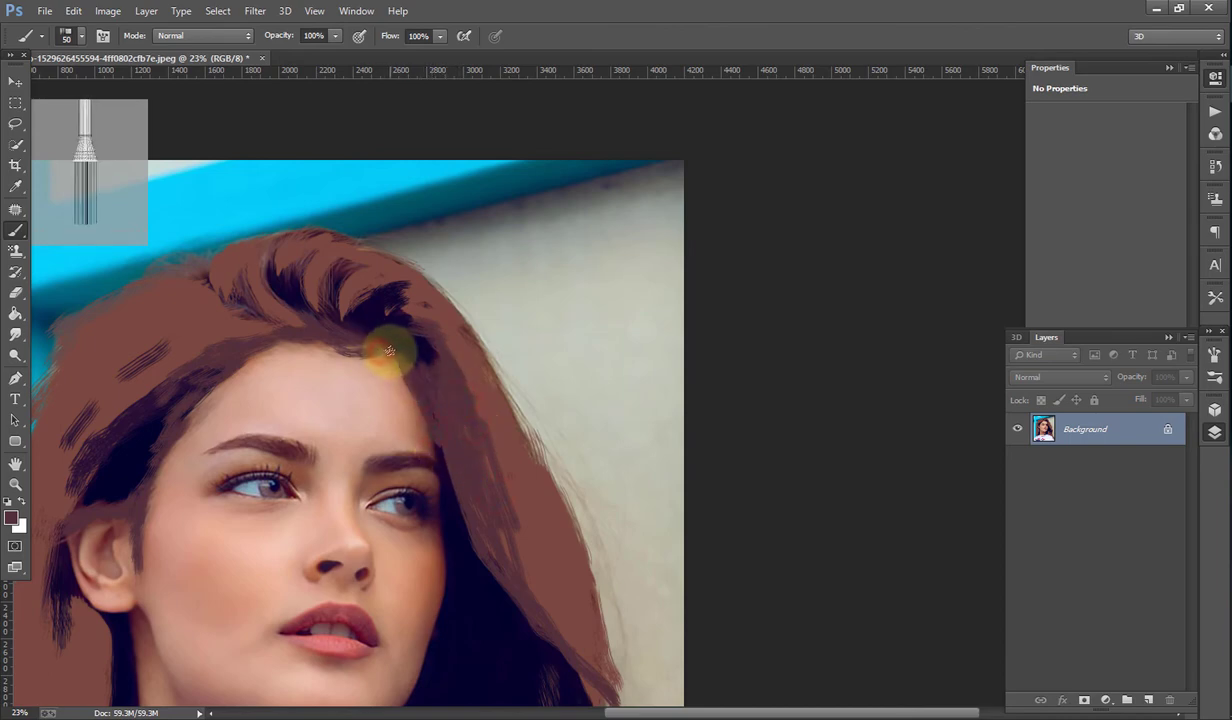
scroll(360, 366, down, 3)
scroll(360, 366, down, 1)
scroll(633, 407, up, 2)
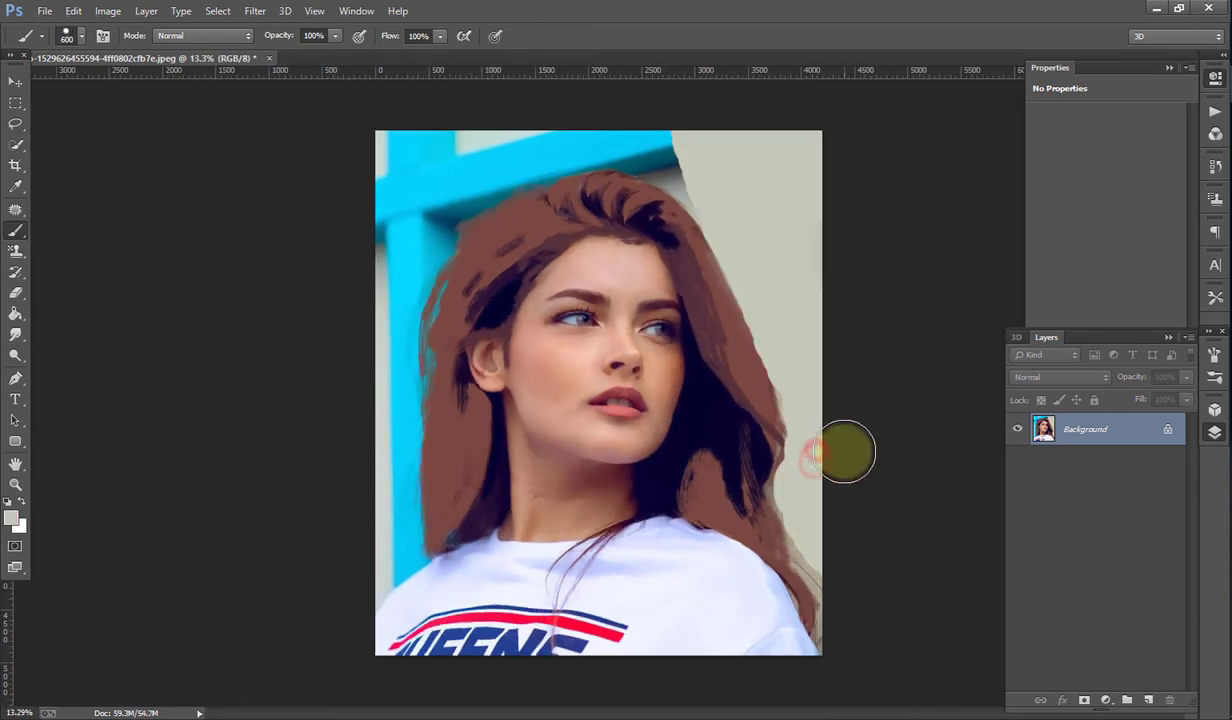
Step: Paint grey along the image's right edge, then Quick Select the face, neck and shirt
drag(845, 452, 830, 398)
click(13, 84)
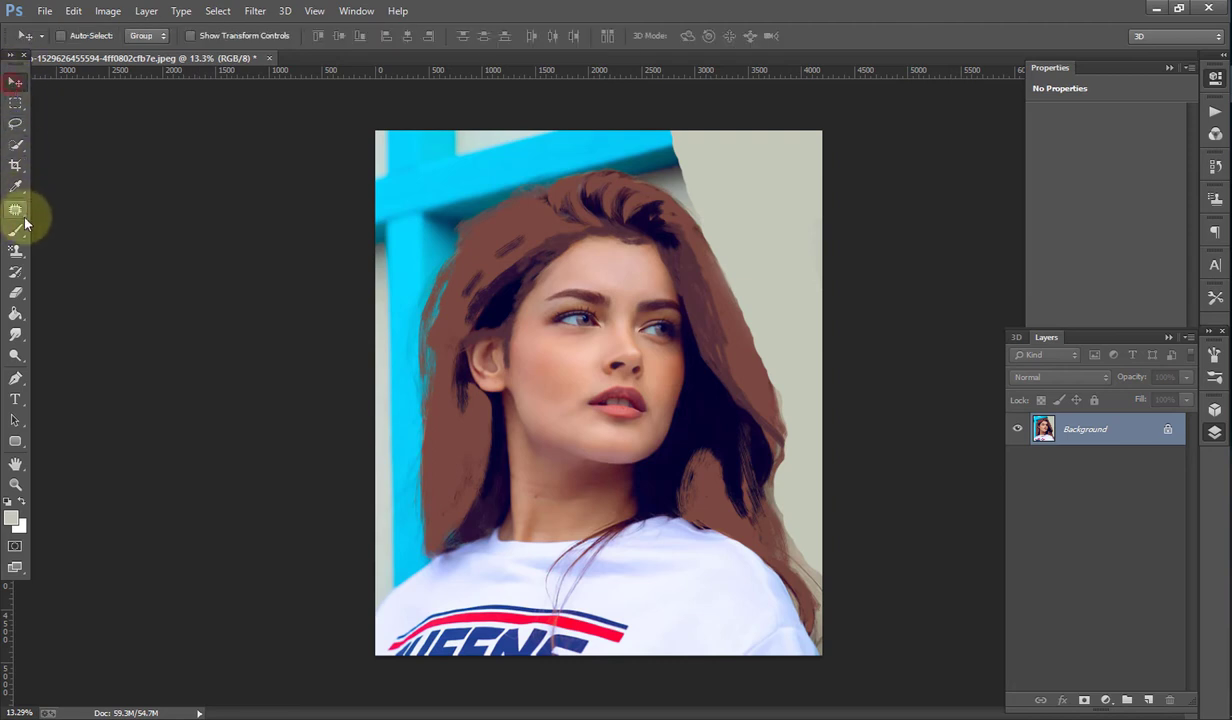
click(15, 146)
mouse_move(550, 625)
mouse_down()
mouse_move(515, 222)
mouse_move(435, 324)
mouse_move(440, 528)
mouse_move(404, 654)
mouse_move(365, 672)
mouse_move(495, 522)
mouse_move(407, 674)
mouse_move(454, 682)
mouse_move(565, 600)
mouse_move(547, 548)
mouse_move(564, 522)
mouse_up()
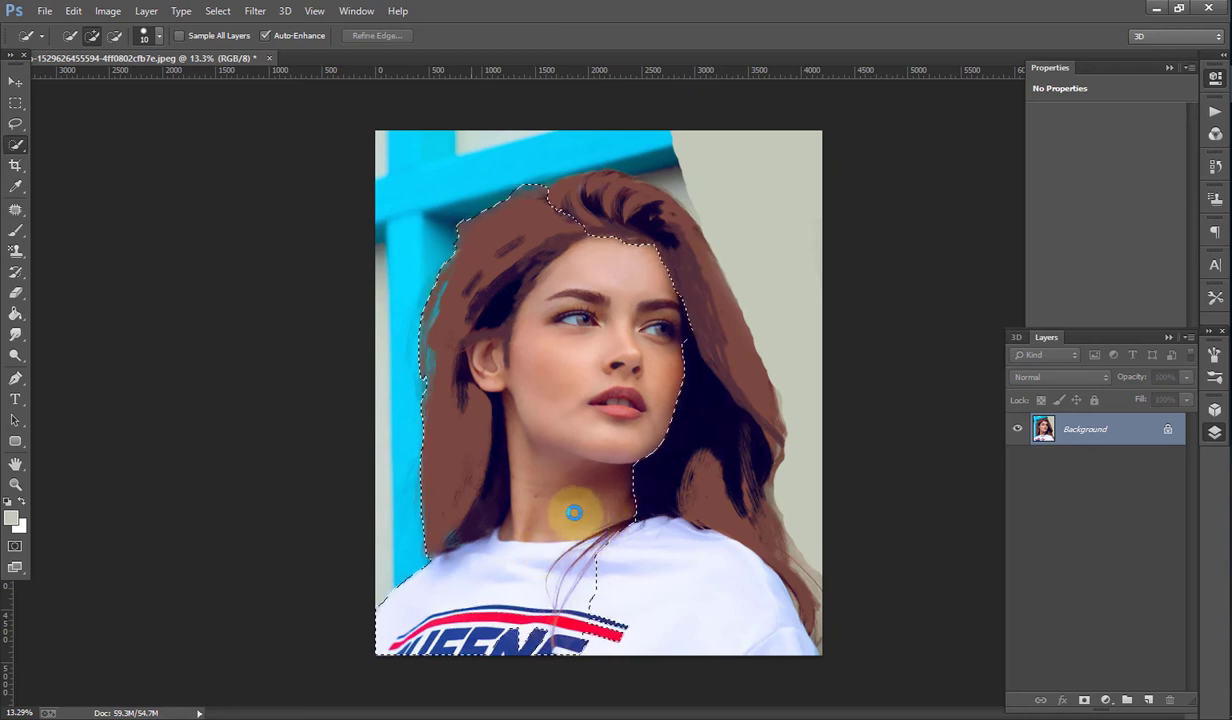
key(ctrl+j)
Step: Add the hair to the selection, copy the figure to Layer 1, and delete Background
key(bracketright)
key(bracketright)
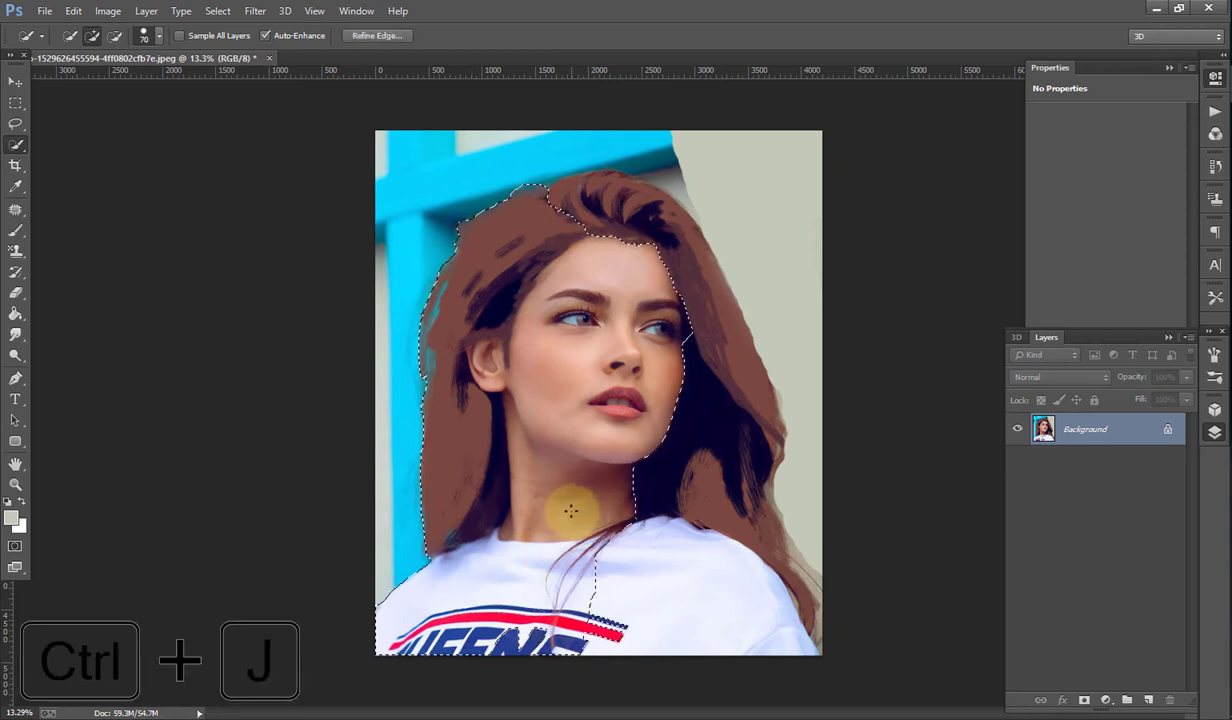
mouse_move(570, 511)
mouse_down()
mouse_move(564, 545)
mouse_move(440, 655)
mouse_move(655, 371)
mouse_move(659, 242)
mouse_move(737, 426)
mouse_move(764, 649)
mouse_move(775, 548)
mouse_up()
key(bracketright)
key(bracketright)
key(bracketright)
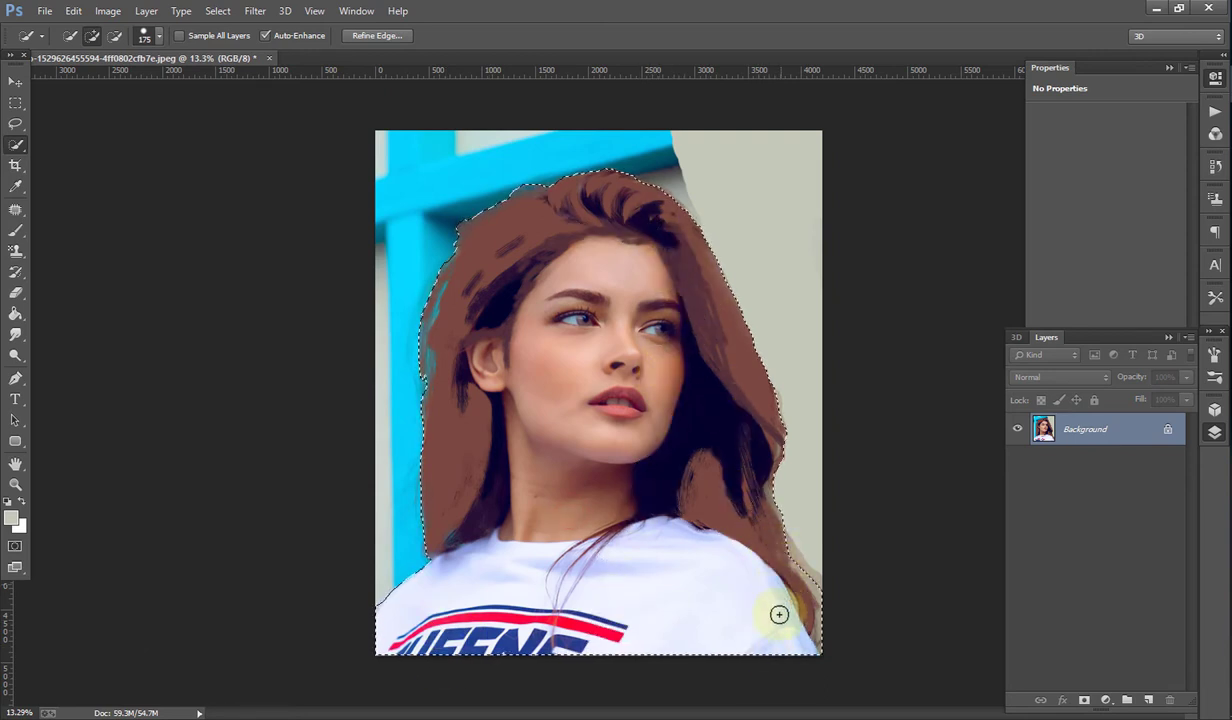
drag(779, 614, 550, 390)
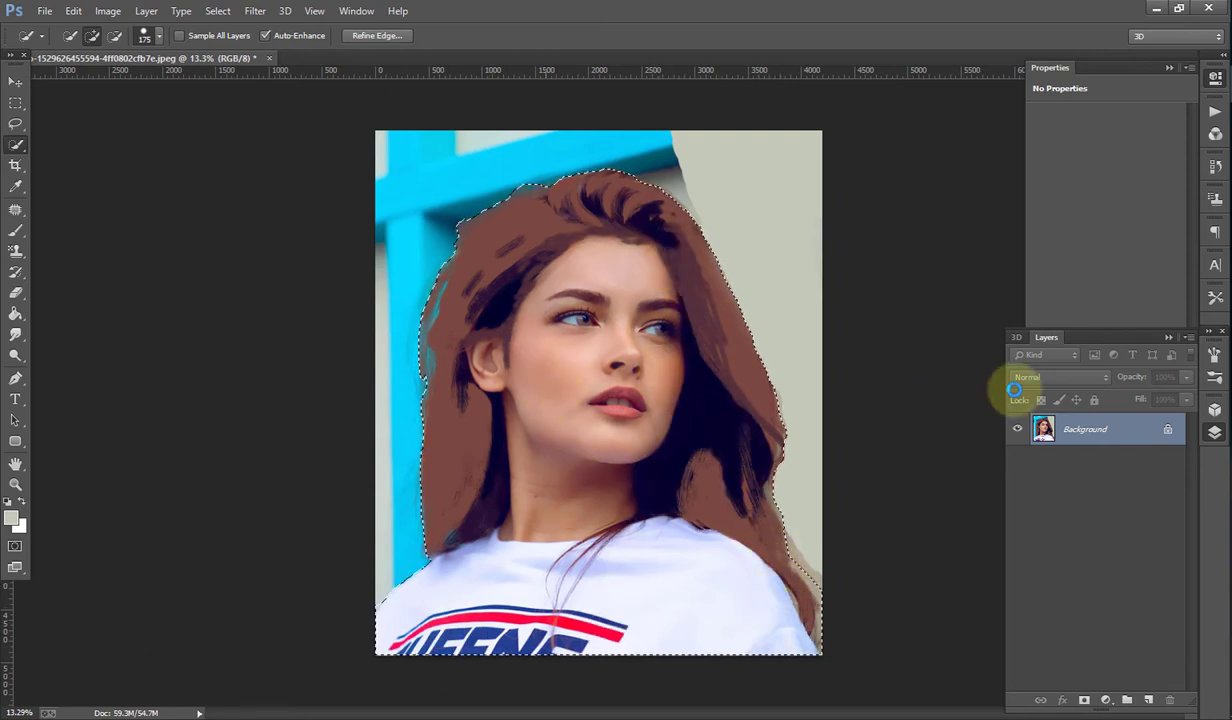
key(ctrl+j)
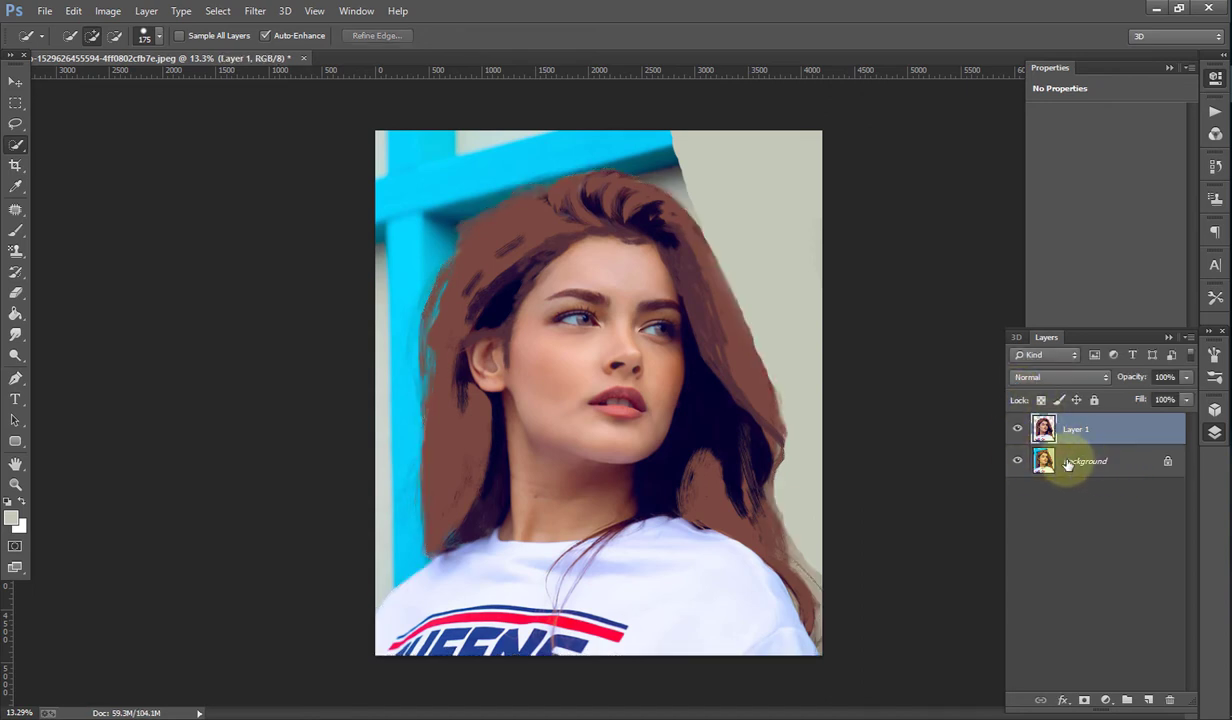
drag(1068, 464, 1171, 699)
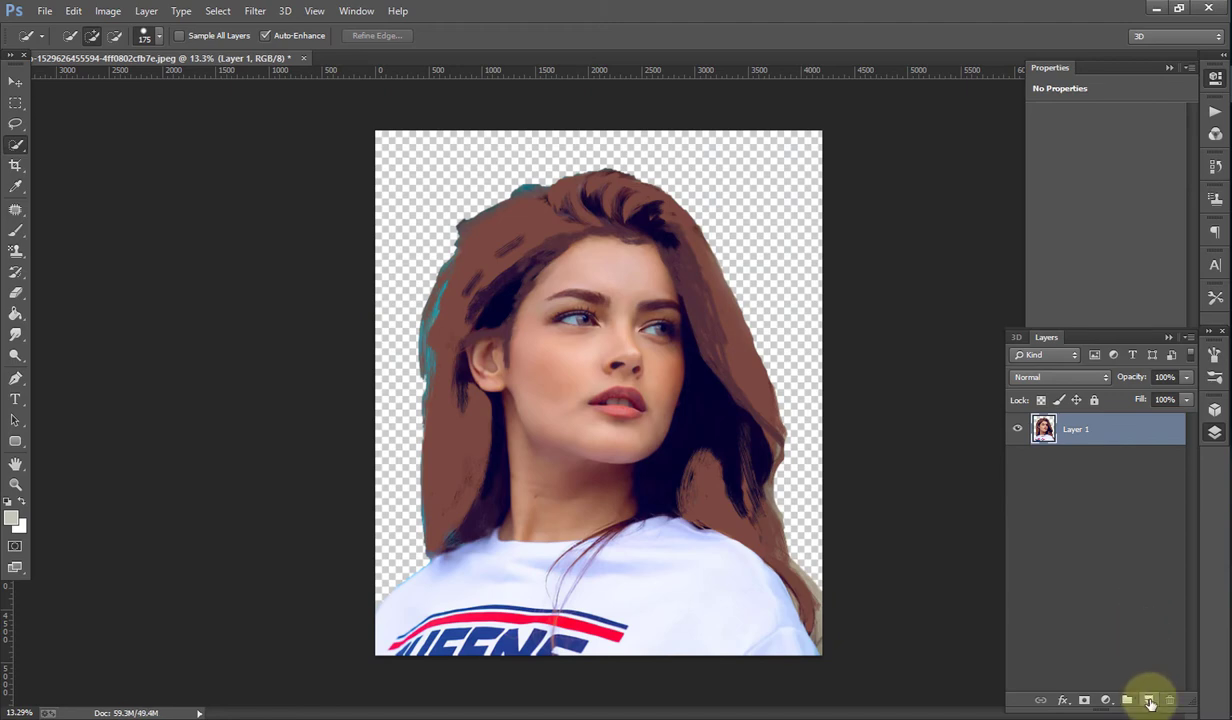
Step: Place a #ffffff Solid Color fill layer, Color Fill 1, beneath the portrait layer
click(1149, 703)
drag(1112, 428, 1112, 493)
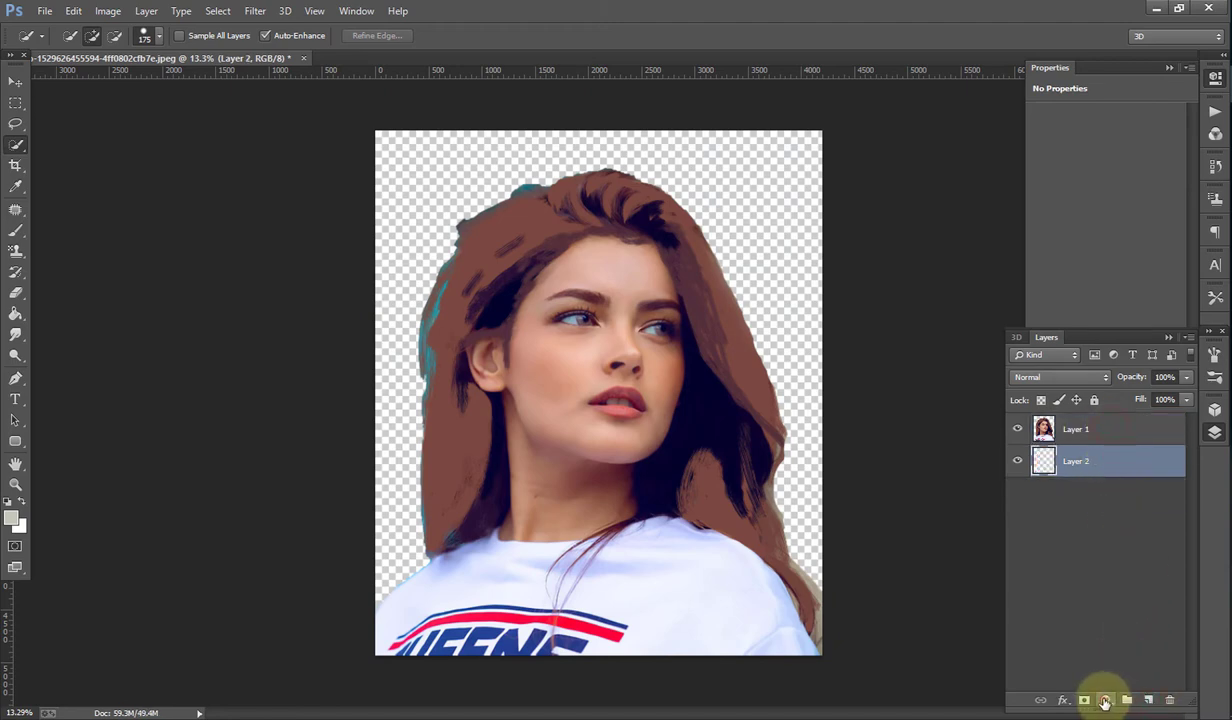
click(1105, 703)
click(1090, 348)
click(741, 245)
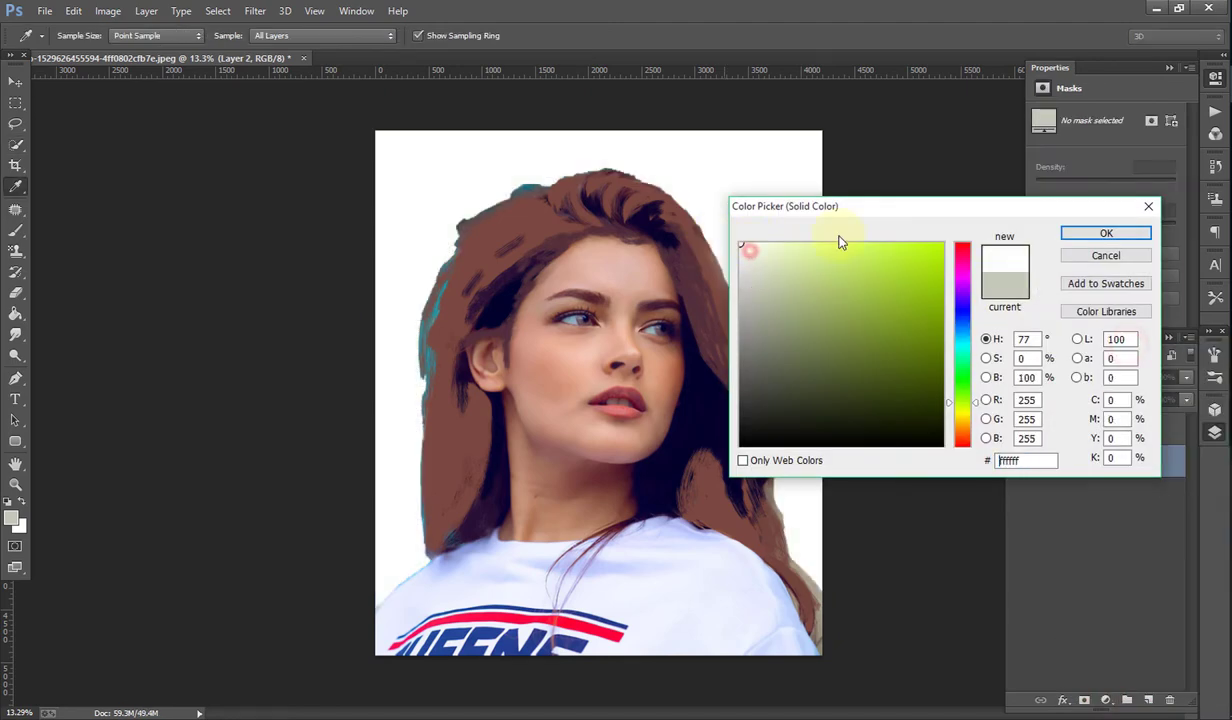
click(1074, 236)
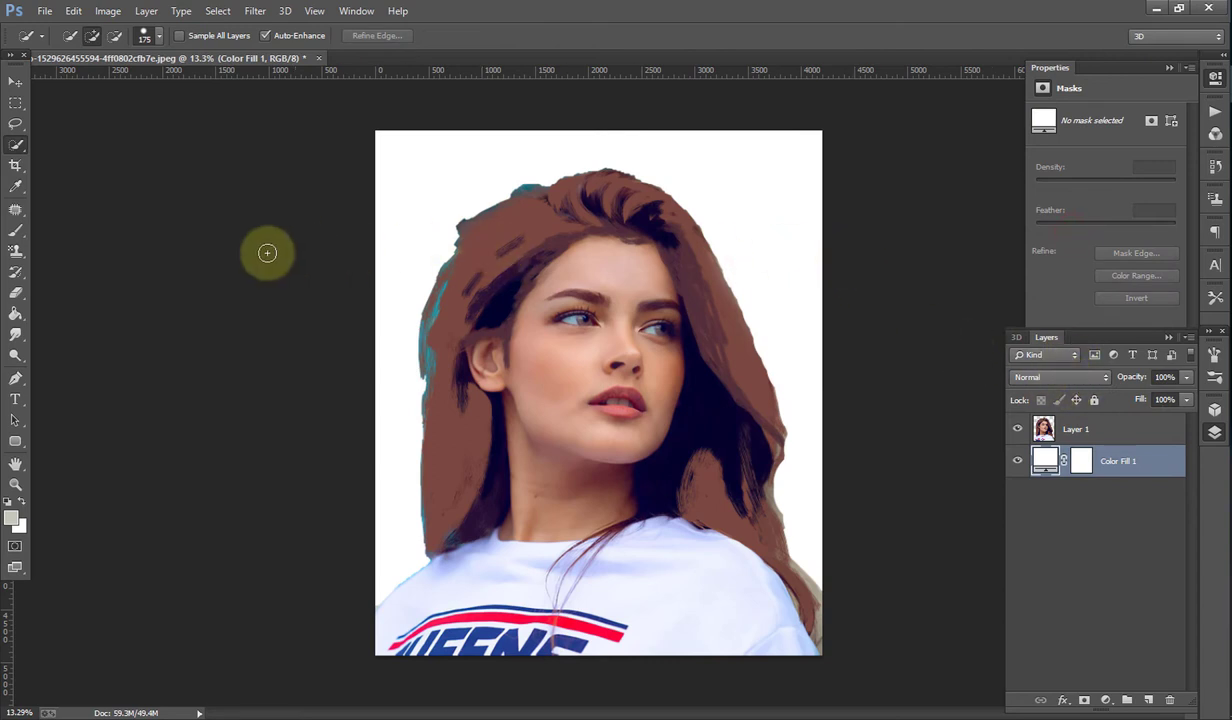
click(40, 11)
click(40, 11)
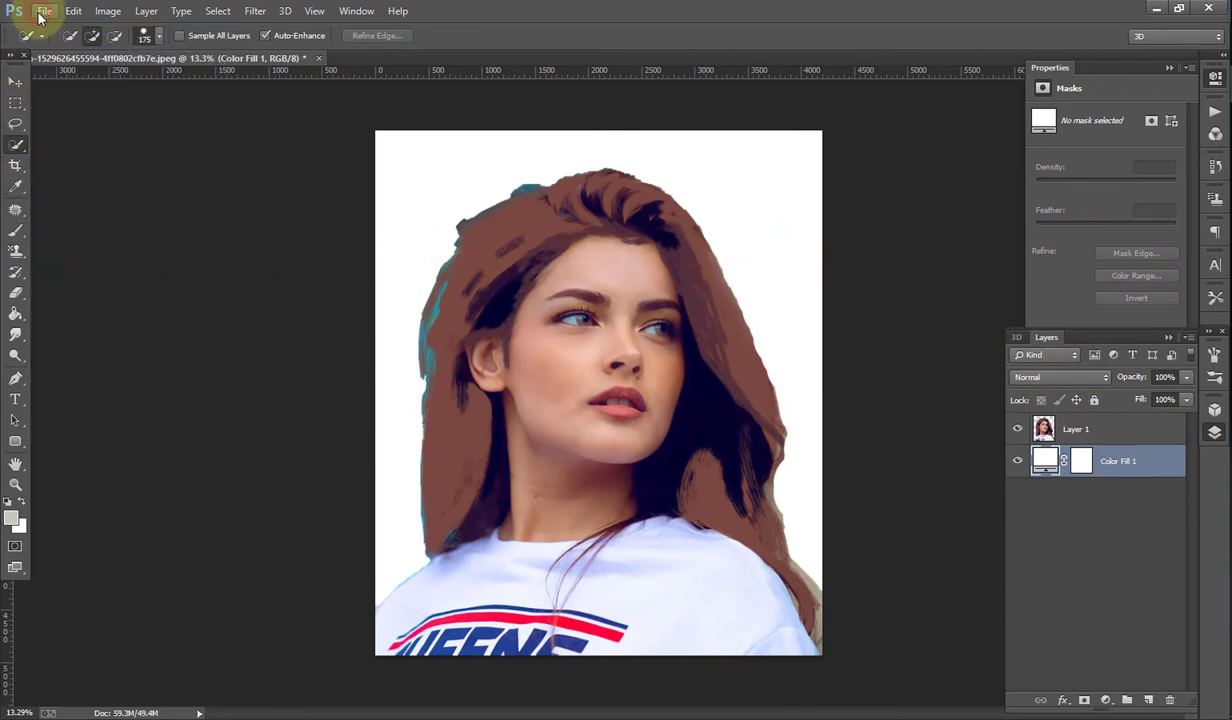
click(15, 292)
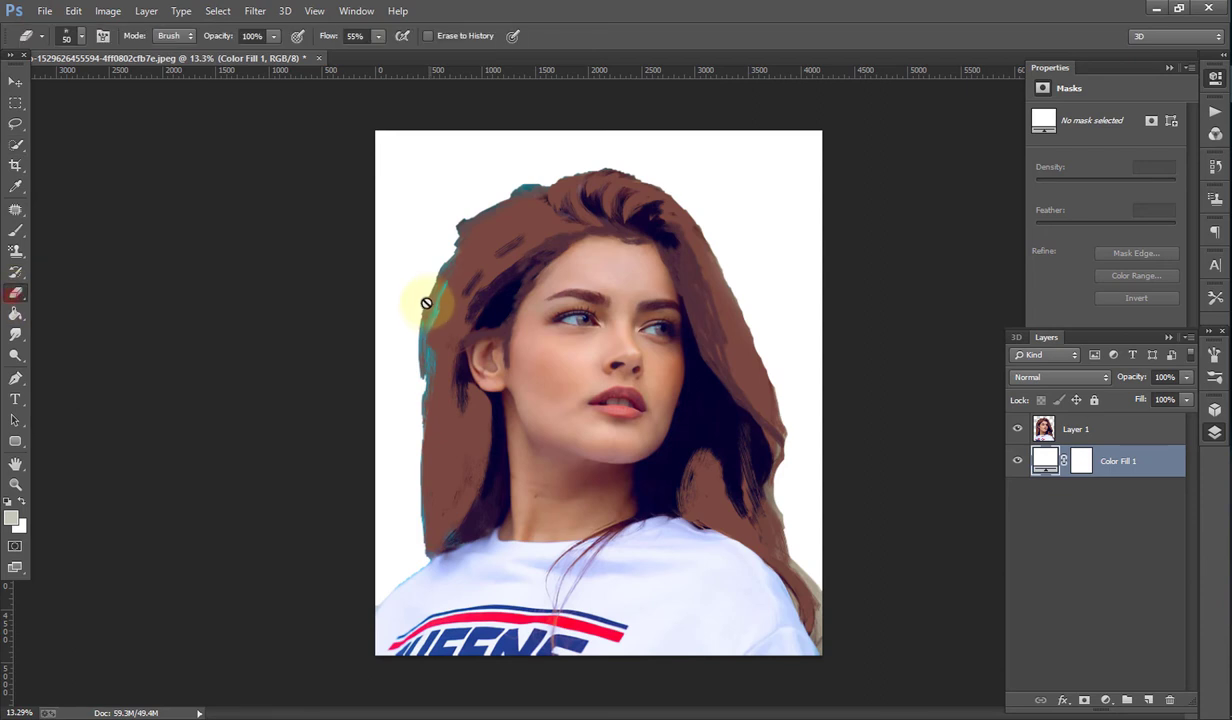
Step: On Layer 1, erase the upper-left hair fringe with a bristle eraser, then sample the hair brown
click(1090, 425)
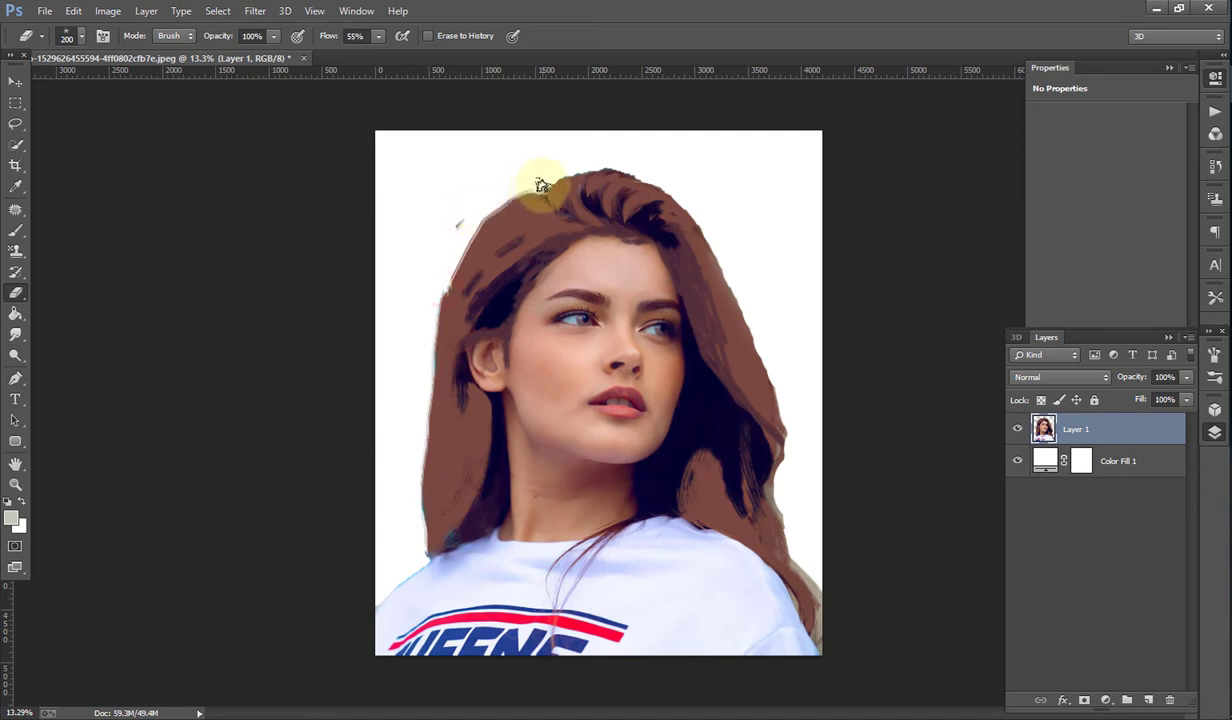
click(81, 36)
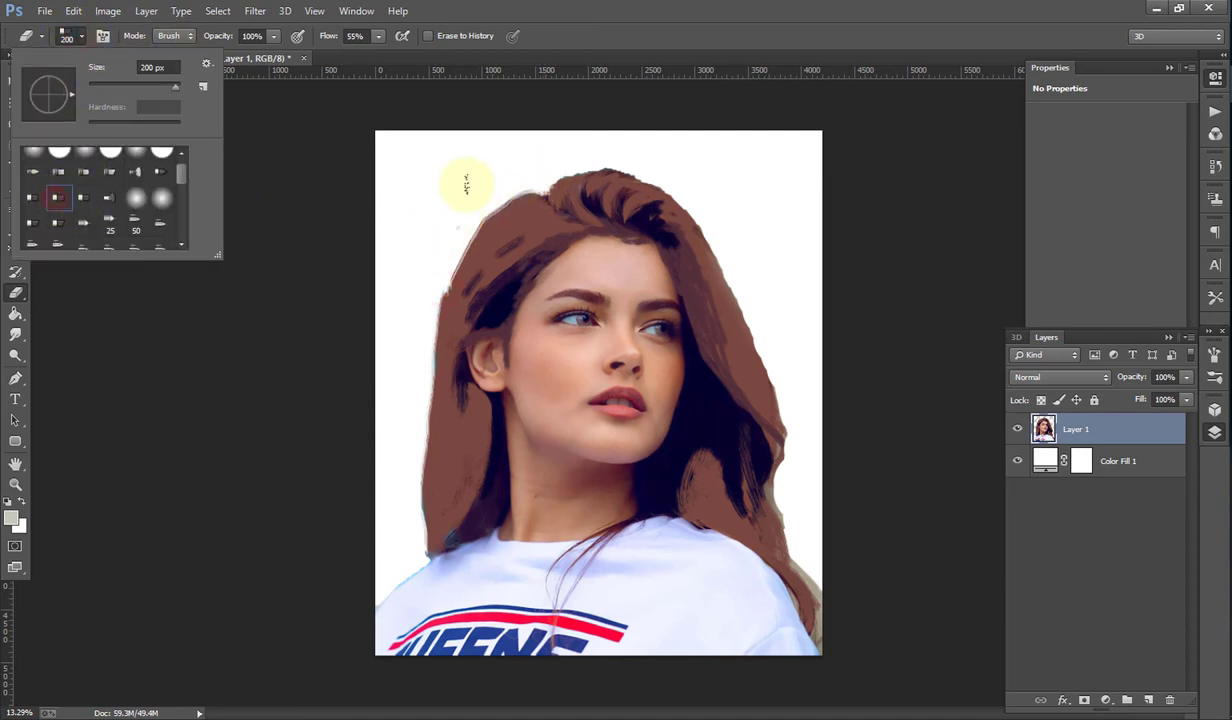
key(period)
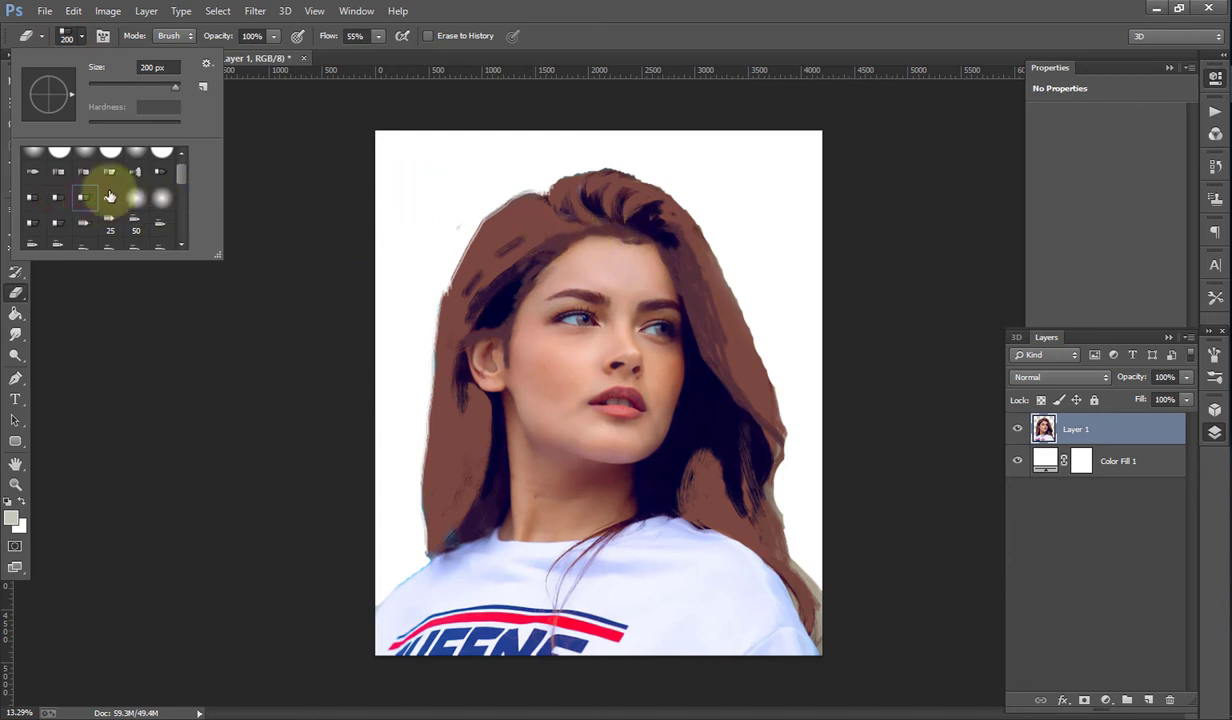
click(55, 196)
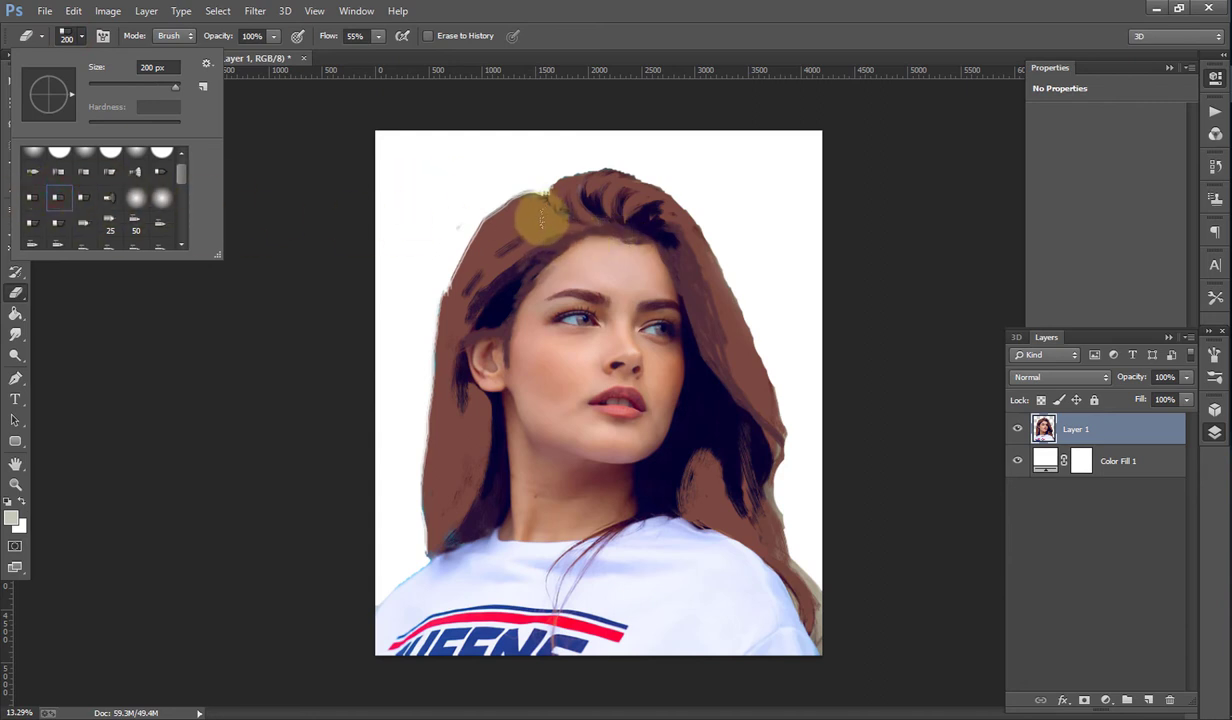
scroll(525, 220, up, 3)
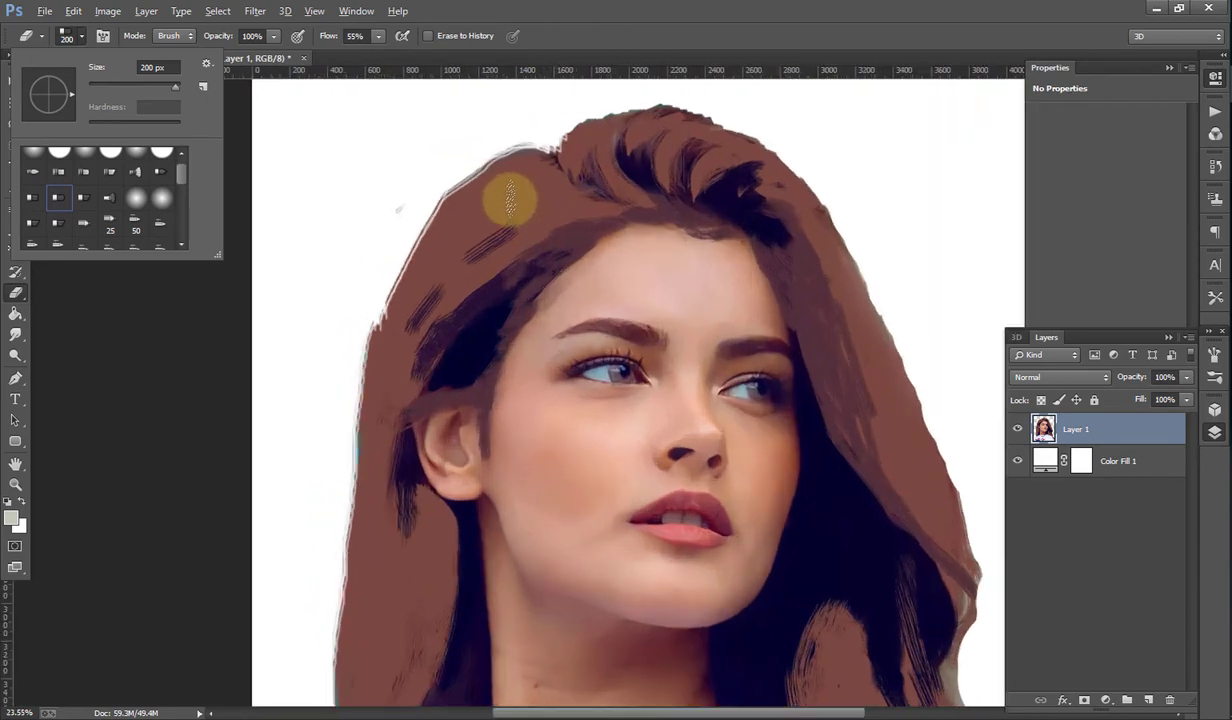
click(540, 165)
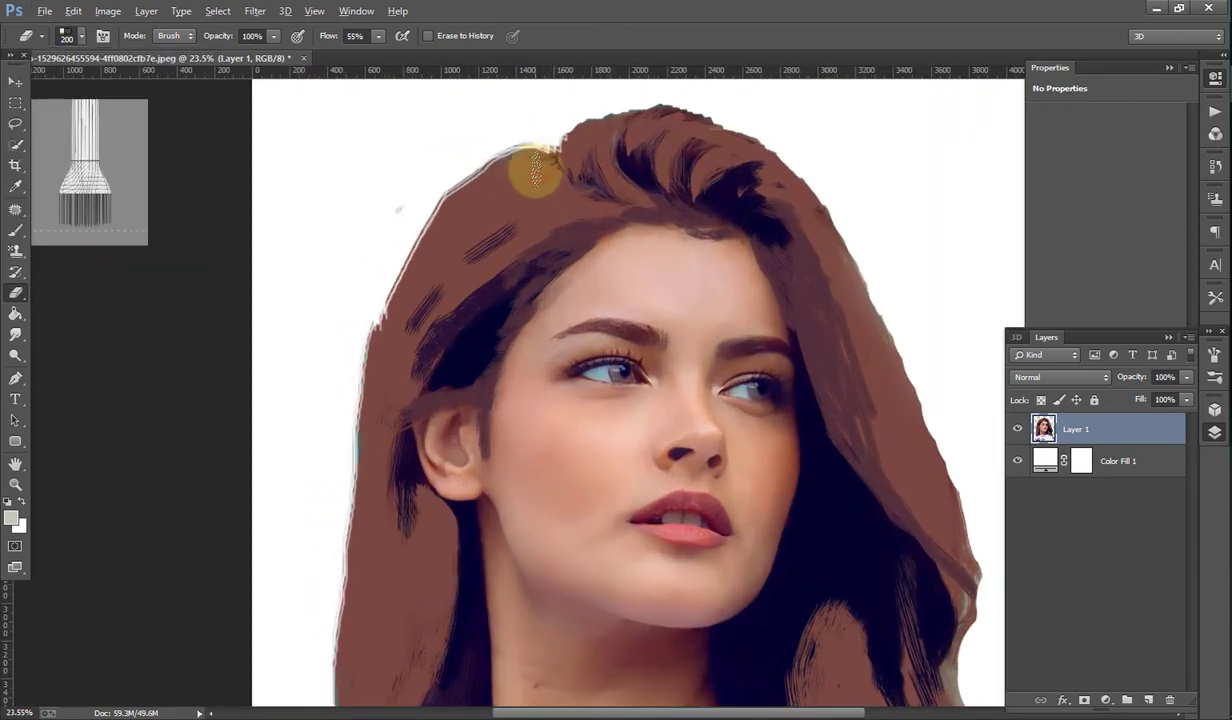
mouse_move(15, 250)
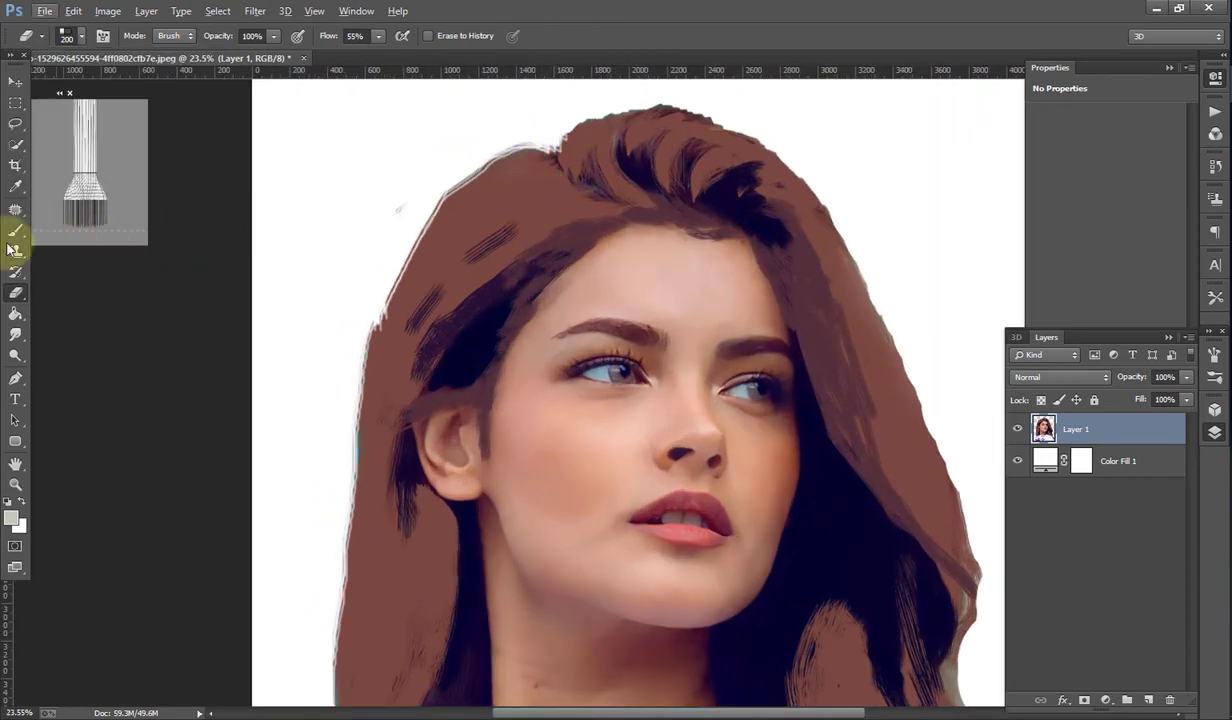
click(11, 232)
alt+click(505, 195)
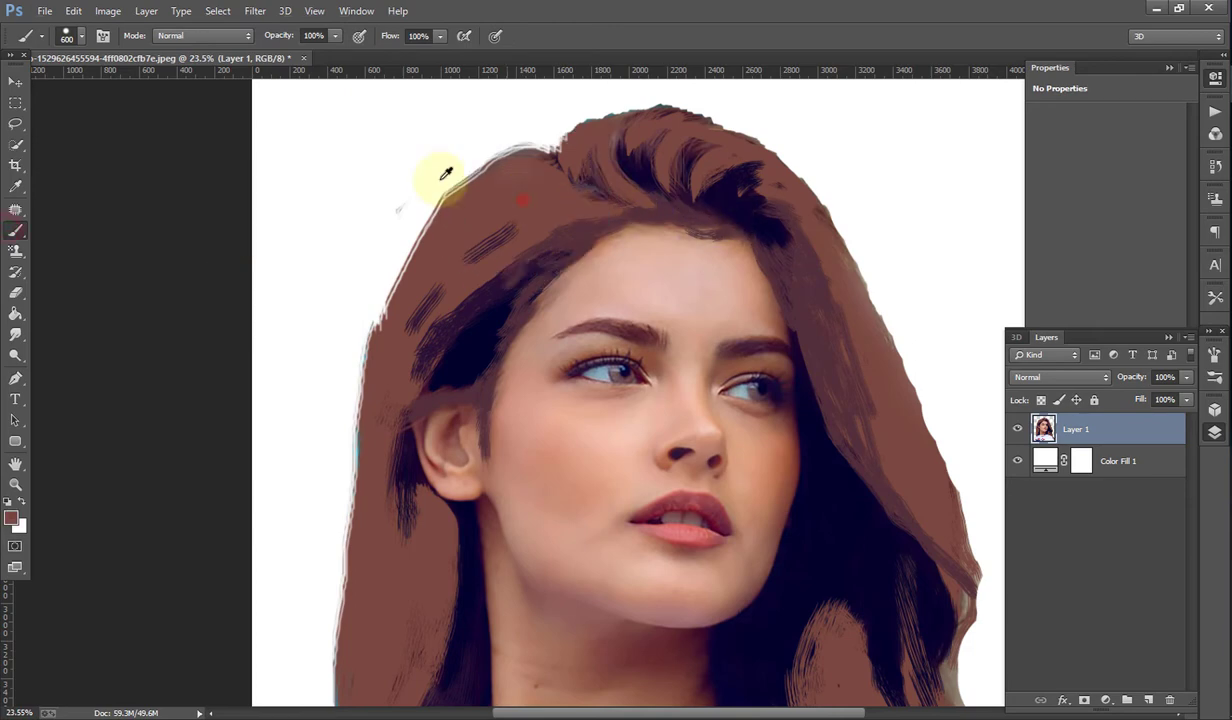
Step: Set a 175 px bristle brush tip and paint brown strokes along the crown and upper hairline
click(70, 36)
click(109, 185)
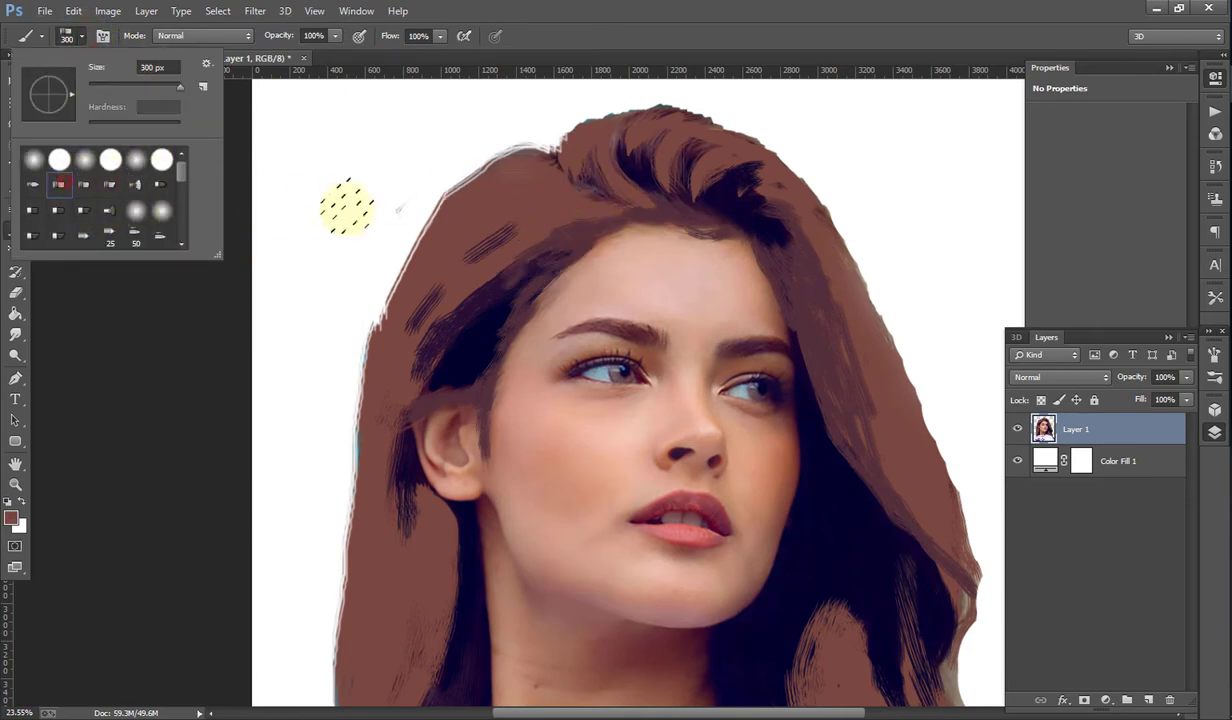
click(85, 210)
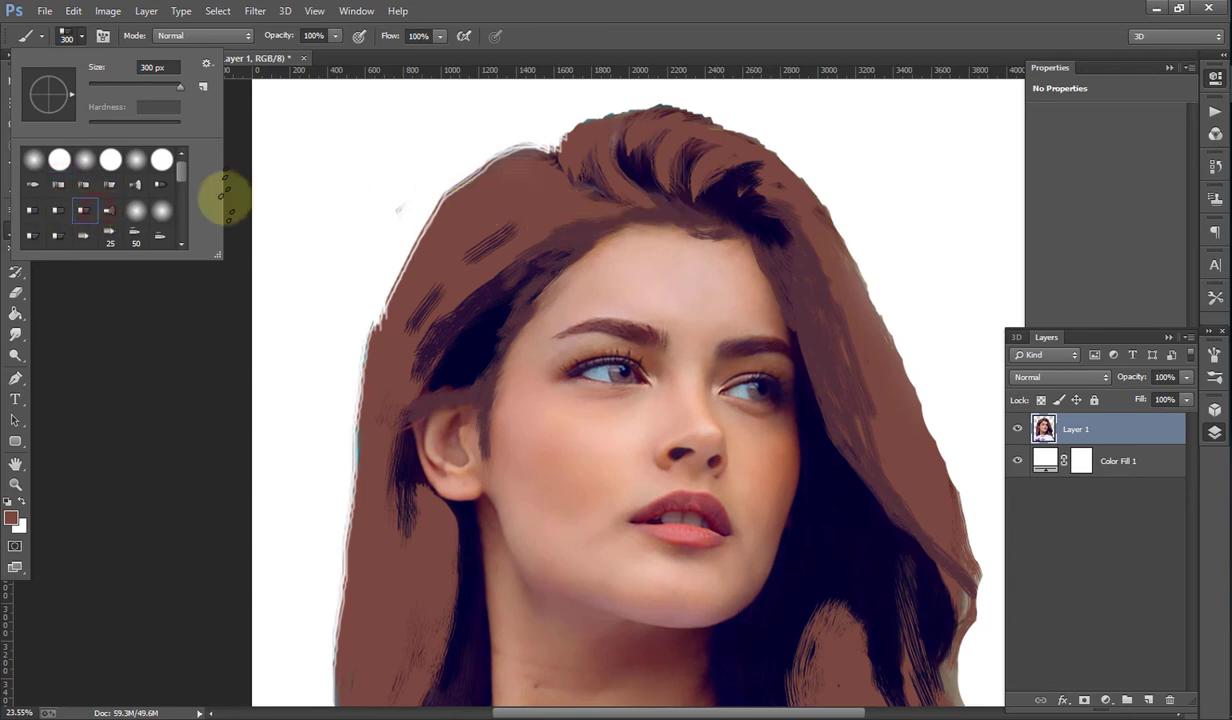
click(58, 210)
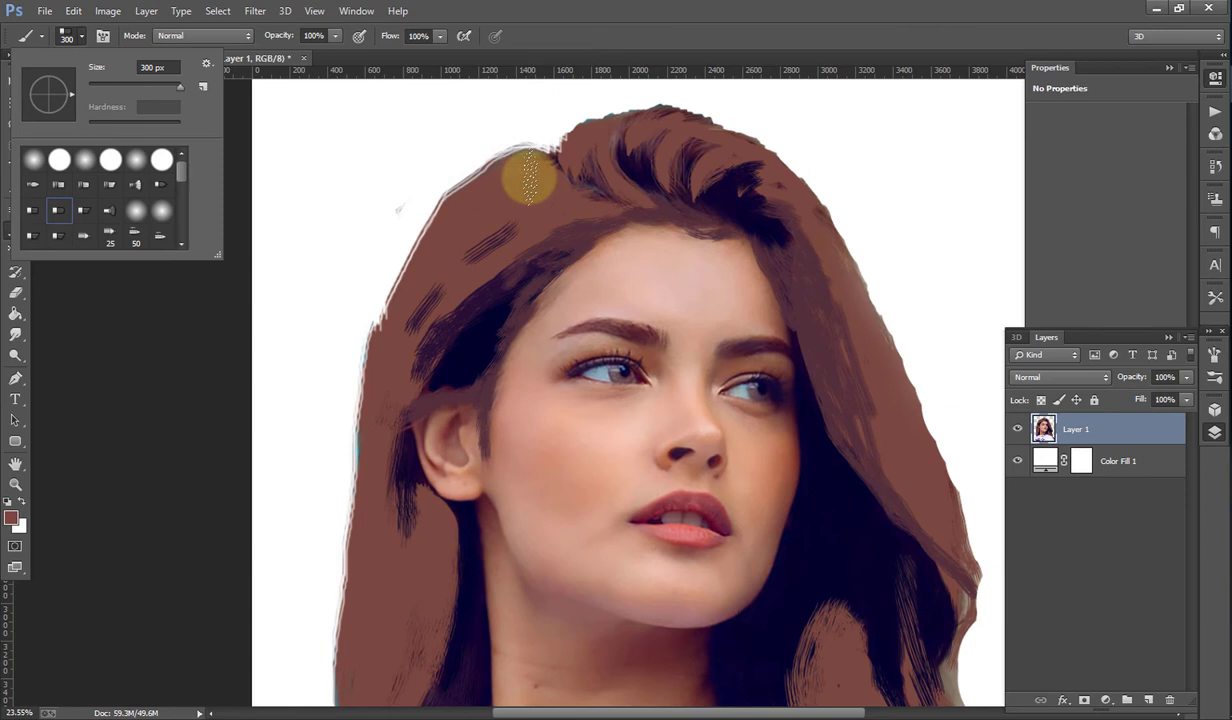
click(530, 178)
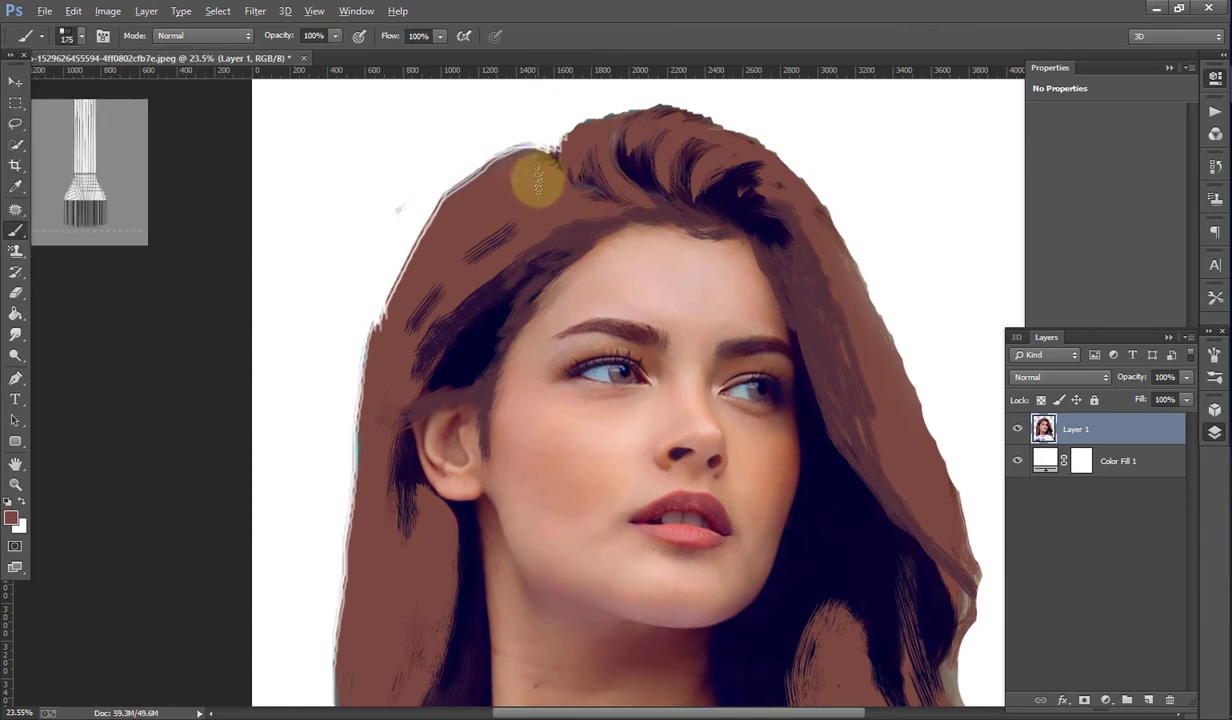
mouse_move(538, 178)
mouse_down()
mouse_move(523, 152)
mouse_move(517, 172)
mouse_up()
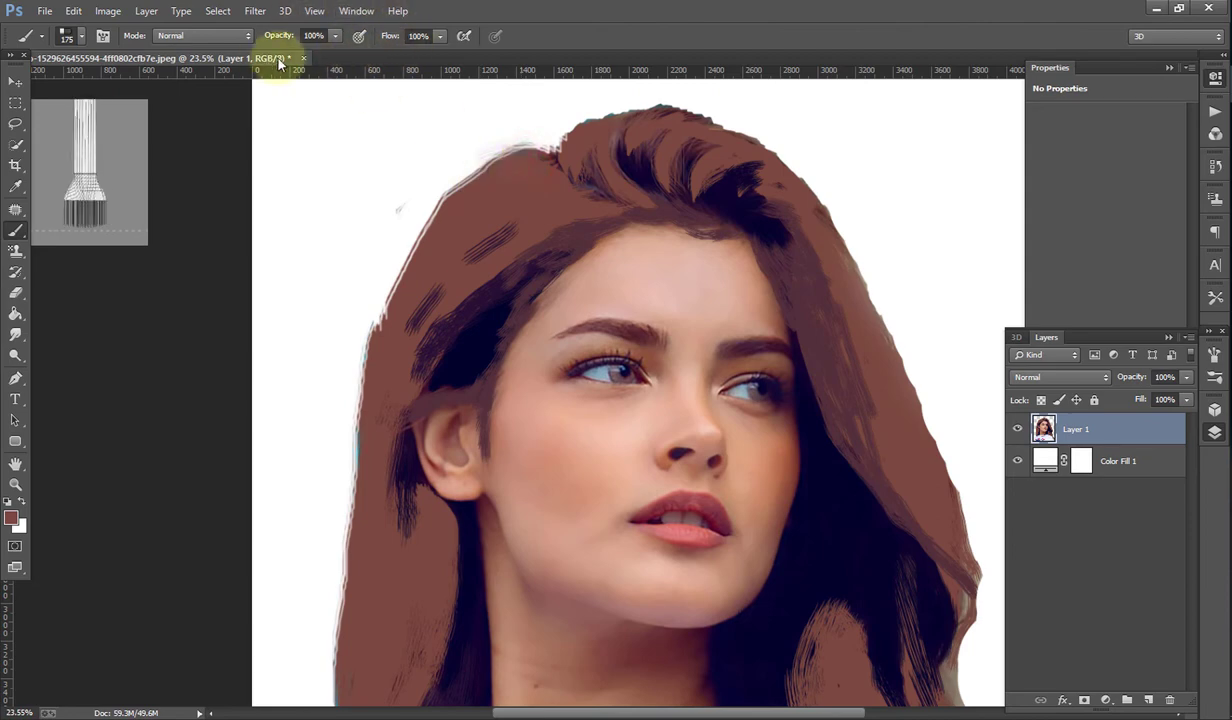
mouse_move(495, 206)
mouse_down()
mouse_move(467, 168)
mouse_move(459, 187)
mouse_up()
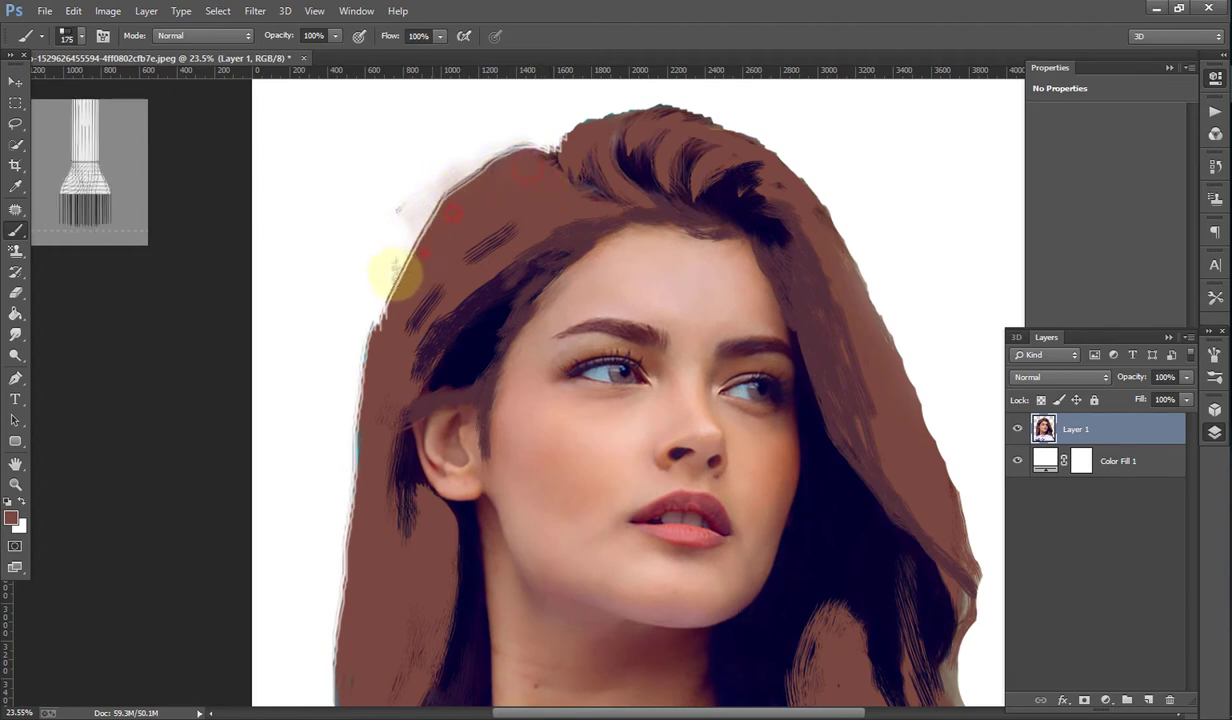
drag(410, 264, 354, 340)
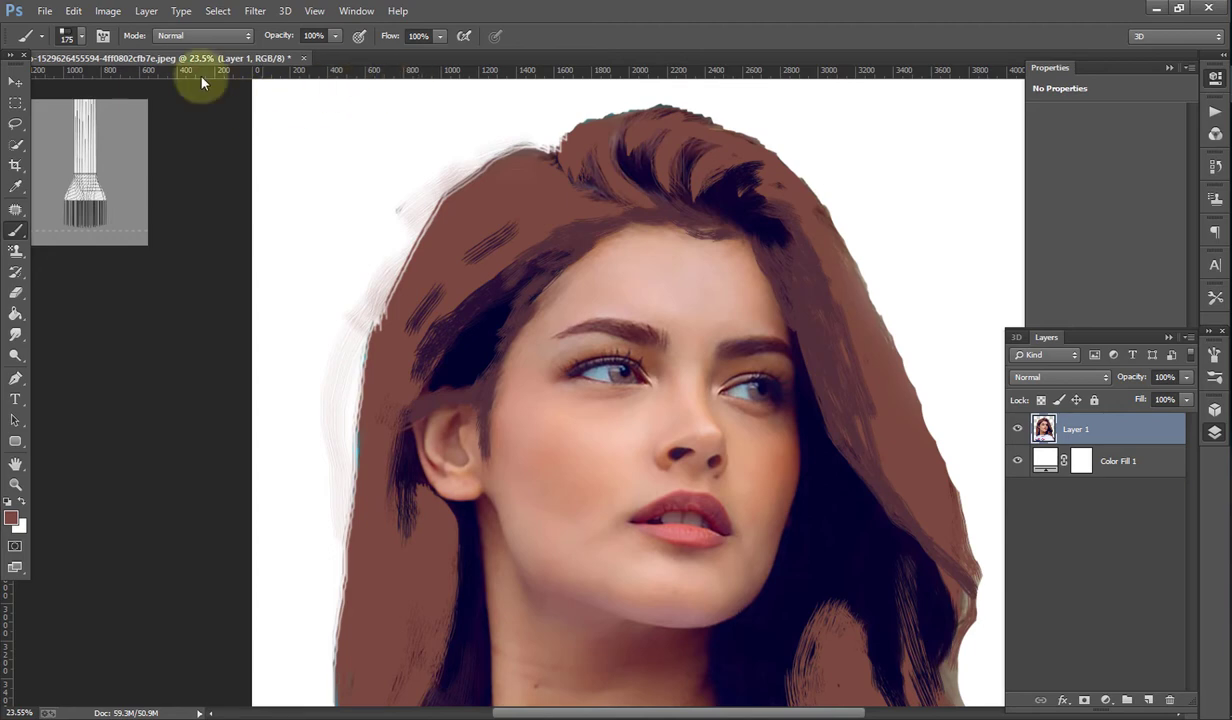
Step: Stroke brown bristle paint down the left hair edge all the way to the shirt
click(82, 39)
drag(523, 179, 370, 398)
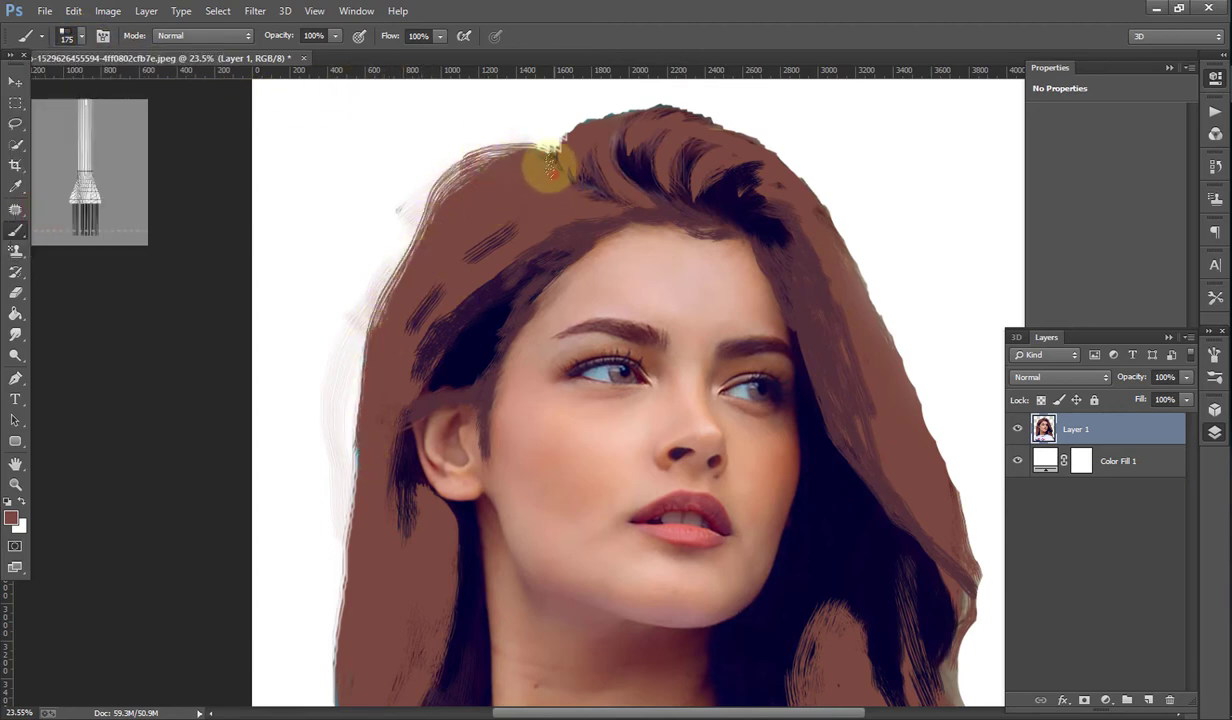
scroll(401, 294, down, 3)
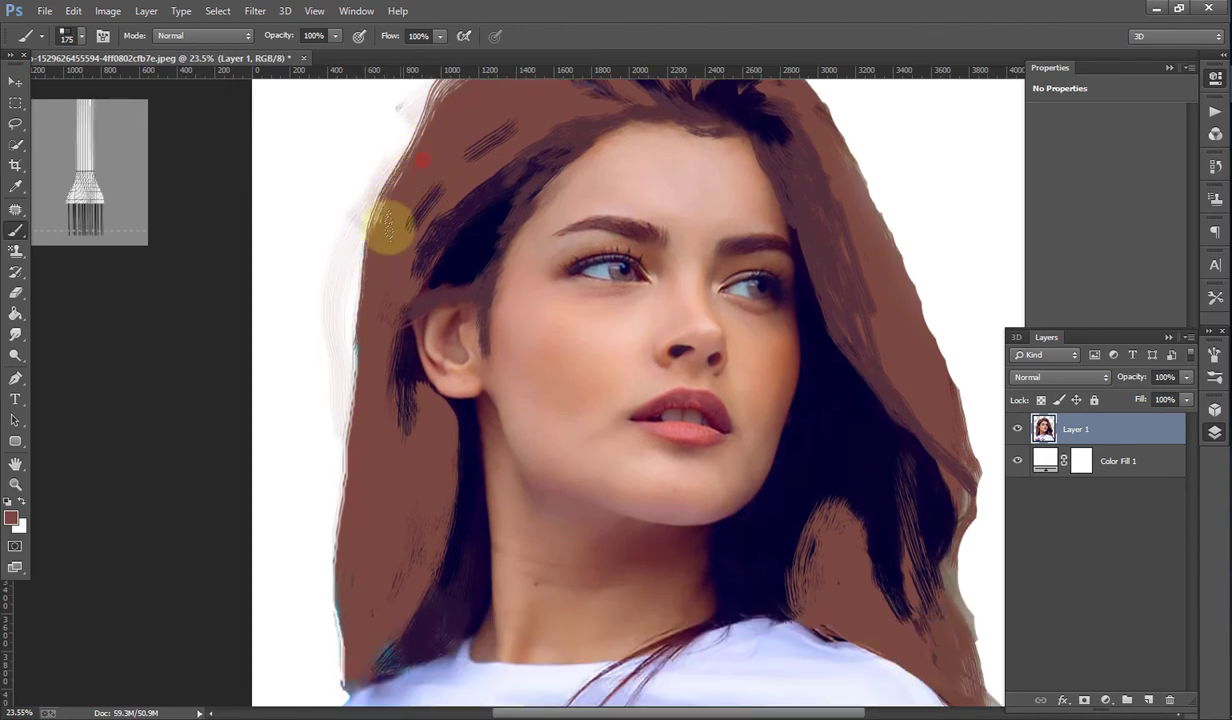
drag(352, 430, 261, 693)
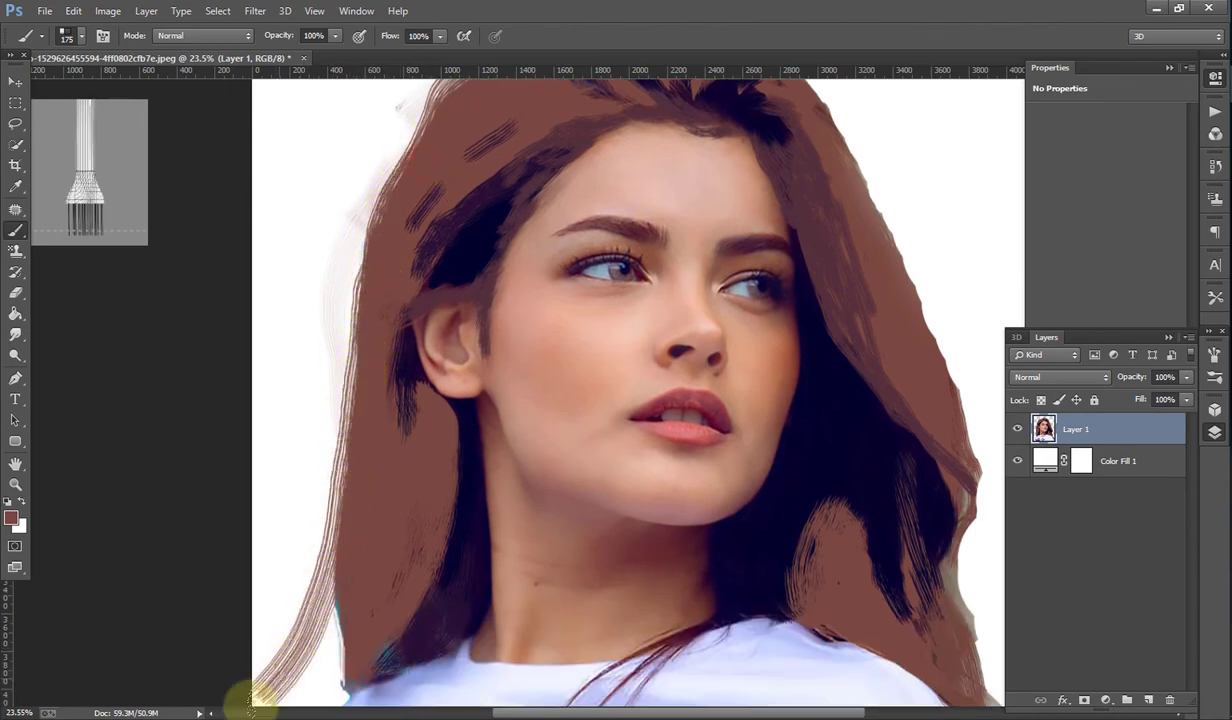
scroll(330, 407, down, 3)
mouse_move(338, 520)
mouse_down()
mouse_move(215, 605)
mouse_move(220, 638)
mouse_up()
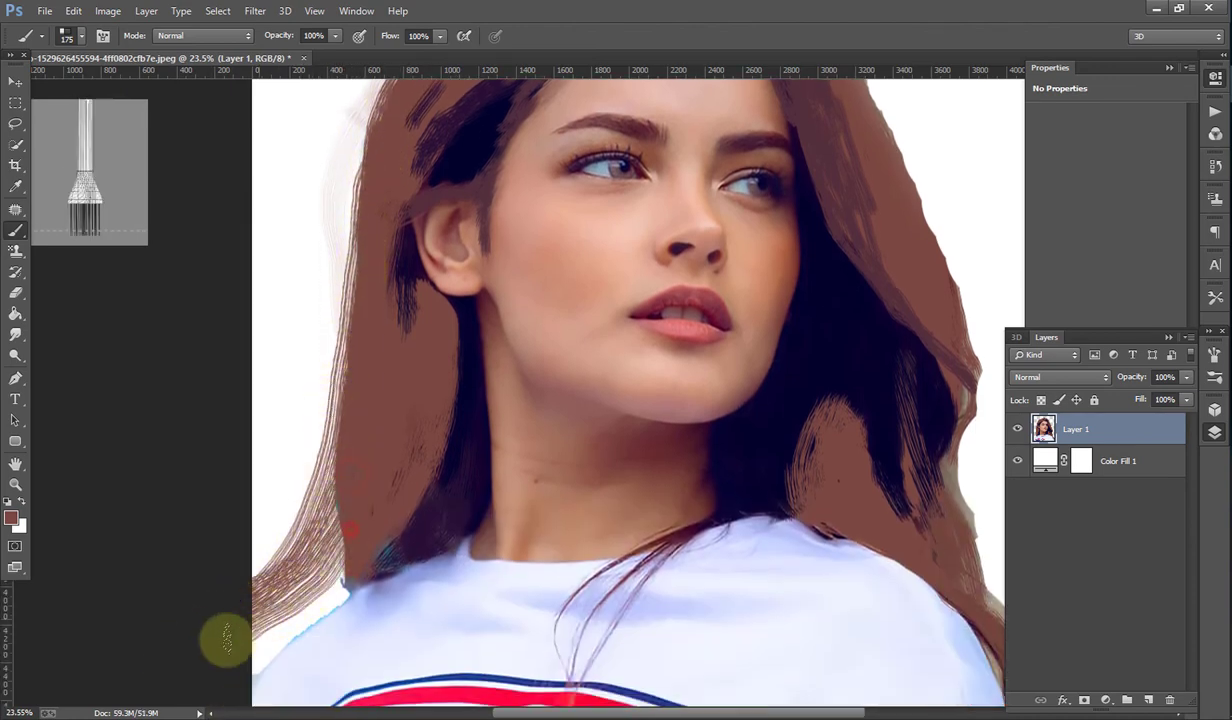
mouse_move(362, 478)
mouse_down()
mouse_move(319, 572)
mouse_move(212, 665)
mouse_up()
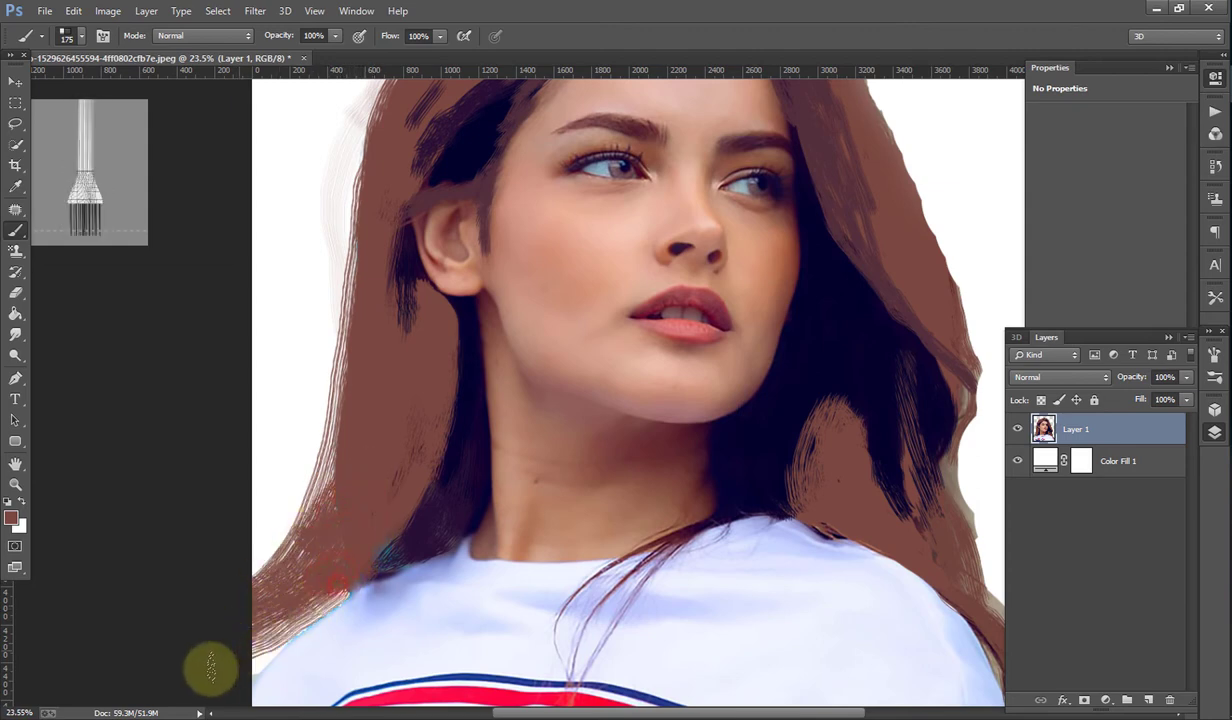
Step: Smooth and repaint the brown hair strands beside the neck and near the shoulder
drag(481, 434, 393, 528)
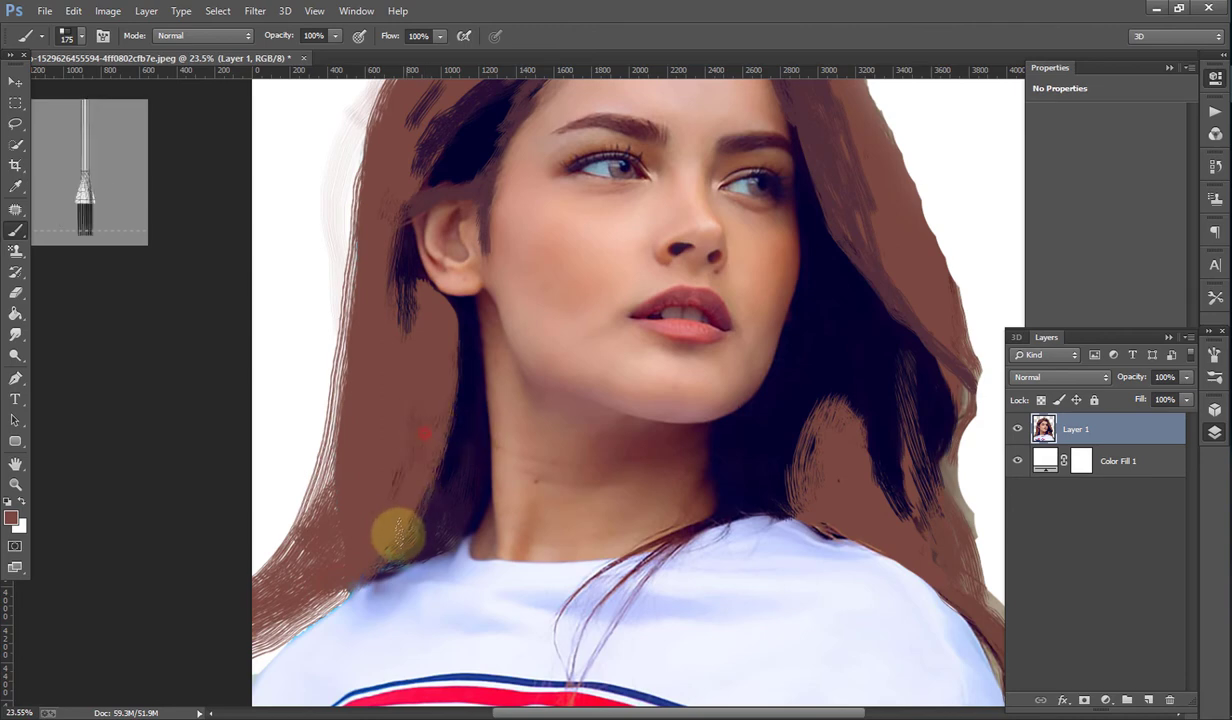
mouse_move(432, 440)
mouse_down()
mouse_move(410, 505)
mouse_move(426, 434)
mouse_move(450, 473)
mouse_move(441, 460)
mouse_up()
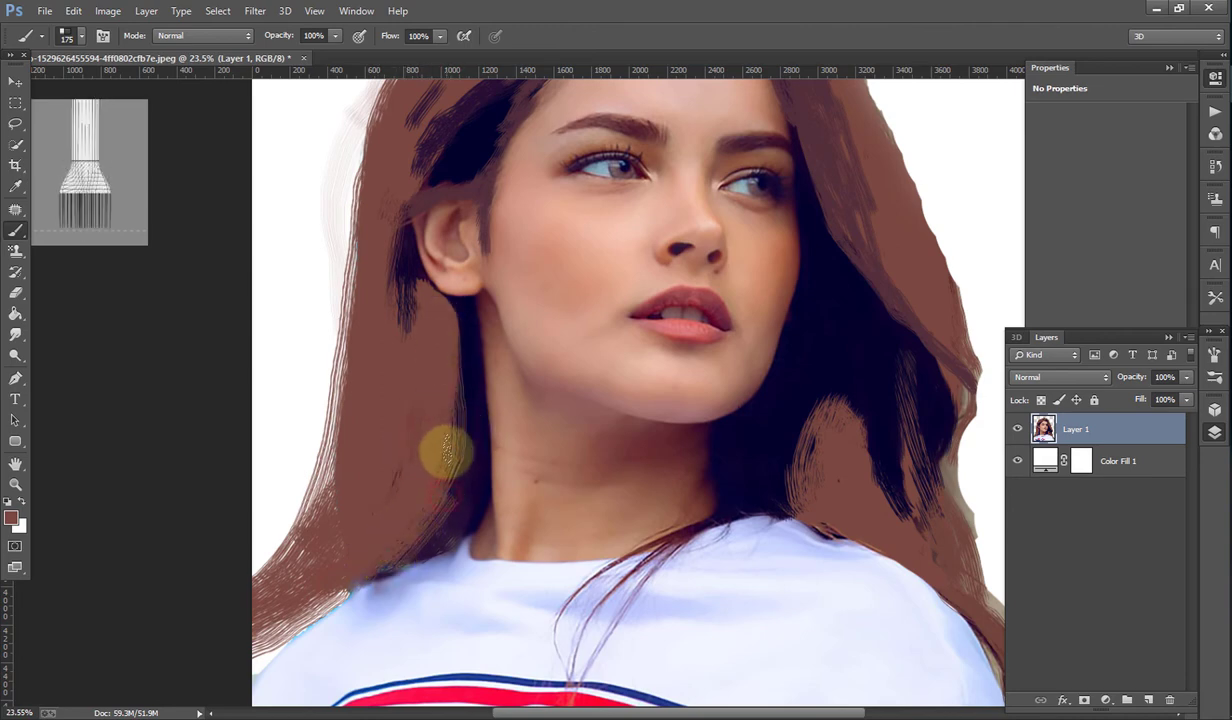
drag(385, 538, 316, 605)
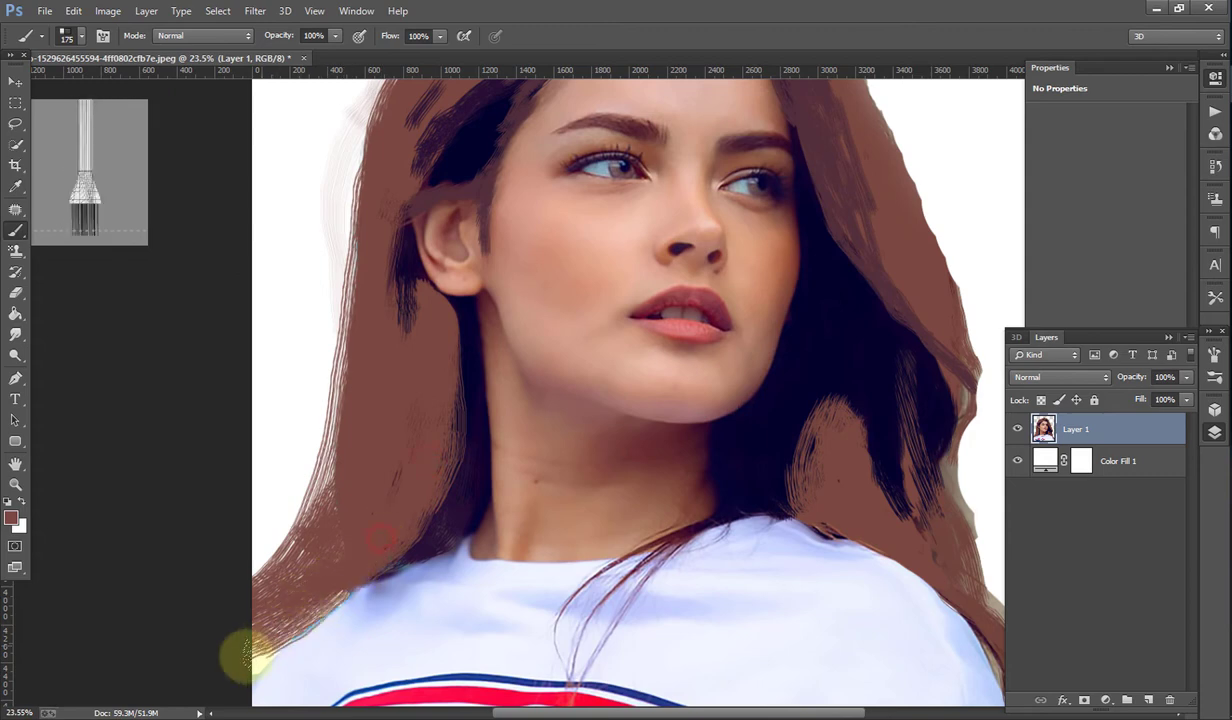
drag(385, 440, 325, 550)
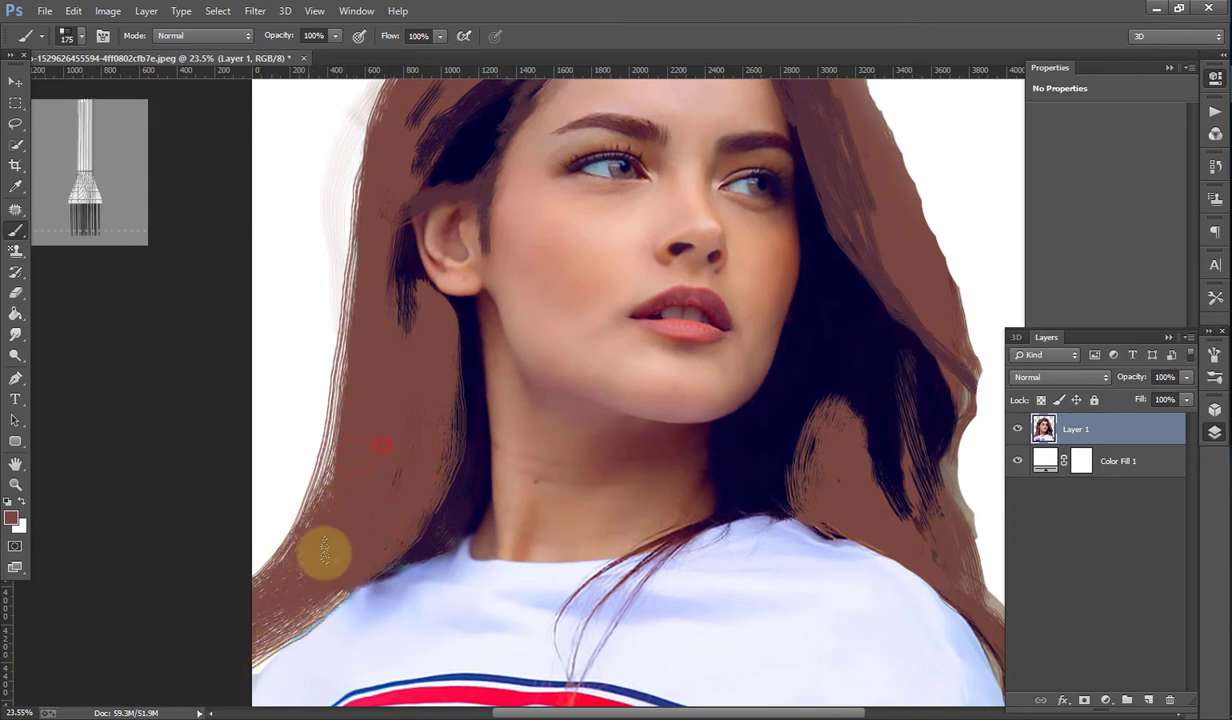
drag(325, 447, 296, 525)
drag(338, 450, 265, 545)
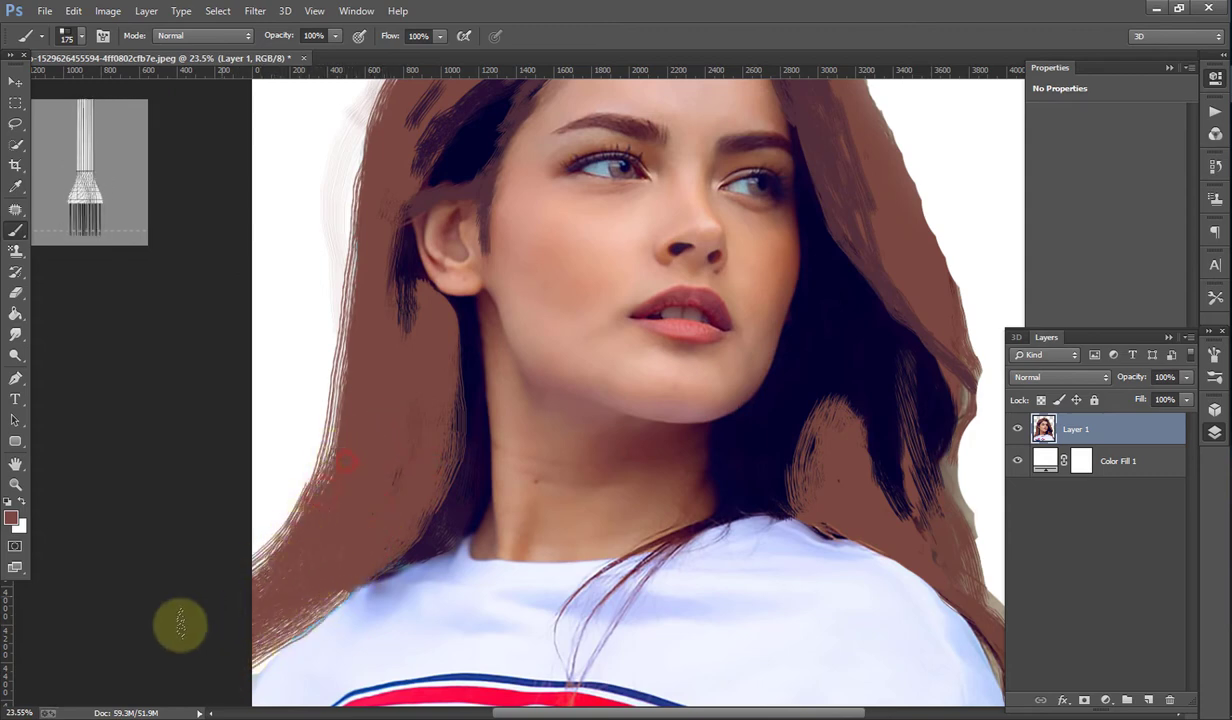
alt+scroll(289, 508, down, 2)
alt+scroll(789, 426, down, 2)
alt+scroll(789, 252, up, 1)
Step: Round the crown into a clean brown curve and stroke down the right hair edge
alt+scroll(731, 115, up, 4)
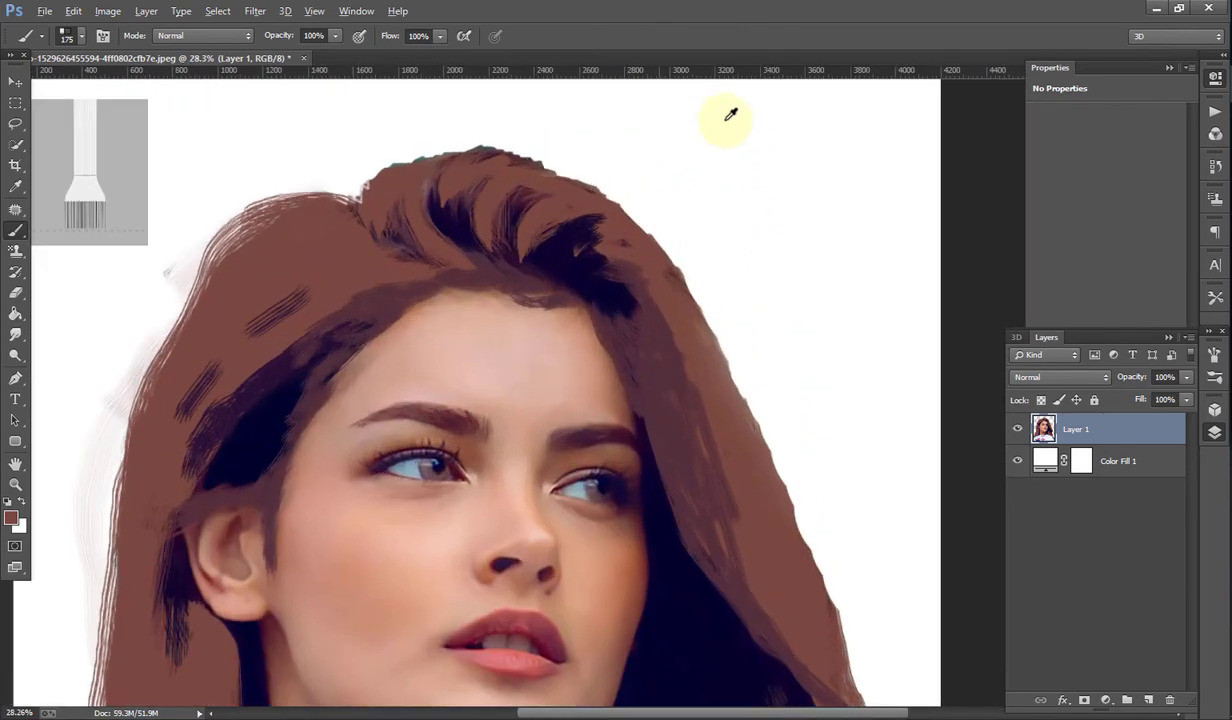
mouse_move(412, 172)
mouse_down()
mouse_move(495, 165)
mouse_move(407, 170)
mouse_move(399, 253)
mouse_move(412, 206)
mouse_move(448, 220)
mouse_move(459, 206)
mouse_move(427, 170)
mouse_move(517, 234)
mouse_move(484, 173)
mouse_move(503, 181)
mouse_move(402, 175)
mouse_move(387, 188)
mouse_move(412, 170)
mouse_move(456, 170)
mouse_move(418, 154)
mouse_move(552, 185)
mouse_move(398, 163)
mouse_move(500, 159)
mouse_move(555, 183)
mouse_up()
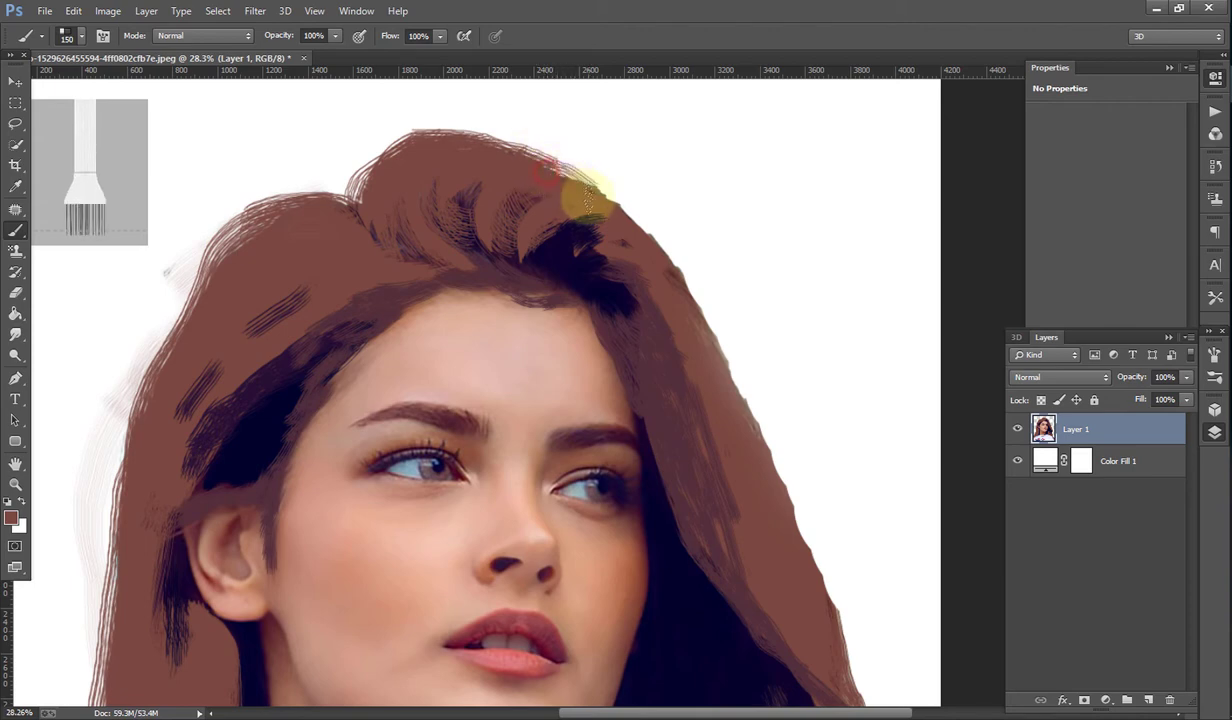
mouse_move(530, 172)
mouse_down()
mouse_move(627, 228)
mouse_move(696, 311)
mouse_move(773, 506)
mouse_up()
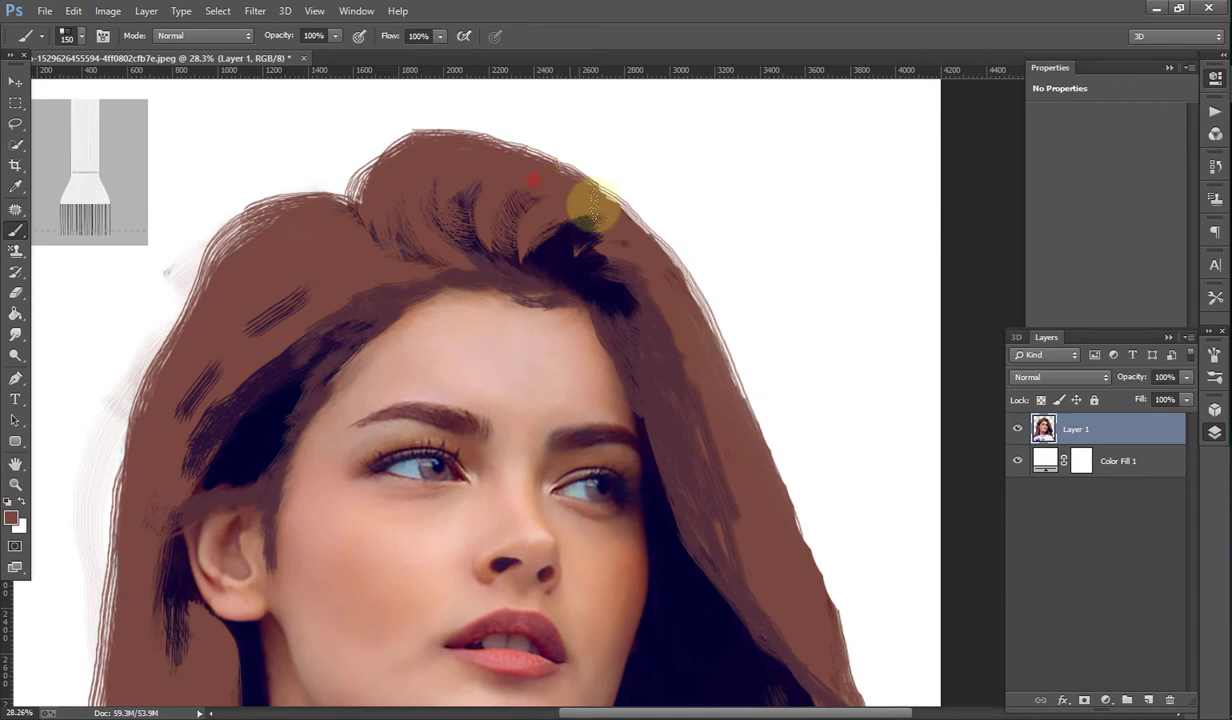
scroll(766, 505, down, 5)
scroll(765, 490, down, 2)
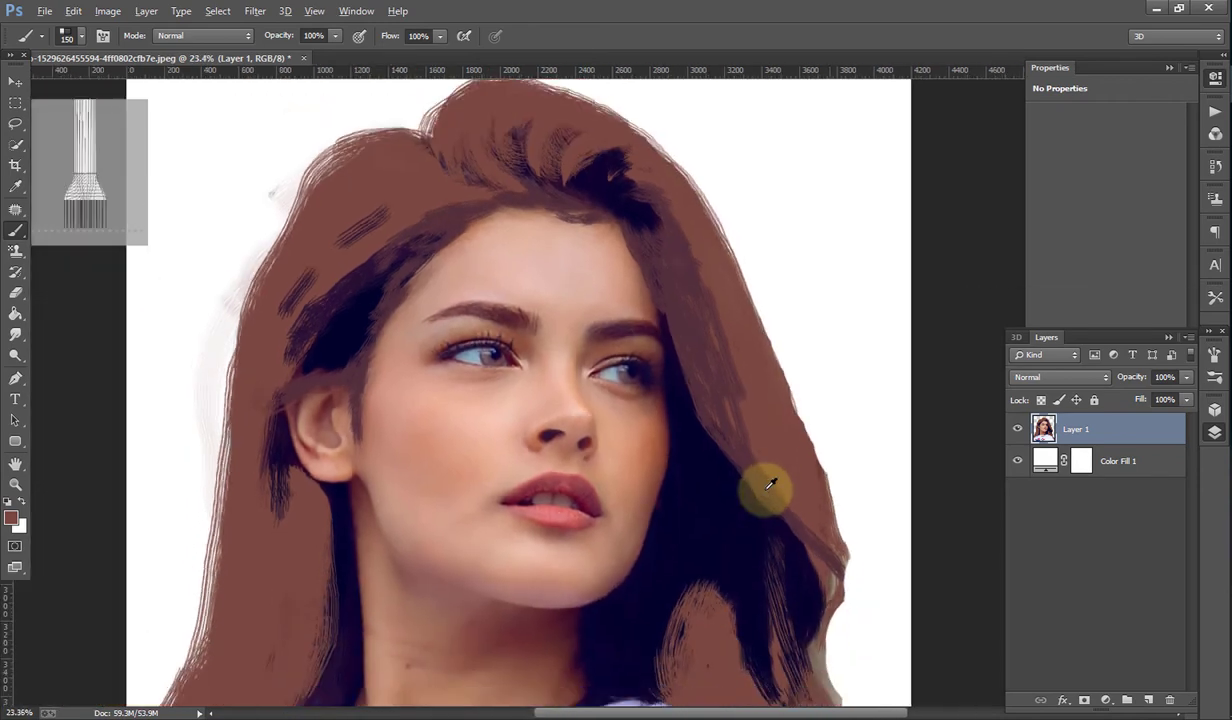
scroll(767, 487, down, 2)
Step: Enlarge the brush to 200 and fill the right hair edge with brown to the shoulder
key(bracketright)
key(bracketright)
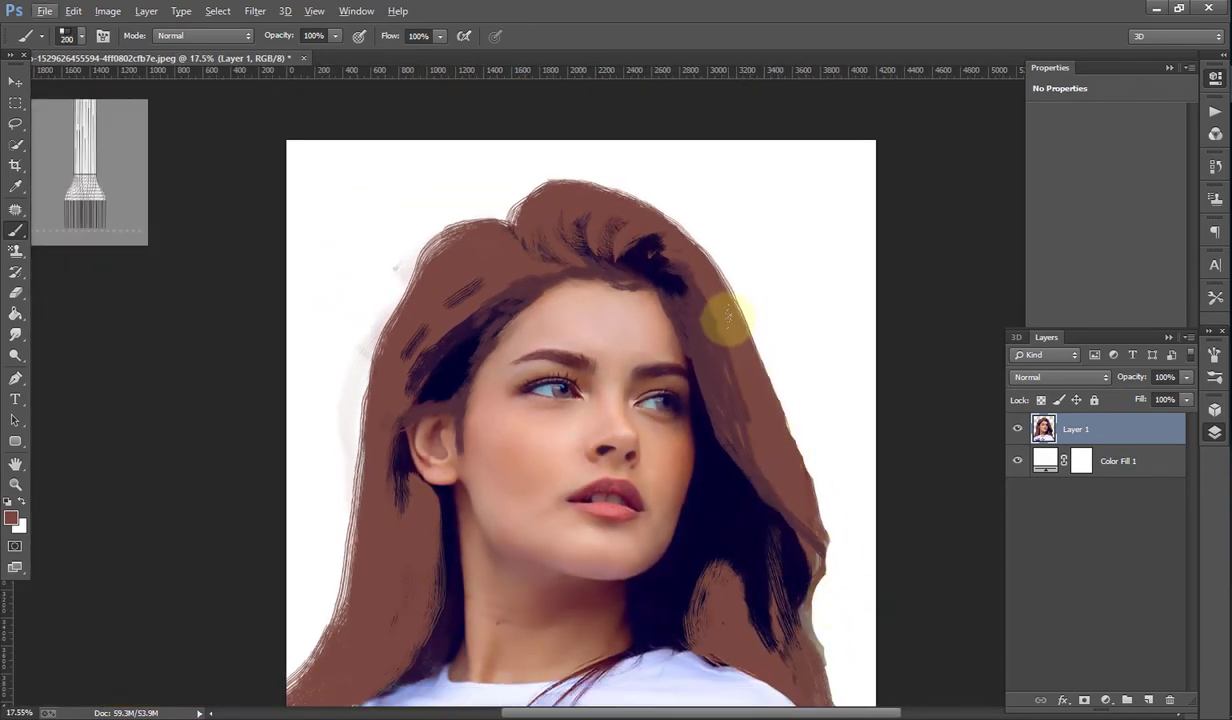
mouse_move(735, 320)
mouse_down()
mouse_move(745, 340)
mouse_move(735, 323)
mouse_up()
drag(767, 392, 802, 490)
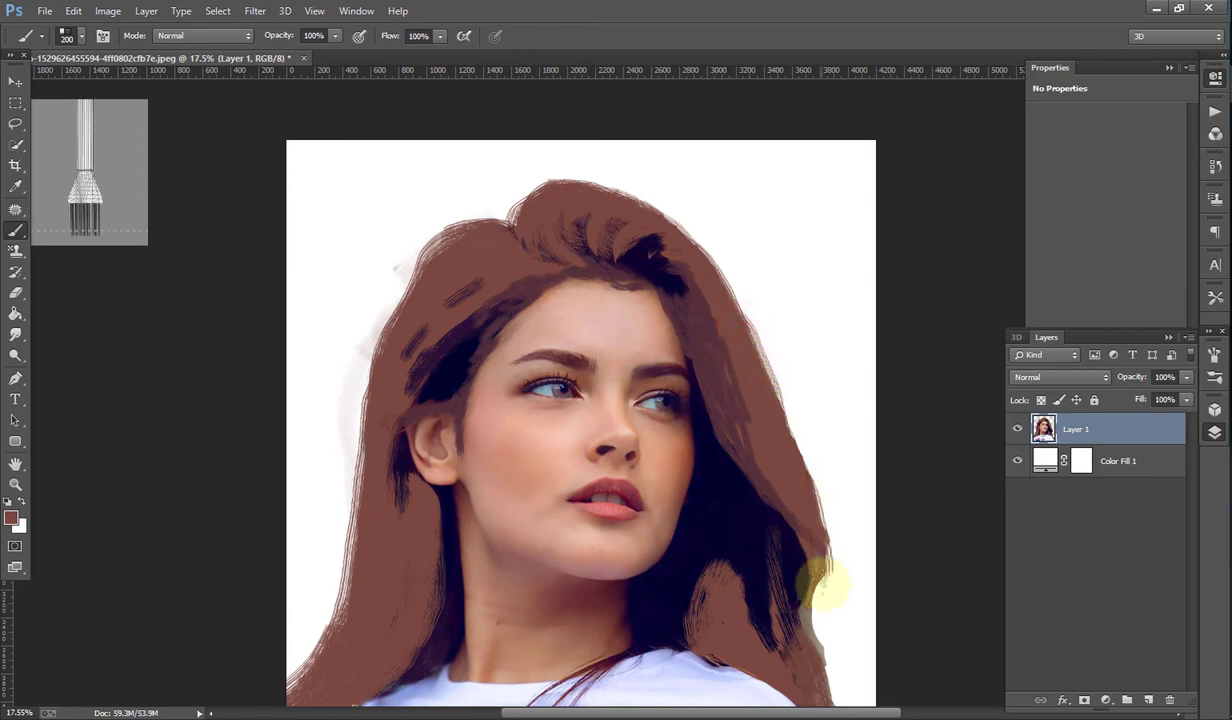
drag(860, 703, 784, 495)
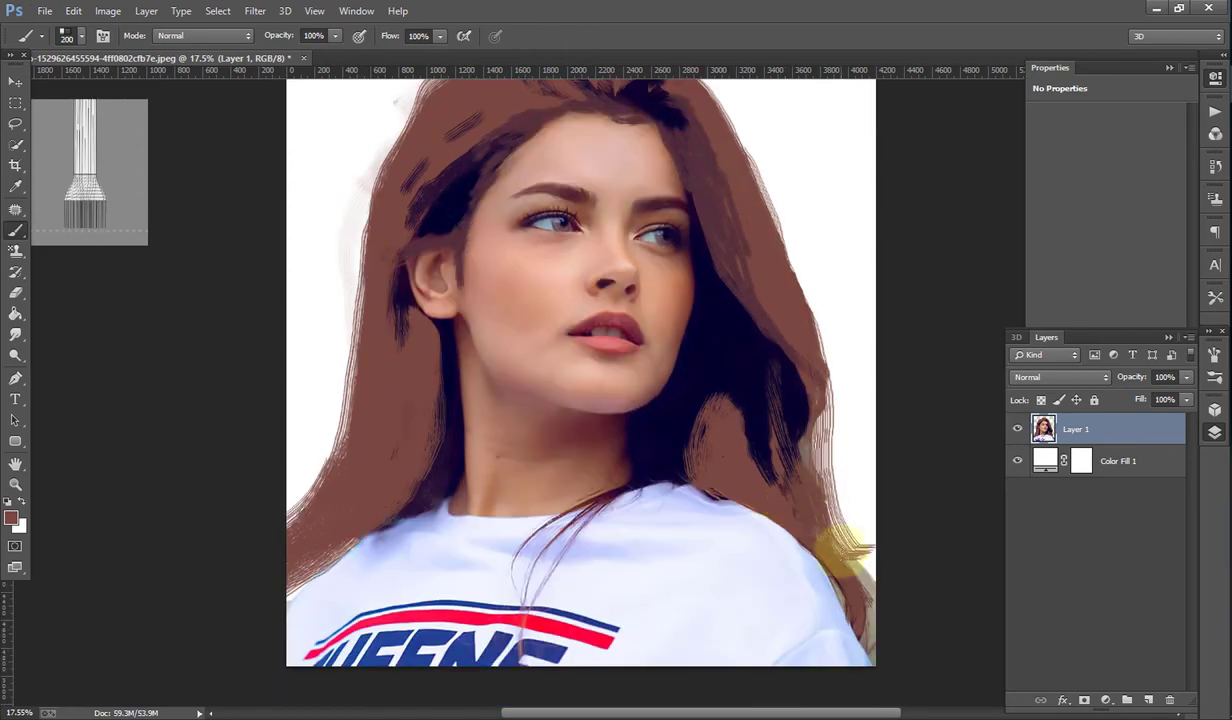
mouse_move(838, 543)
mouse_down()
mouse_move(883, 564)
mouse_move(819, 522)
mouse_move(883, 564)
mouse_move(848, 565)
mouse_move(870, 618)
mouse_move(902, 588)
mouse_move(800, 418)
mouse_move(830, 511)
mouse_move(884, 545)
mouse_move(797, 421)
mouse_move(797, 371)
mouse_move(797, 421)
mouse_move(793, 383)
mouse_move(830, 495)
mouse_move(861, 531)
mouse_move(789, 333)
mouse_move(789, 360)
mouse_up()
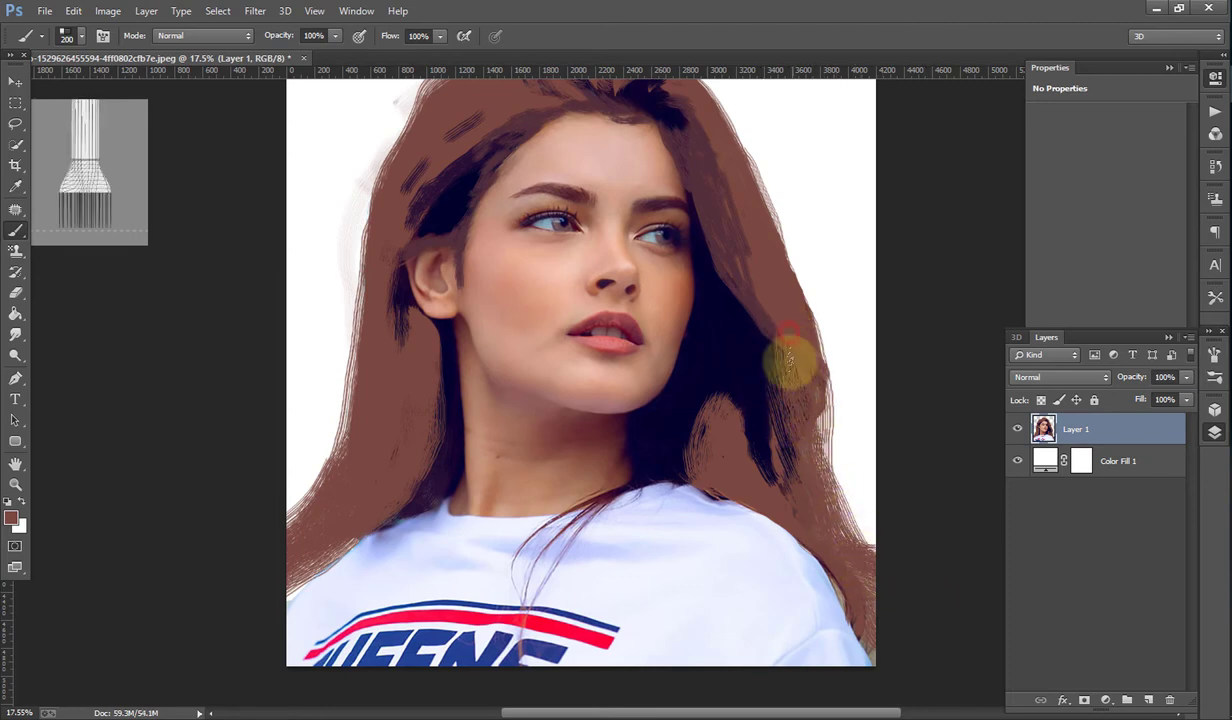
Step: Sample the near-black colour of the hair shadow as the paint colour
scroll(789, 360, up, 2)
scroll(737, 283, down, 3)
scroll(745, 287, up, 1)
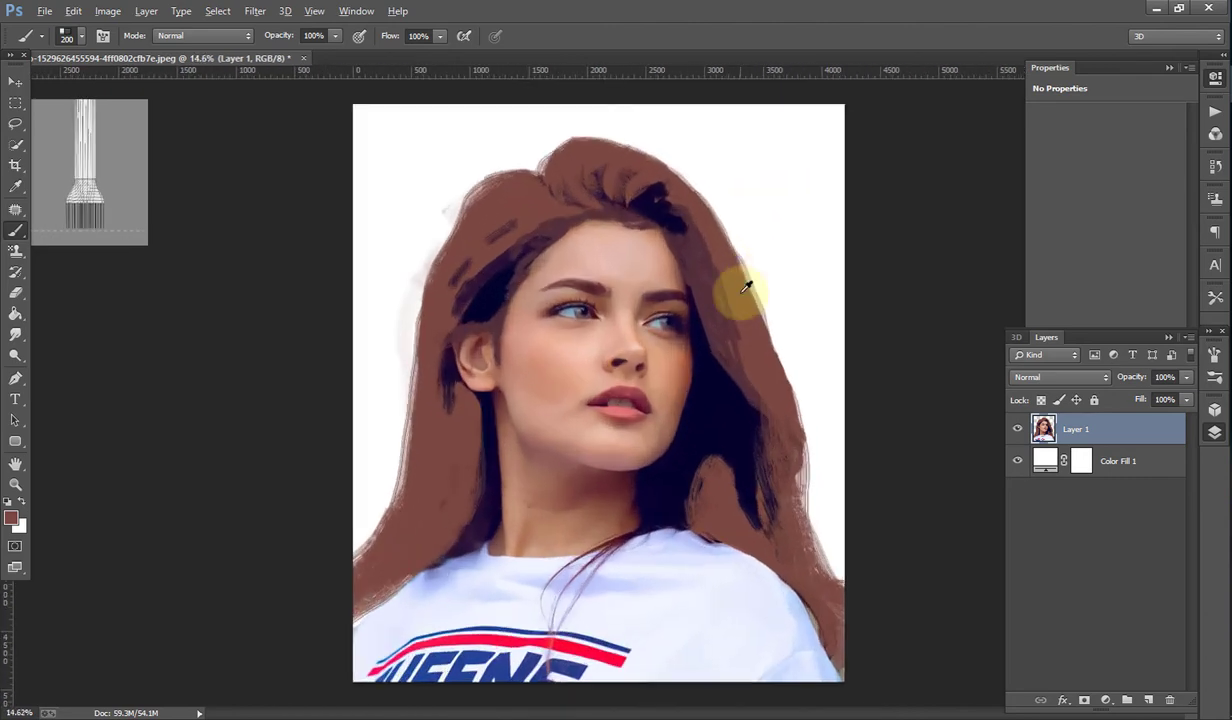
scroll(745, 287, up, 2)
scroll(701, 673, down, 2)
scroll(701, 667, up, 2)
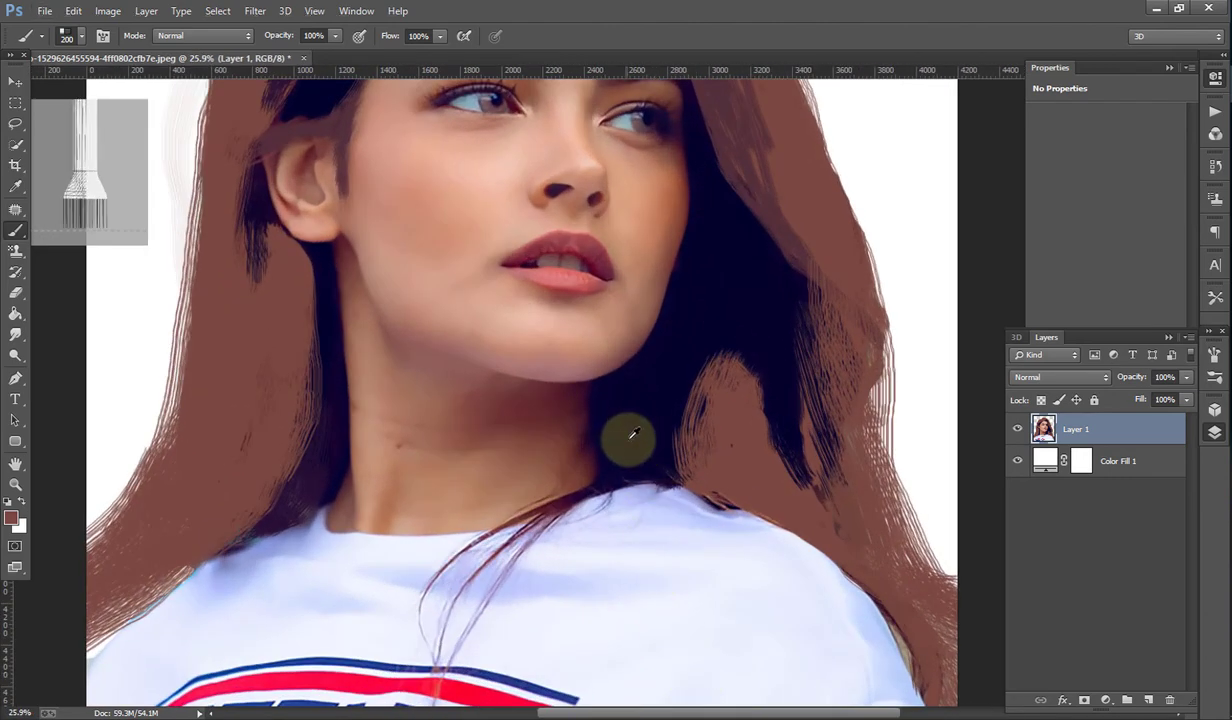
alt+click(627, 441)
Step: Shrink the brush to 125 px and paint a near-black hair strand from neck onto shirt
key(bracketleft)
key(bracketleft)
key(bracketleft)
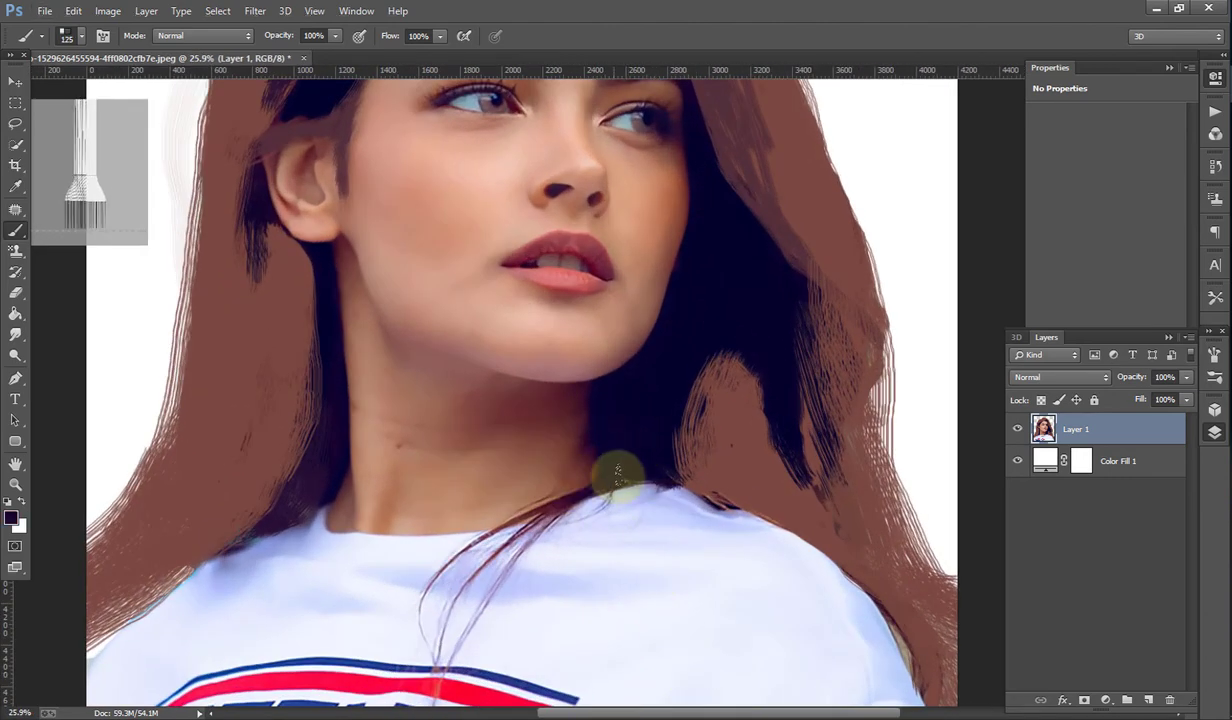
drag(617, 472, 433, 695)
scroll(586, 489, down, 2)
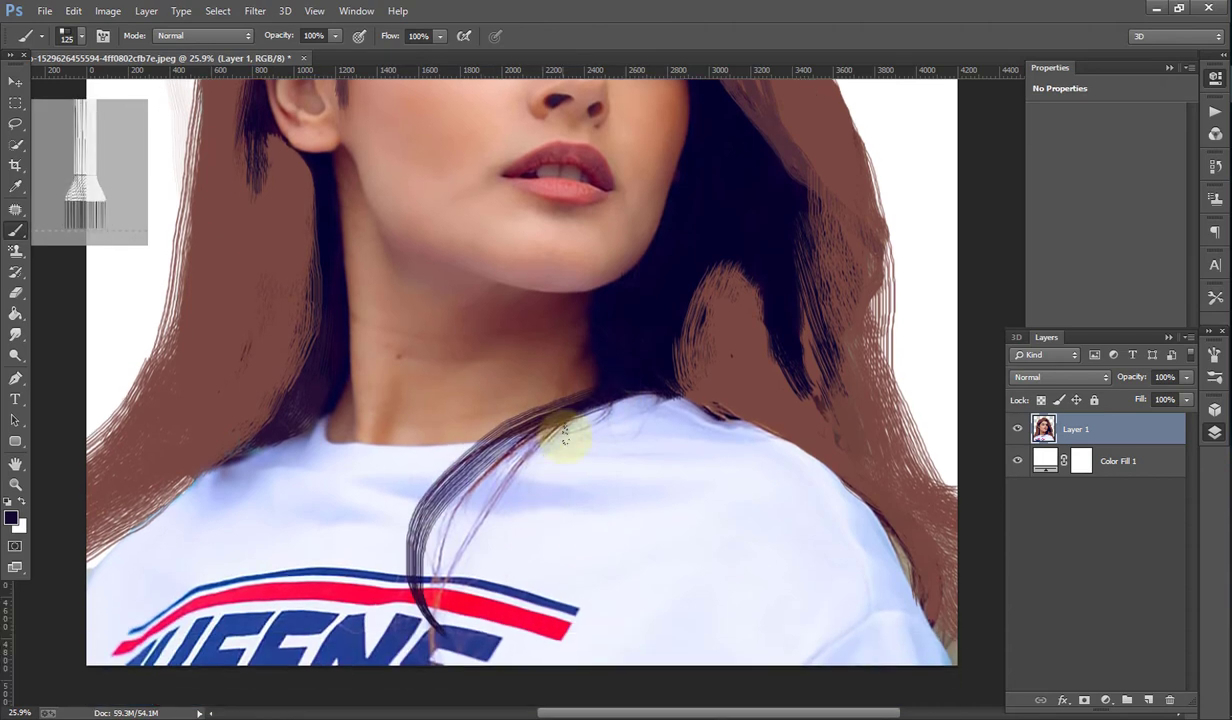
drag(550, 420, 438, 655)
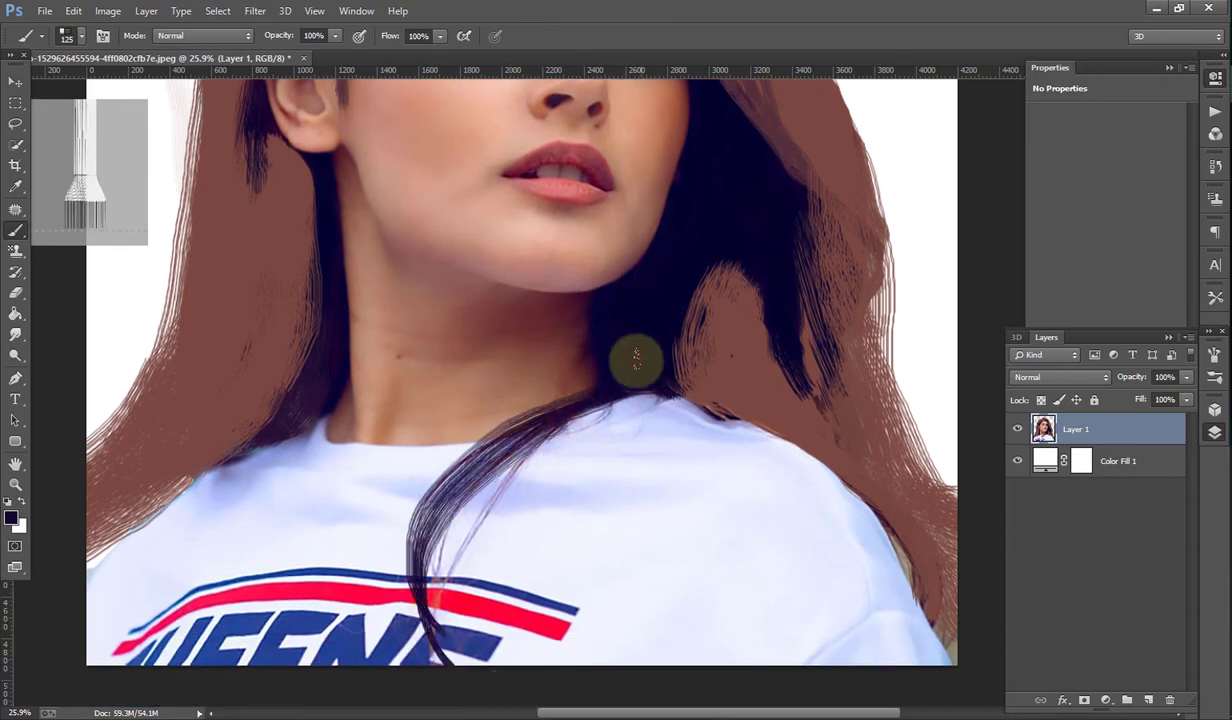
drag(637, 357, 520, 430)
Step: Add more dark strokes along the strand near the neckline and over the shirt stripes
scroll(490, 436, down, 2)
scroll(481, 442, up, 1)
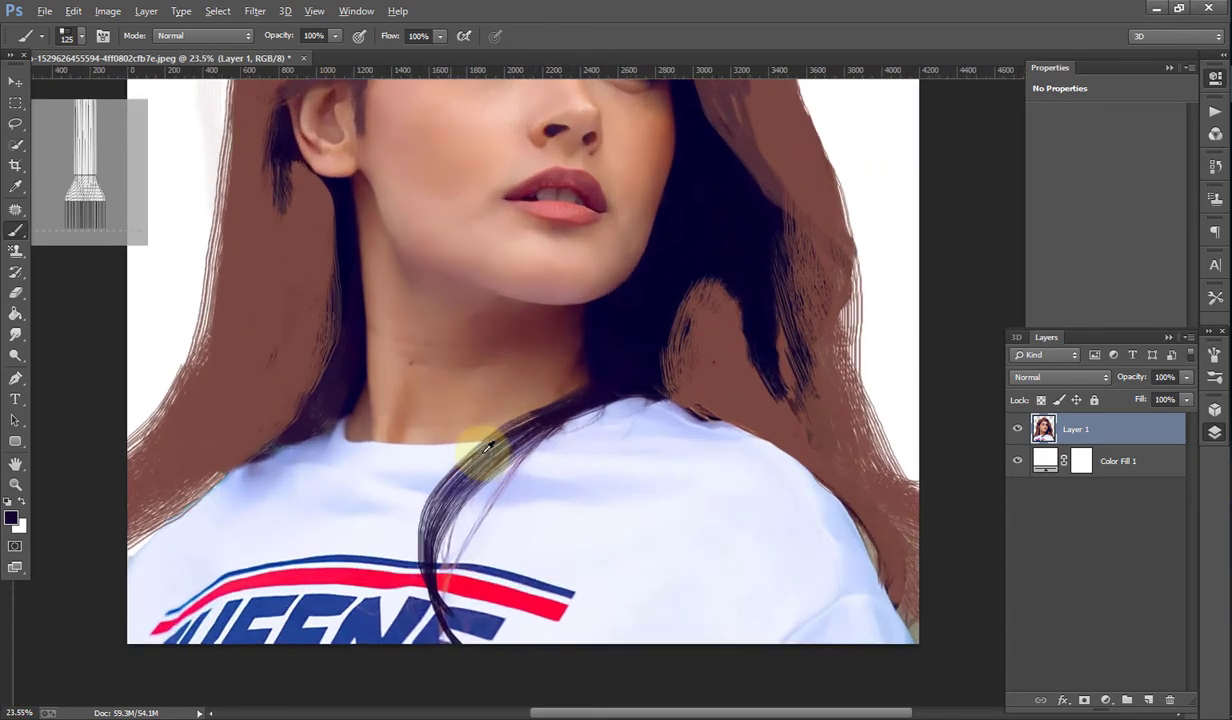
scroll(481, 445, up, 1)
drag(627, 375, 558, 418)
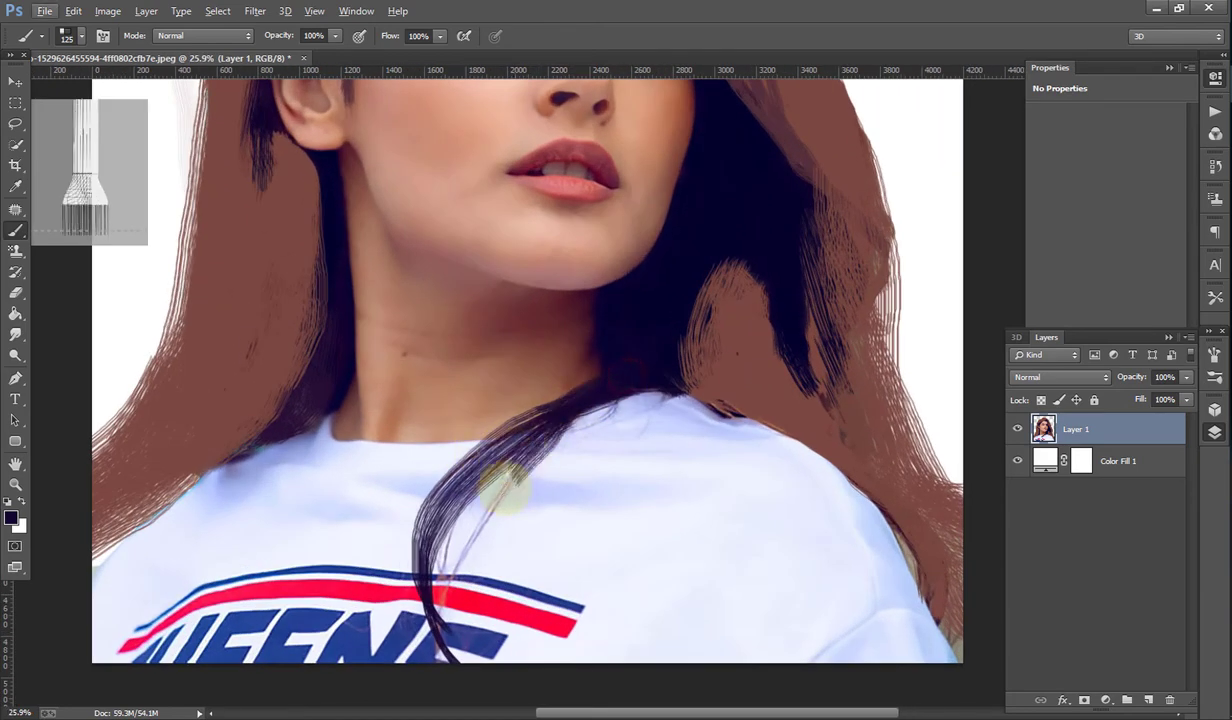
drag(455, 585, 440, 680)
scroll(489, 525, down, 1)
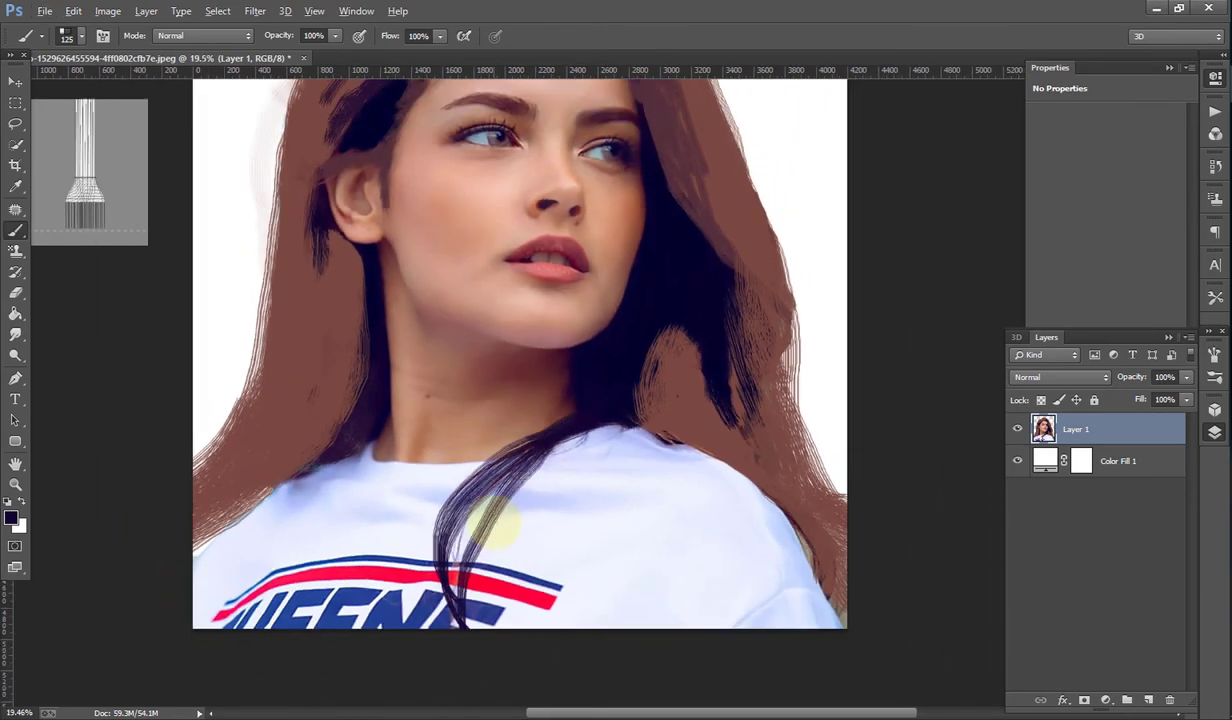
scroll(500, 515, up, 1)
scroll(500, 515, down, 1)
scroll(500, 515, down, 1)
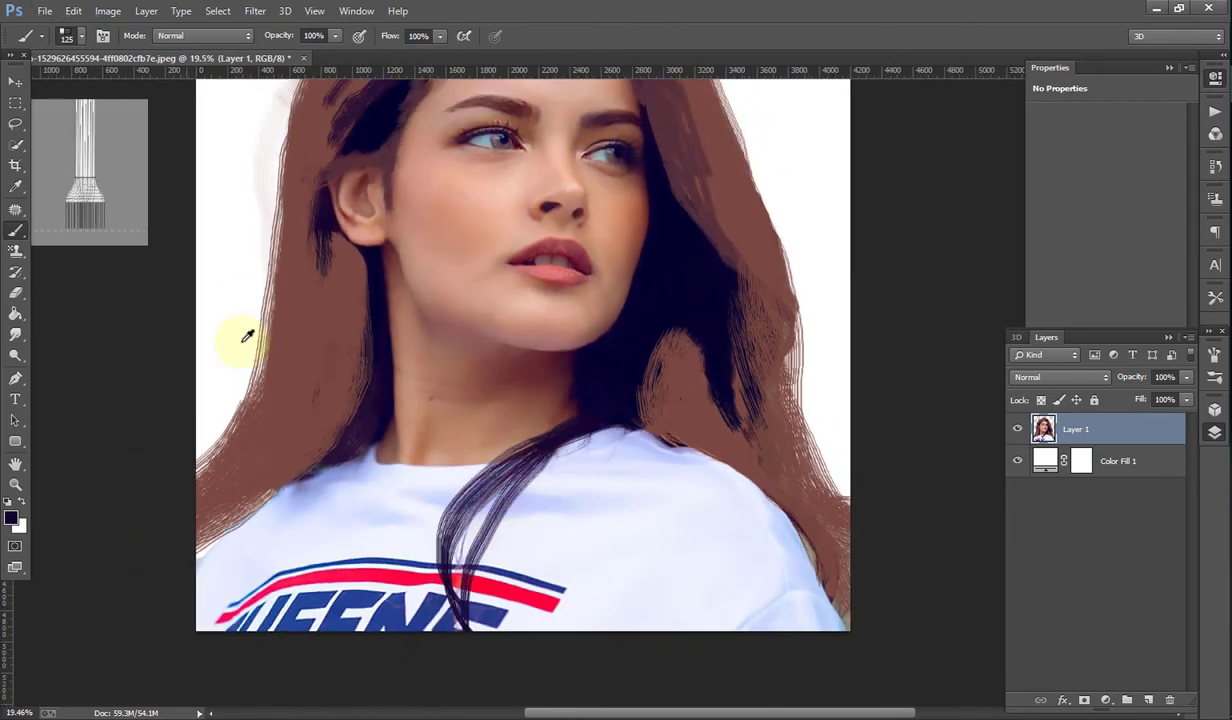
scroll(591, 82, up, 2)
scroll(542, 102, up, 3)
scroll(468, 121, up, 3)
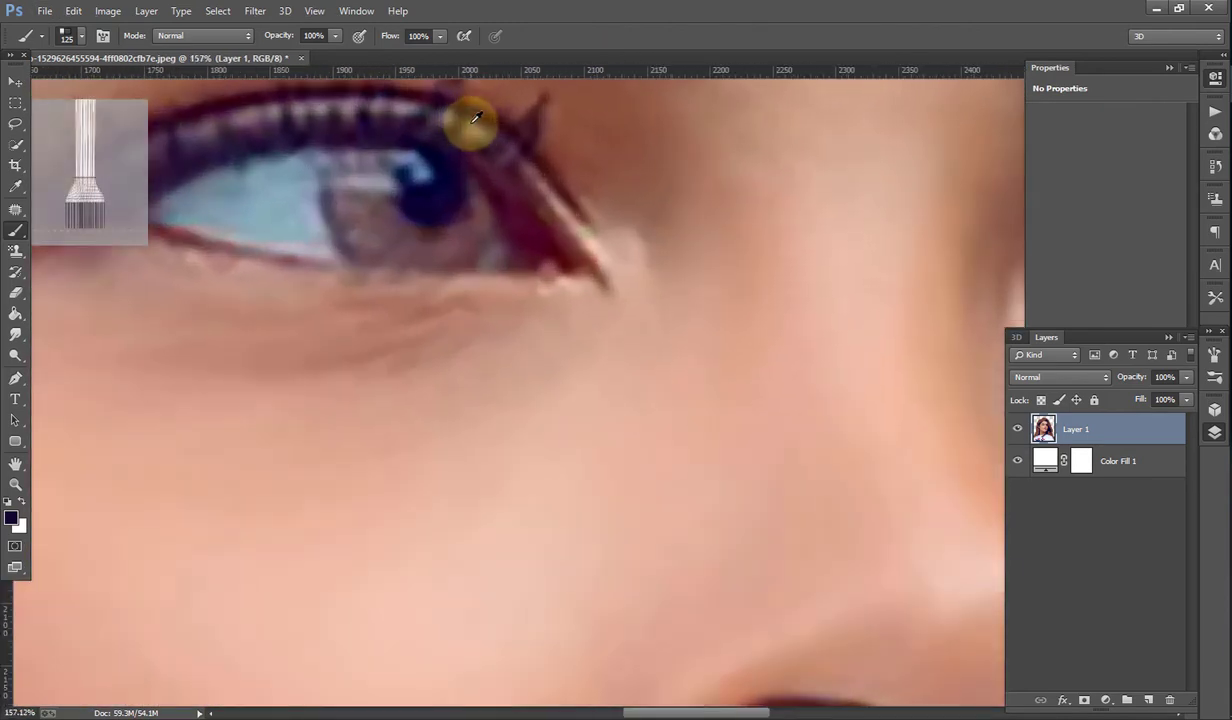
Step: Switch to a soft round brush tip sized 20 px
click(76, 36)
click(85, 160)
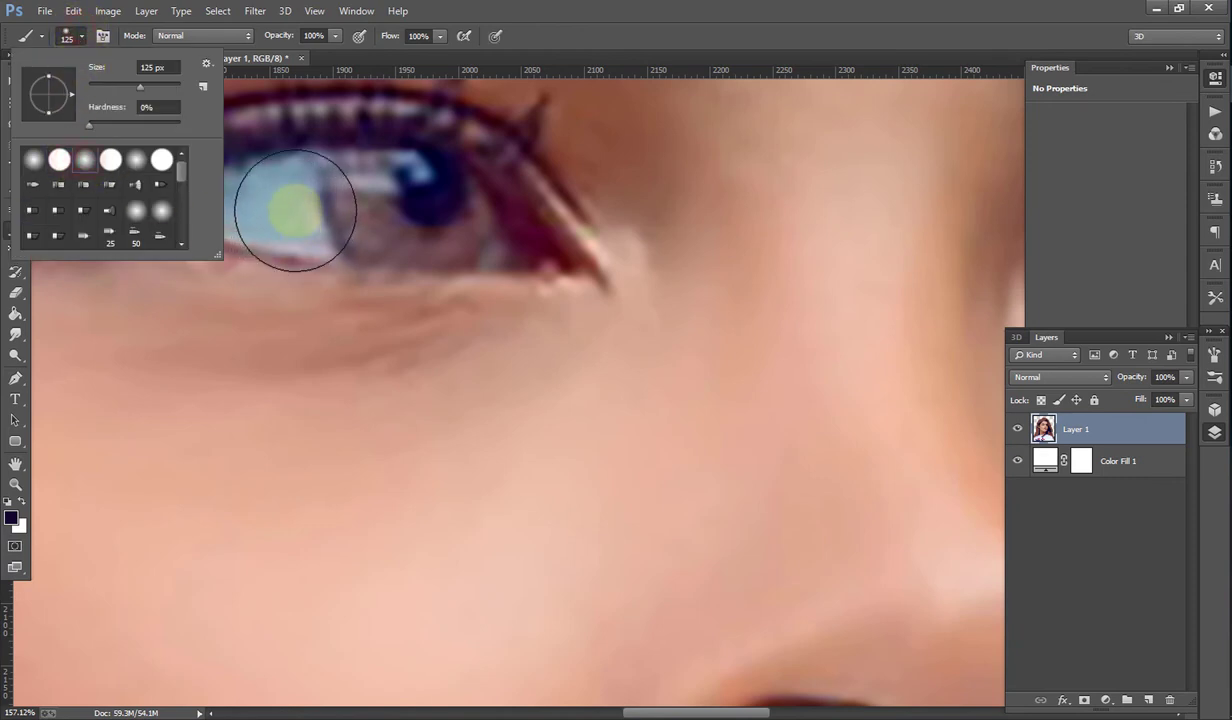
key(Return)
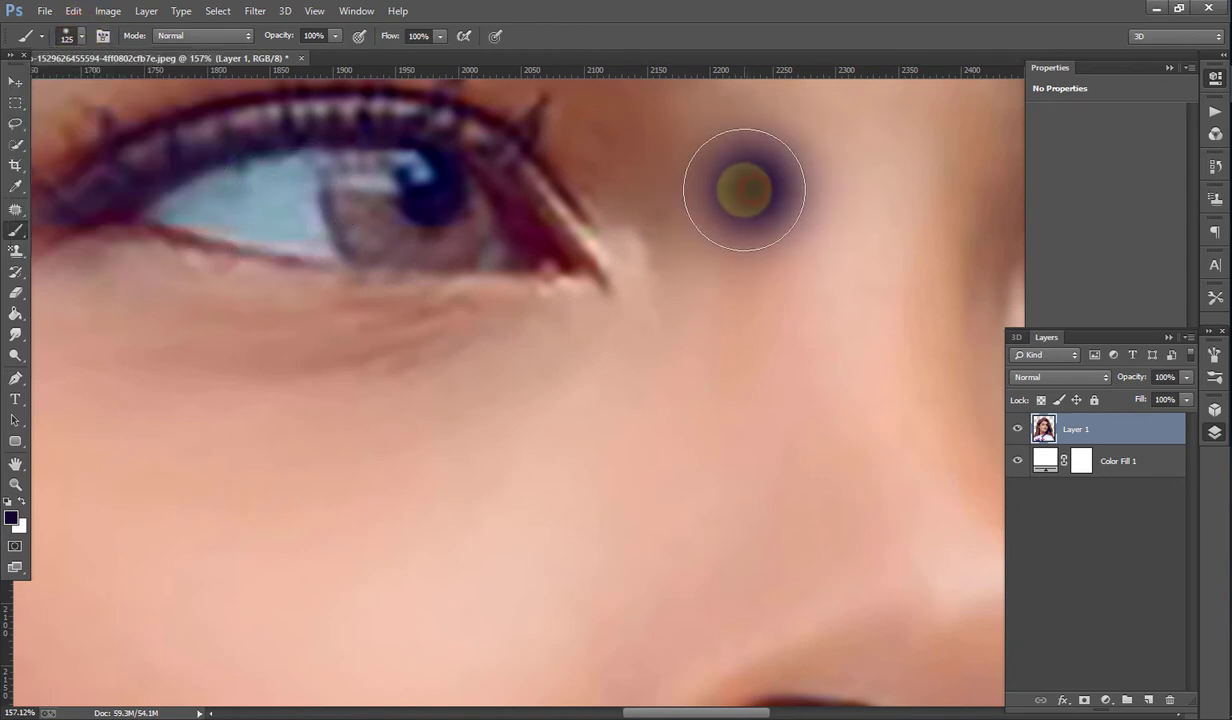
key(bracketleft)
key(bracketleft)
key(bracketleft)
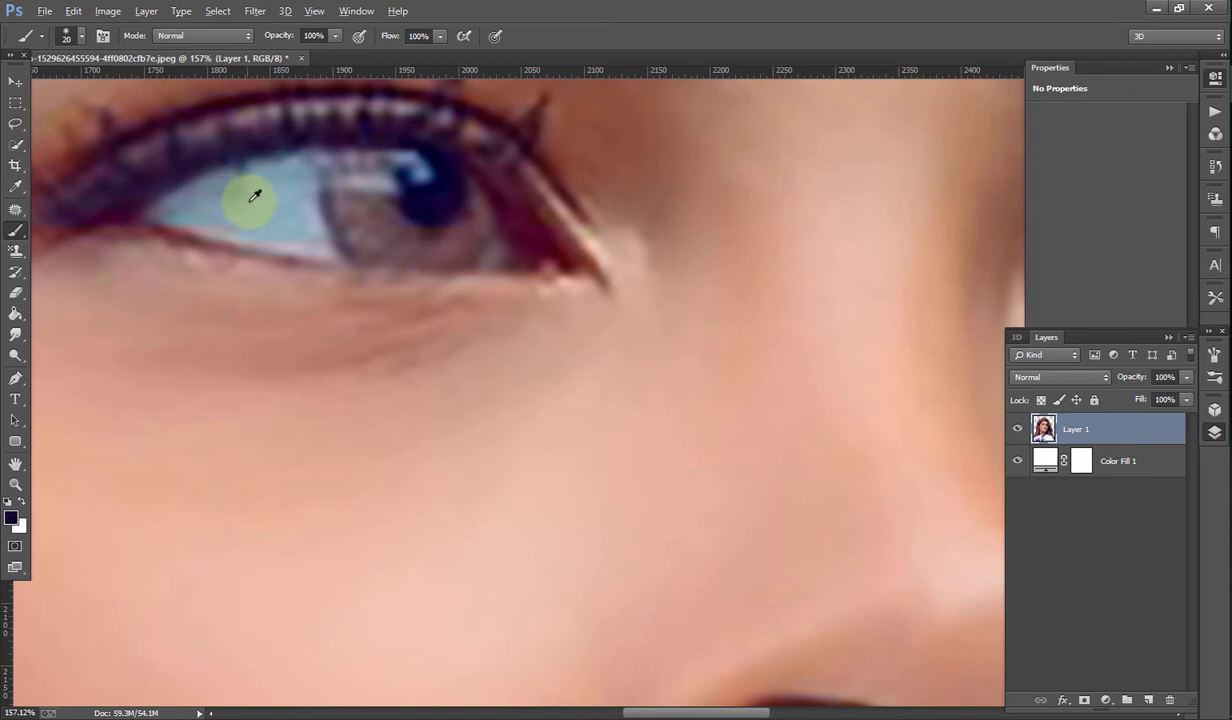
Step: Paint the left eye white flat light blue up to the iris edge
alt+click(255, 196)
mouse_move(268, 220)
mouse_down()
mouse_move(275, 173)
mouse_move(203, 181)
mouse_move(150, 212)
mouse_up()
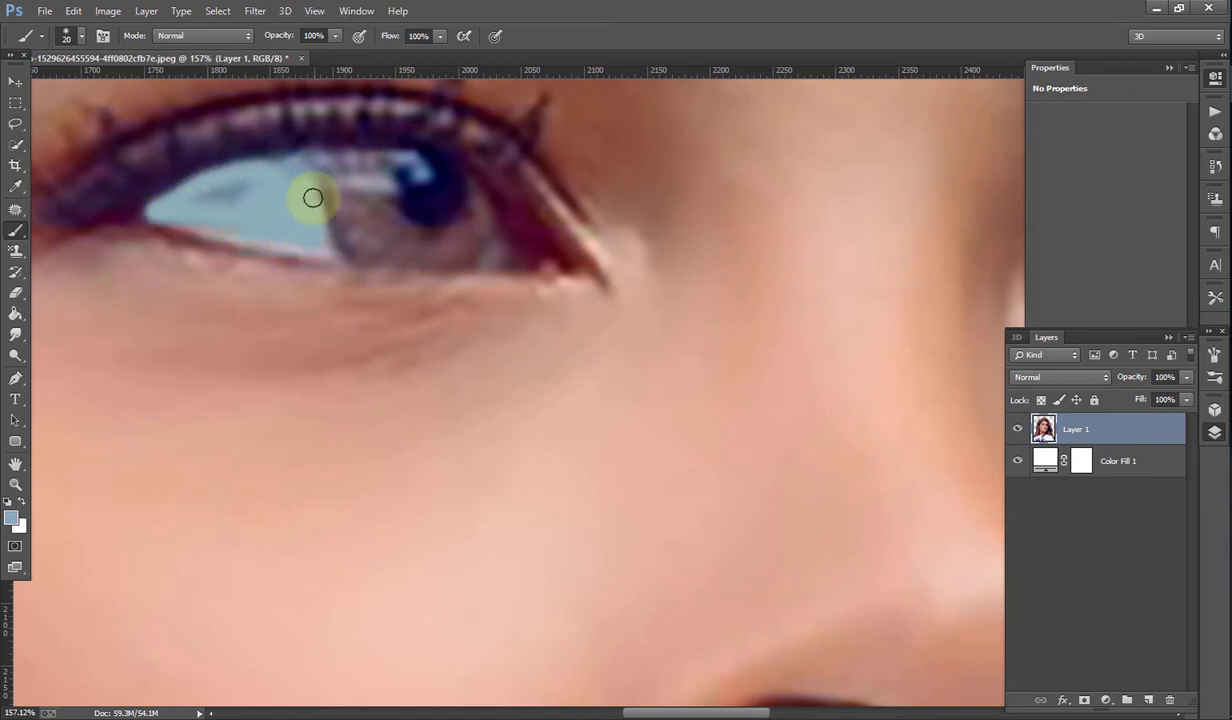
mouse_move(313, 198)
mouse_down()
mouse_move(316, 157)
mouse_move(198, 198)
mouse_move(292, 176)
mouse_up()
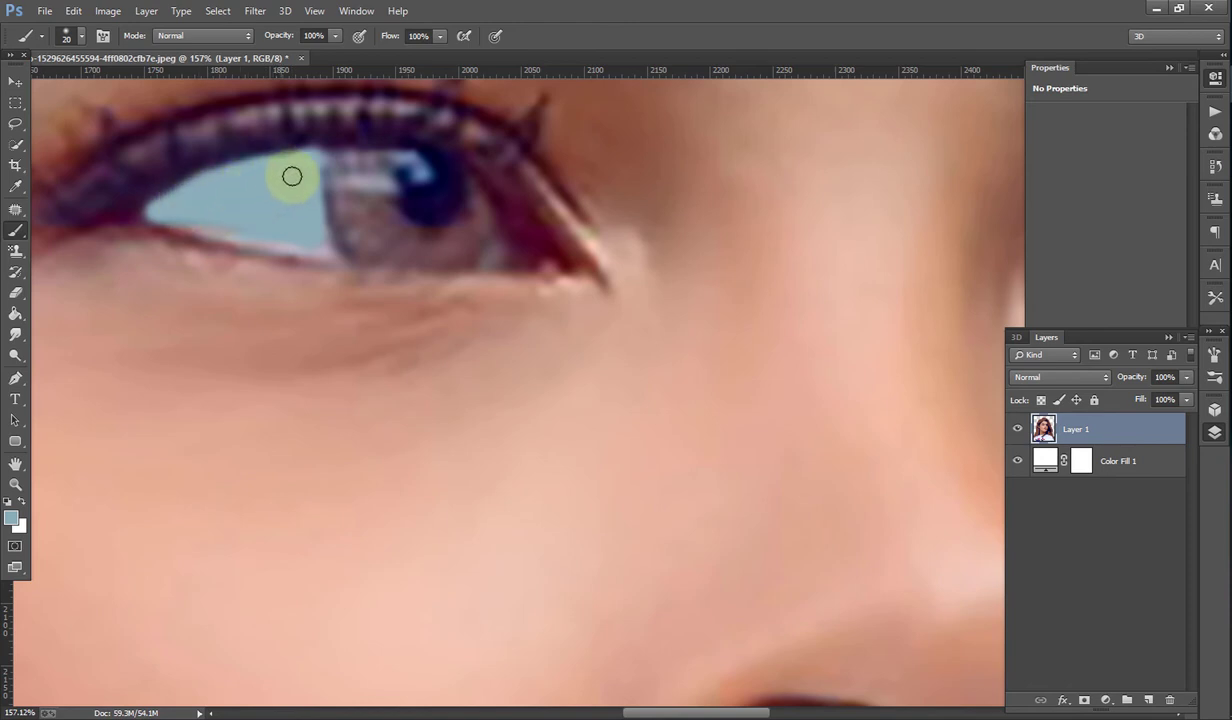
Step: Sample a dark mauve and paint it over the left iris
alt+click(364, 225)
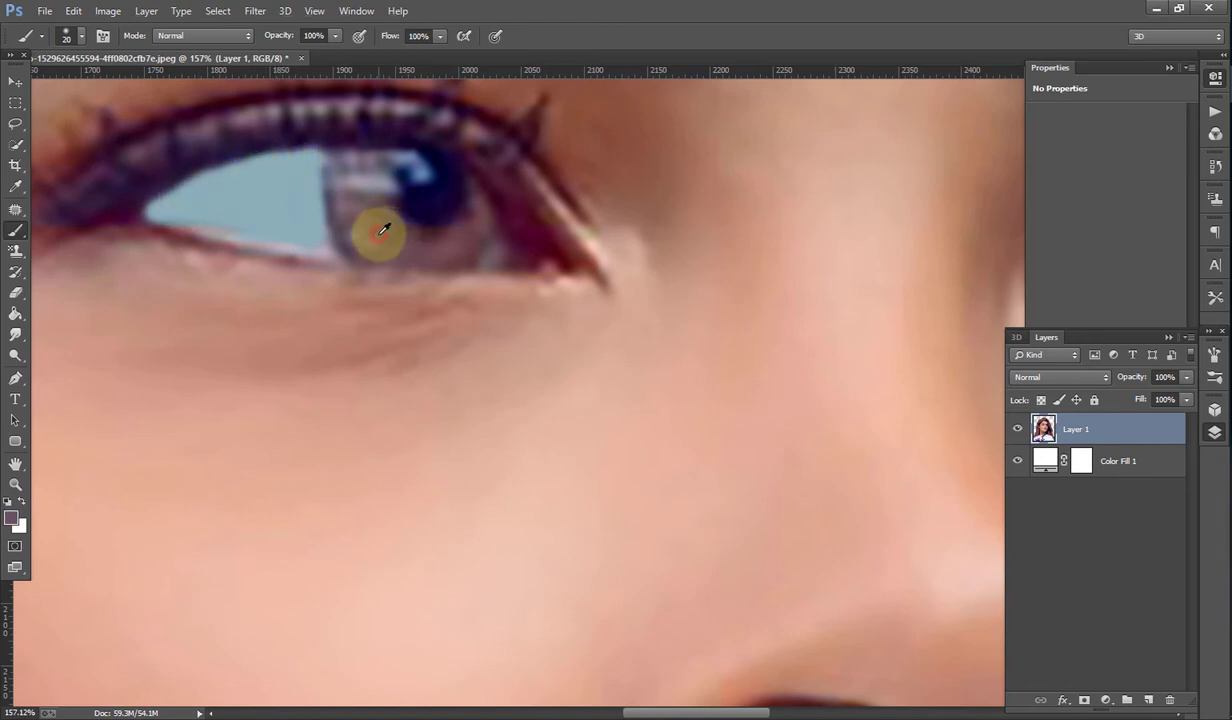
mouse_move(350, 203)
mouse_down()
mouse_move(366, 157)
mouse_move(349, 160)
mouse_move(357, 228)
mouse_move(399, 256)
mouse_move(462, 239)
mouse_move(478, 193)
mouse_move(454, 228)
mouse_move(393, 212)
mouse_move(385, 236)
mouse_move(424, 246)
mouse_move(373, 182)
mouse_move(424, 172)
mouse_move(445, 192)
mouse_move(358, 247)
mouse_move(330, 193)
mouse_move(342, 228)
mouse_move(357, 203)
mouse_up()
scroll(333, 151, down, 3)
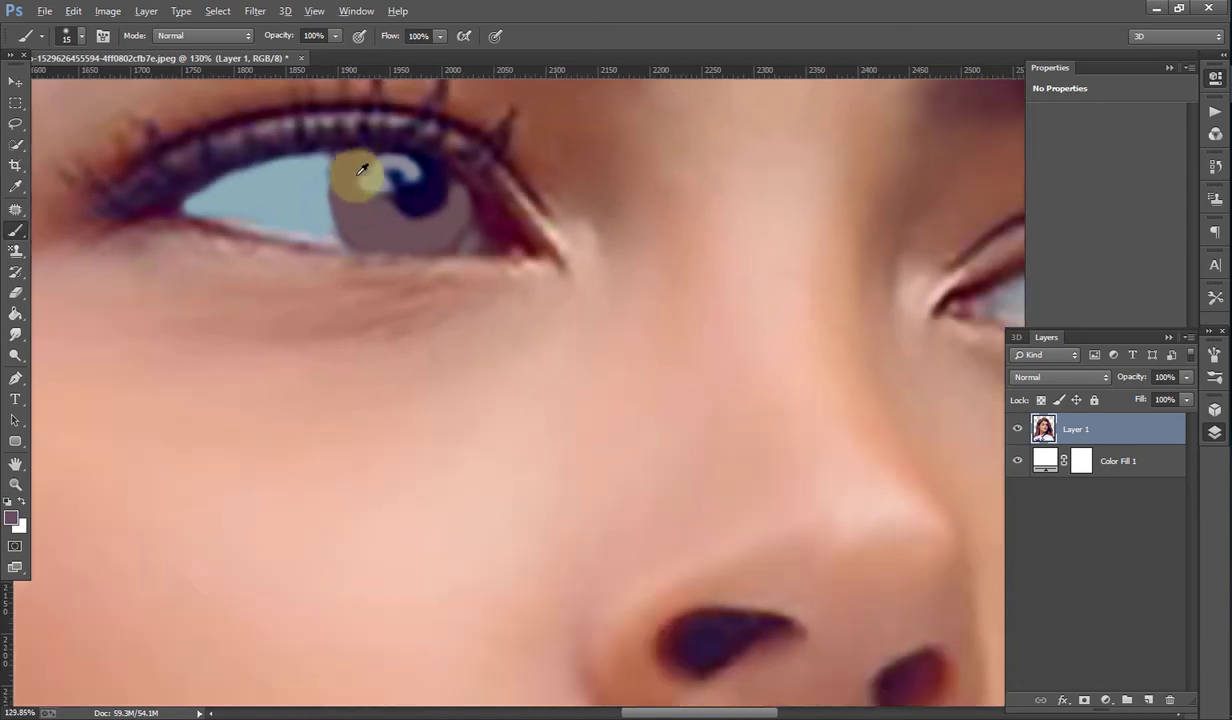
scroll(400, 180, down, 2)
scroll(616, 209, up, 3)
scroll(508, 176, up, 3)
Step: Reshape the right iris in mauve and paint its top light lavender with a larger brush
mouse_move(508, 176)
mouse_down()
mouse_move(462, 165)
mouse_move(475, 197)
mouse_move(434, 187)
mouse_move(462, 286)
mouse_move(567, 298)
mouse_move(601, 252)
mouse_move(511, 261)
mouse_move(440, 198)
mouse_move(456, 245)
mouse_move(536, 280)
mouse_move(494, 221)
mouse_move(421, 212)
mouse_move(558, 290)
mouse_move(572, 267)
mouse_move(533, 222)
mouse_up()
key(bracketright)
key(bracketright)
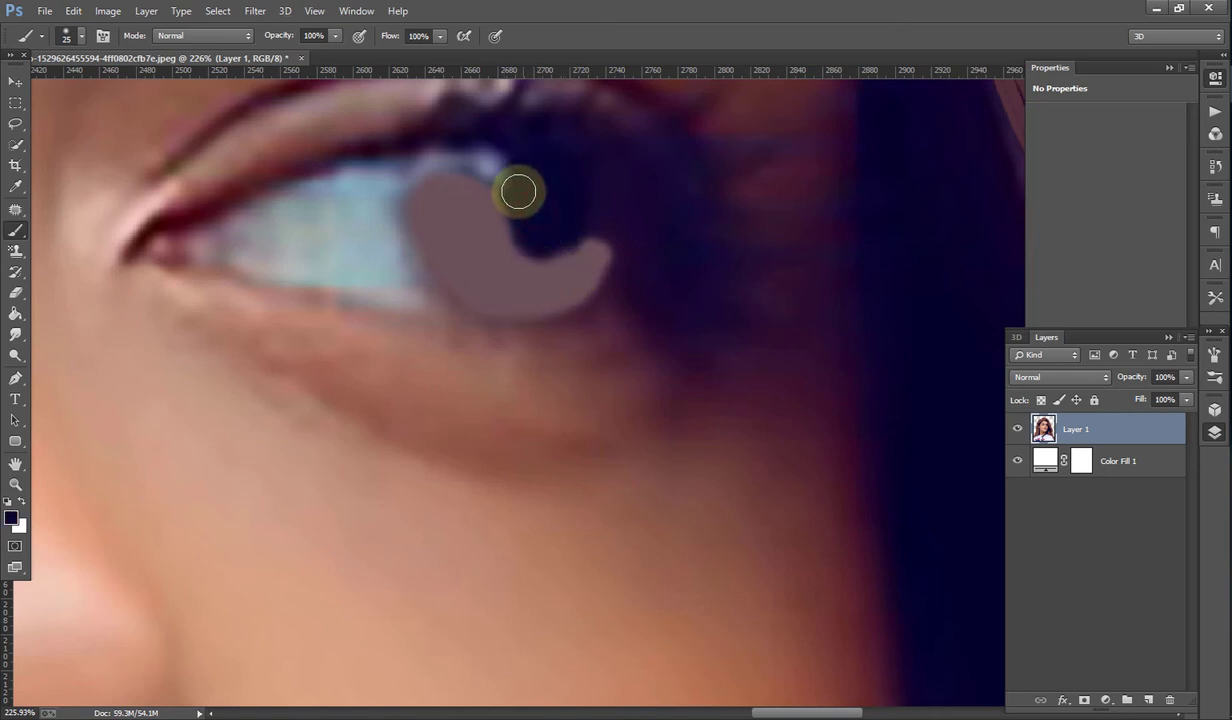
alt+click(493, 160)
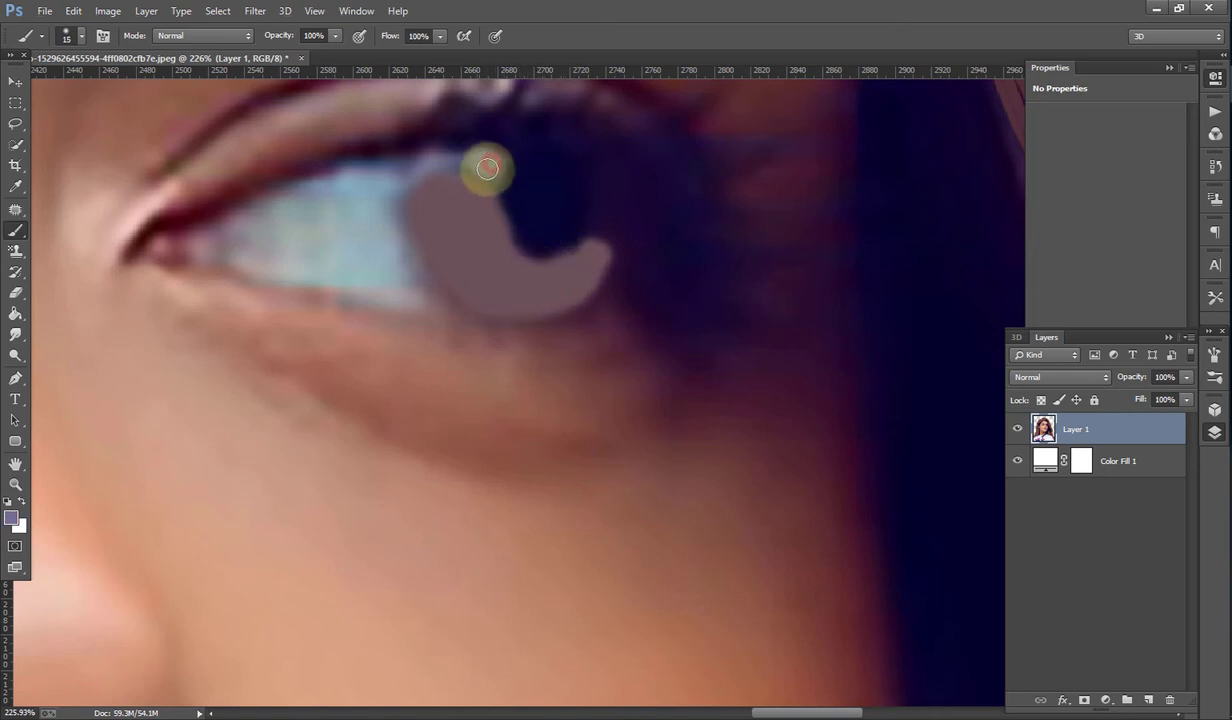
drag(469, 159, 393, 183)
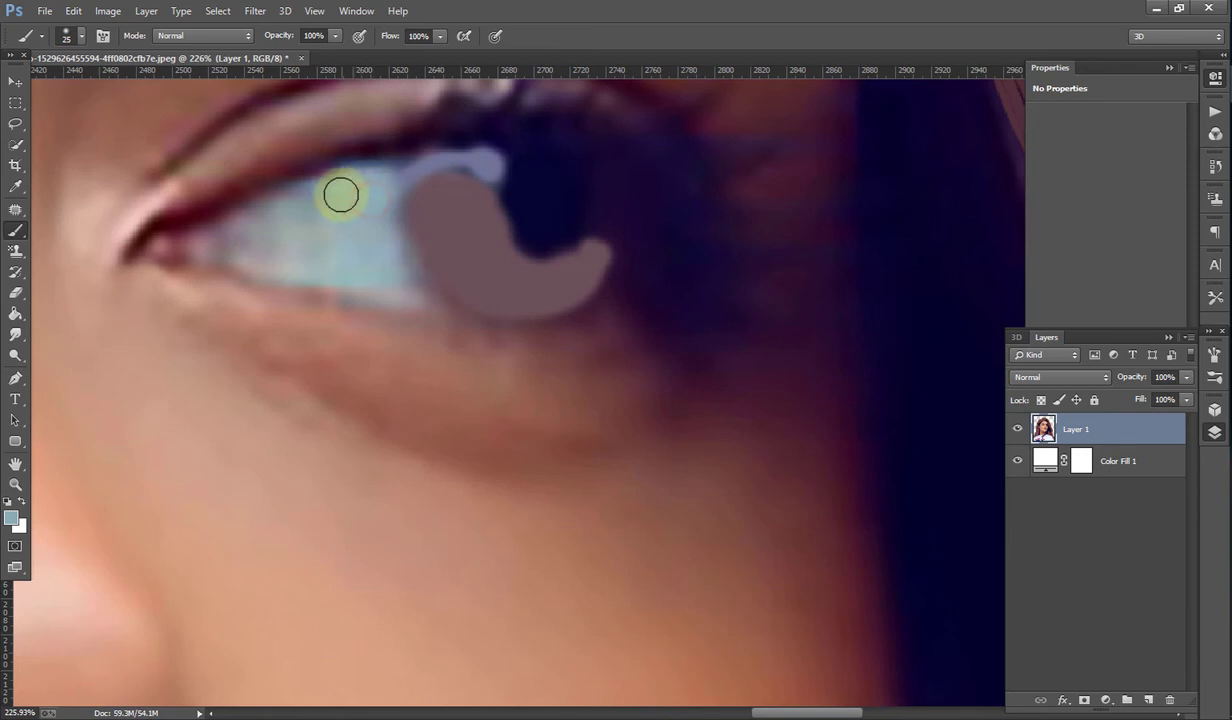
Step: Paint the right eye white pale blue toward the inner corner, then shrink the brush to 10
mouse_move(340, 195)
mouse_down()
mouse_move(253, 223)
mouse_move(308, 261)
mouse_move(308, 242)
mouse_move(373, 263)
mouse_up()
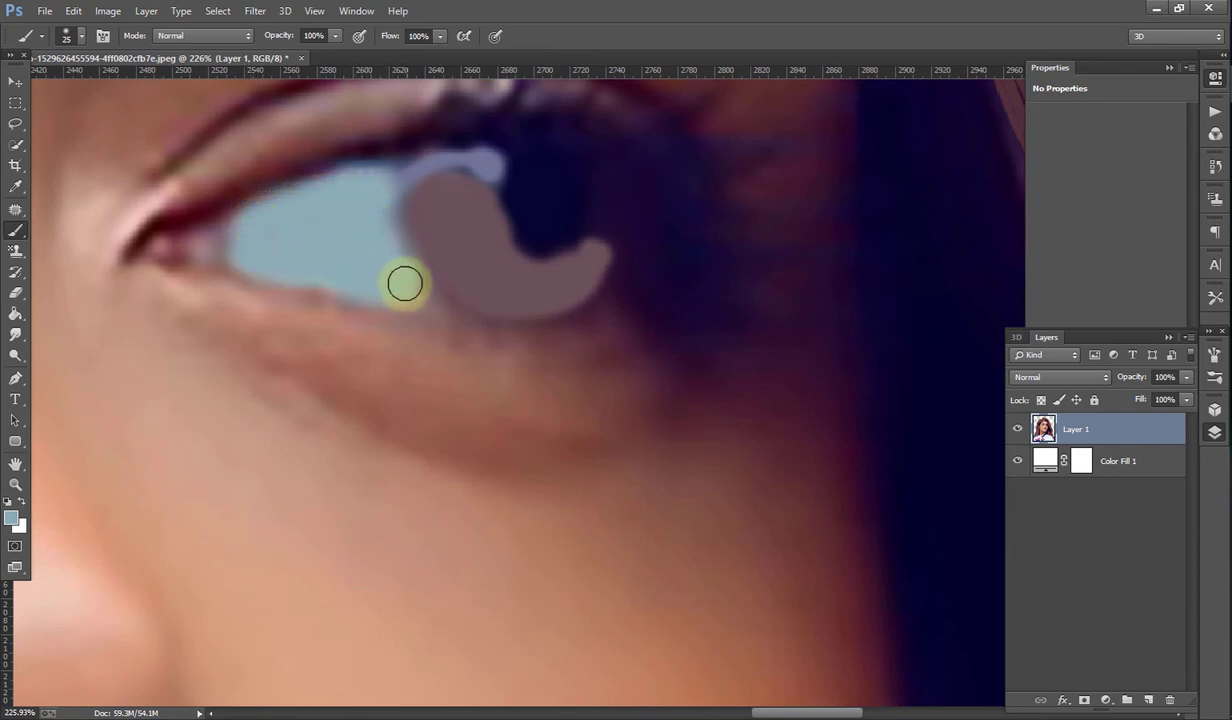
key(p)
key(b)
key(bracketleft)
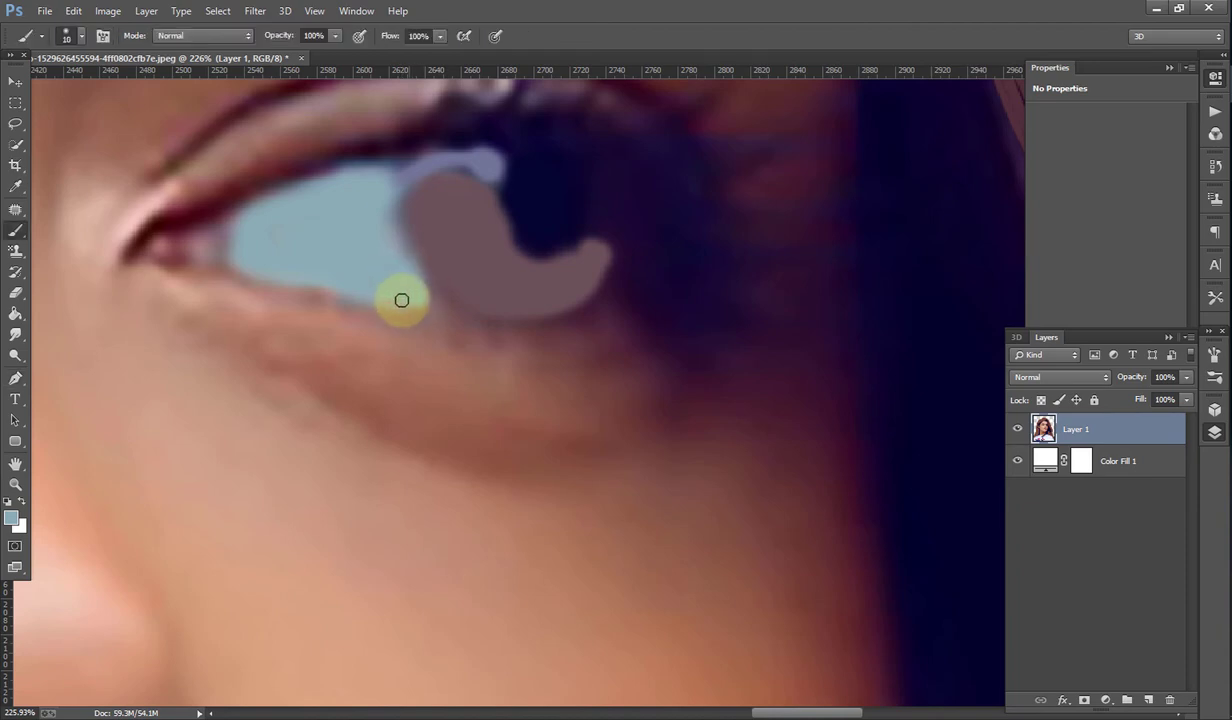
alt+scroll(403, 285, down, 3)
alt+scroll(405, 272, down, 3)
alt+scroll(405, 267, down, 3)
Step: Sample the lower lip's pink and paint the lower lip flat pink with a 35 px brush
alt+scroll(405, 258, down, 2)
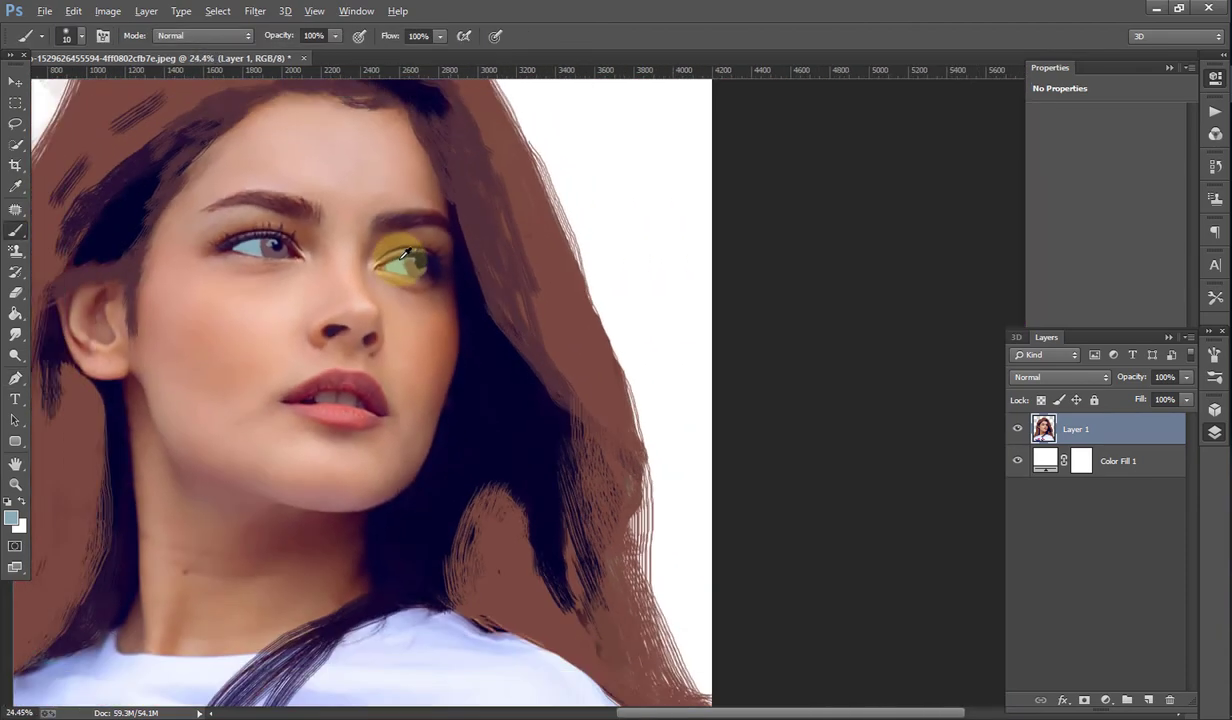
alt+scroll(405, 255, down, 2)
alt+scroll(591, 256, up, 1)
alt+scroll(600, 349, up, 4)
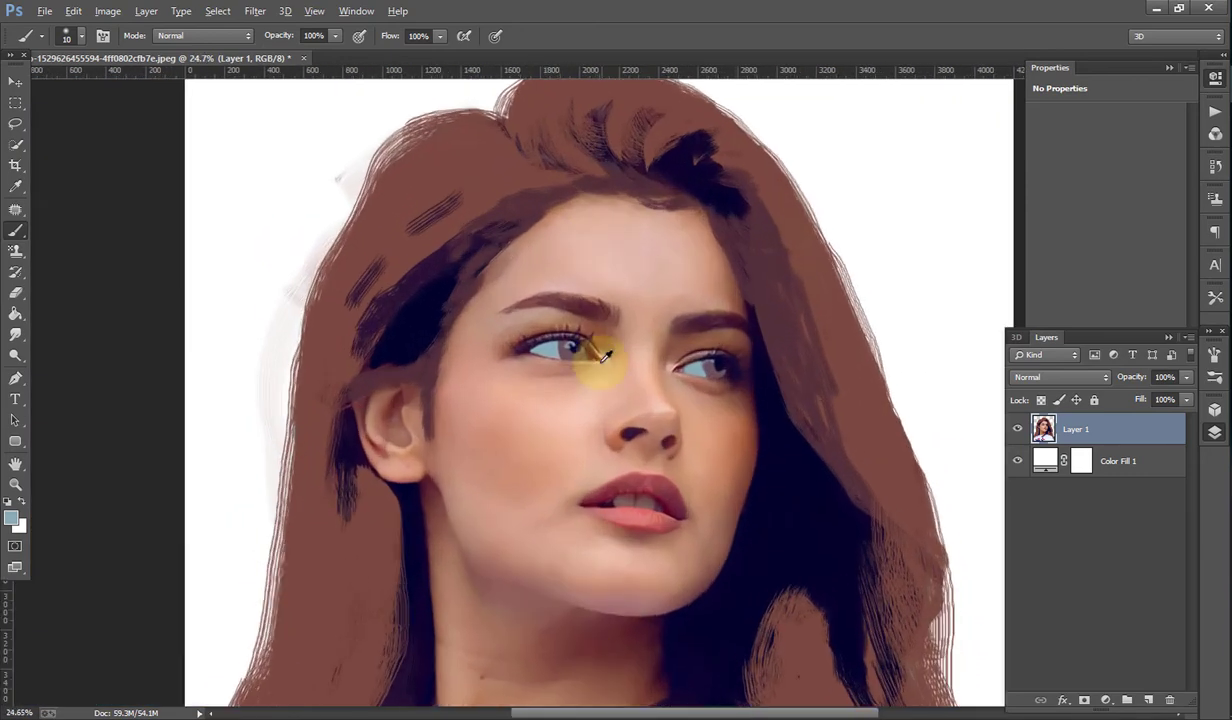
alt+scroll(720, 352, up, 4)
alt+scroll(604, 403, up, 2)
alt+click(567, 446)
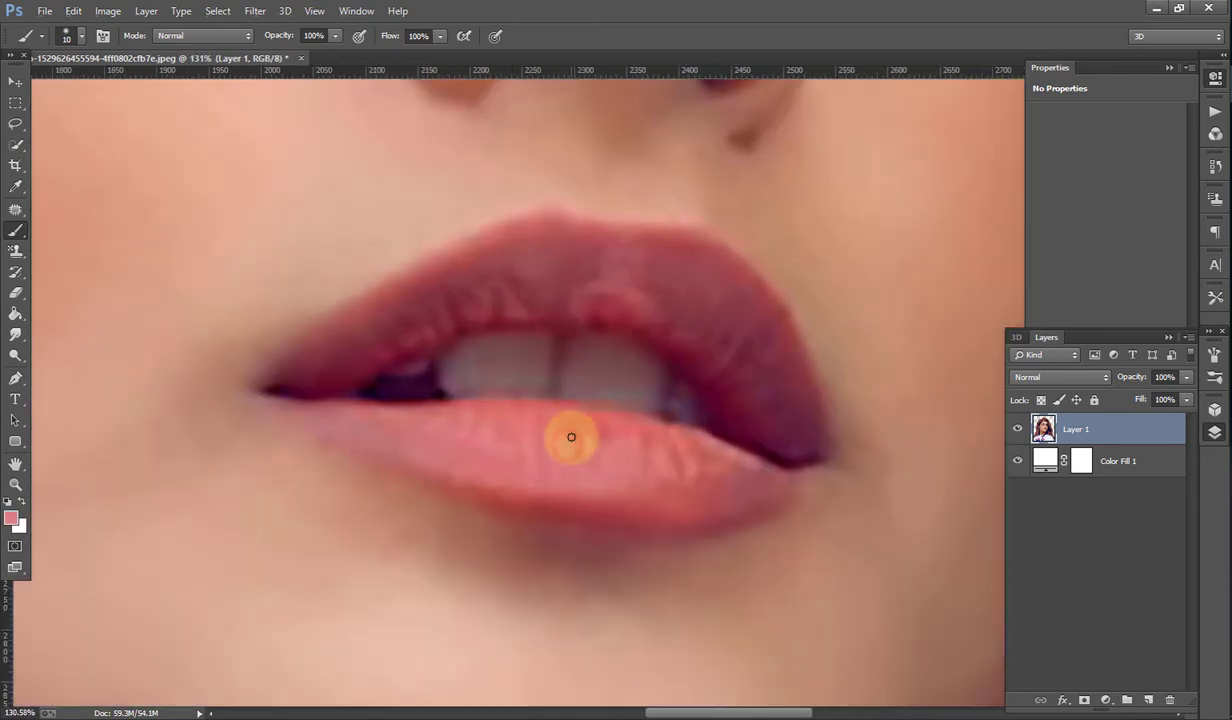
key(bracketright)
mouse_move(571, 437)
mouse_down()
mouse_move(610, 459)
mouse_move(591, 432)
mouse_move(536, 421)
mouse_move(322, 415)
mouse_move(500, 473)
mouse_move(767, 495)
mouse_move(671, 445)
mouse_move(734, 486)
mouse_move(683, 452)
mouse_up()
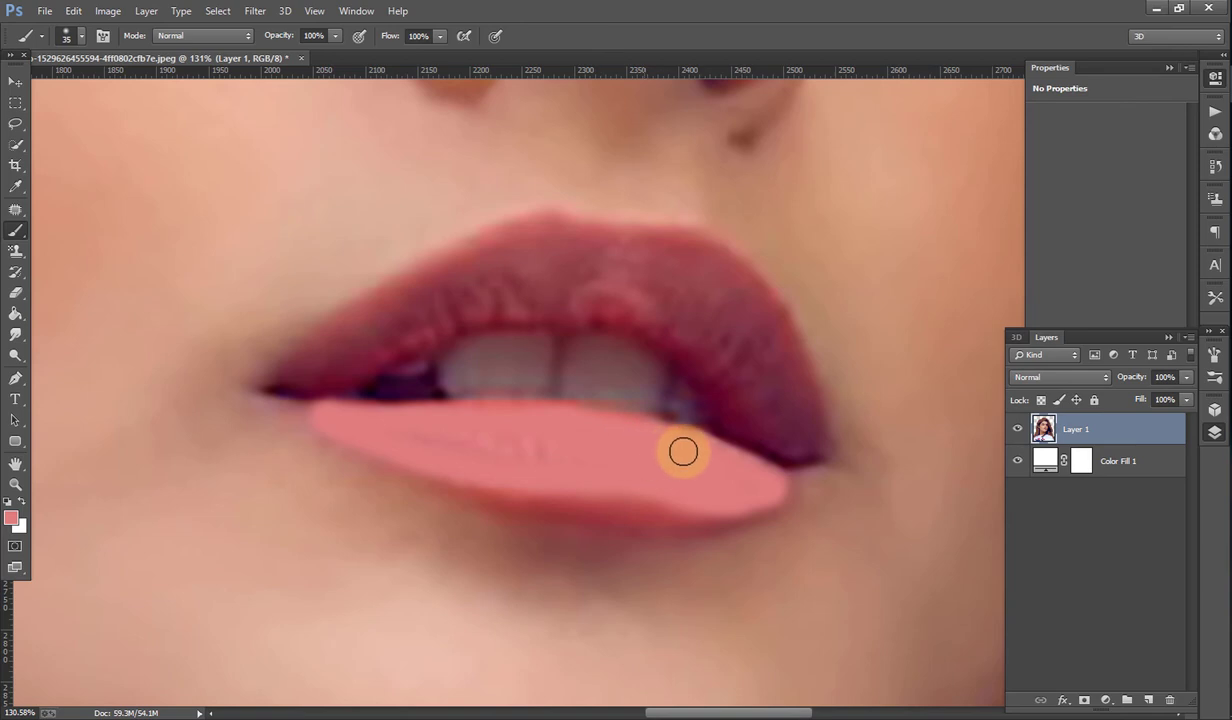
Step: Paint a darker red edge along the bottom of the lower lip
alt+click(590, 515)
mouse_move(623, 514)
mouse_down()
mouse_move(586, 512)
mouse_move(690, 530)
mouse_up()
key(bracketleft)
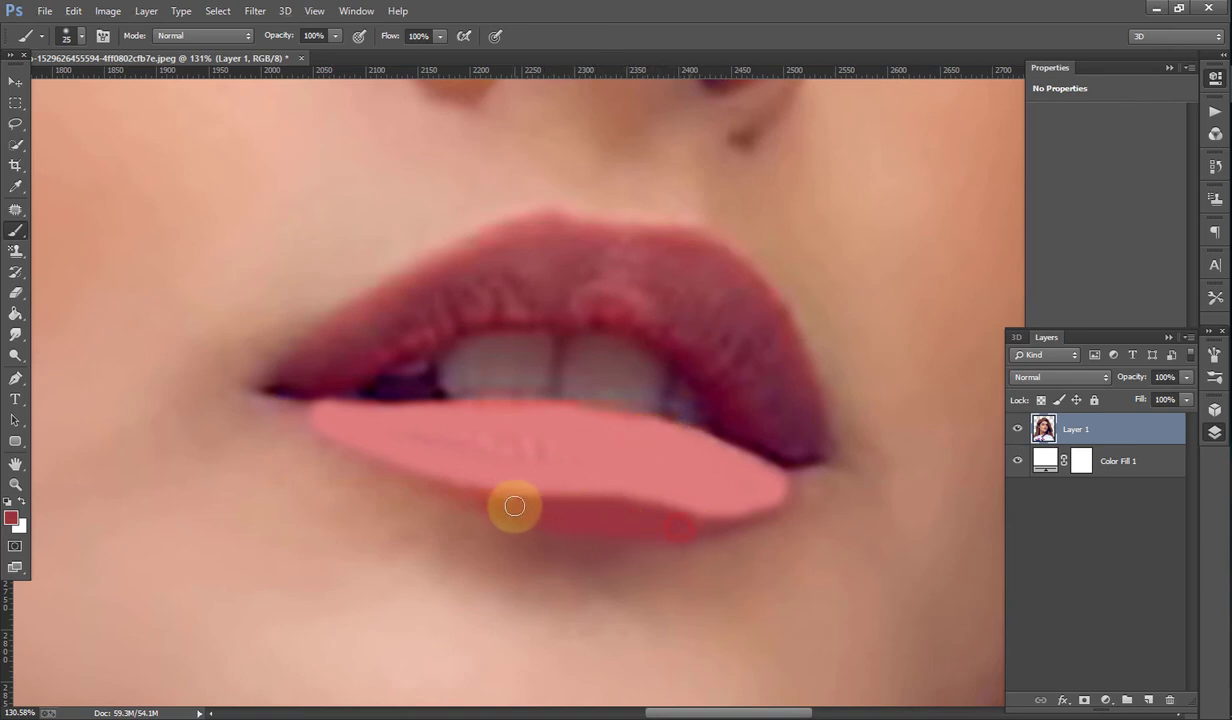
drag(470, 494, 789, 514)
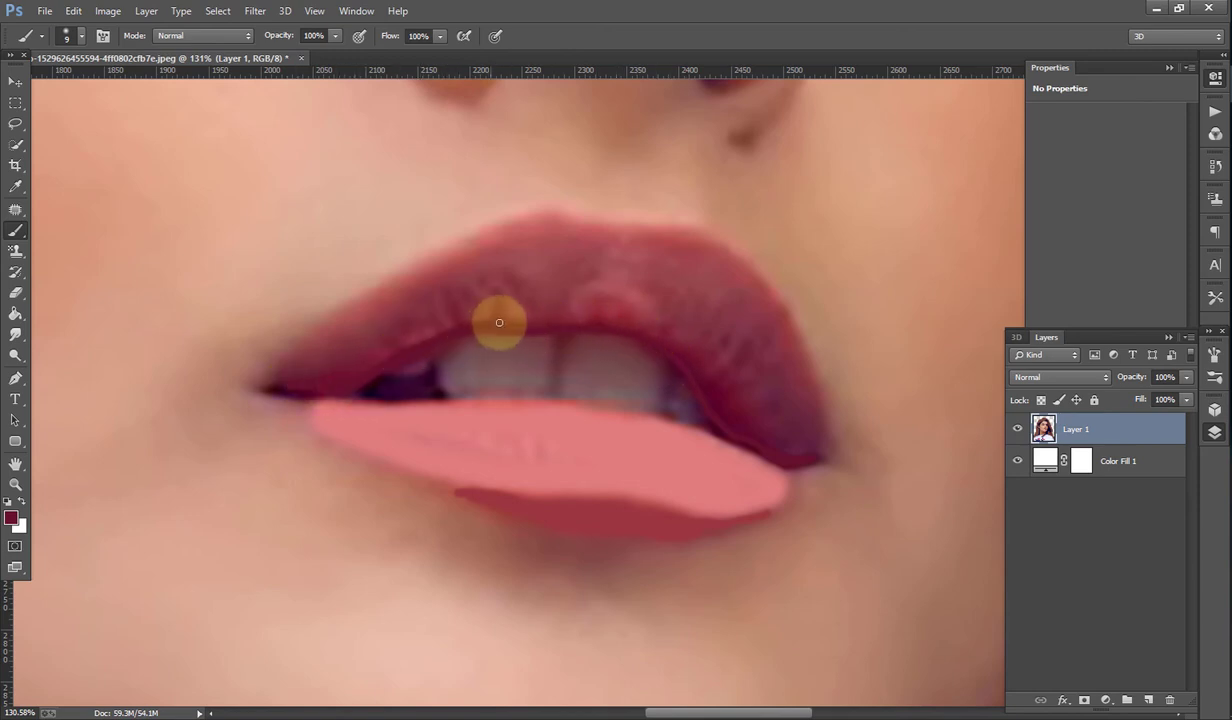
Step: Paint dark red along the upper lip's lower edge, then fill the upper lip flat red
key(bracketright)
key(bracketright)
key(bracketright)
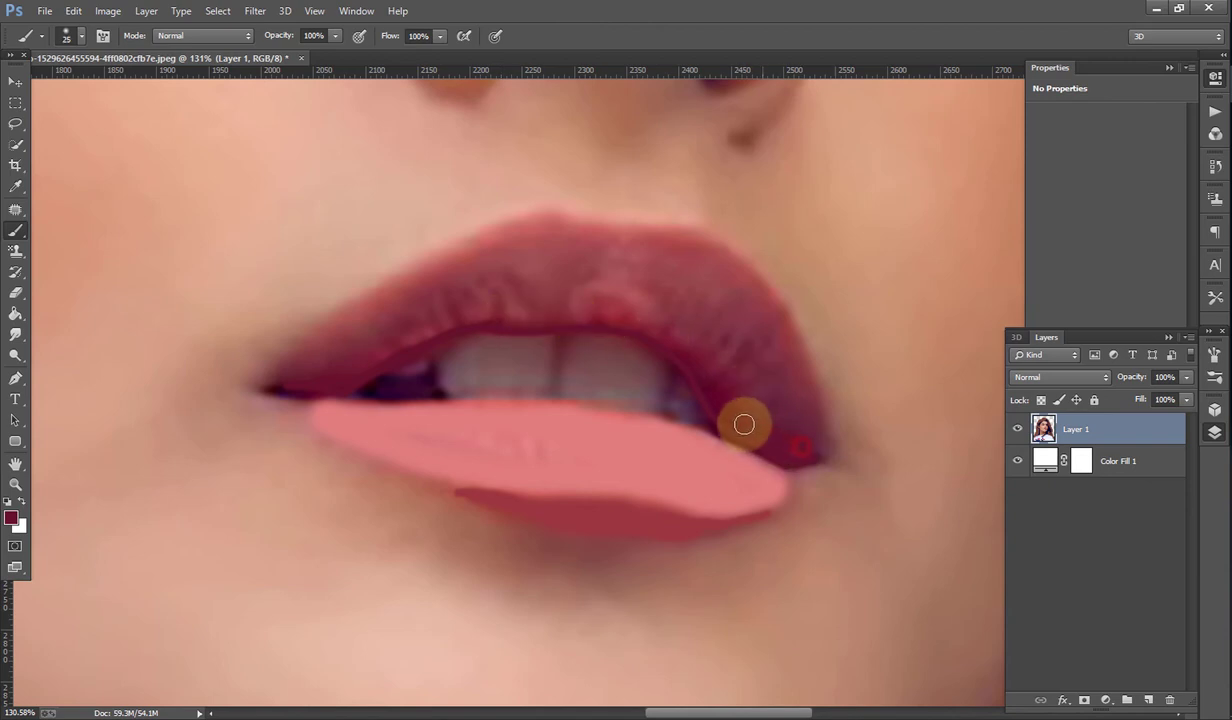
mouse_move(708, 395)
mouse_down()
mouse_move(720, 390)
mouse_move(624, 322)
mouse_move(528, 316)
mouse_move(427, 331)
mouse_up()
mouse_move(520, 305)
mouse_down()
mouse_move(392, 324)
mouse_move(320, 380)
mouse_up()
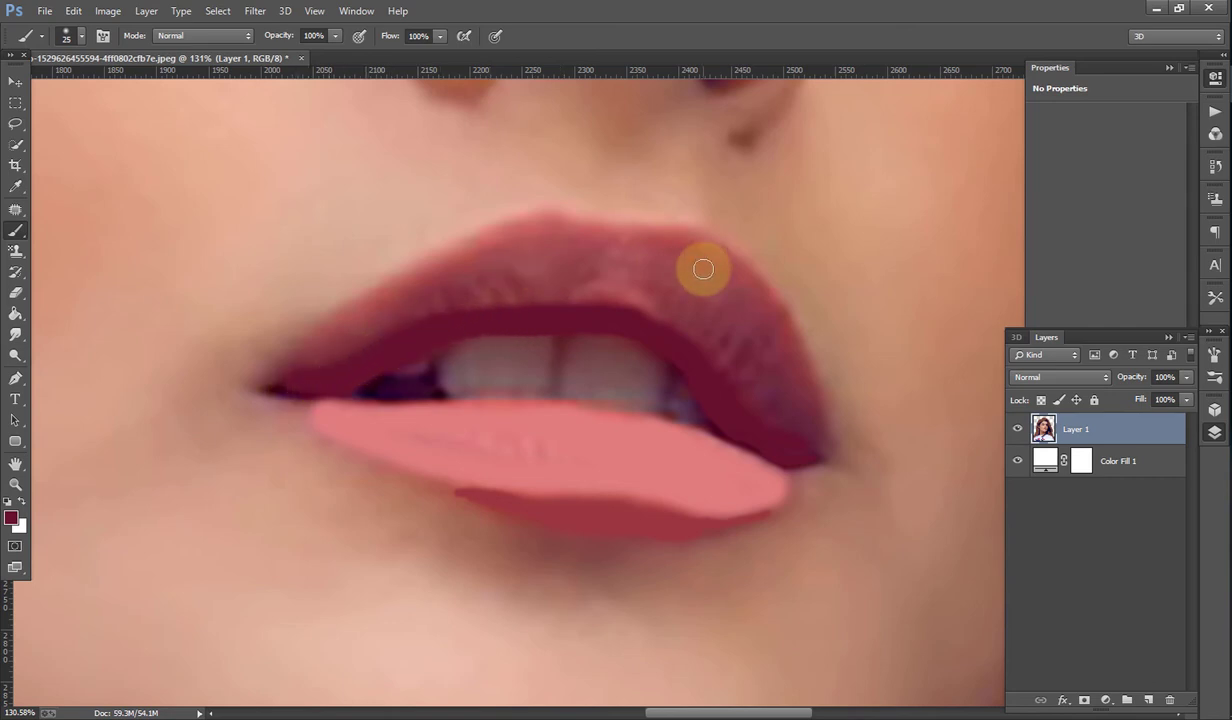
alt+click(687, 287)
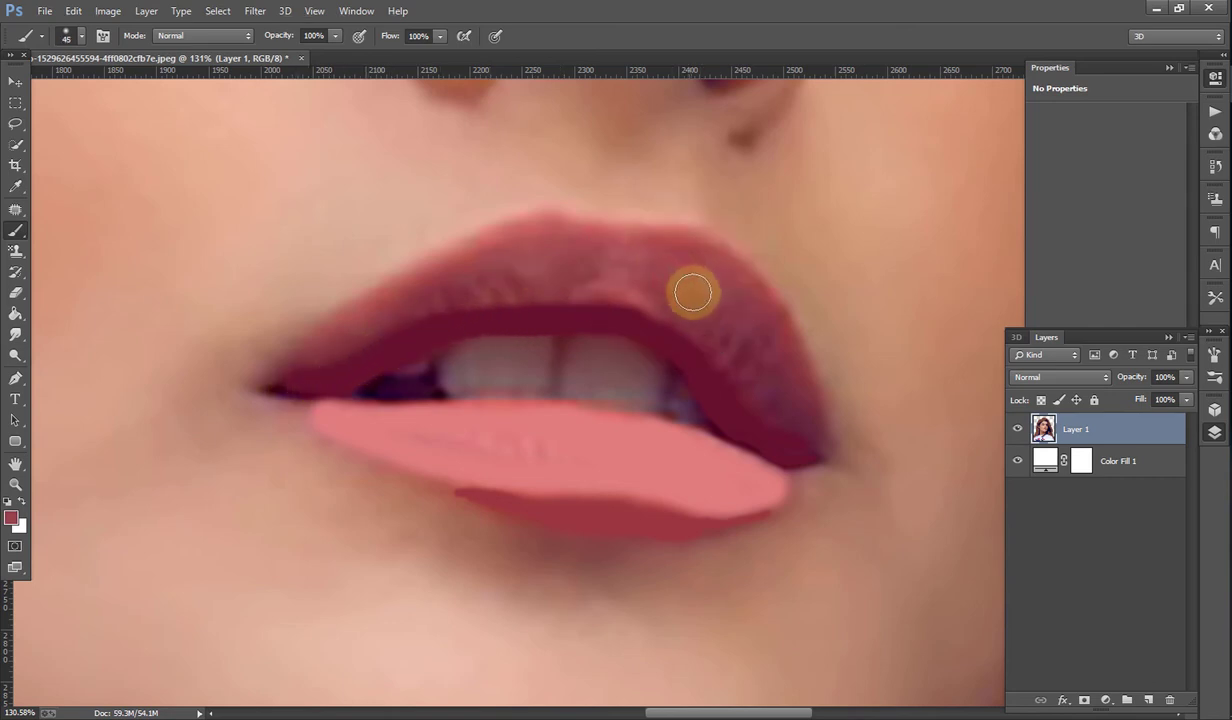
key(bracketright)
key(bracketright)
key(bracketright)
mouse_move(790, 405)
mouse_down()
mouse_move(725, 331)
mouse_move(776, 371)
mouse_move(803, 440)
mouse_move(687, 275)
mouse_move(473, 278)
mouse_move(379, 311)
mouse_move(484, 280)
mouse_move(352, 319)
mouse_move(291, 355)
mouse_move(344, 338)
mouse_move(290, 386)
mouse_move(306, 382)
mouse_move(267, 385)
mouse_move(467, 379)
mouse_move(421, 390)
mouse_move(421, 376)
mouse_move(394, 374)
mouse_move(385, 390)
mouse_move(434, 394)
mouse_move(369, 392)
mouse_move(418, 360)
mouse_move(432, 382)
mouse_move(433, 364)
mouse_move(418, 385)
mouse_up()
key(bracketleft)
key(bracketleft)
alt+click(292, 385)
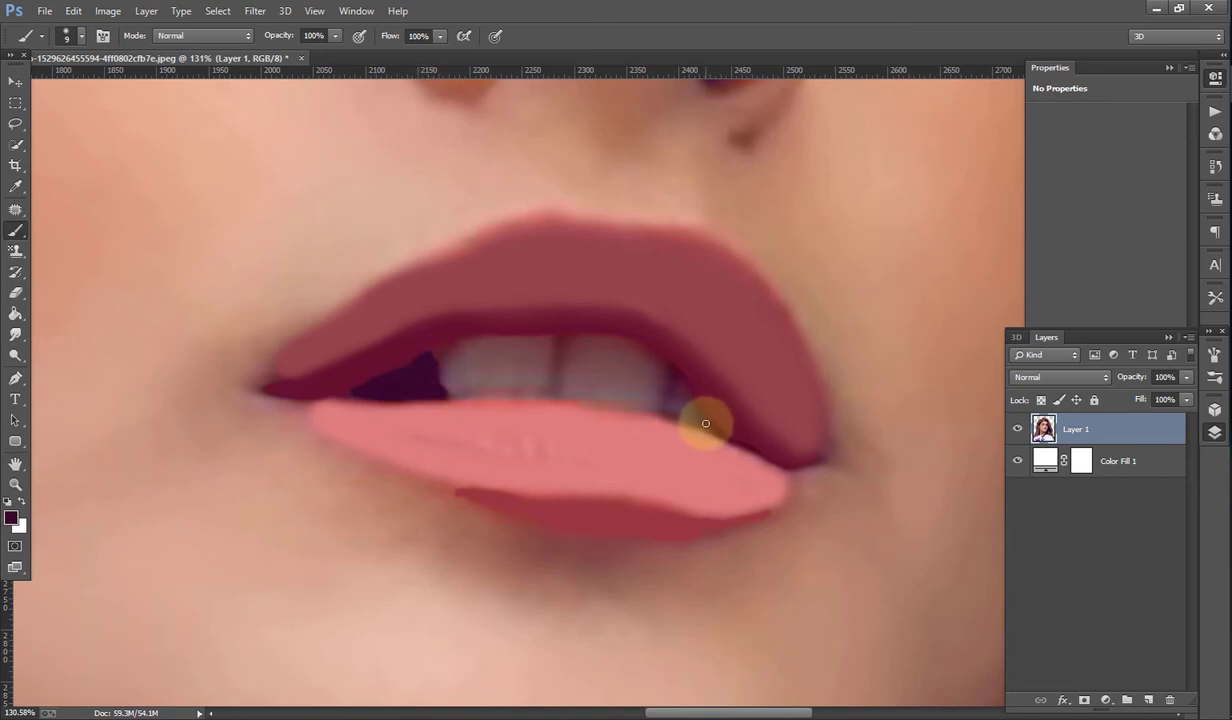
Step: Darken the edge right of the teeth and paint both front teeth flat mauve-grey
mouse_move(719, 432)
mouse_down()
mouse_move(773, 432)
mouse_move(672, 367)
mouse_move(669, 389)
mouse_move(674, 371)
mouse_up()
alt+click(605, 373)
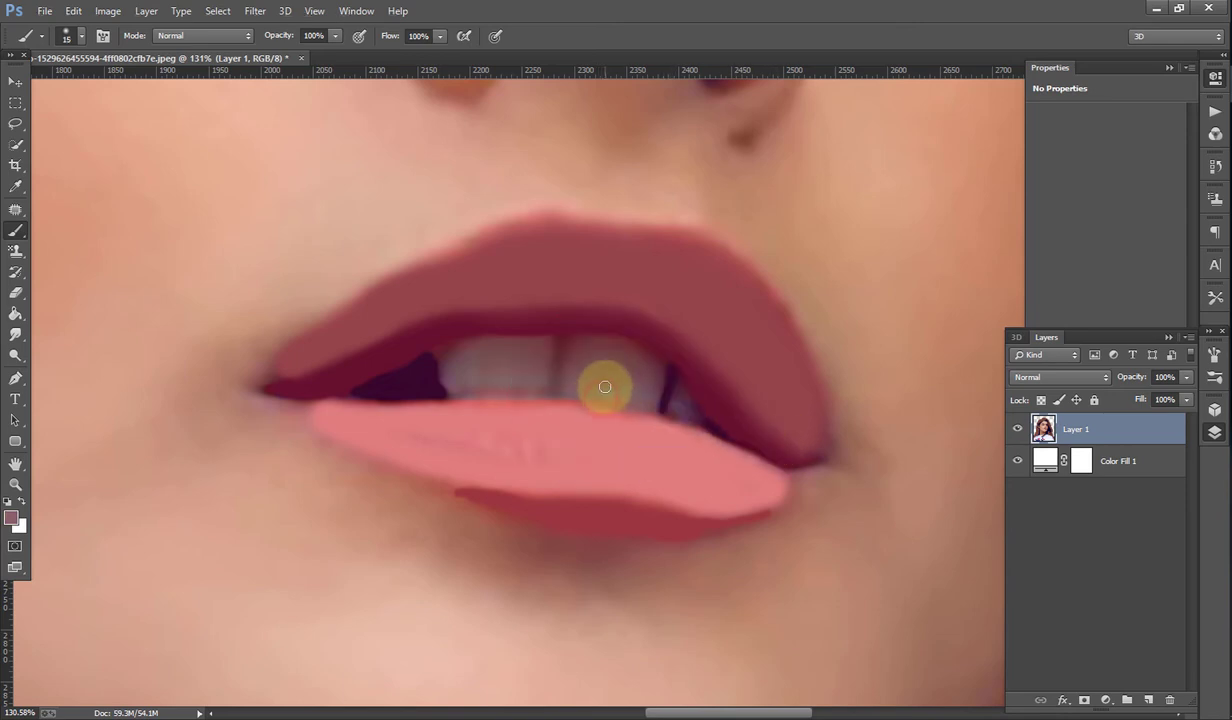
alt+click(601, 379)
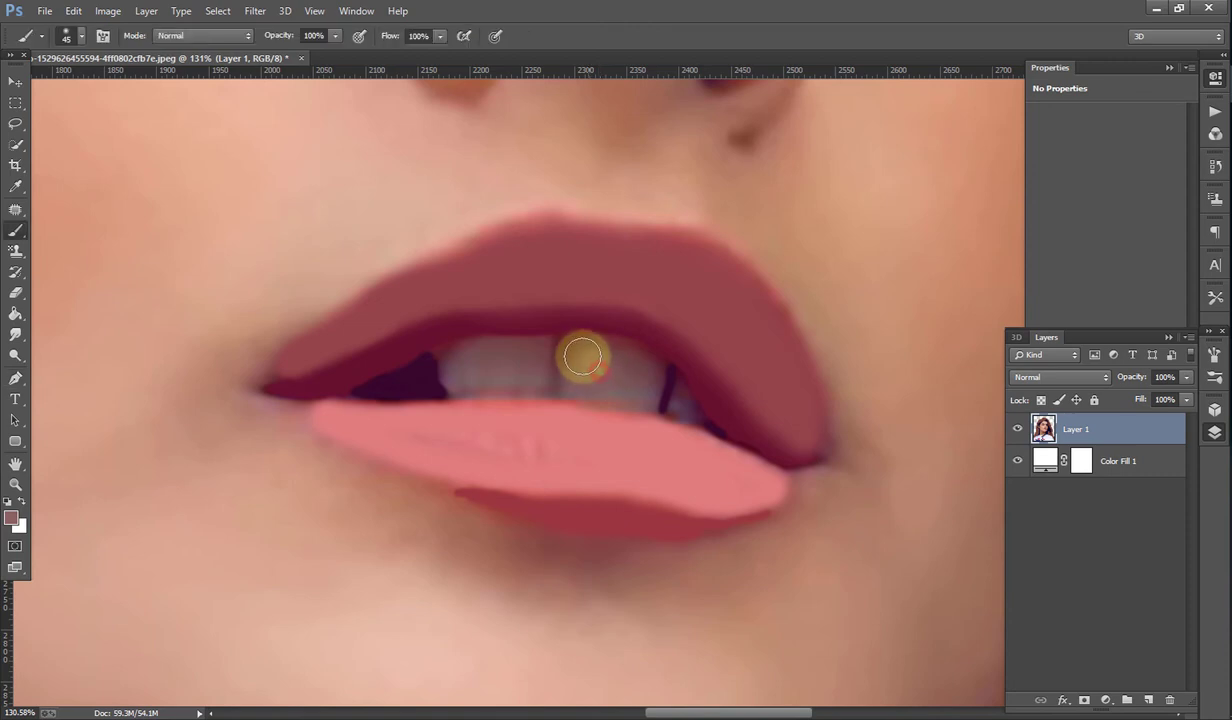
mouse_move(583, 357)
mouse_down()
mouse_move(610, 357)
mouse_move(632, 385)
mouse_move(591, 365)
mouse_up()
alt+click(507, 372)
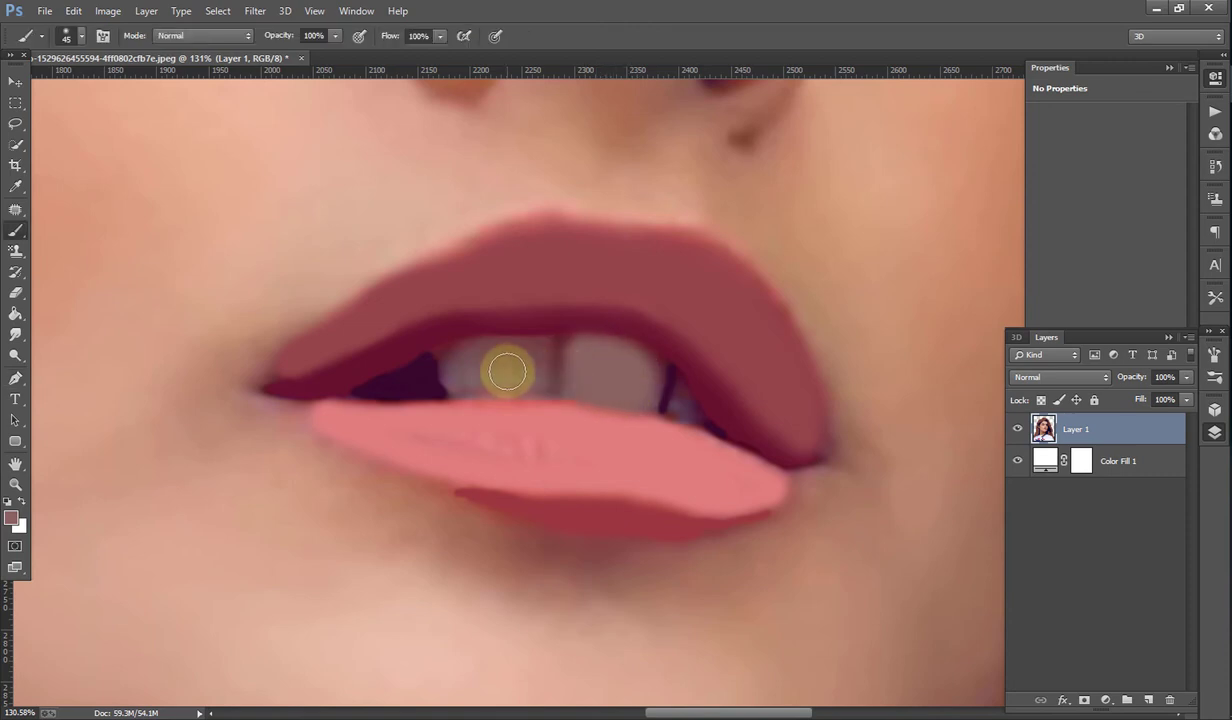
mouse_move(507, 372)
mouse_down()
mouse_move(467, 357)
mouse_move(498, 357)
mouse_move(511, 376)
mouse_move(475, 377)
mouse_move(522, 366)
mouse_up()
click(696, 405)
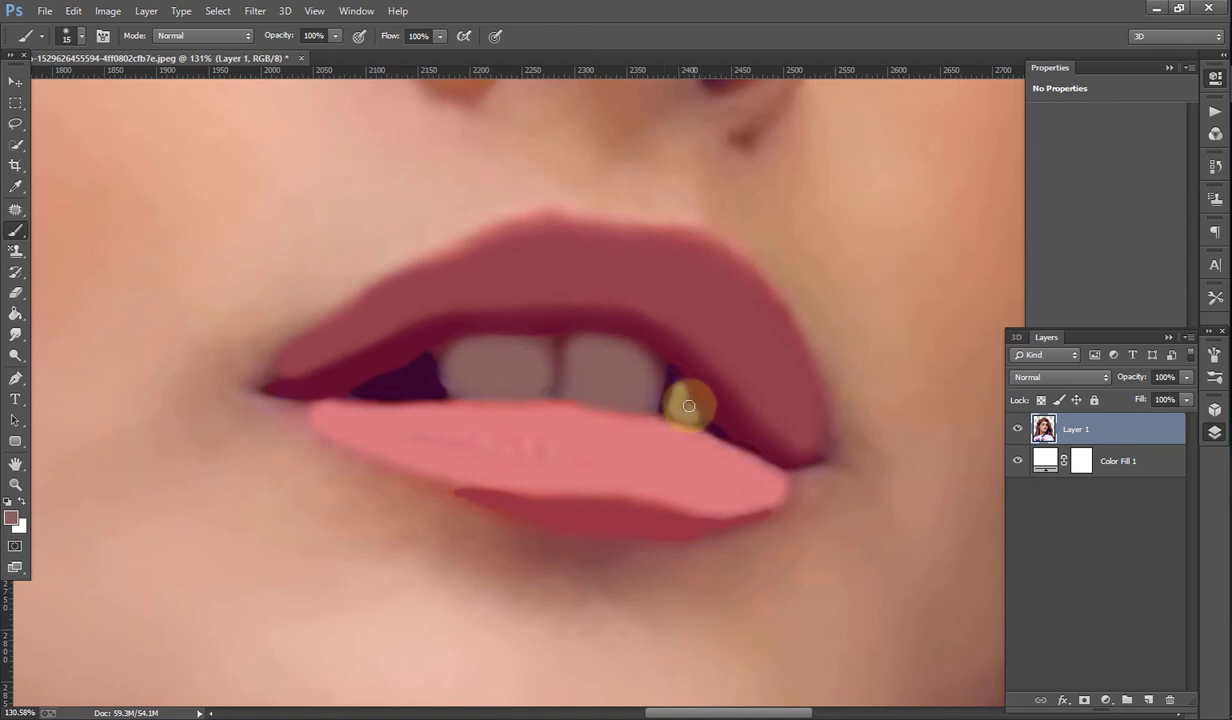
Step: Paint the ear's outer edge and inner left edge in sampled brown at 35 then 20 px
scroll(682, 409, down, 1)
scroll(682, 405, down, 2)
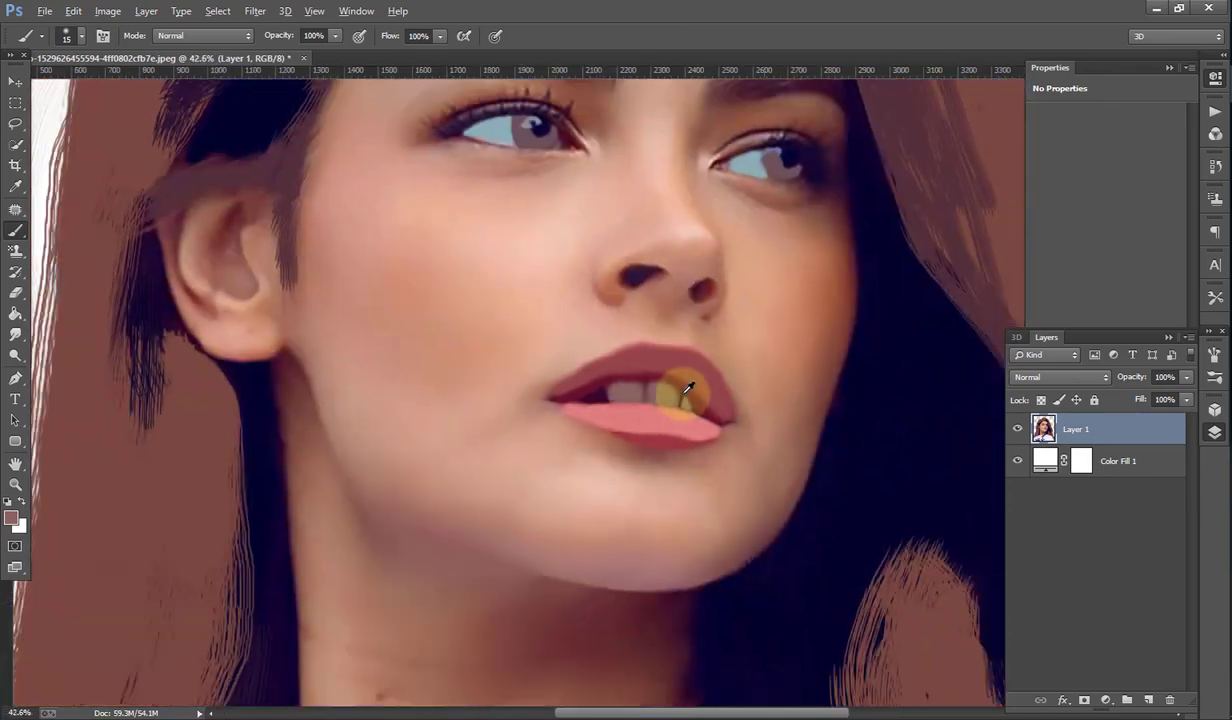
scroll(685, 395, down, 2)
scroll(688, 385, down, 1)
scroll(454, 385, up, 5)
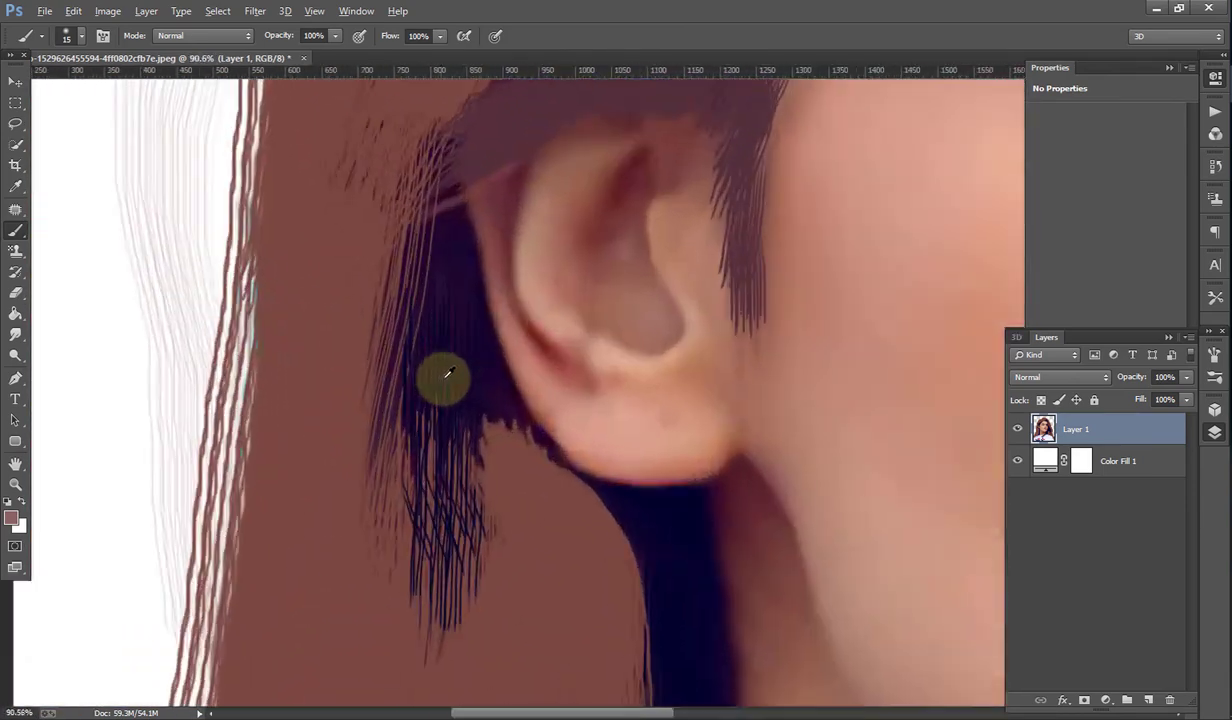
alt+click(501, 242)
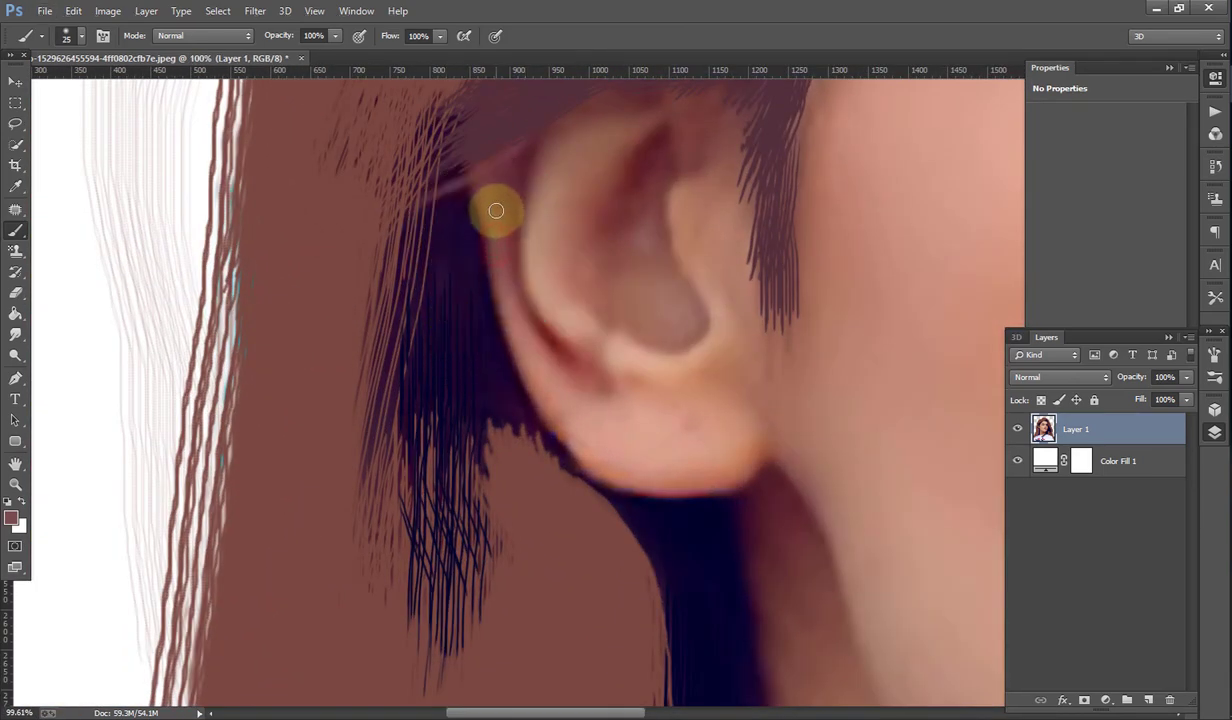
key(])
mouse_move(512, 154)
mouse_down()
mouse_move(500, 171)
mouse_move(503, 264)
mouse_move(490, 212)
mouse_move(498, 272)
mouse_move(523, 351)
mouse_move(495, 253)
mouse_move(528, 357)
mouse_move(586, 453)
mouse_move(522, 366)
mouse_move(591, 467)
mouse_move(635, 487)
mouse_move(657, 465)
mouse_move(674, 495)
mouse_move(600, 470)
mouse_move(502, 284)
mouse_move(531, 143)
mouse_move(519, 189)
mouse_up()
key(bracketleft)
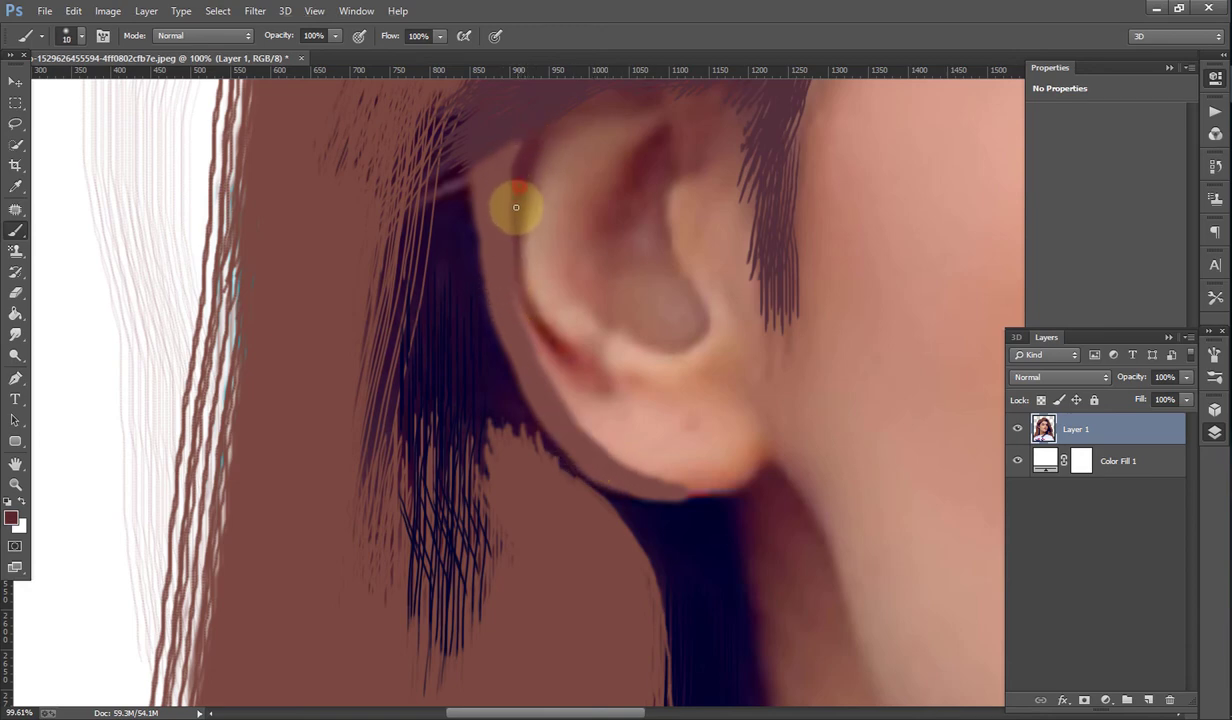
mouse_move(514, 244)
mouse_down()
mouse_move(561, 359)
mouse_move(553, 345)
mouse_up()
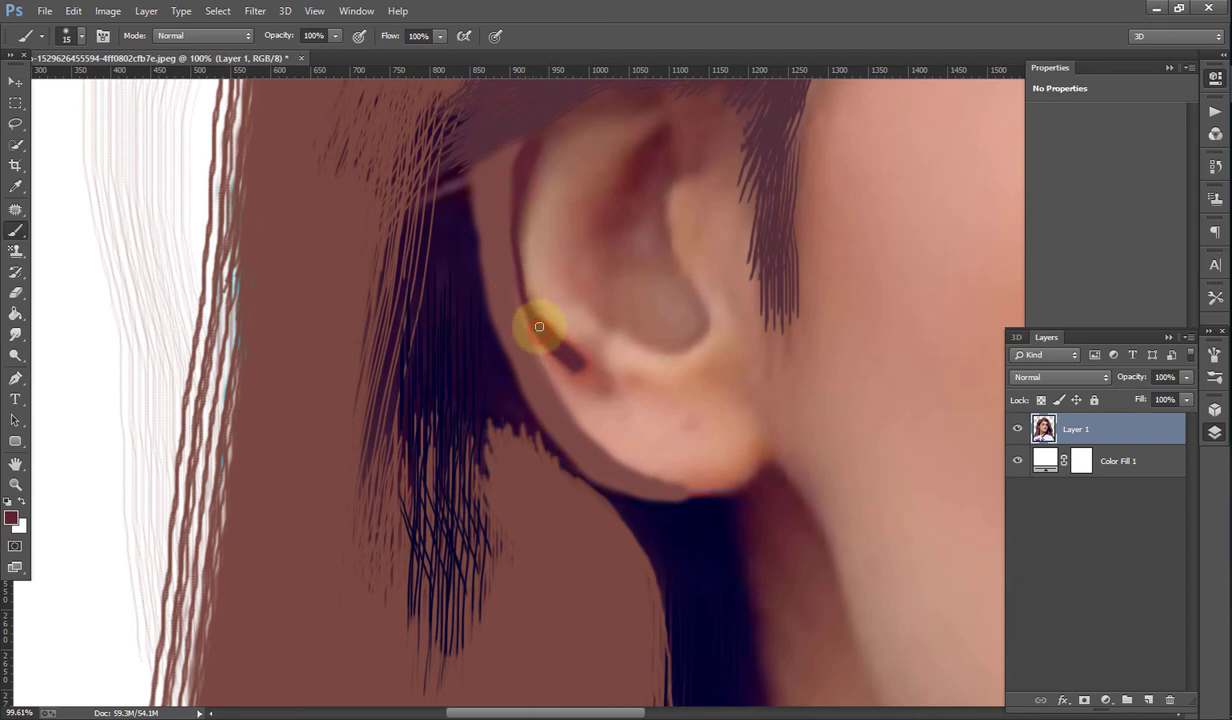
Step: Paint light pink skin tone on the earlobe and along the inner ear rim
alt+click(668, 441)
mouse_move(688, 436)
mouse_down()
mouse_move(600, 403)
mouse_move(715, 389)
mouse_up()
key(bracketleft)
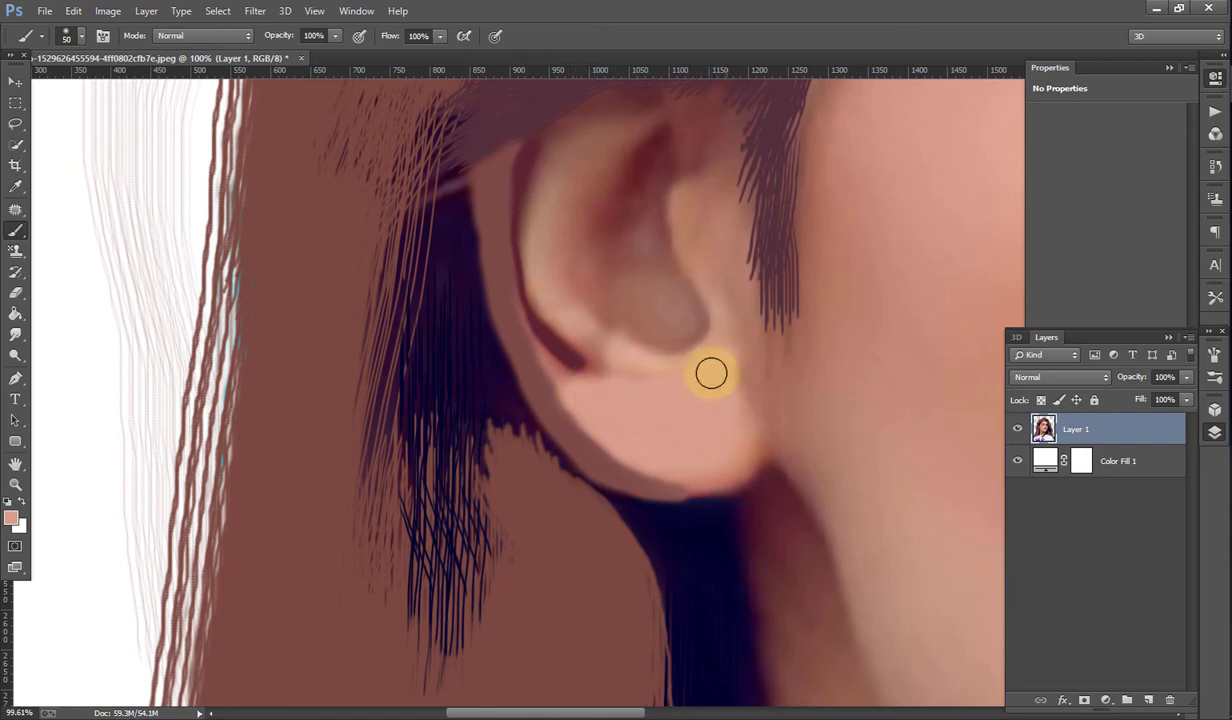
key(bracketleft)
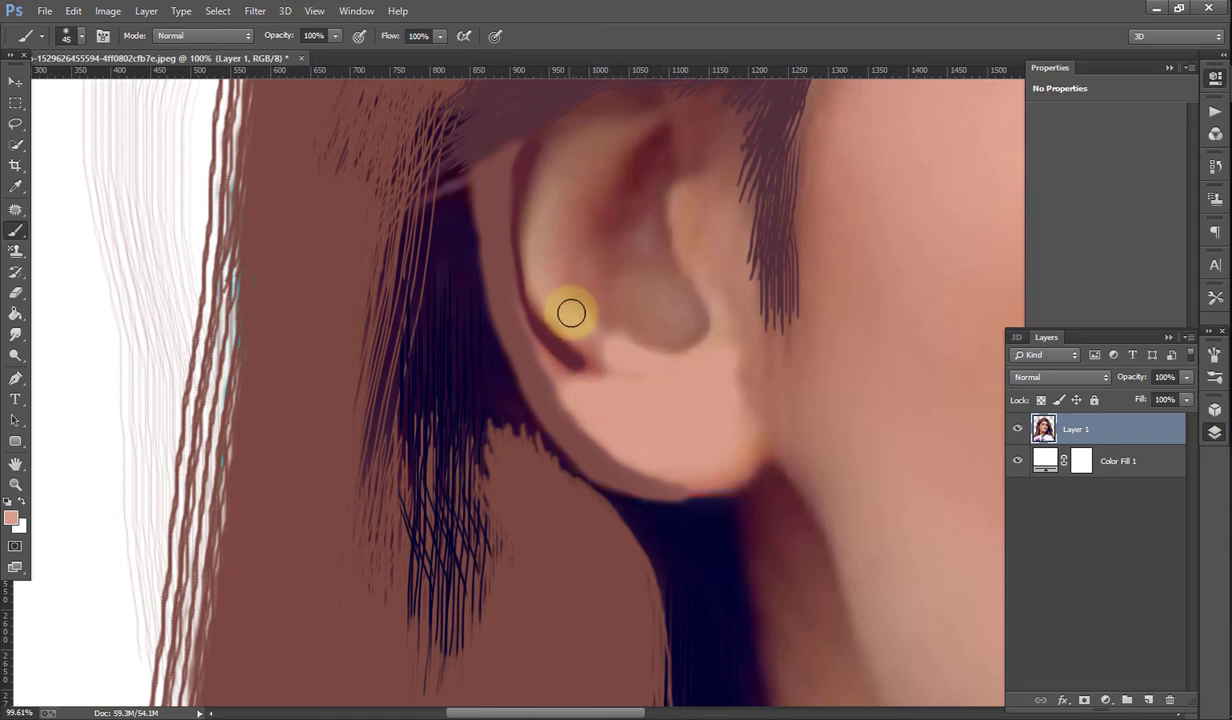
mouse_move(563, 316)
mouse_down()
mouse_move(542, 220)
mouse_move(610, 132)
mouse_move(551, 166)
mouse_move(545, 215)
mouse_move(605, 143)
mouse_up()
Step: Paint dark red-brown along the ear rim and into the ear bowl
scroll(603, 160, up, 3)
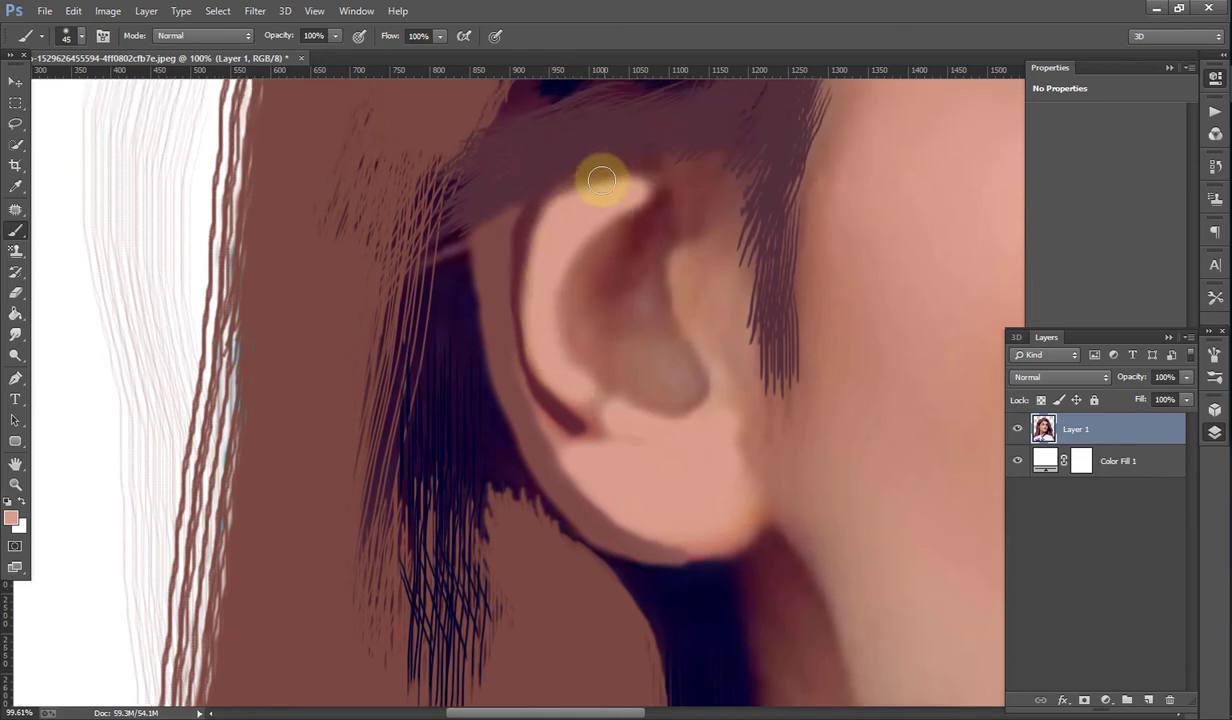
alt+click(505, 228)
mouse_move(545, 192)
mouse_down()
mouse_move(649, 160)
mouse_move(626, 158)
mouse_move(646, 157)
mouse_move(600, 176)
mouse_move(658, 161)
mouse_up()
key(bracketleft)
key(bracketleft)
key(bracketleft)
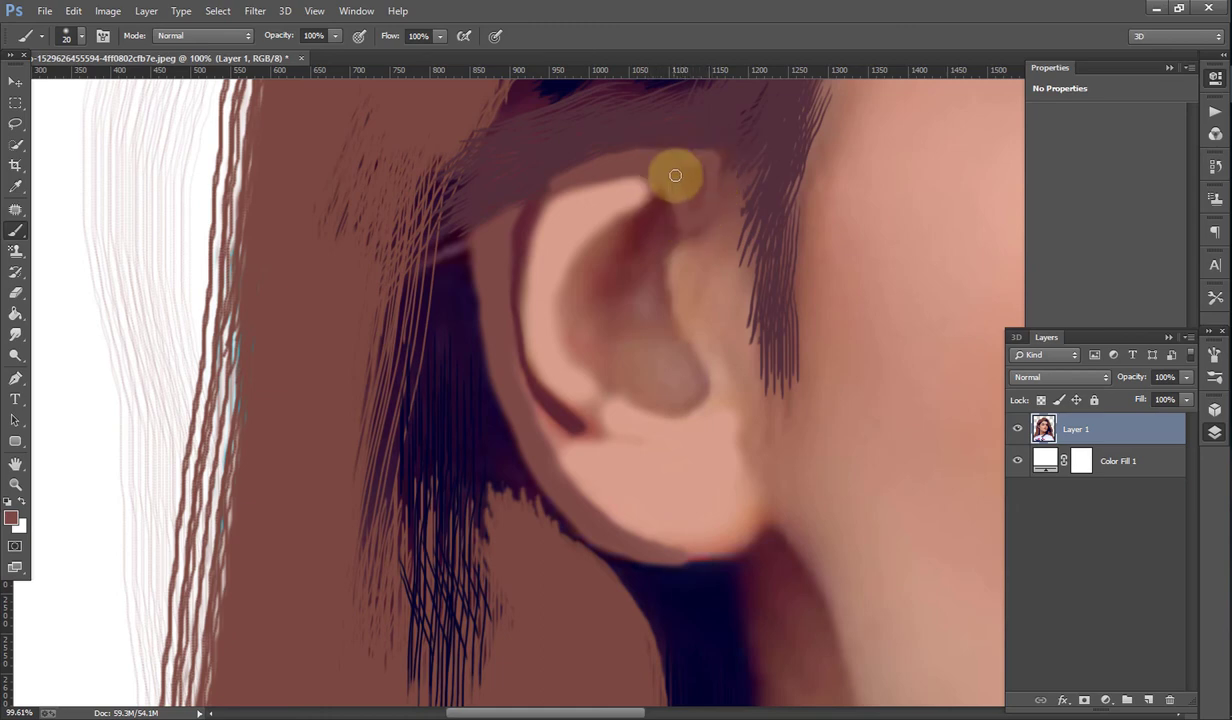
click(630, 246)
mouse_move(654, 211)
mouse_down()
mouse_move(608, 242)
mouse_move(600, 341)
mouse_move(660, 325)
mouse_move(663, 240)
mouse_move(616, 324)
mouse_move(649, 291)
mouse_move(624, 275)
mouse_up()
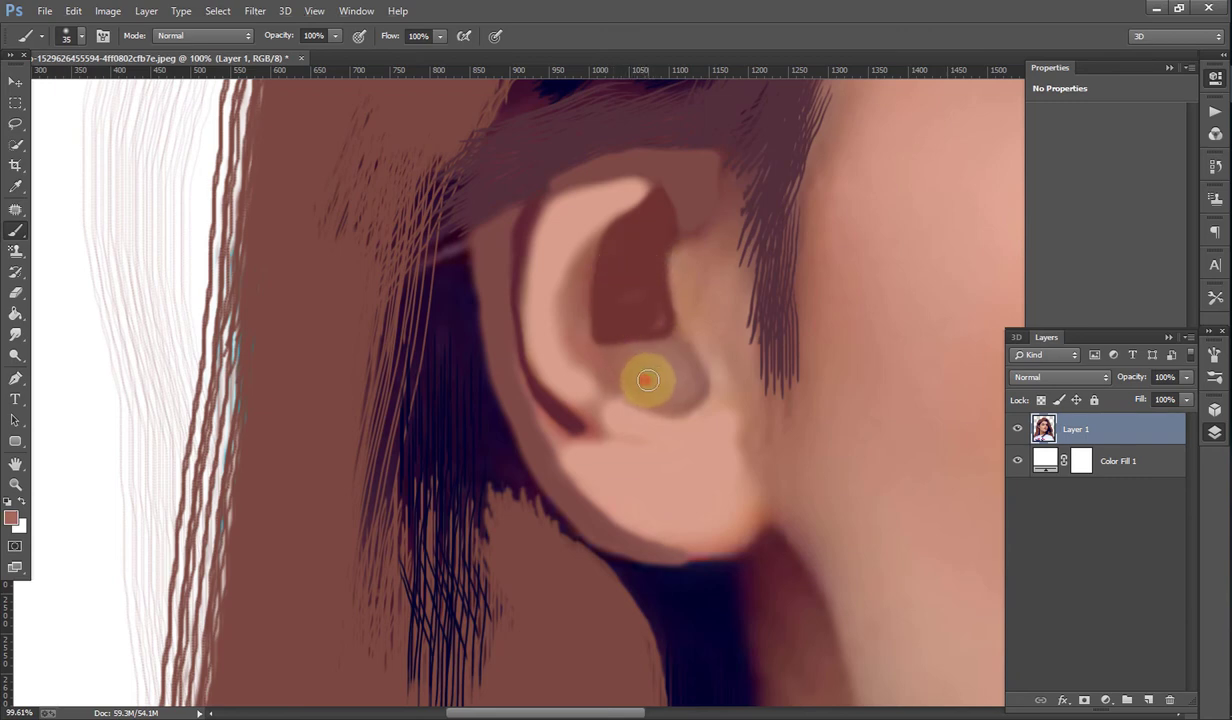
alt+click(646, 378)
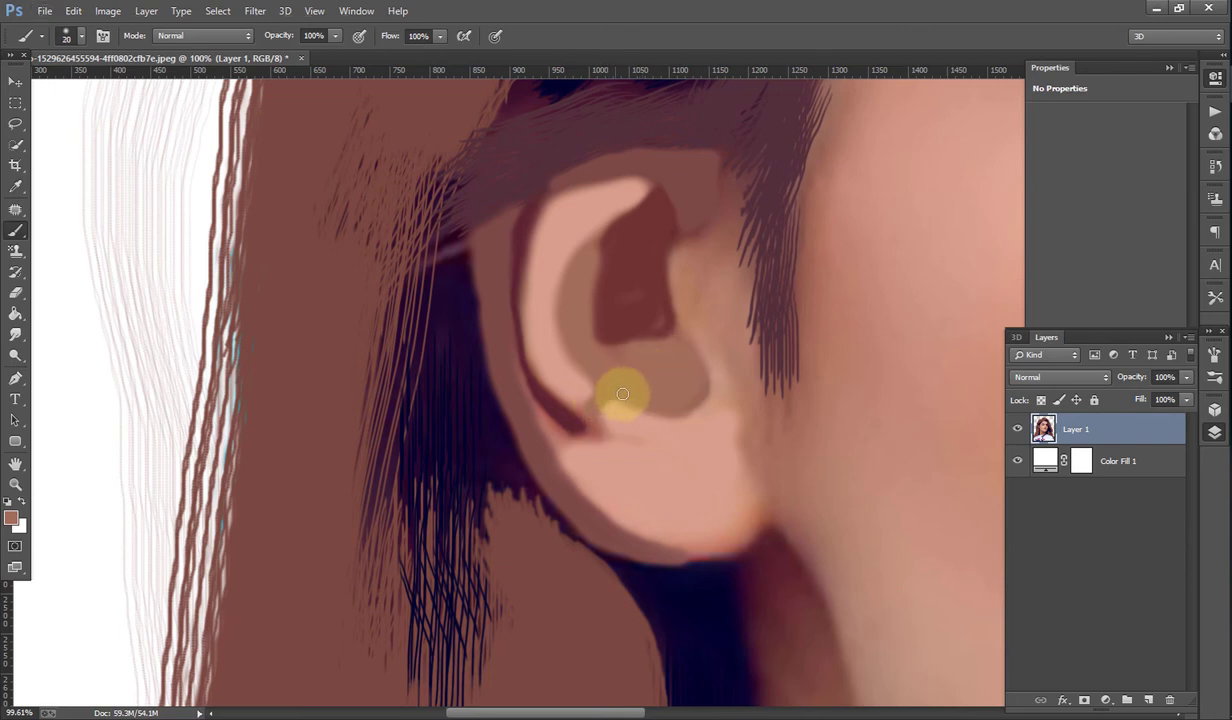
Step: Sample a darker chin tone and paint brown shadow down the neck below the ear
scroll(759, 416, down, 2)
scroll(800, 400, down, 3)
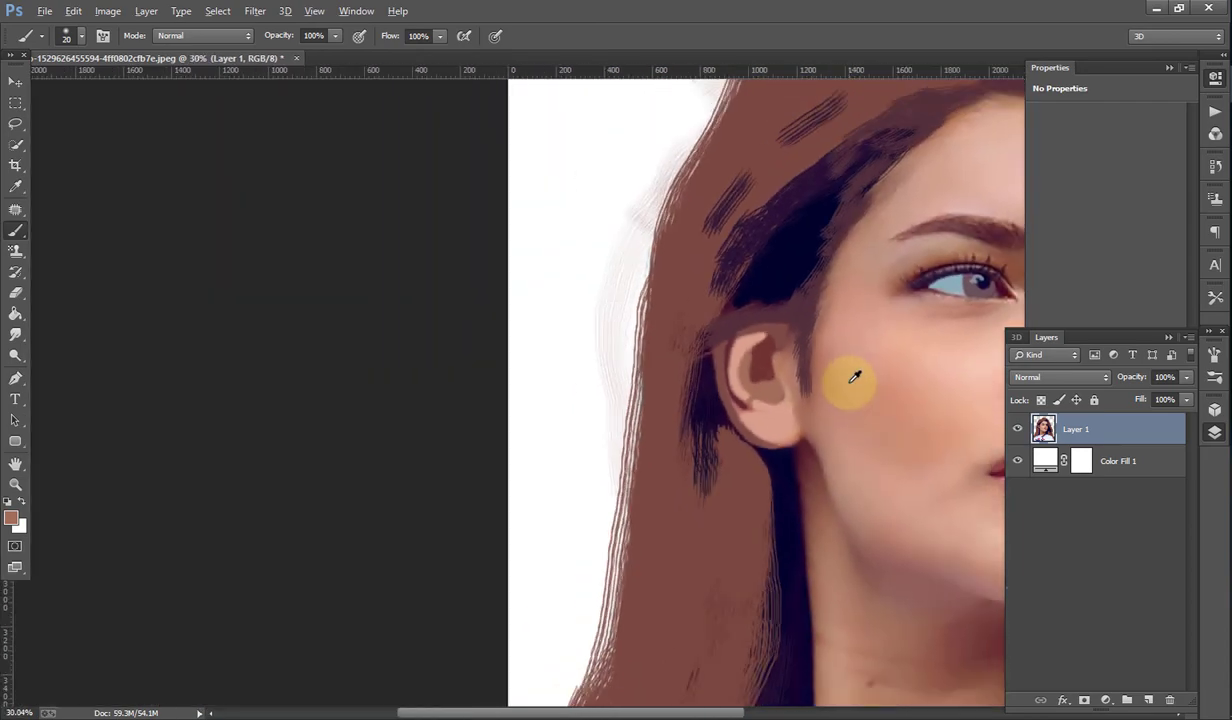
scroll(858, 370, down, 2)
scroll(858, 366, down, 1)
scroll(577, 472, up, 2)
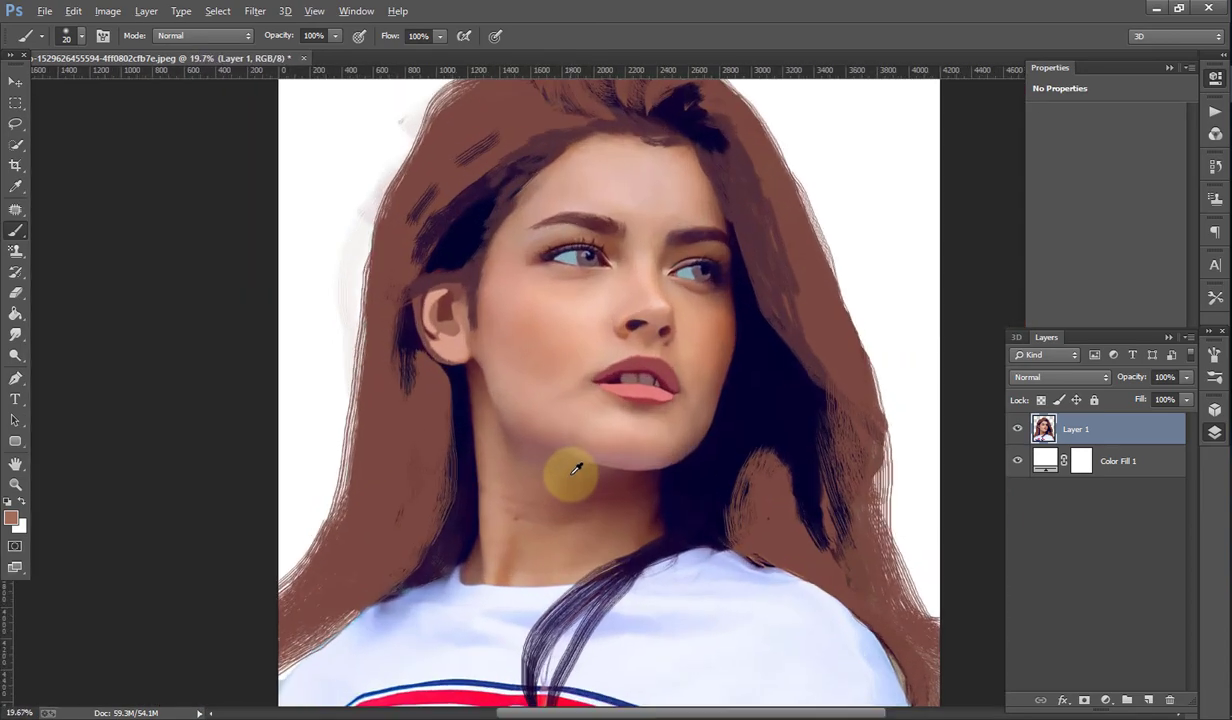
scroll(577, 468, up, 2)
scroll(577, 462, up, 1)
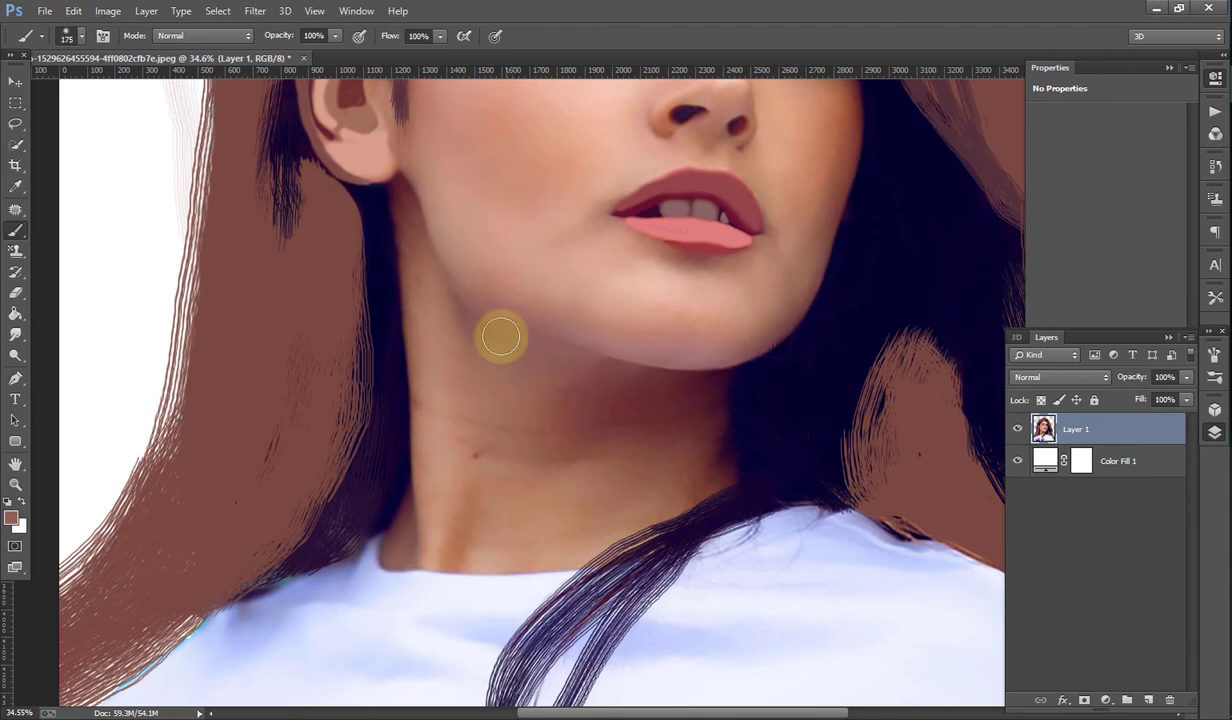
click(480, 332)
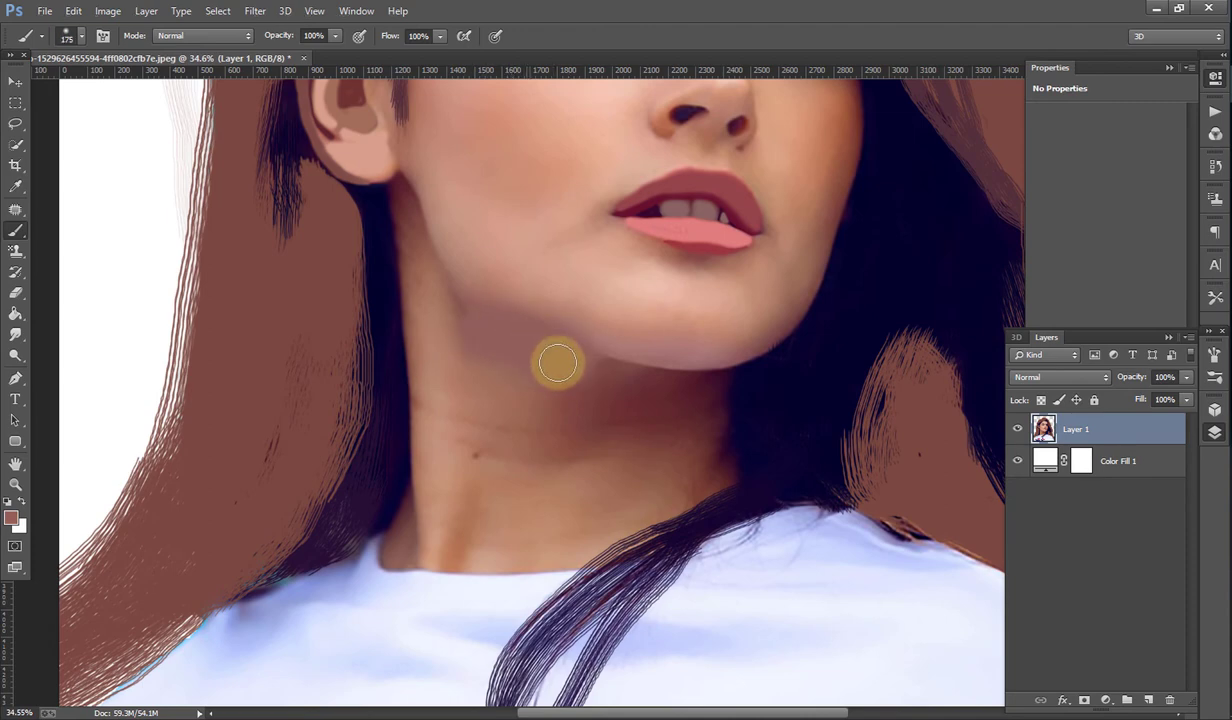
key(bracketleft)
key(bracketleft)
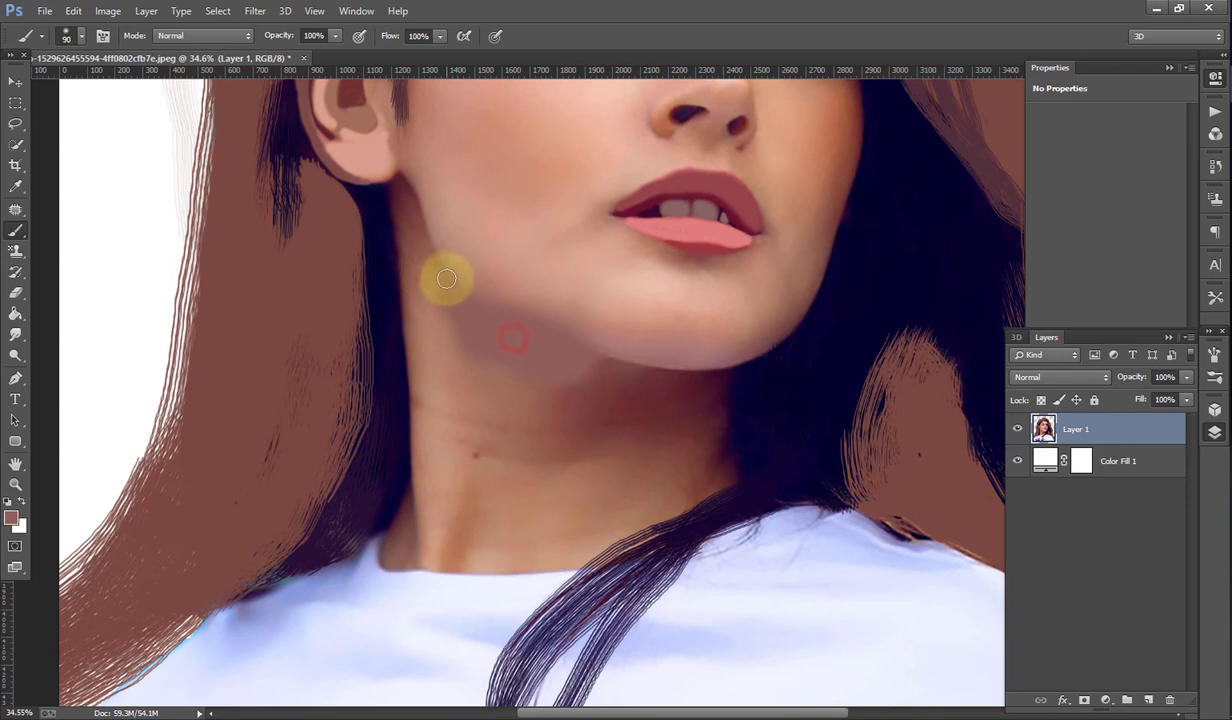
click(506, 337)
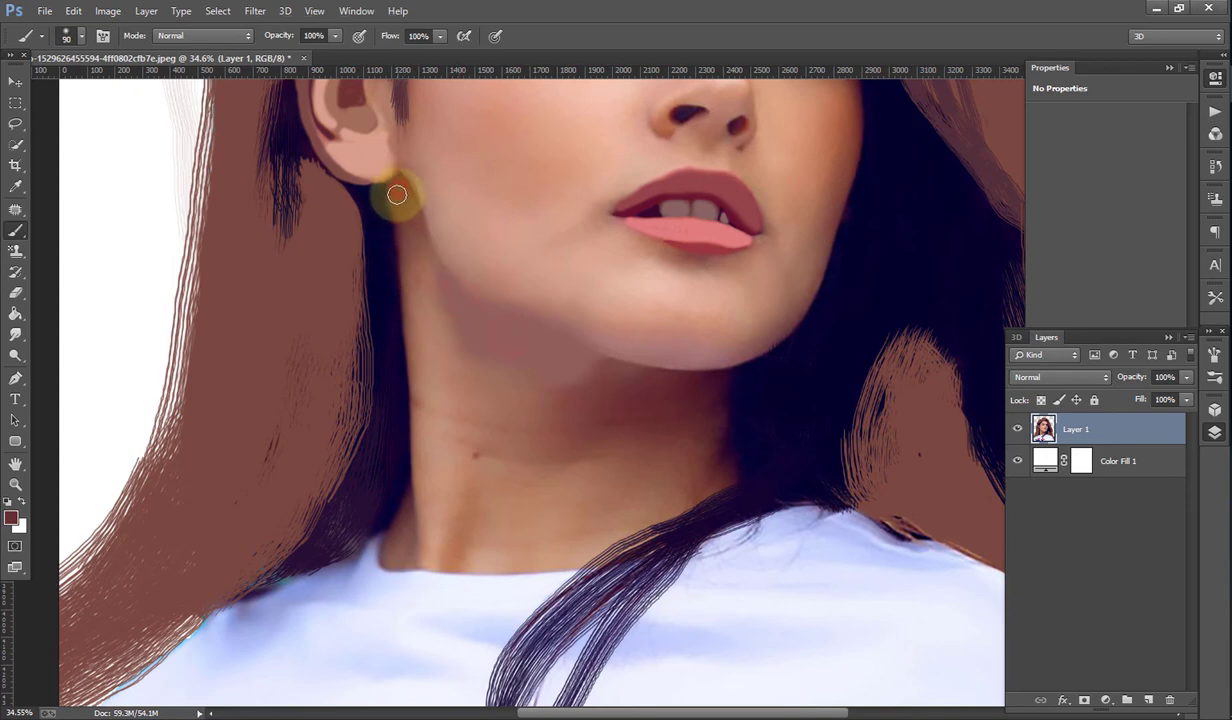
mouse_move(402, 208)
mouse_down()
mouse_move(421, 242)
mouse_move(407, 198)
mouse_move(421, 270)
mouse_move(409, 283)
mouse_move(399, 220)
mouse_move(423, 261)
mouse_move(399, 228)
mouse_move(426, 371)
mouse_move(428, 536)
mouse_move(434, 514)
mouse_up()
Step: Paint lighter sampled skin tones down the neck and along its left edge toward the collar
alt+click(477, 430)
alt+click(451, 378)
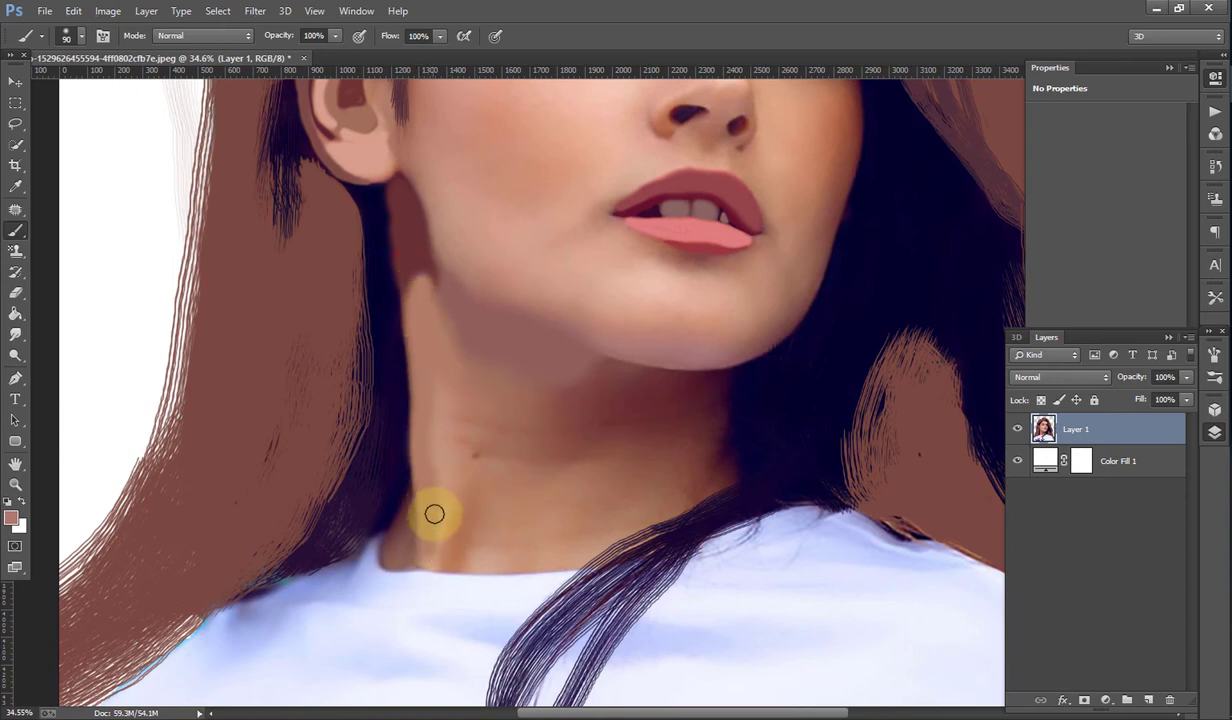
alt+click(450, 457)
mouse_move(434, 422)
mouse_down()
mouse_move(429, 550)
mouse_move(406, 510)
mouse_up()
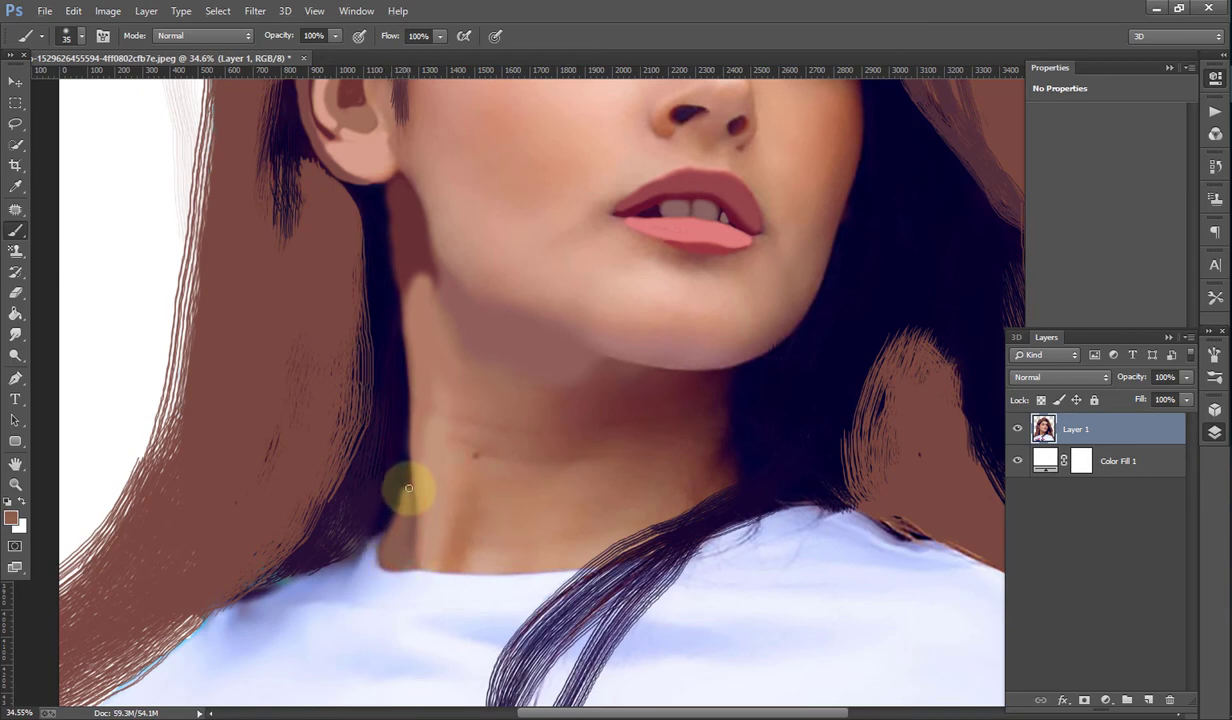
drag(410, 487, 398, 563)
mouse_move(463, 529)
mouse_down()
mouse_move(439, 568)
mouse_move(474, 490)
mouse_move(454, 492)
mouse_move(445, 550)
mouse_move(481, 476)
mouse_move(476, 415)
mouse_up()
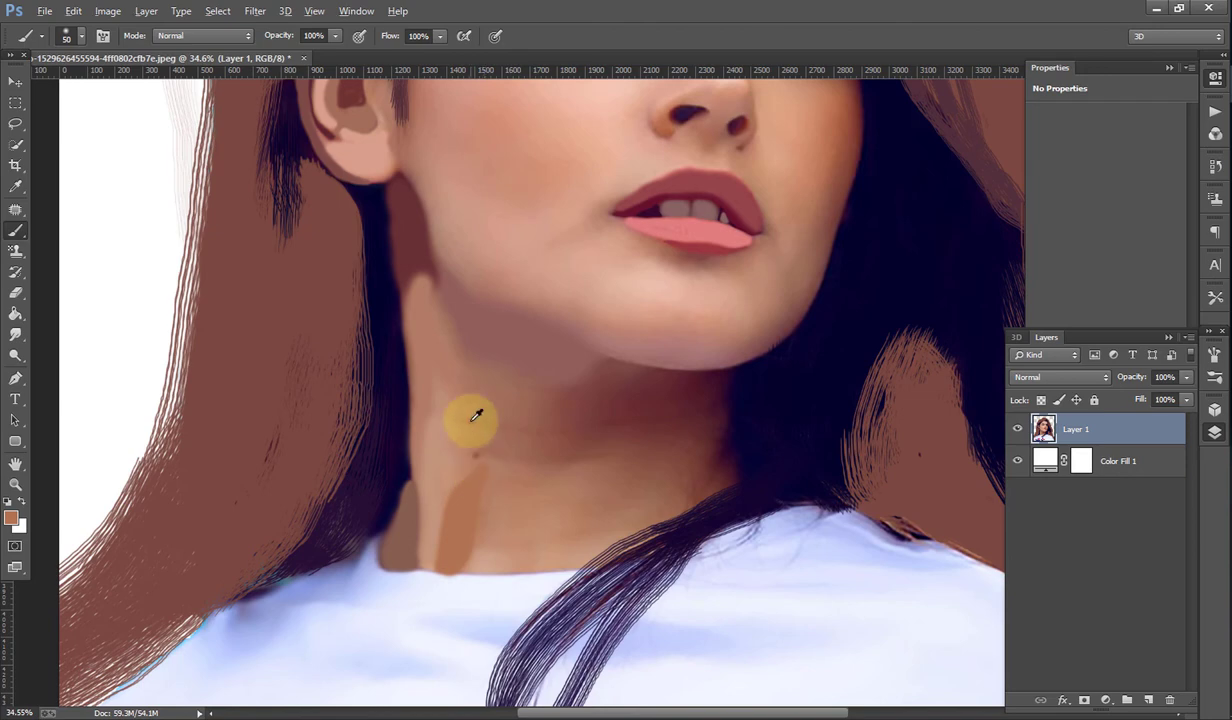
Step: Lighten the neck with a resized brush and paint a darker shadow band under the chin
key(bracketright)
key(bracketright)
key(bracketright)
key(bracketleft)
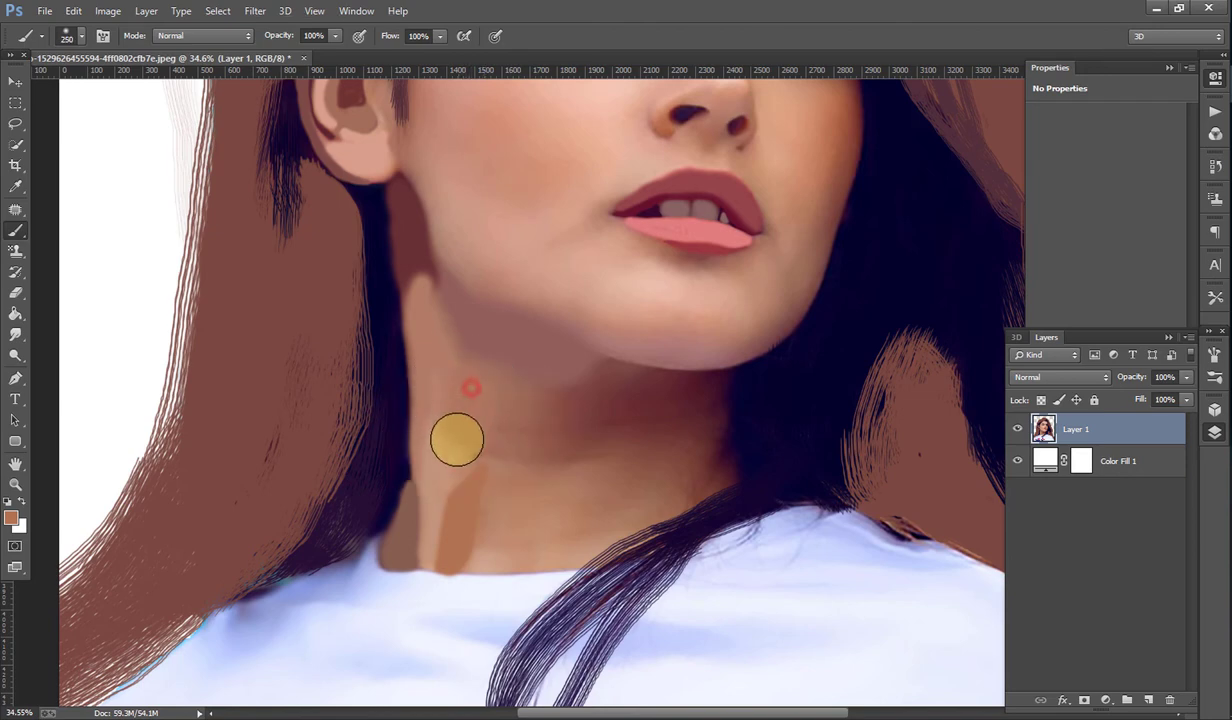
mouse_move(476, 431)
mouse_down()
mouse_move(498, 478)
mouse_move(493, 540)
mouse_up()
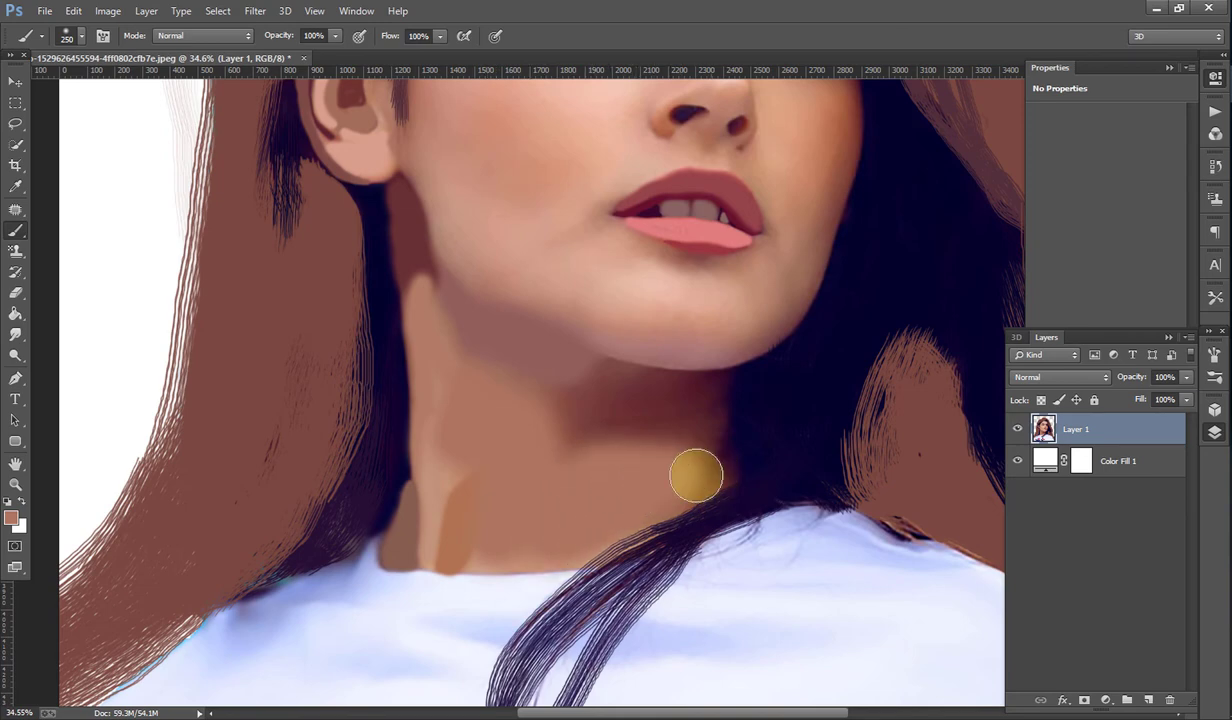
key(bracketleft)
mouse_move(693, 495)
mouse_down()
mouse_move(723, 473)
mouse_move(698, 470)
mouse_up()
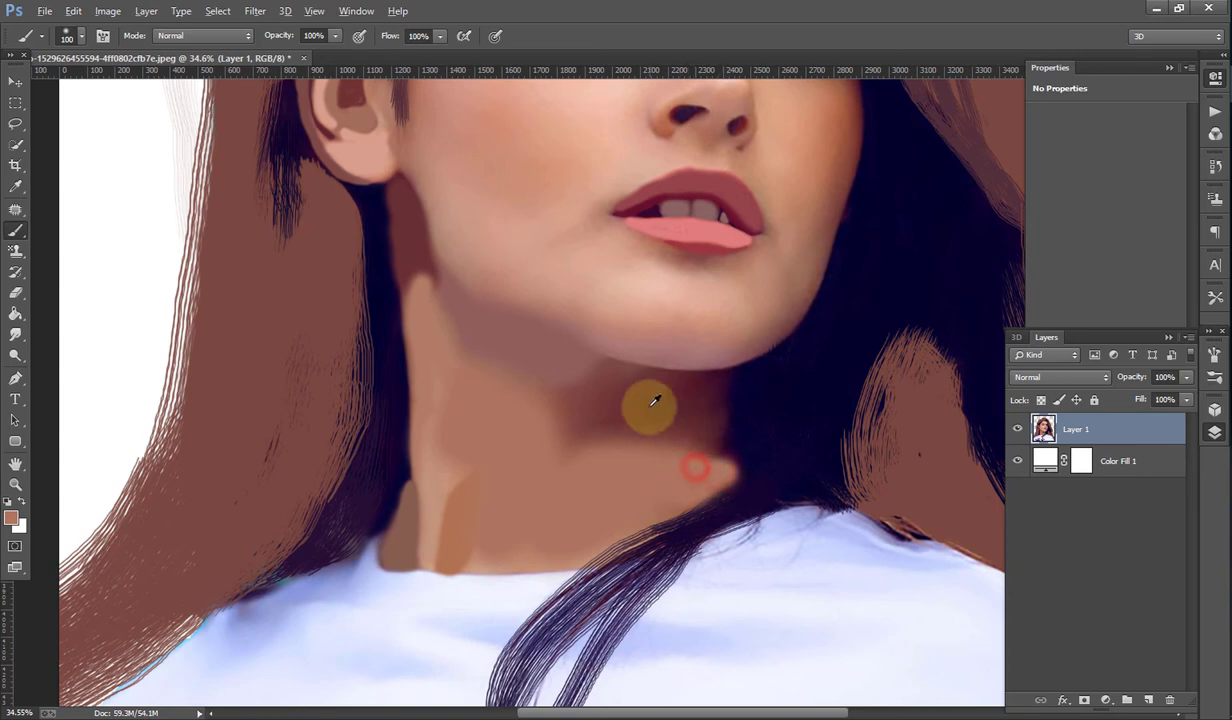
mouse_move(674, 412)
mouse_down()
mouse_move(671, 393)
mouse_move(709, 434)
mouse_move(714, 403)
mouse_move(663, 393)
mouse_move(698, 404)
mouse_move(597, 407)
mouse_move(637, 379)
mouse_move(595, 389)
mouse_move(572, 412)
mouse_move(620, 403)
mouse_move(592, 419)
mouse_up()
Step: Set the brush Flow to 48% in the options bar
scroll(613, 411, down, 5)
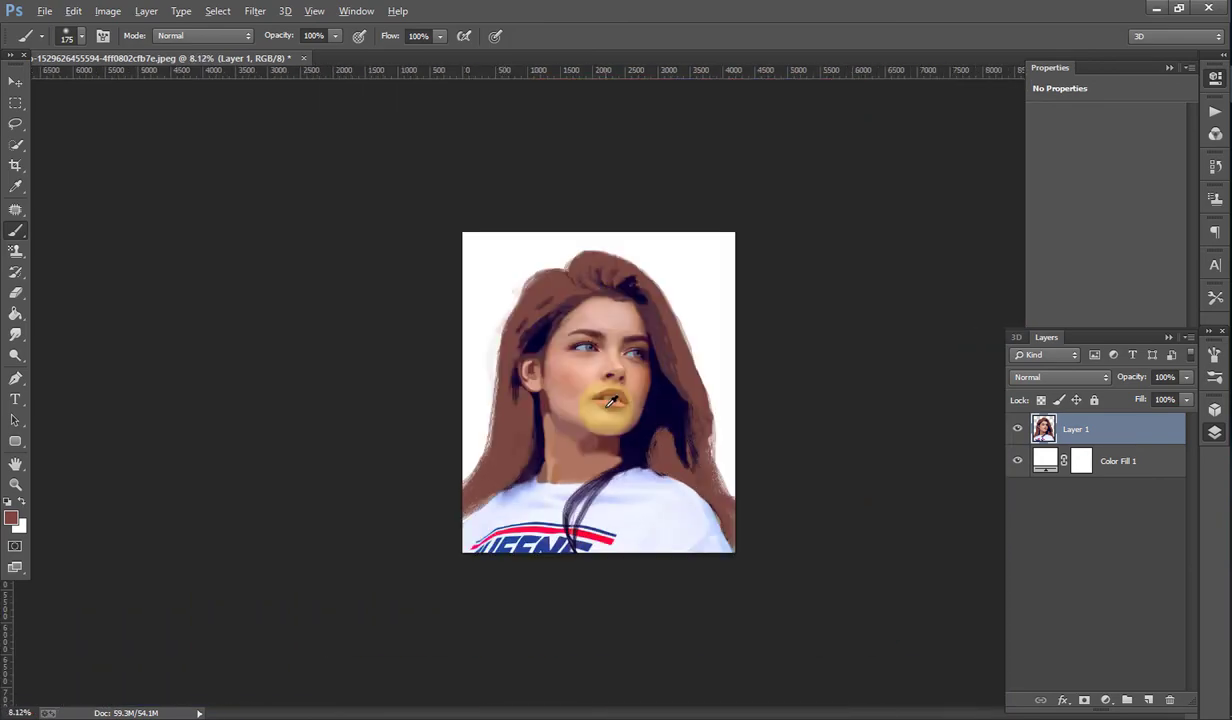
scroll(600, 440, up, 3)
scroll(600, 500, up, 4)
scroll(603, 452, up, 3)
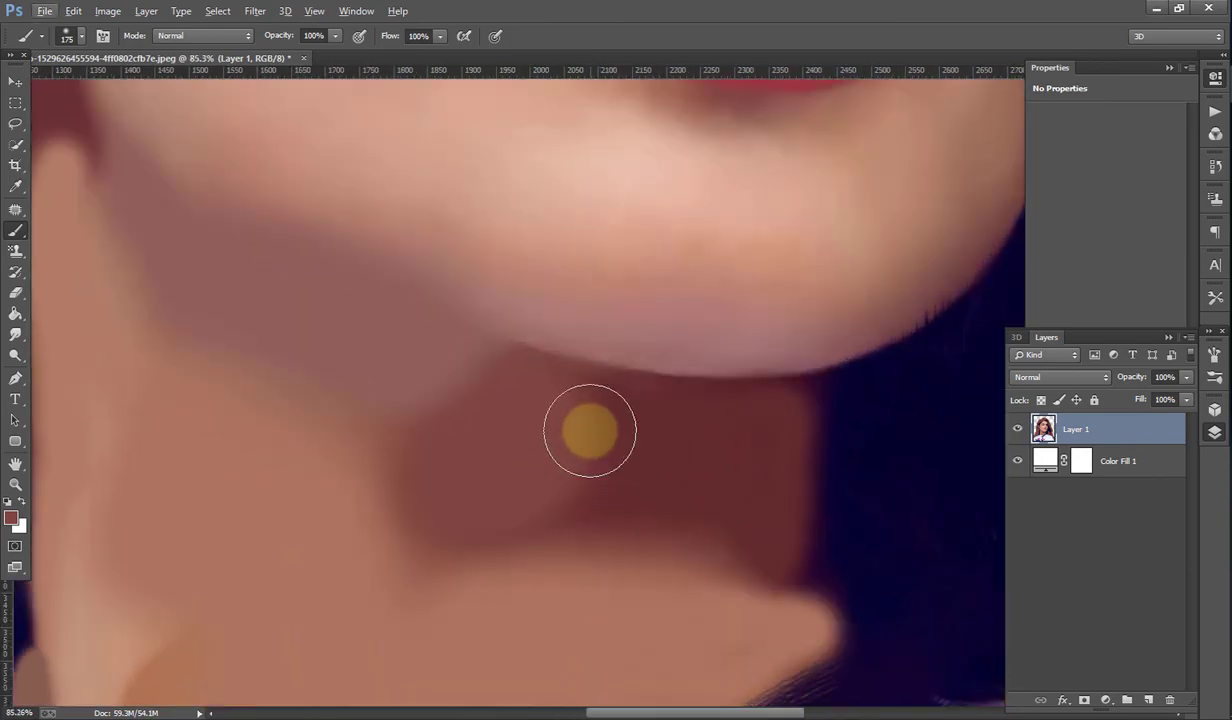
click(558, 468)
click(440, 36)
drag(420, 70, 396, 68)
click(652, 431)
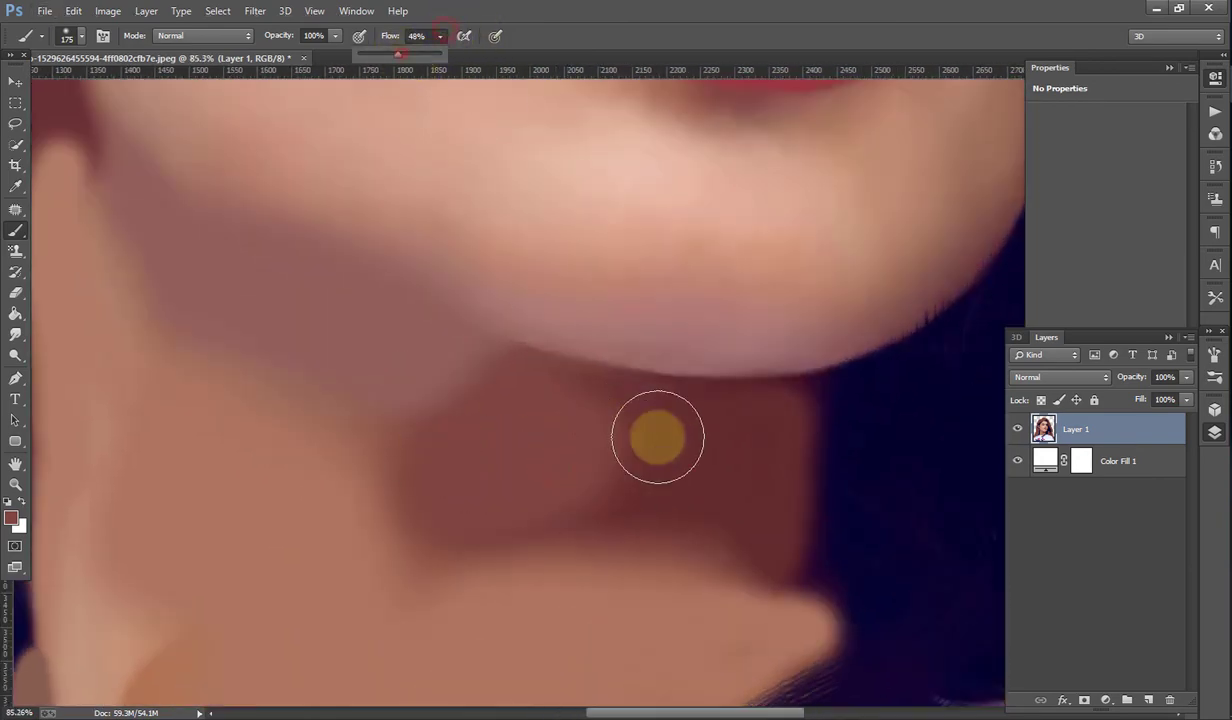
Step: Dab soft shadow under the chin at the lower flow
click(589, 486)
click(510, 508)
scroll(489, 440, down, 4)
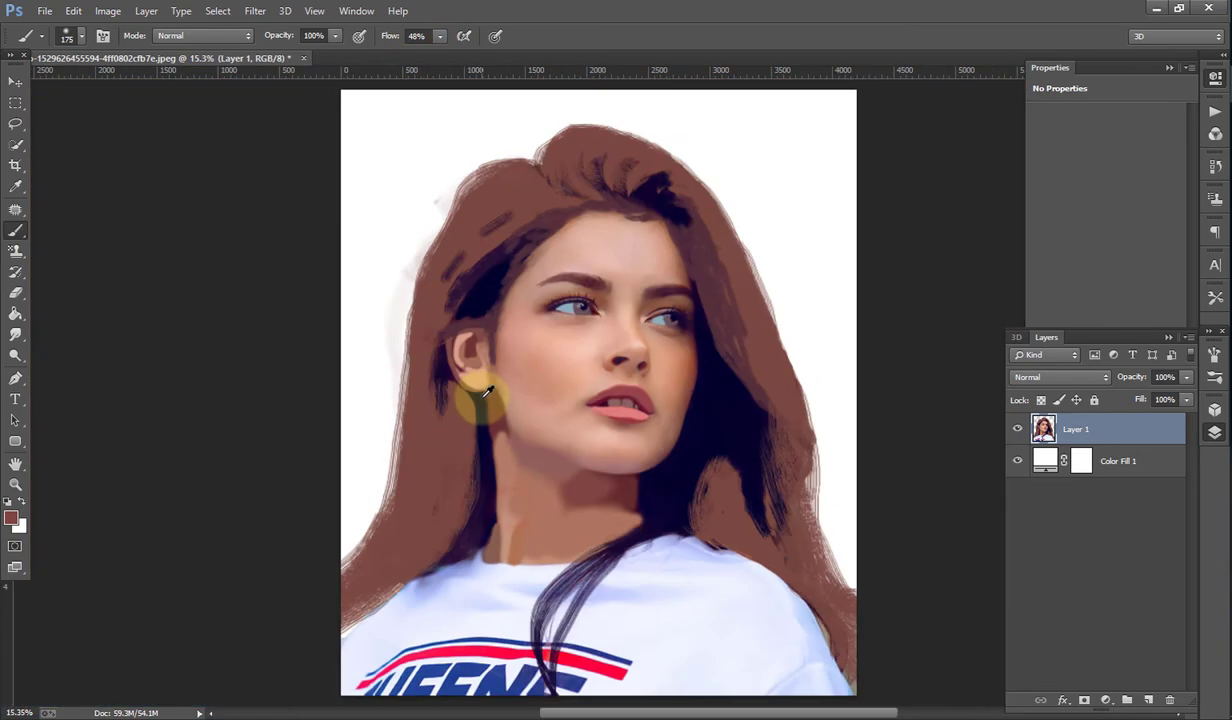
scroll(481, 399, down, 2)
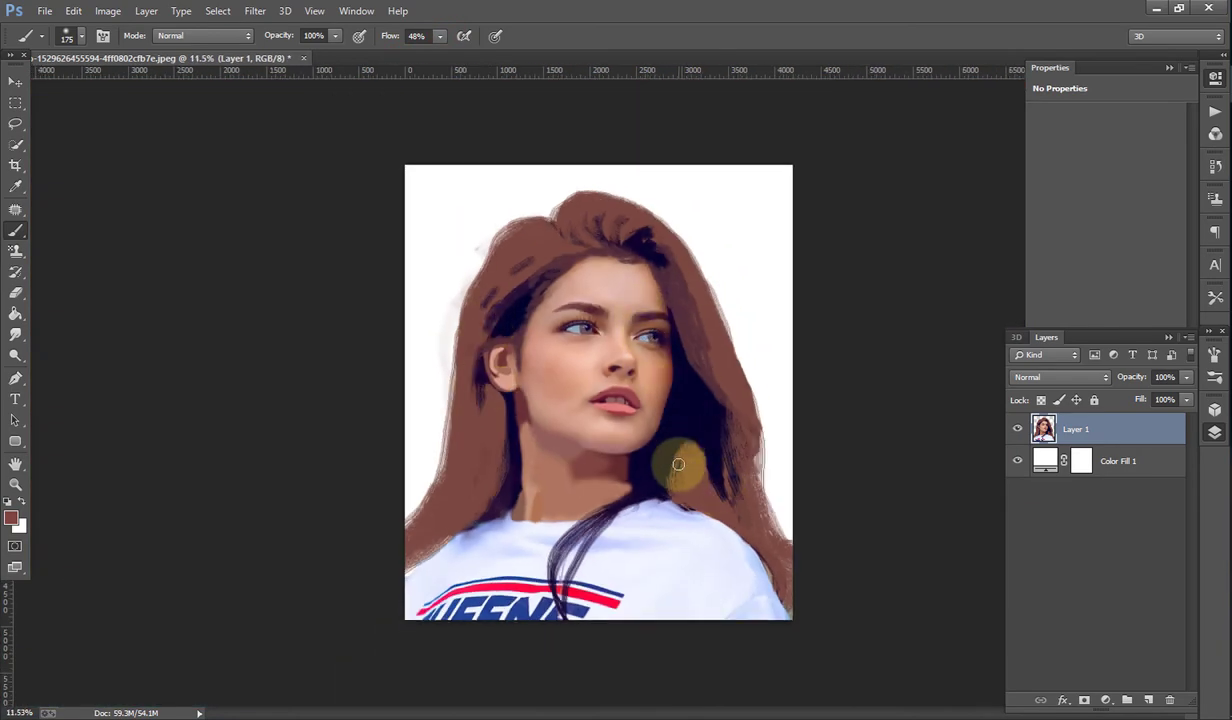
Step: Sample the peach cheek skin with a much larger brush and lighten the forehead along the hairline
scroll(551, 367, up, 2)
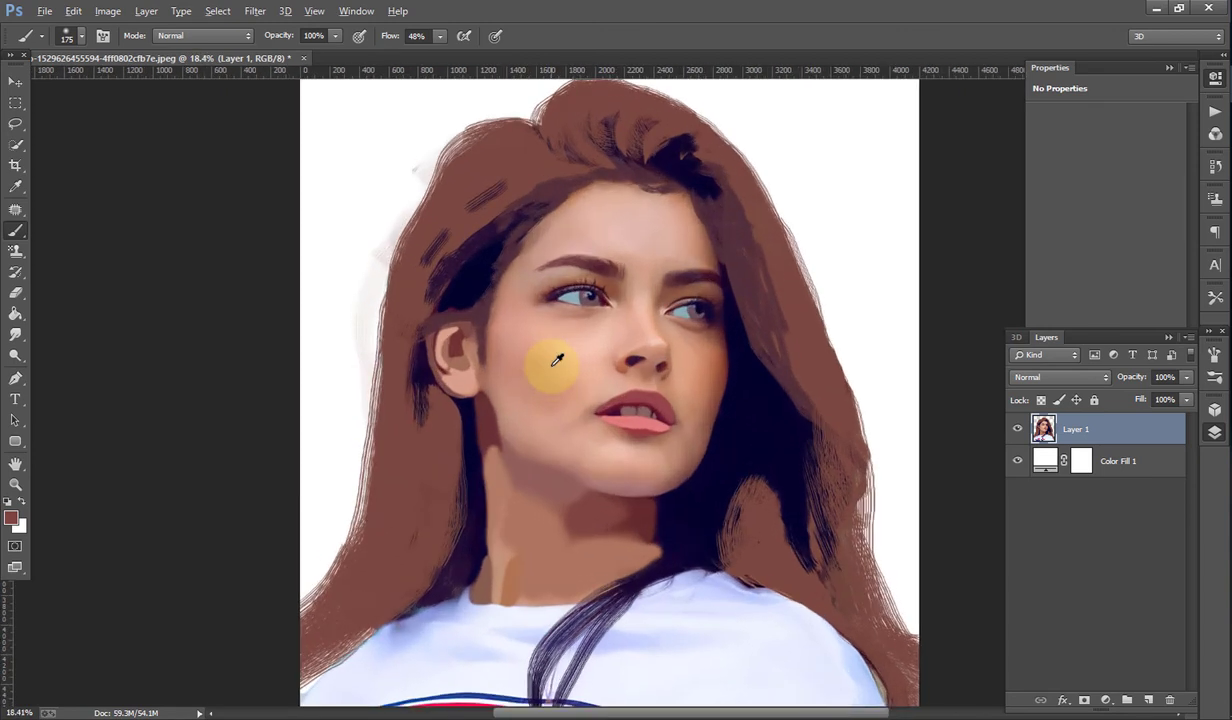
scroll(558, 360, up, 1)
alt+click(563, 392)
drag(537, 388, 624, 334)
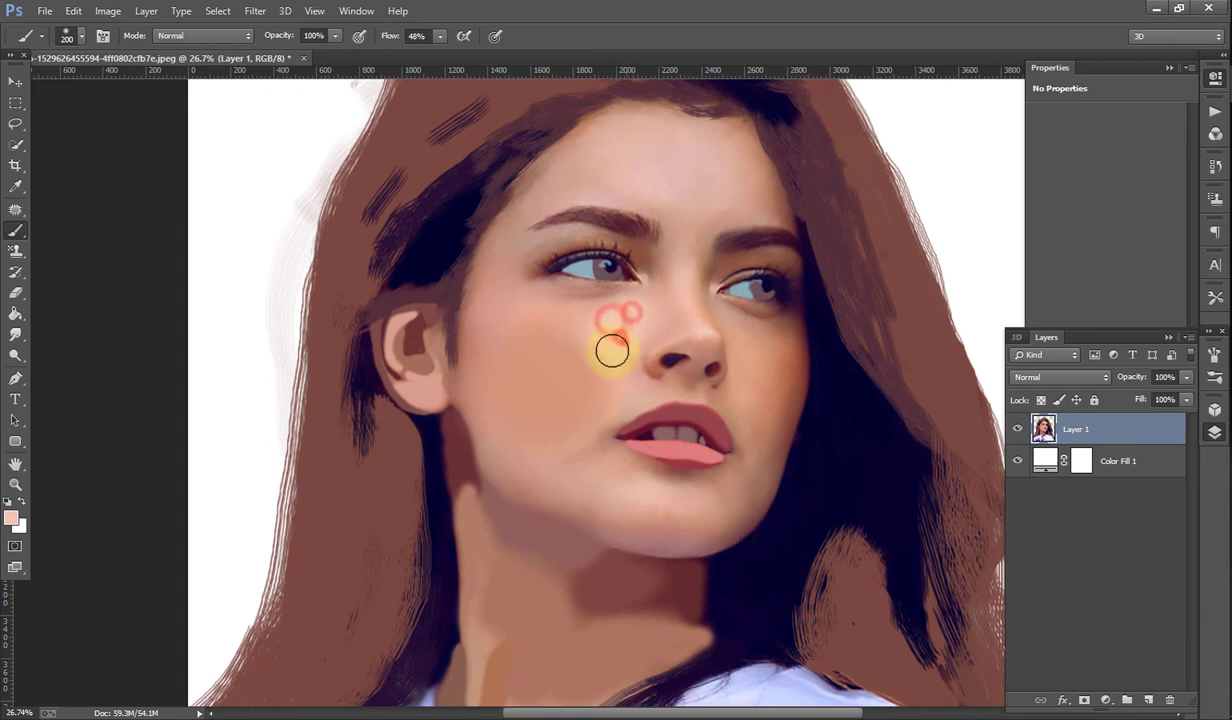
alt+click(496, 301)
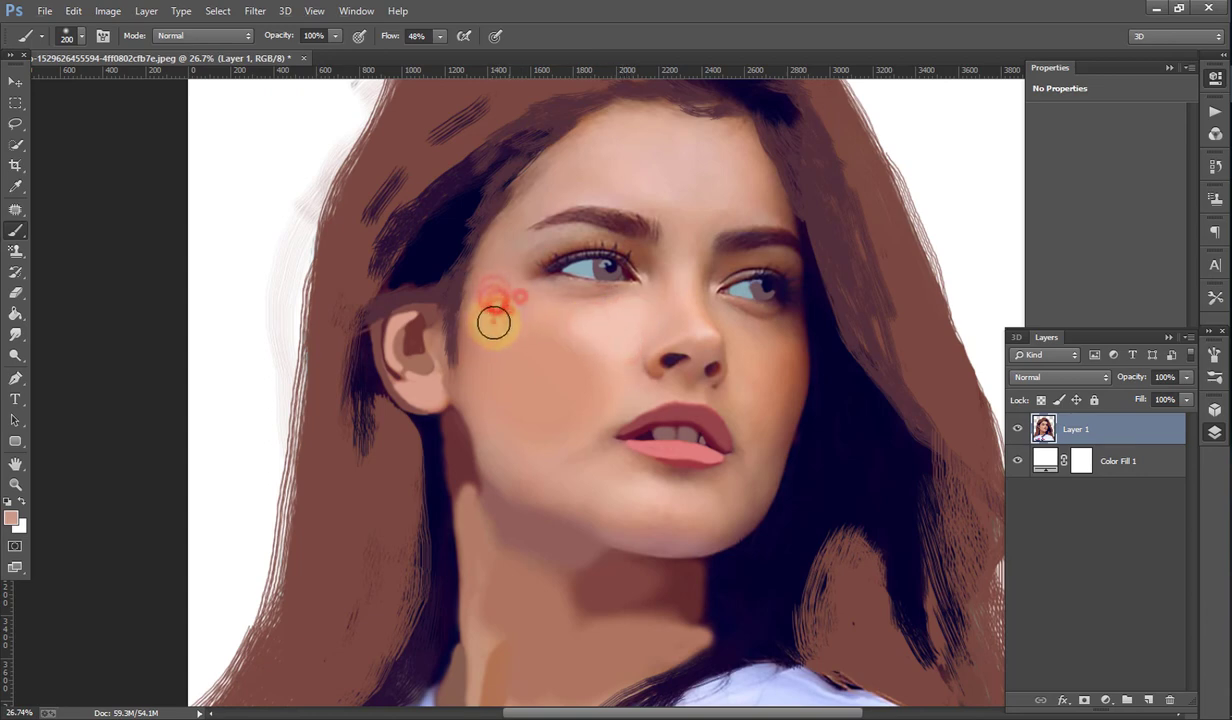
mouse_move(624, 133)
mouse_down()
mouse_move(608, 118)
mouse_move(728, 129)
mouse_up()
mouse_move(636, 131)
mouse_down()
mouse_move(588, 146)
mouse_move(594, 130)
mouse_move(648, 119)
mouse_up()
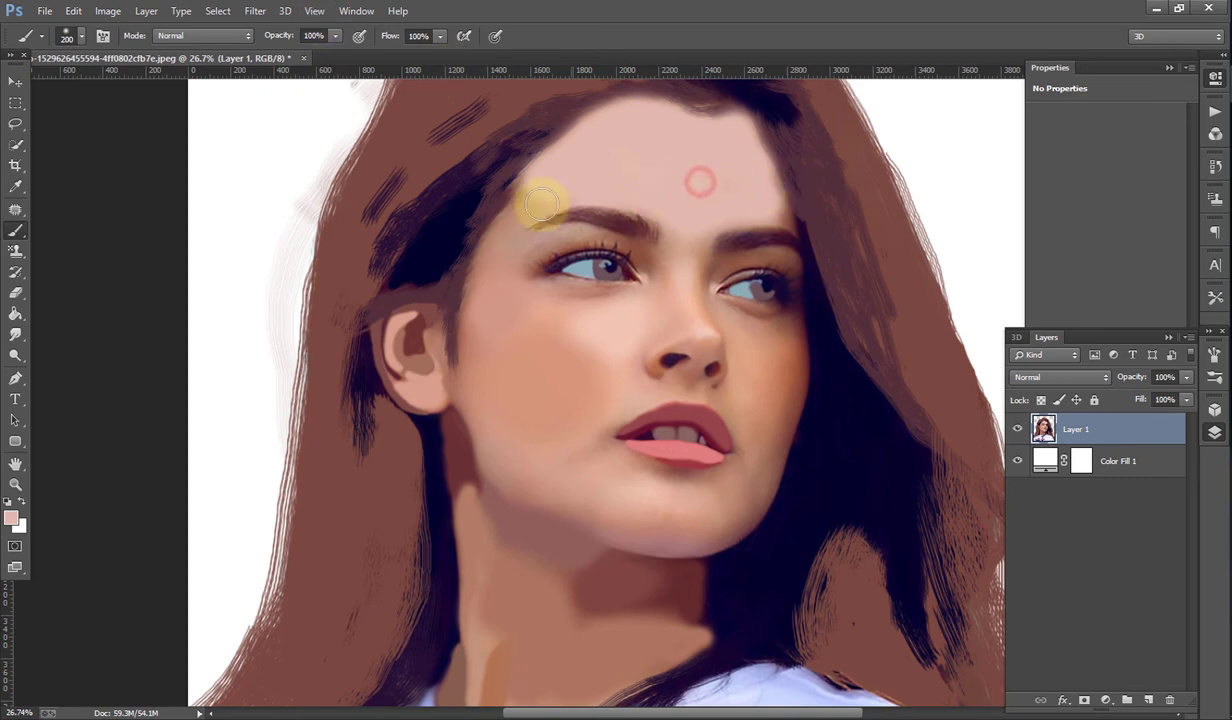
scroll(541, 205, up, 3)
scroll(560, 203, up, 2)
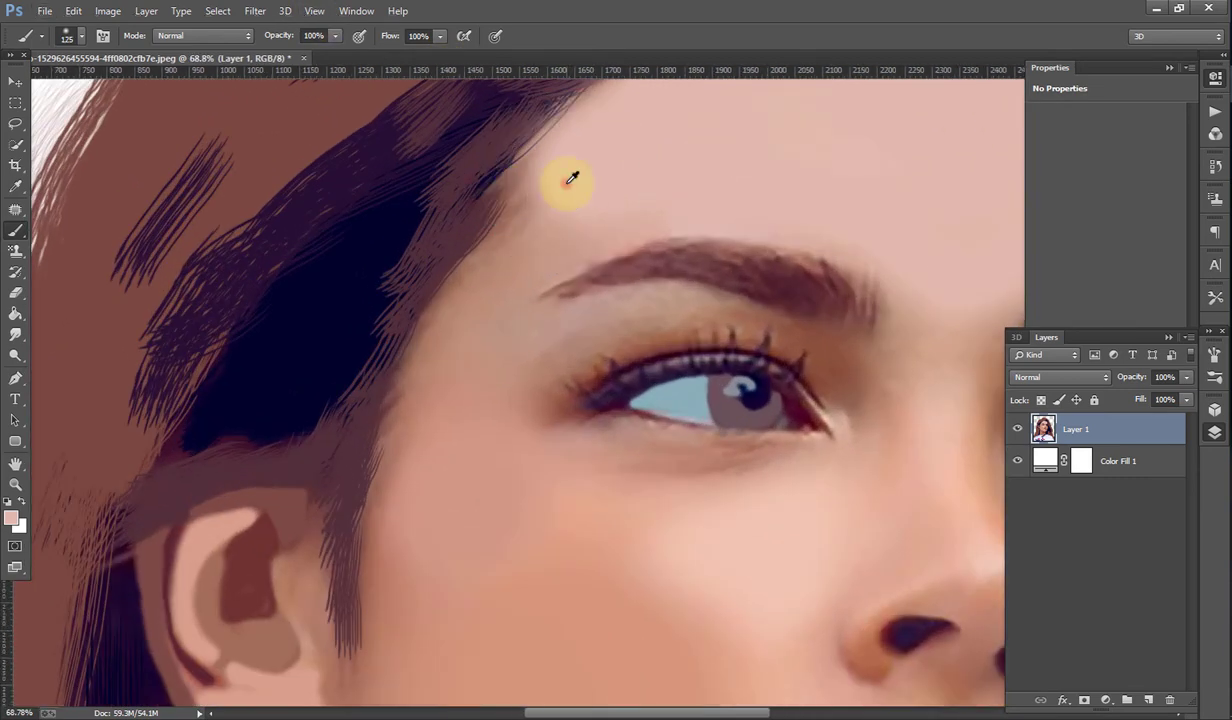
mouse_move(571, 178)
mouse_down()
mouse_move(558, 176)
mouse_move(572, 215)
mouse_move(587, 218)
mouse_move(459, 297)
mouse_move(441, 361)
mouse_up()
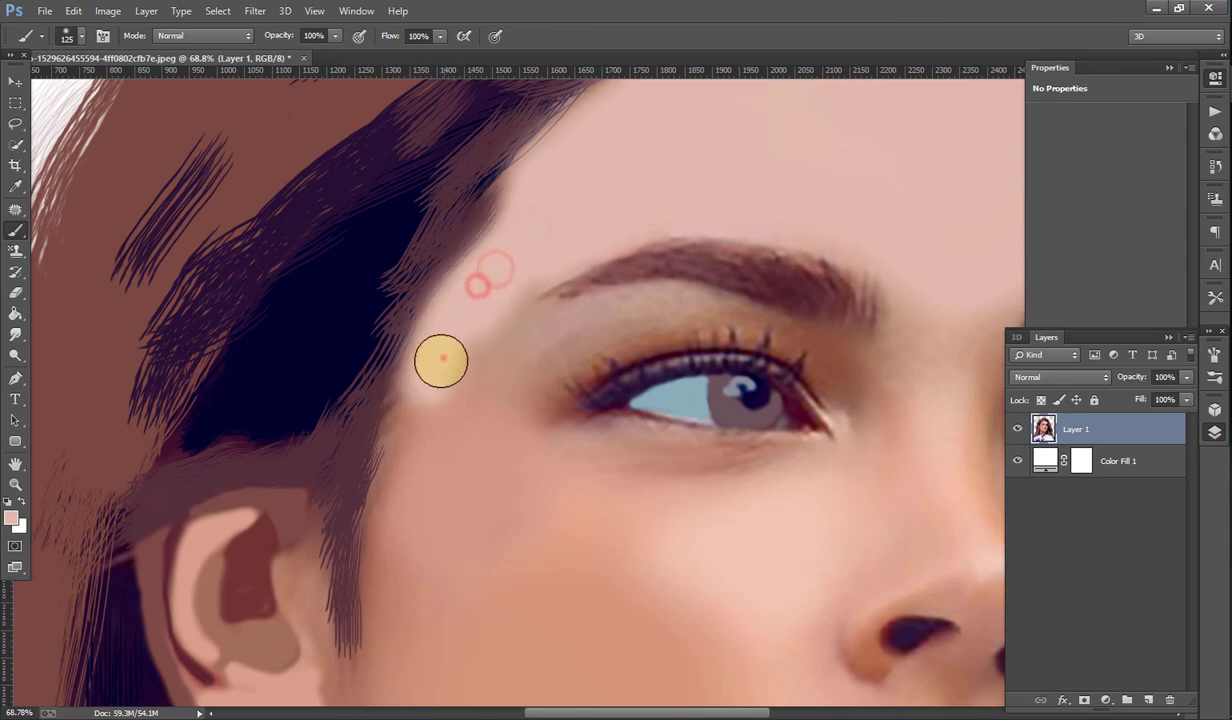
Step: Paint a light stroke from the temple down the cheek and dab orange blush onto it
scroll(450, 330, down, 2)
scroll(457, 345, down, 1)
scroll(480, 375, up, 2)
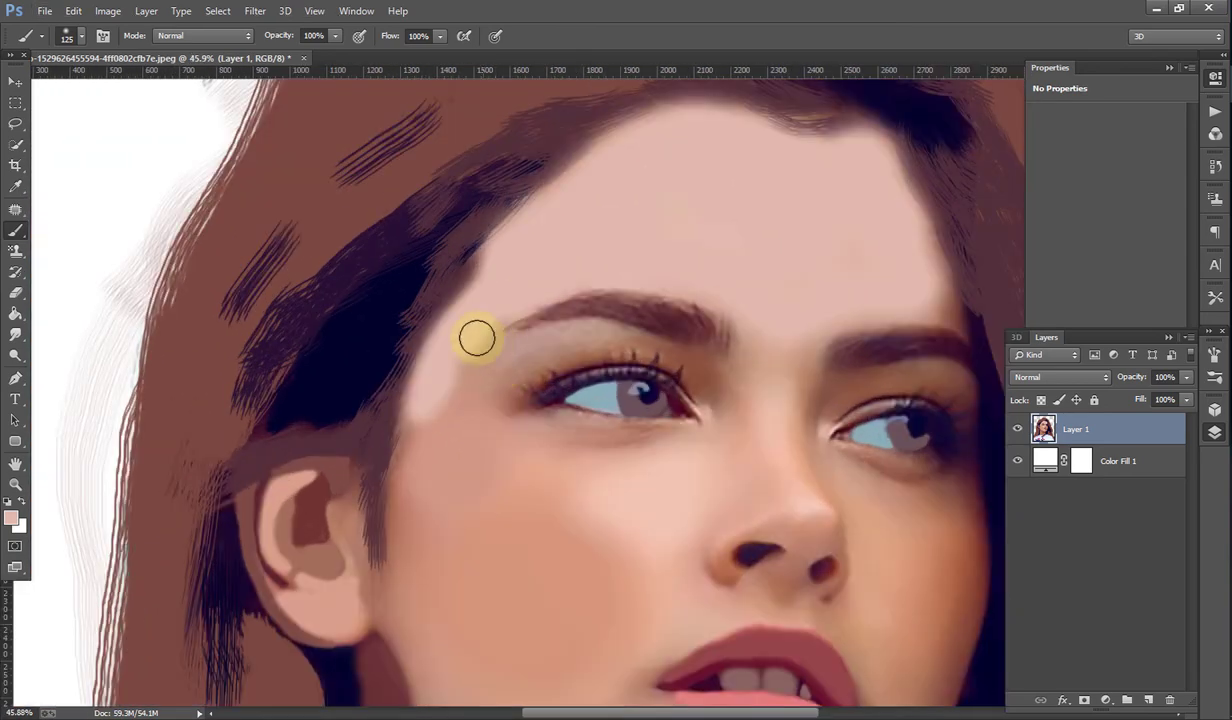
mouse_move(477, 363)
mouse_down()
mouse_move(523, 352)
mouse_move(446, 426)
mouse_move(407, 534)
mouse_up()
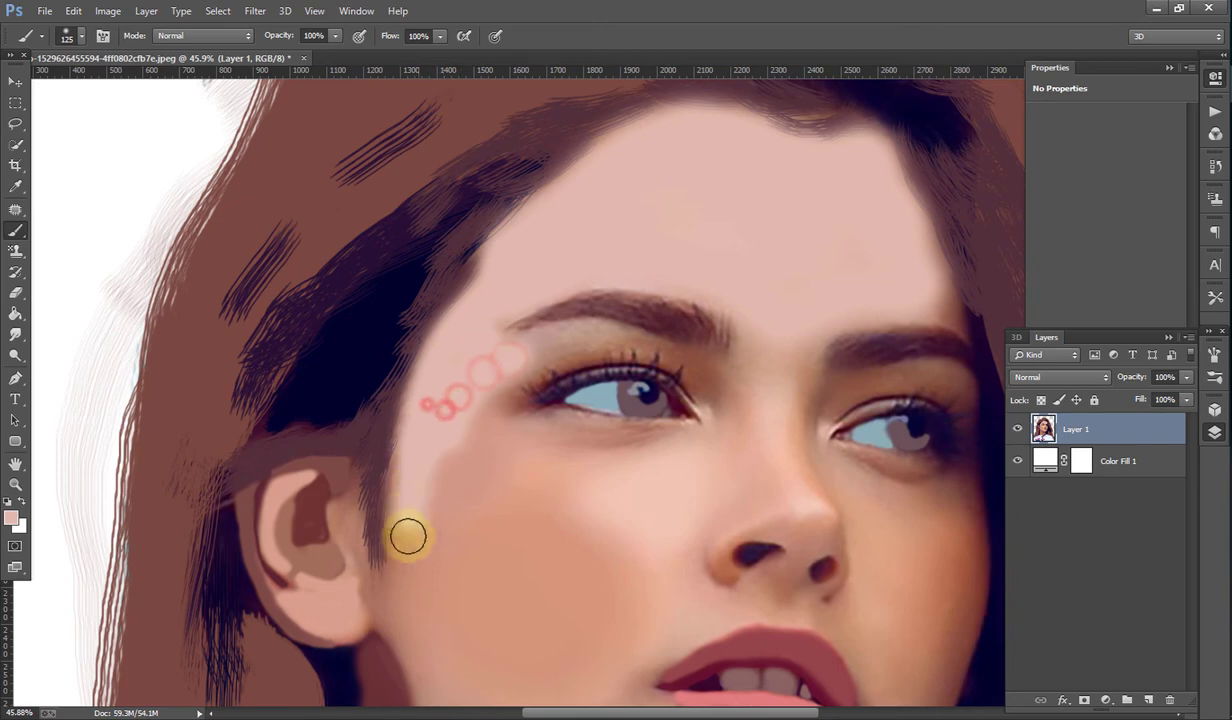
scroll(441, 519, down, 1)
scroll(441, 519, down, 2)
scroll(505, 540, down, 1)
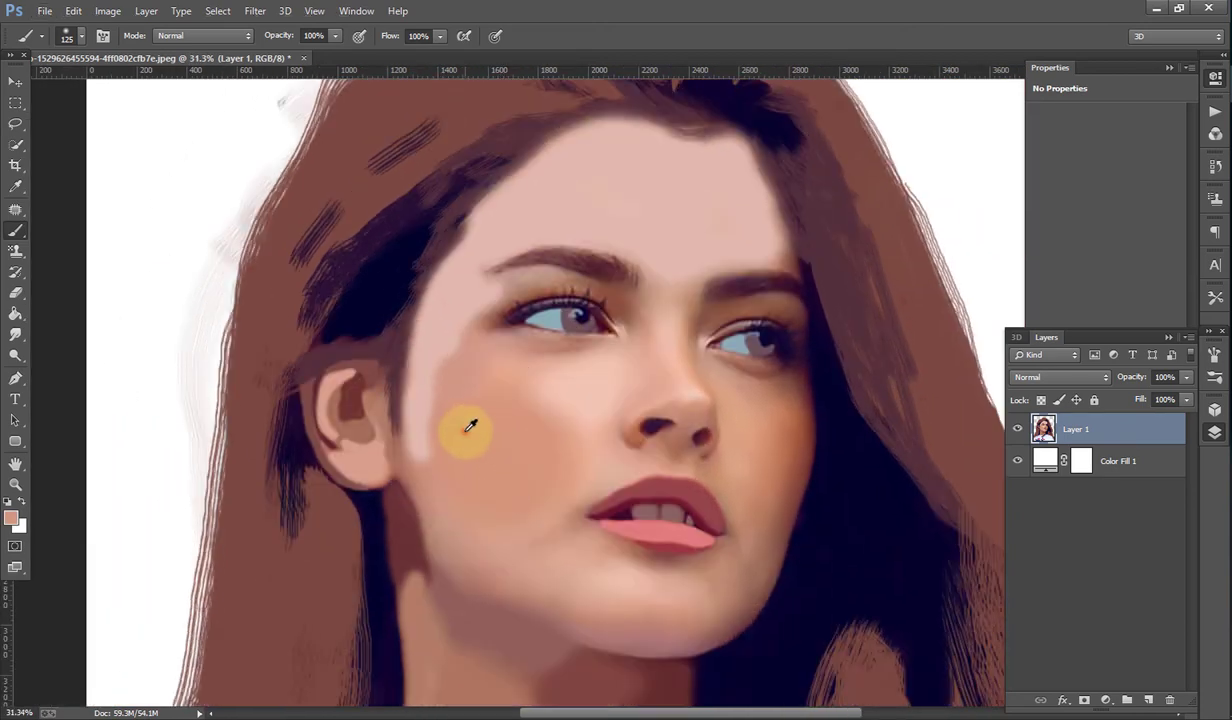
key(])
key(])
mouse_move(465, 370)
mouse_down()
mouse_move(448, 434)
mouse_move(462, 467)
mouse_move(490, 445)
mouse_move(467, 371)
mouse_up()
Step: Sample the eyelid colour and dab it with a smaller brush along the upper eyelid and outer corner
alt+click(538, 287)
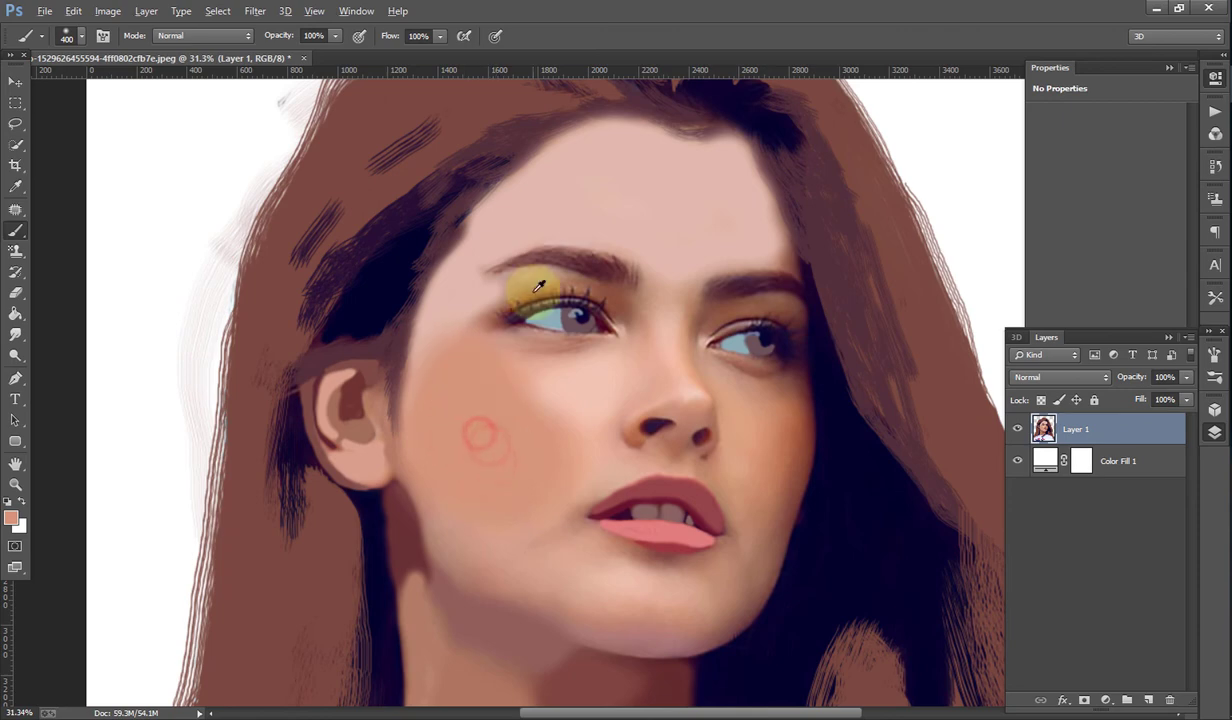
scroll(527, 285, up, 3)
key([)
key([)
key([)
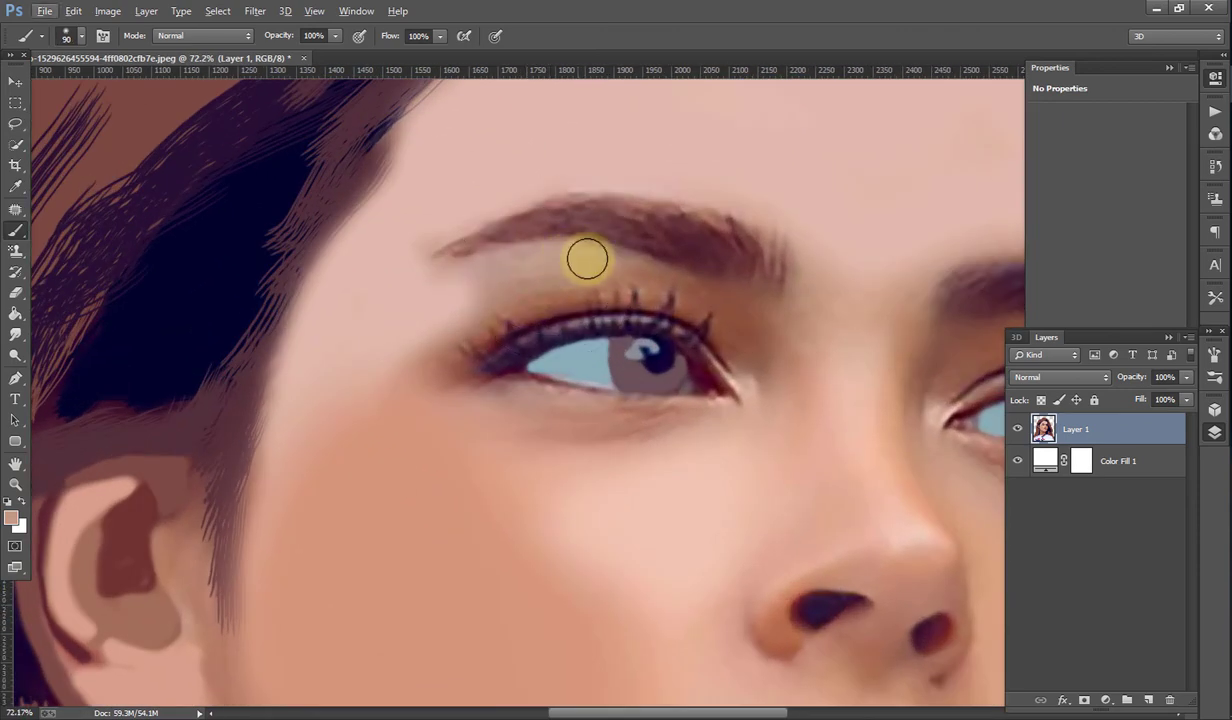
click(605, 260)
click(563, 262)
click(527, 278)
click(491, 303)
click(426, 349)
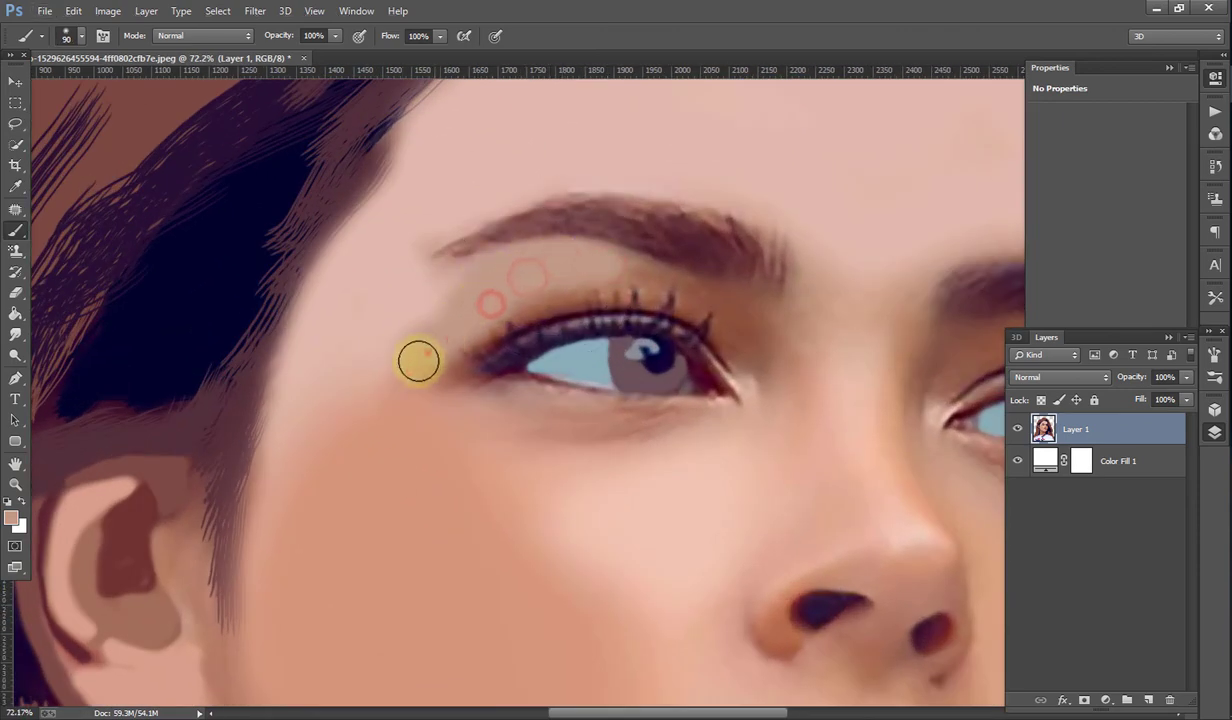
click(404, 371)
Step: Adjust the brush flow and dab soft shading beside the eye and along the upper cheek
click(440, 36)
click(477, 295)
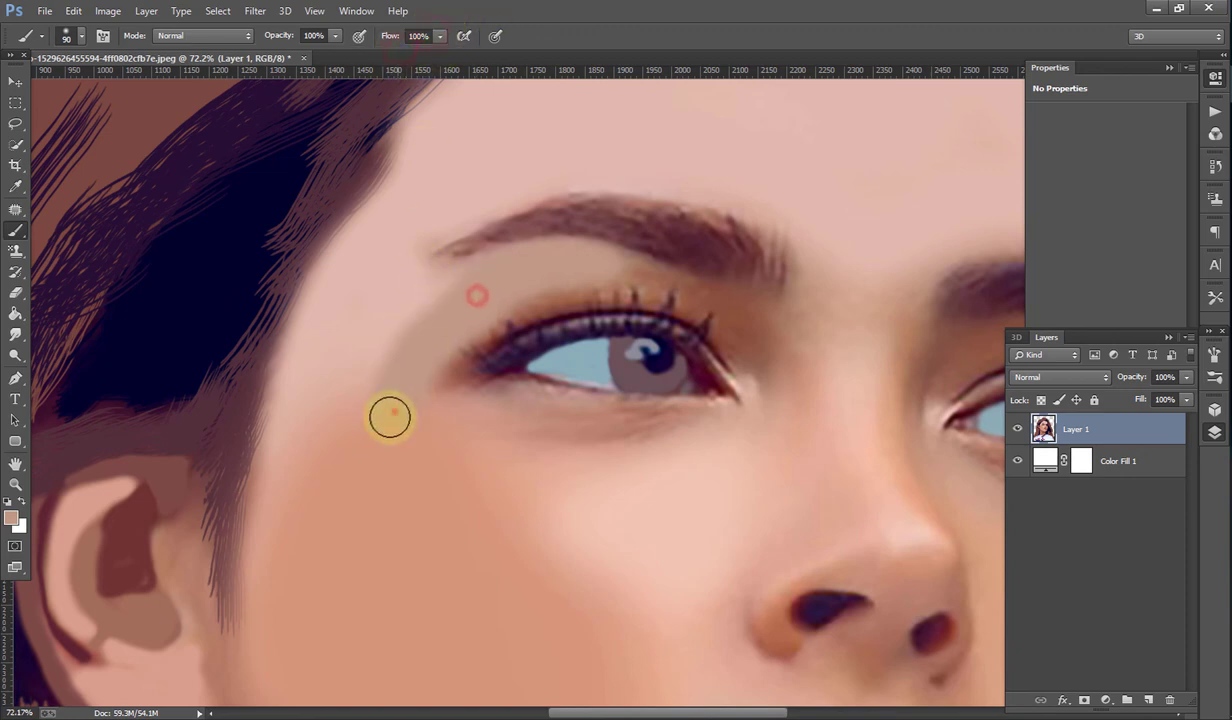
click(393, 405)
click(381, 467)
click(390, 432)
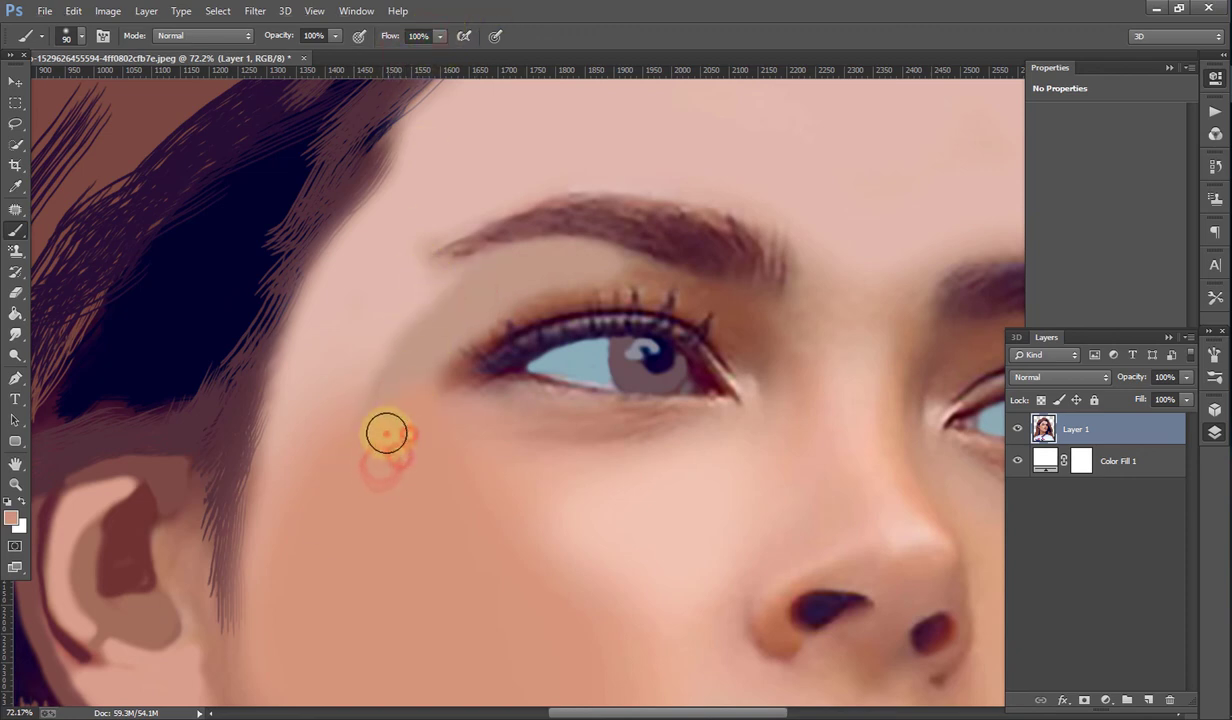
click(395, 409)
click(420, 371)
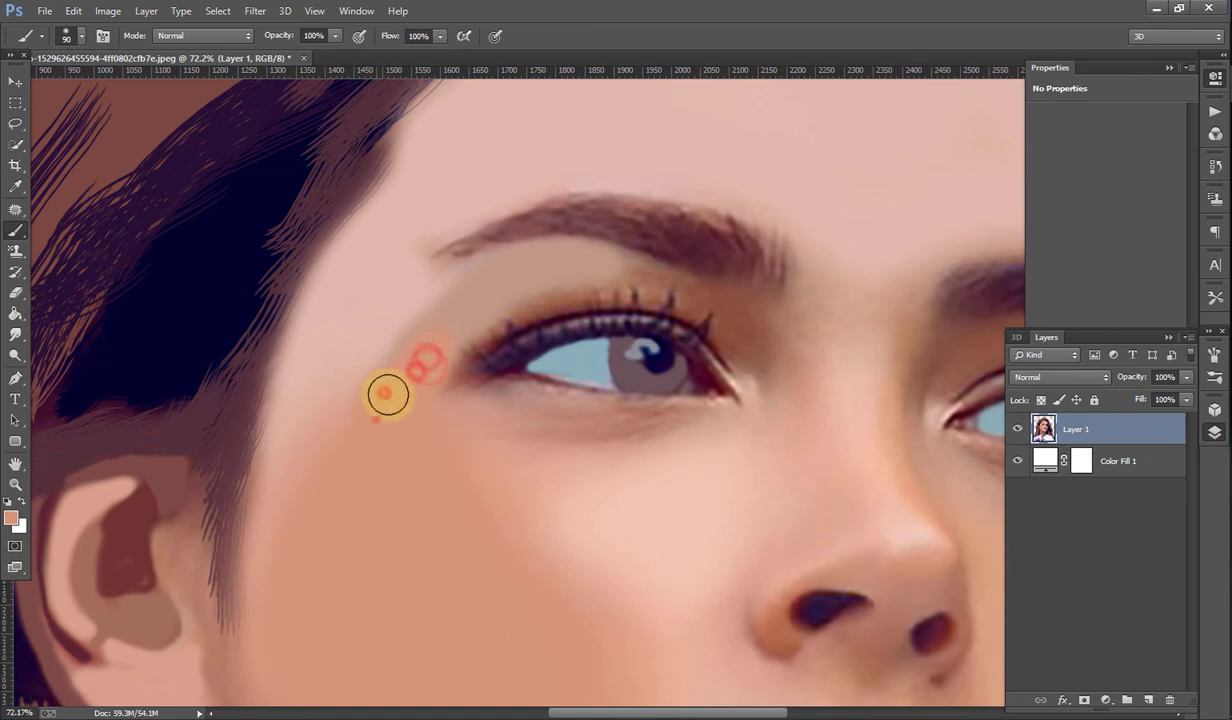
Step: Fit the whole portrait in the window and sample the brown shade above the eye corner
key(ctrl+0)
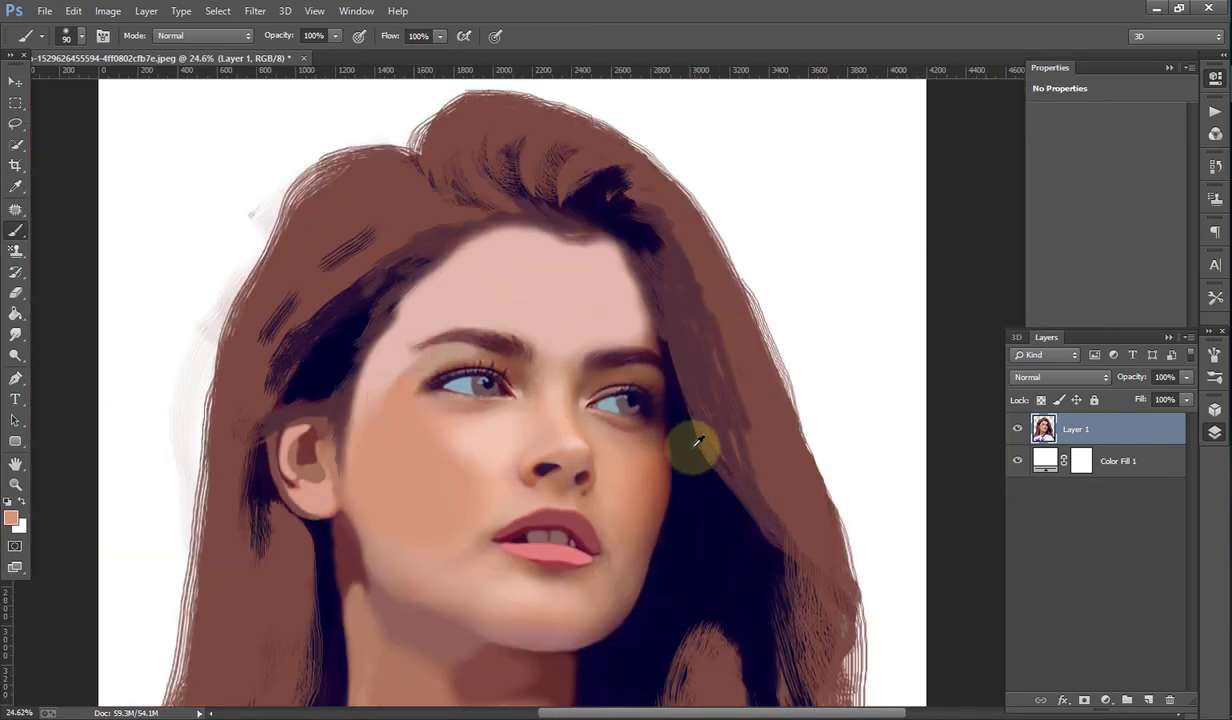
scroll(537, 398, up, 3)
click(445, 283)
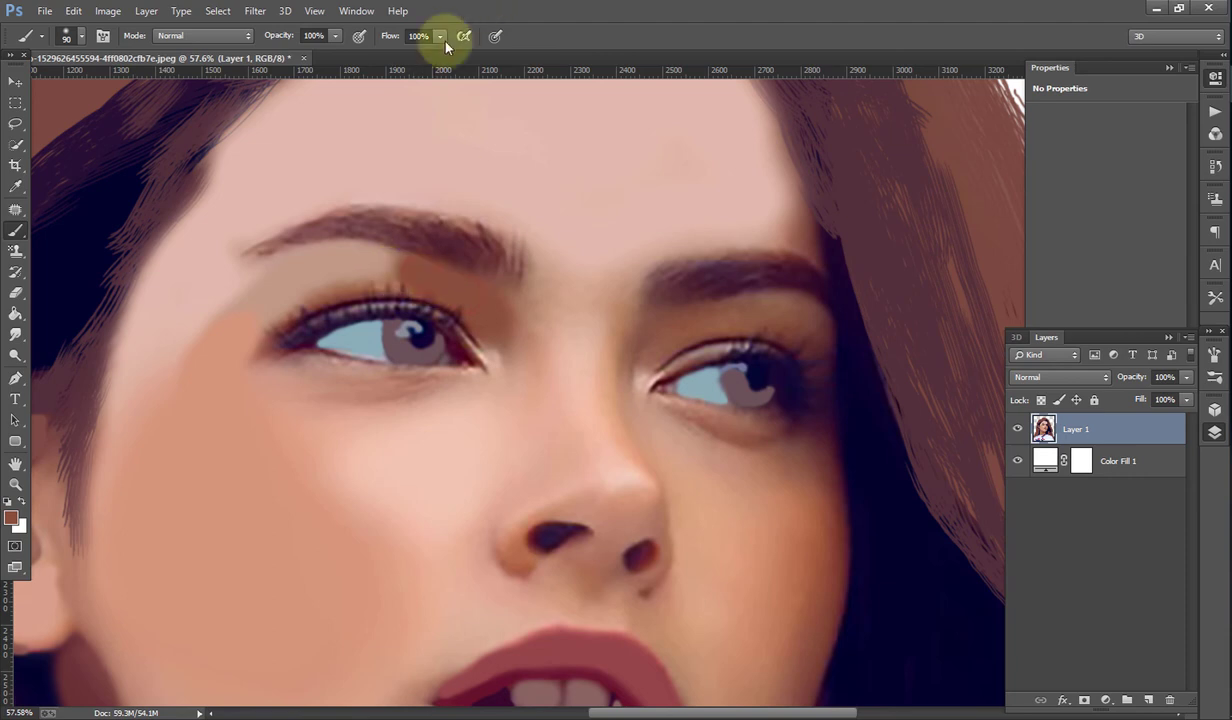
Step: Lower brush flow to 57% and paint soft strokes along the left eyebrow
drag(440, 36, 403, 88)
drag(420, 273, 372, 254)
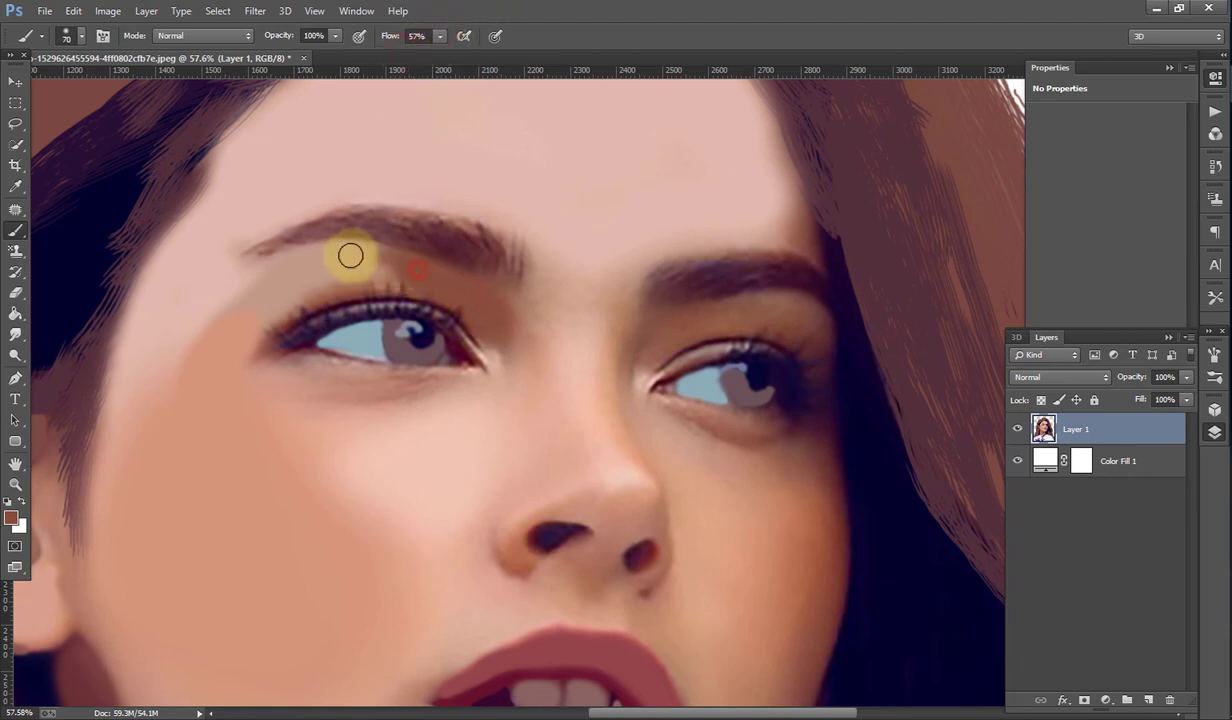
click(424, 273)
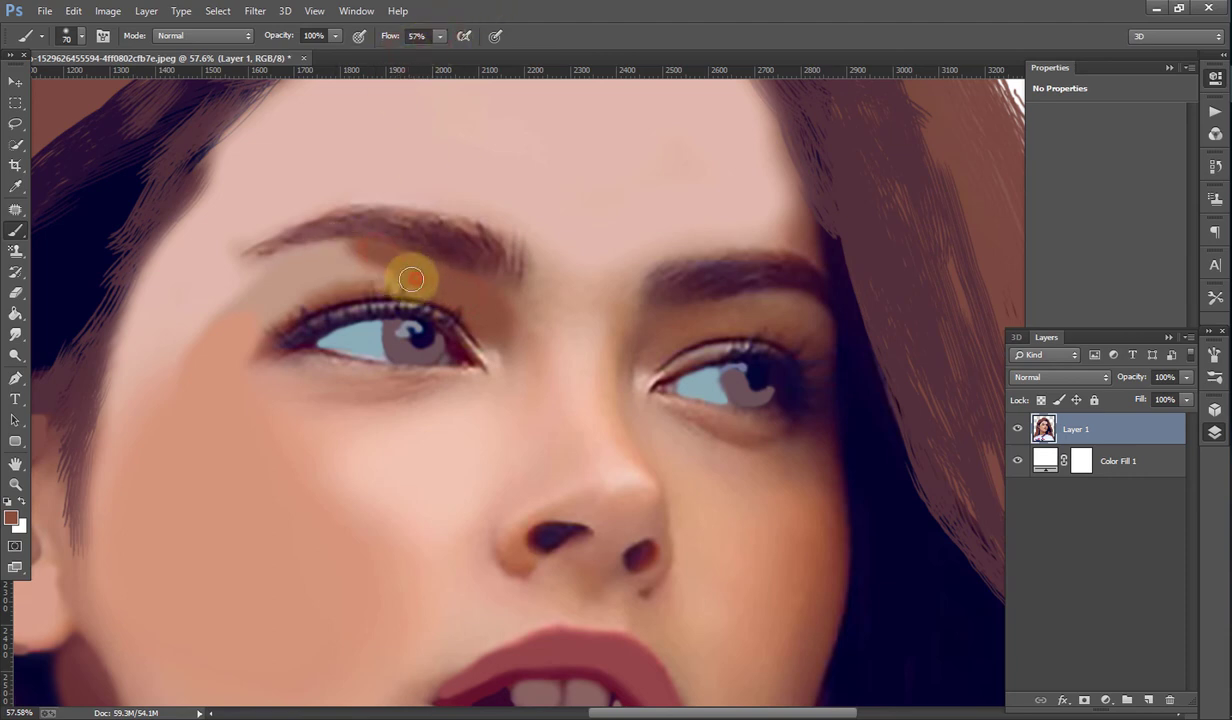
click(440, 36)
drag(407, 271, 357, 244)
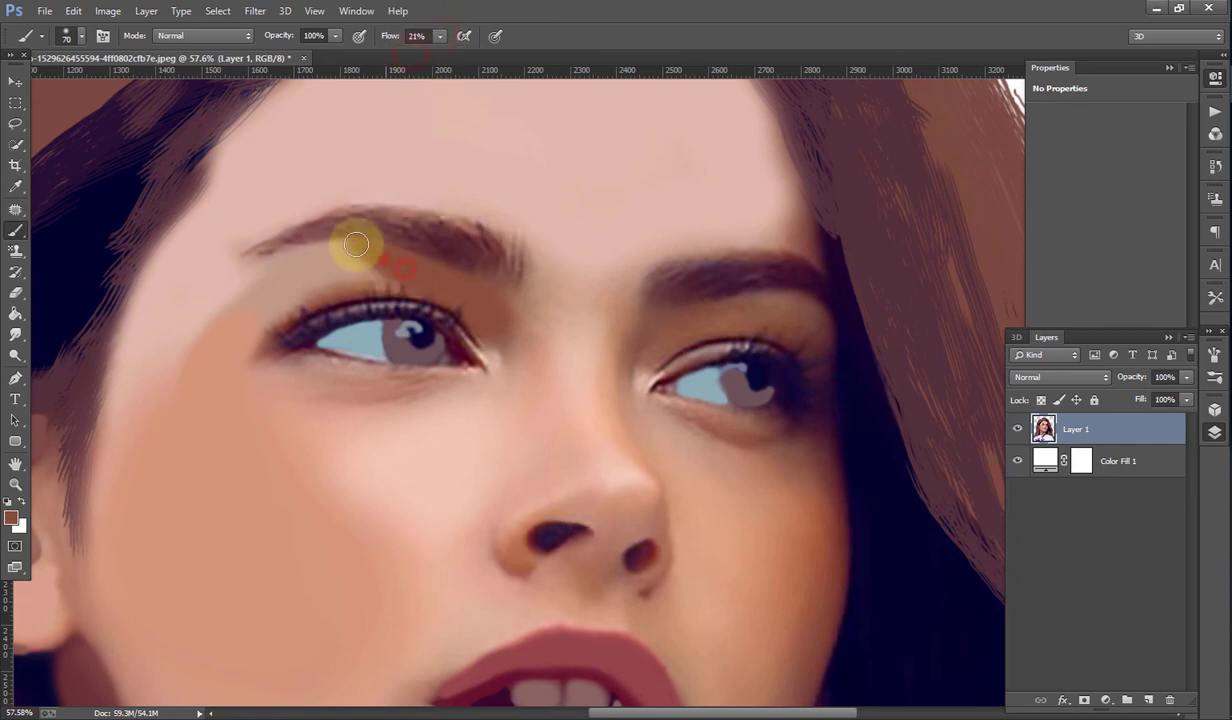
Step: Sample a darker maroon and darken and define the left eyebrow's outer tail
click(500, 338)
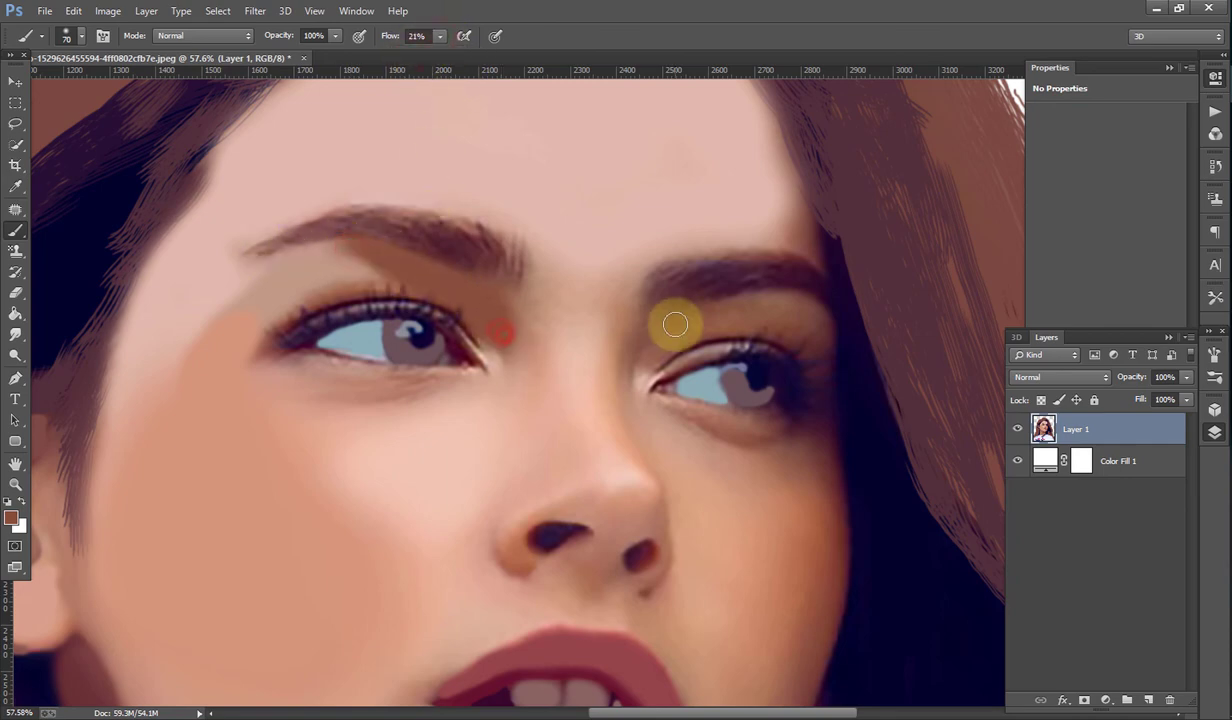
scroll(674, 324, down, 3)
scroll(665, 474, down, 2)
scroll(696, 555, down, 1)
scroll(696, 540, down, 1)
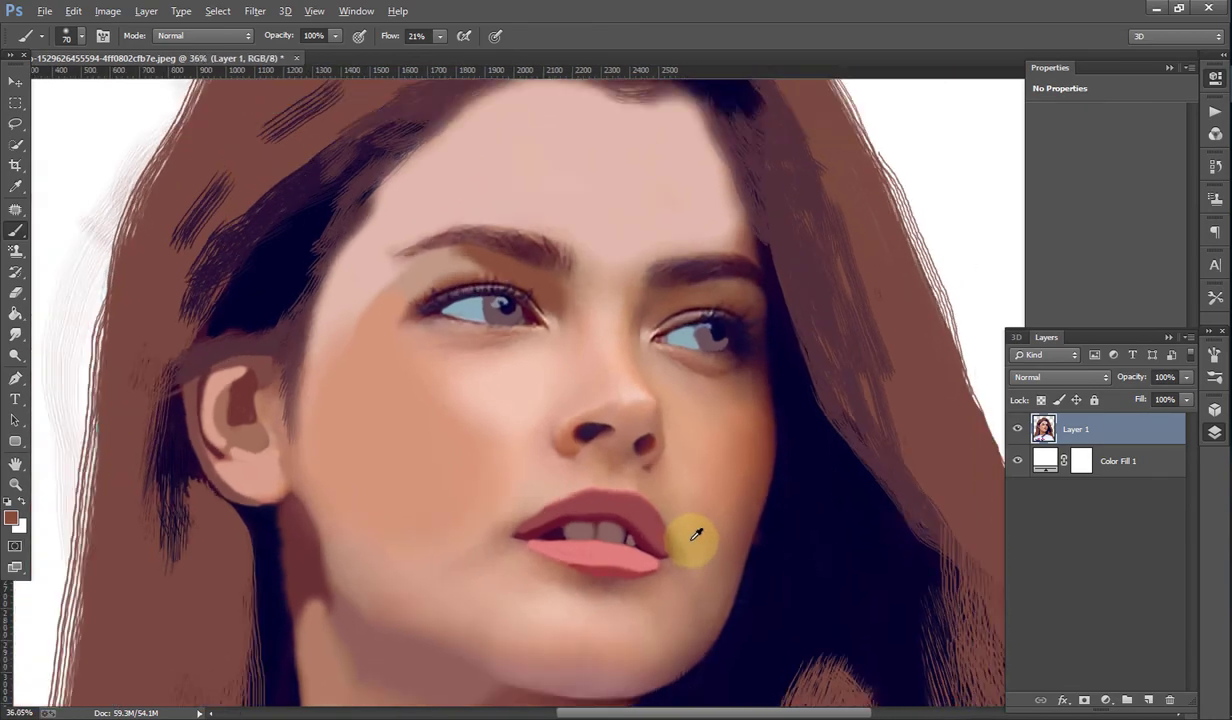
scroll(695, 531, down, 1)
scroll(696, 525, up, 2)
scroll(503, 66, up, 2)
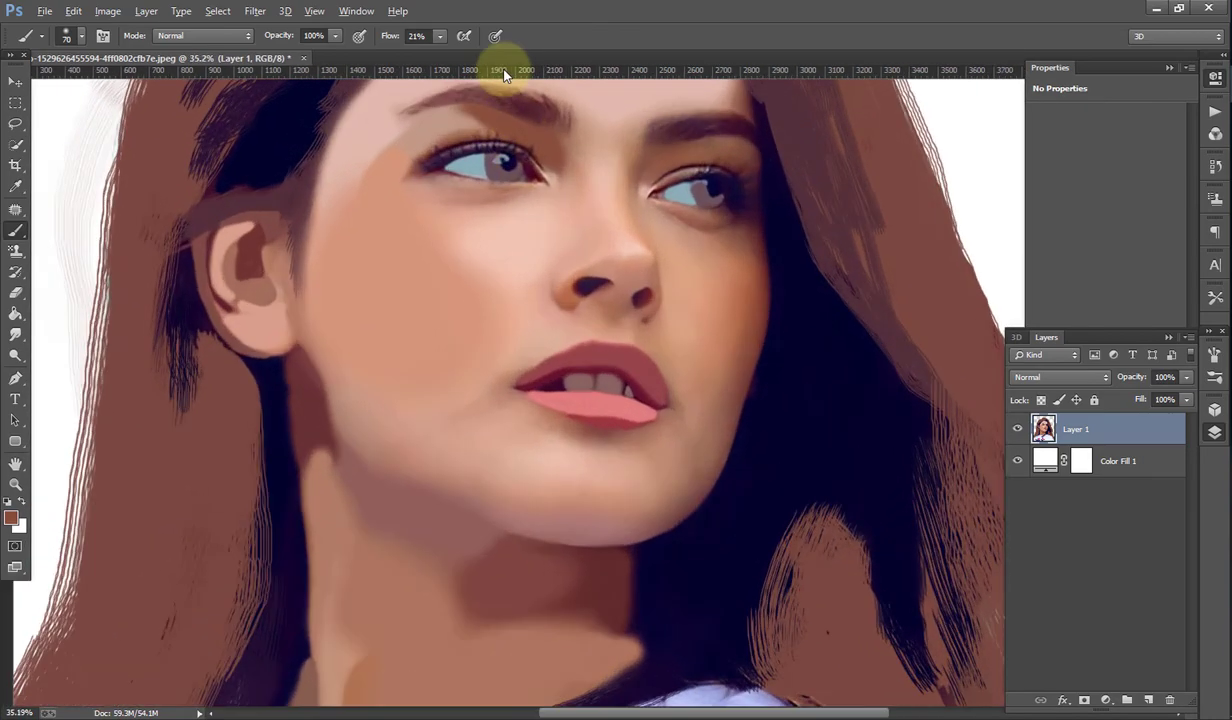
scroll(517, 121, up, 2)
scroll(567, 278, up, 1)
alt+click(567, 278)
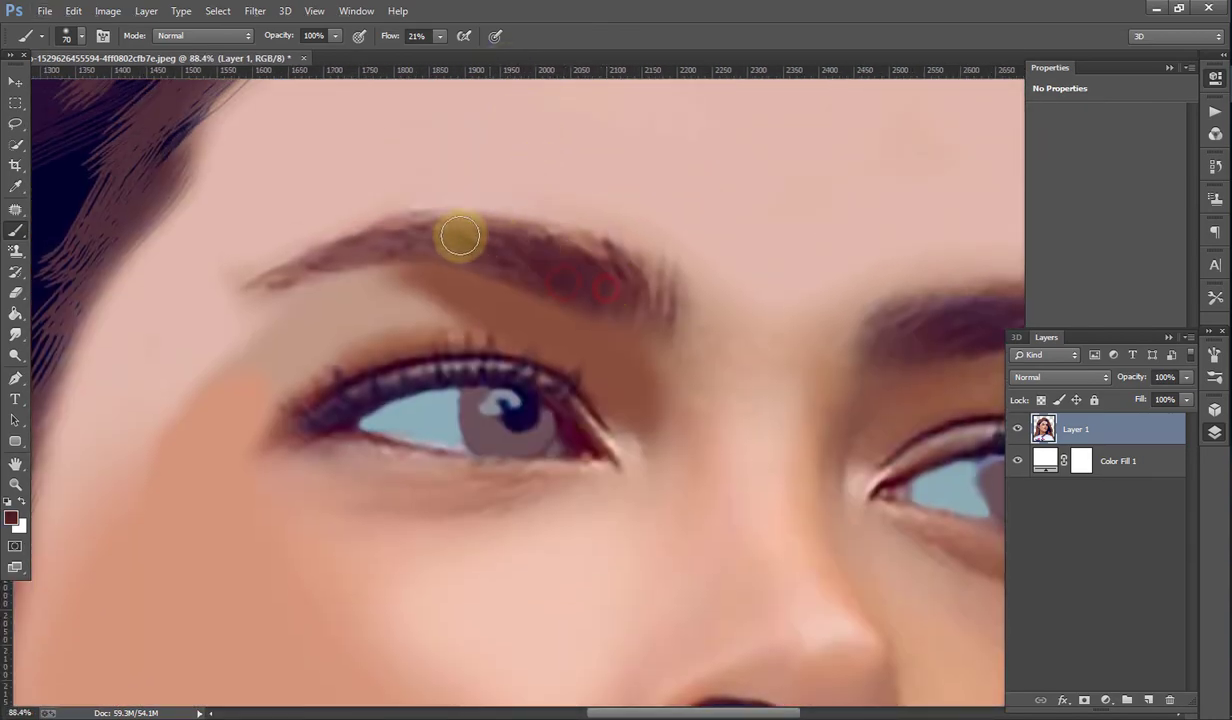
mouse_move(616, 294)
mouse_down()
mouse_move(585, 263)
mouse_move(440, 236)
mouse_move(641, 302)
mouse_move(445, 250)
mouse_move(341, 247)
mouse_move(399, 231)
mouse_move(388, 231)
mouse_move(610, 278)
mouse_move(333, 253)
mouse_move(342, 260)
mouse_move(275, 267)
mouse_move(365, 255)
mouse_up()
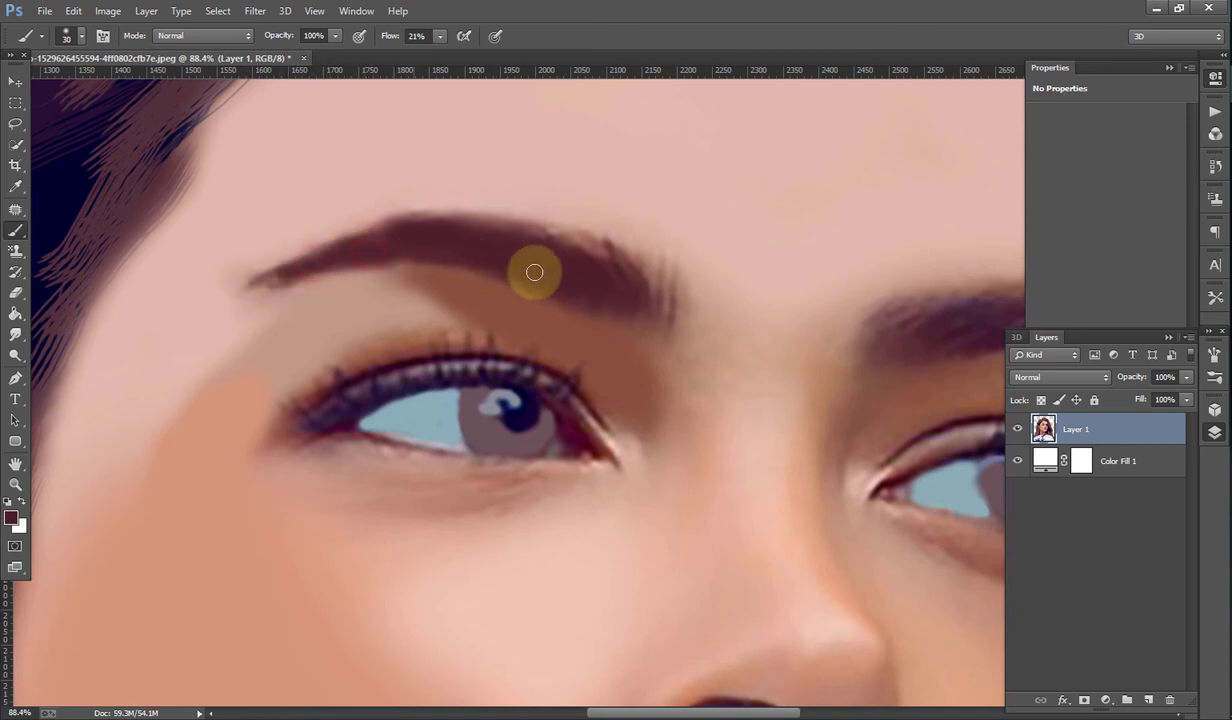
mouse_move(623, 317)
mouse_down()
mouse_move(655, 319)
mouse_move(642, 292)
mouse_move(586, 297)
mouse_move(495, 267)
mouse_move(542, 291)
mouse_move(457, 255)
mouse_move(363, 242)
mouse_move(286, 270)
mouse_move(362, 261)
mouse_up()
scroll(531, 242, down, 4)
Step: Fill the right eyebrow with sampled reddish-brown and darker tones, extending it toward the tail
scroll(712, 275, up, 2)
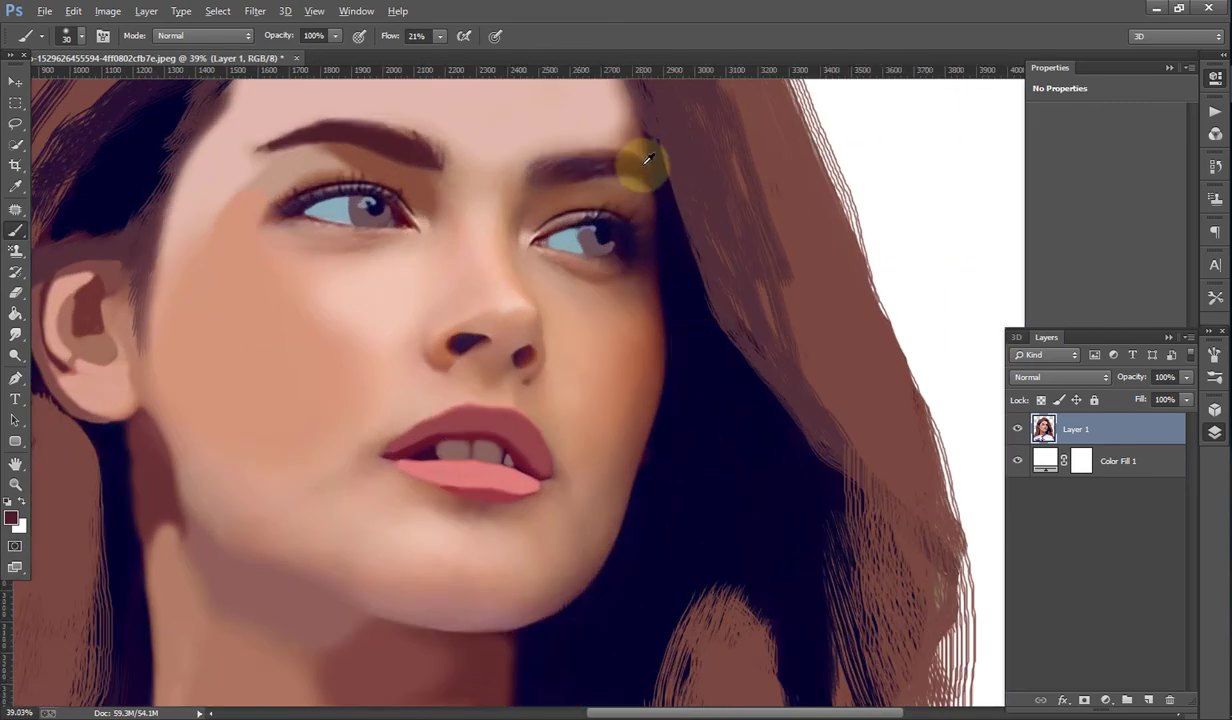
scroll(646, 160, up, 3)
mouse_move(535, 150)
mouse_down()
mouse_move(495, 193)
mouse_move(687, 170)
mouse_move(740, 187)
mouse_move(816, 251)
mouse_move(806, 245)
mouse_up()
mouse_move(663, 187)
mouse_down()
mouse_move(586, 187)
mouse_move(696, 198)
mouse_move(638, 187)
mouse_move(644, 176)
mouse_move(384, 213)
mouse_move(446, 176)
mouse_move(374, 234)
mouse_up()
alt+click(384, 213)
mouse_move(476, 262)
mouse_down()
mouse_move(462, 248)
mouse_move(500, 214)
mouse_move(545, 240)
mouse_move(500, 198)
mouse_move(566, 179)
mouse_move(504, 178)
mouse_move(654, 157)
mouse_move(704, 181)
mouse_move(596, 209)
mouse_up()
alt+click(560, 208)
mouse_move(630, 215)
mouse_down()
mouse_move(769, 231)
mouse_move(726, 176)
mouse_move(430, 195)
mouse_up()
Step: Blend the inner eyebrow with soft dabs at brush flows of 44%, 15% and 9%
click(396, 54)
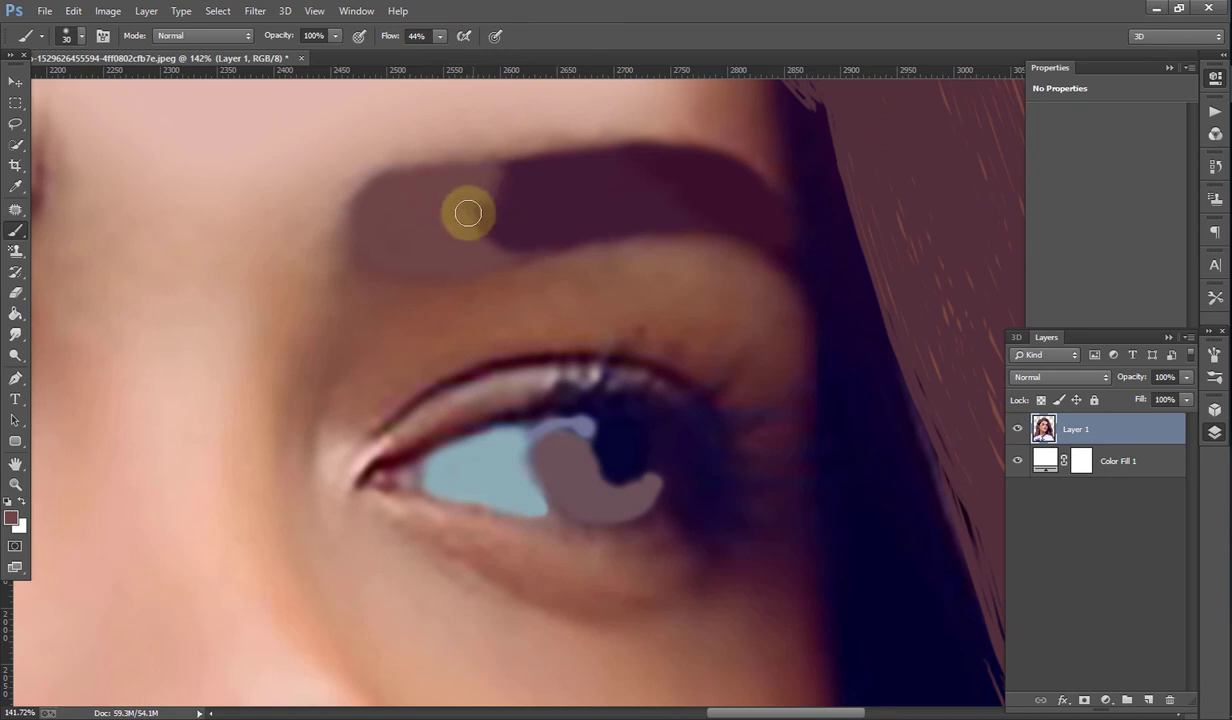
click(445, 208)
drag(416, 60, 420, 58)
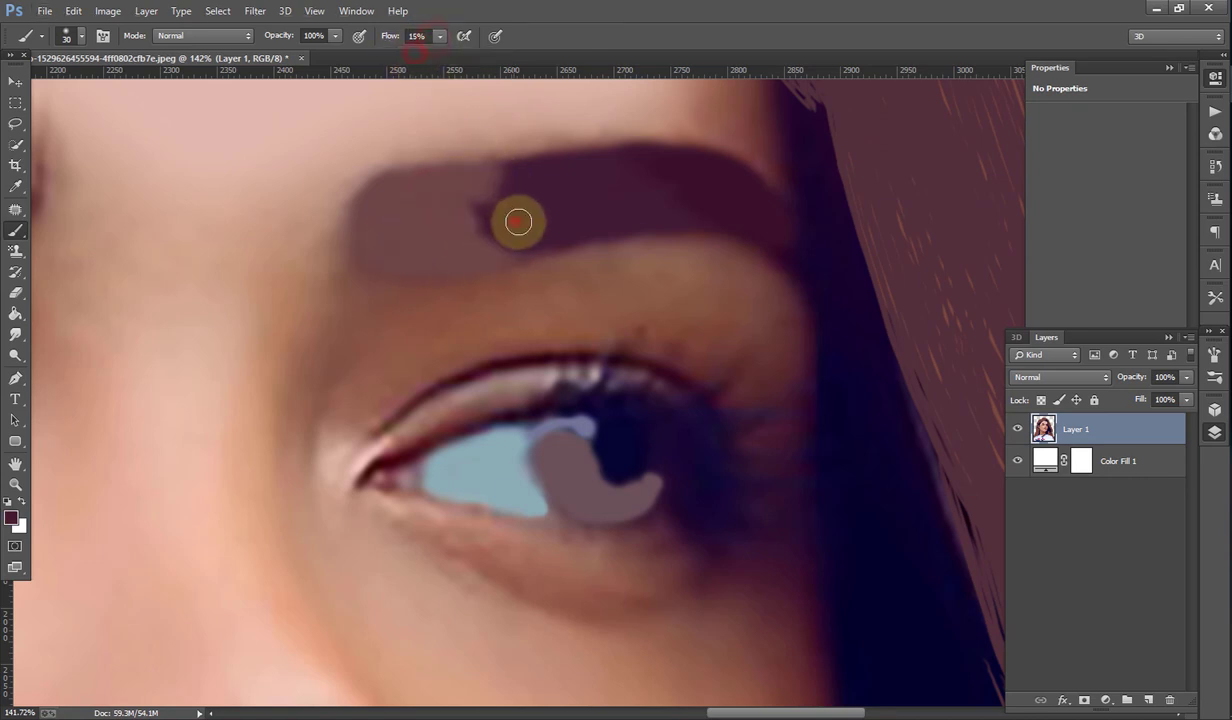
mouse_move(522, 214)
mouse_down()
mouse_move(539, 195)
mouse_move(490, 242)
mouse_up()
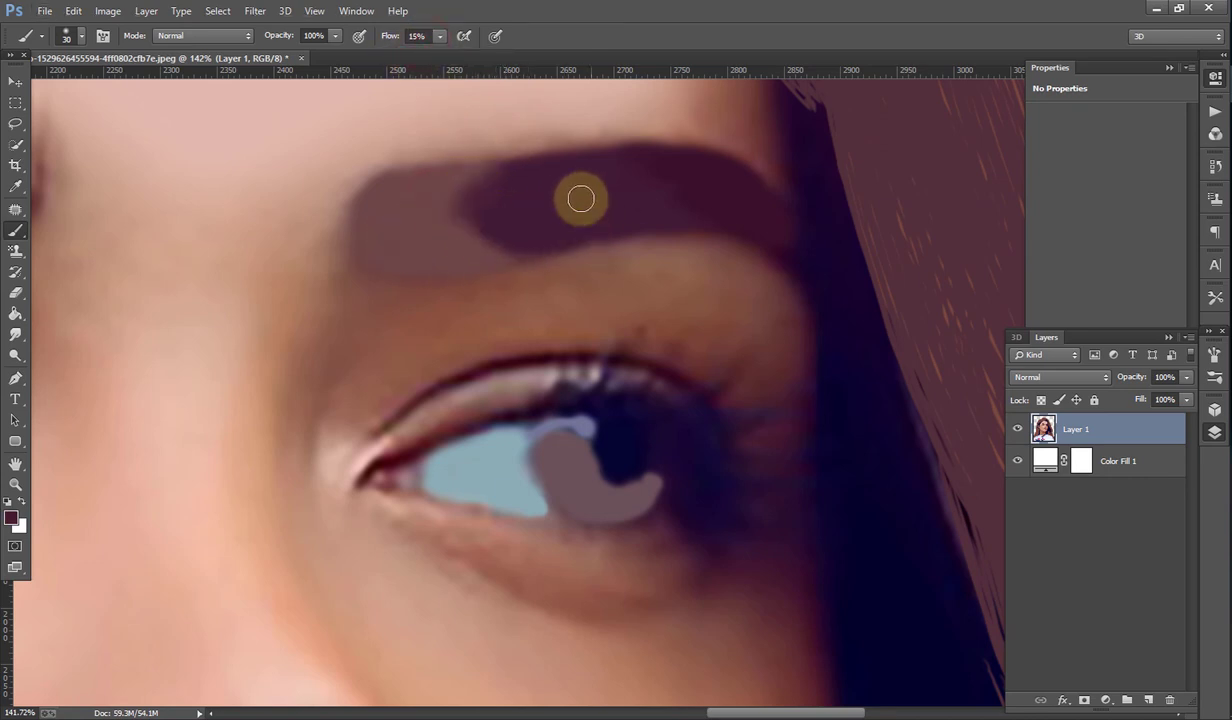
scroll(517, 187, down, 6)
scroll(538, 301, up, 1)
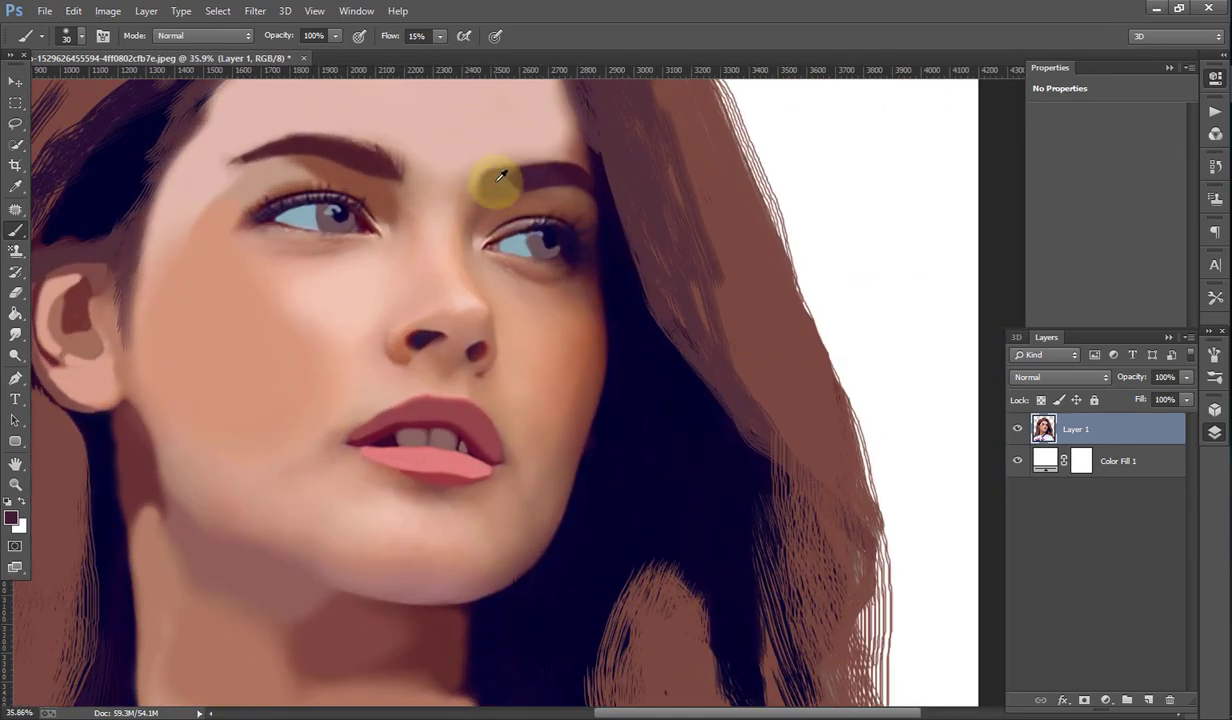
scroll(522, 170, up, 3)
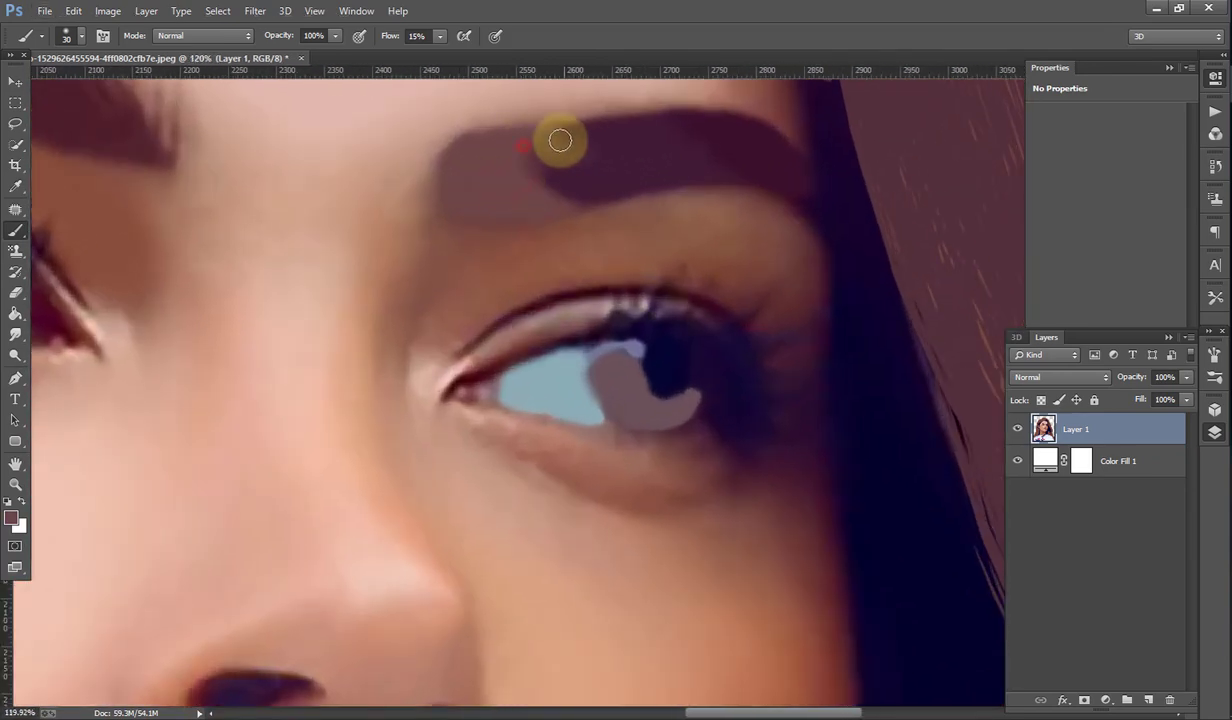
mouse_move(562, 137)
mouse_down()
mouse_move(572, 148)
mouse_move(545, 185)
mouse_move(592, 182)
mouse_up()
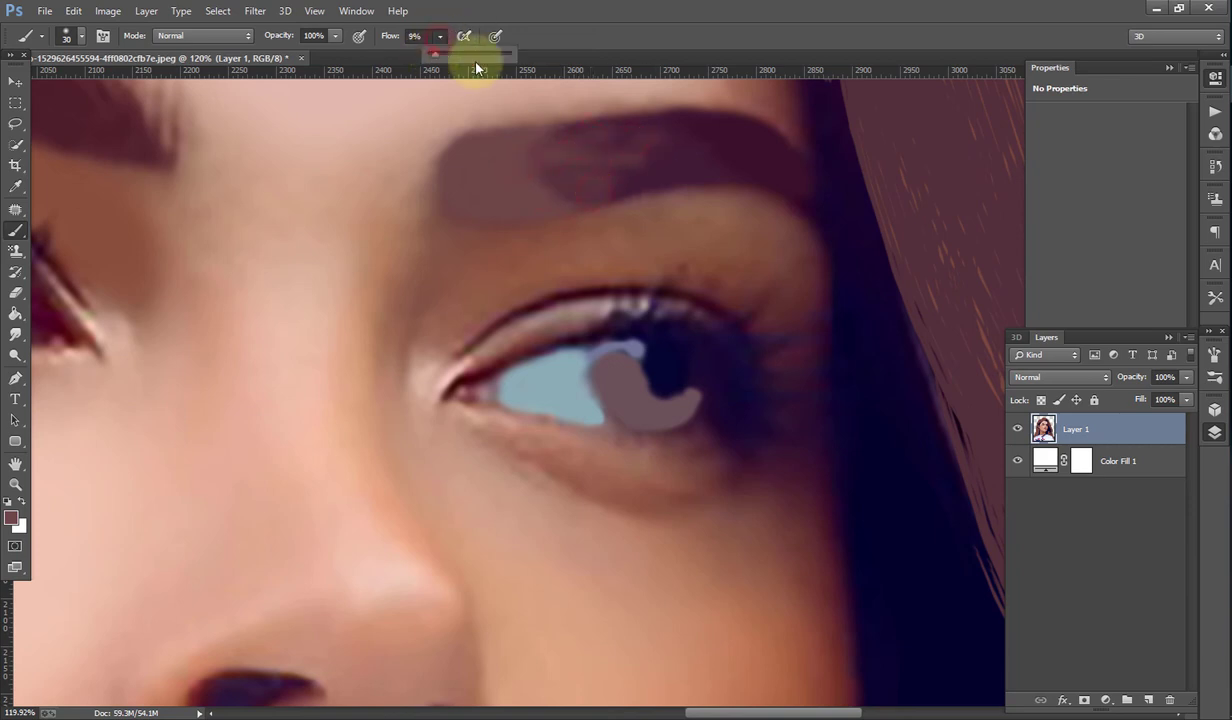
click(664, 175)
click(647, 166)
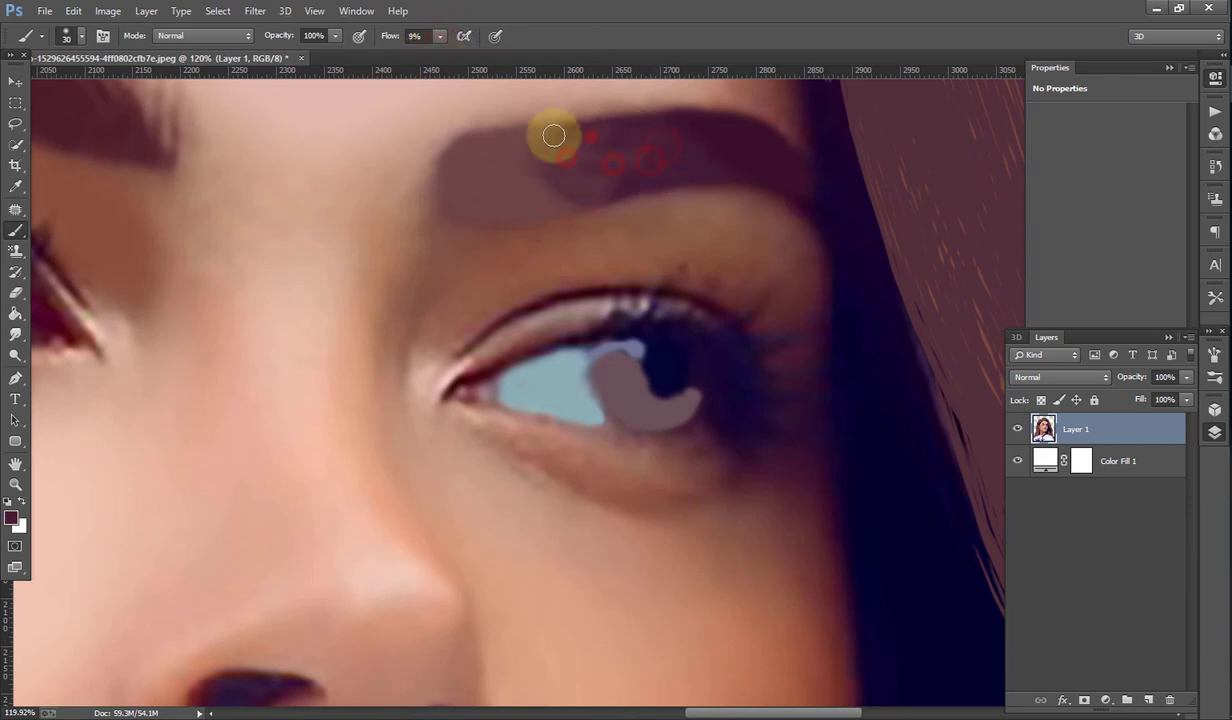
drag(583, 132, 570, 175)
scroll(560, 190, down, 5)
Step: Sample a reddish-brown skin shade and paint a shadow on the cheek with a 300 brush
scroll(498, 298, down, 3)
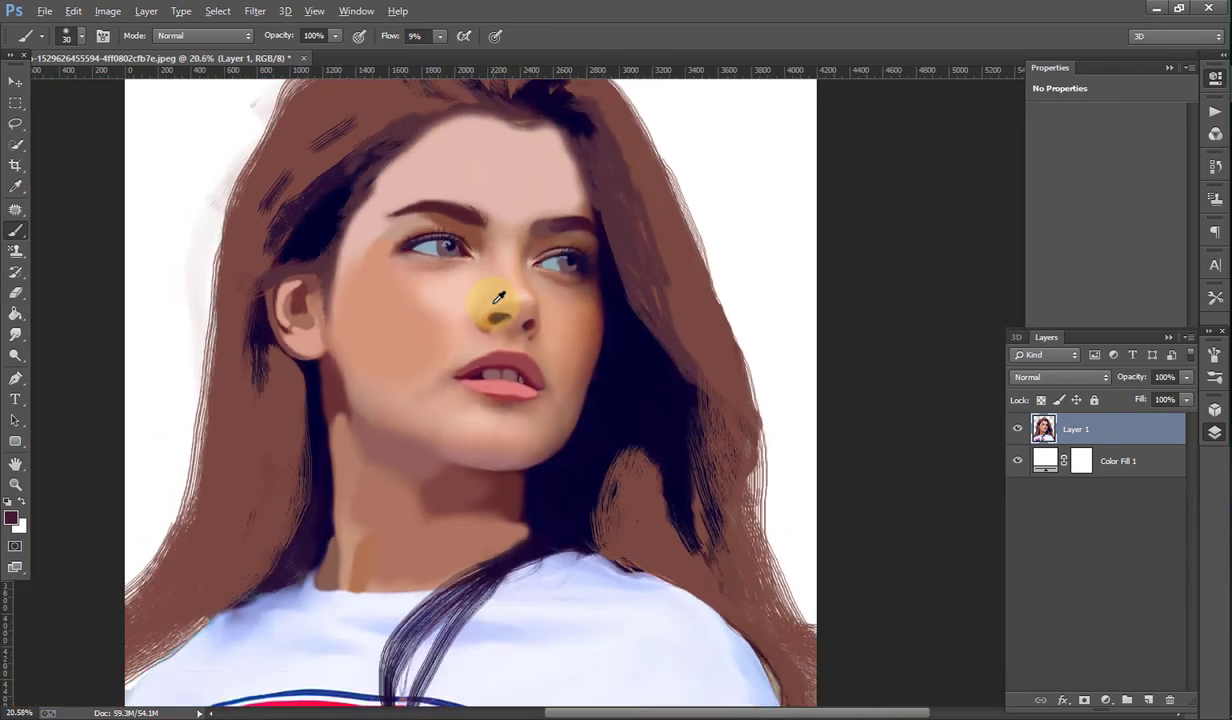
scroll(498, 298, down, 1)
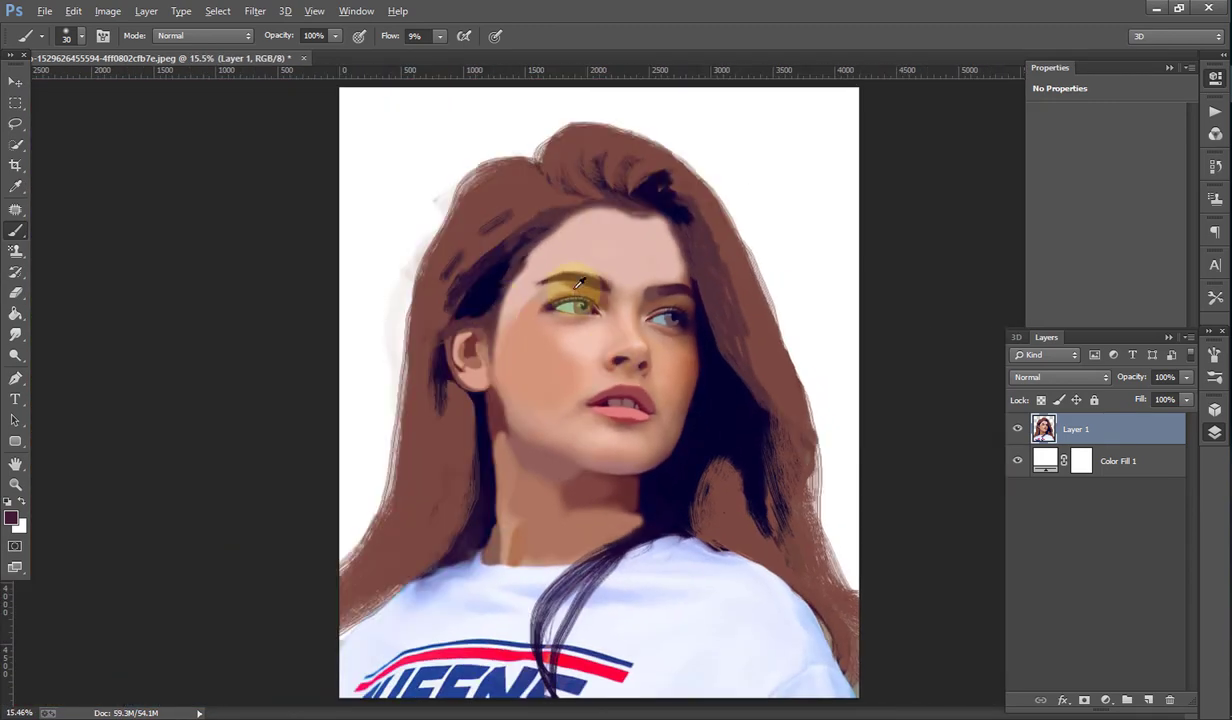
scroll(679, 333, up, 4)
alt+click(716, 383)
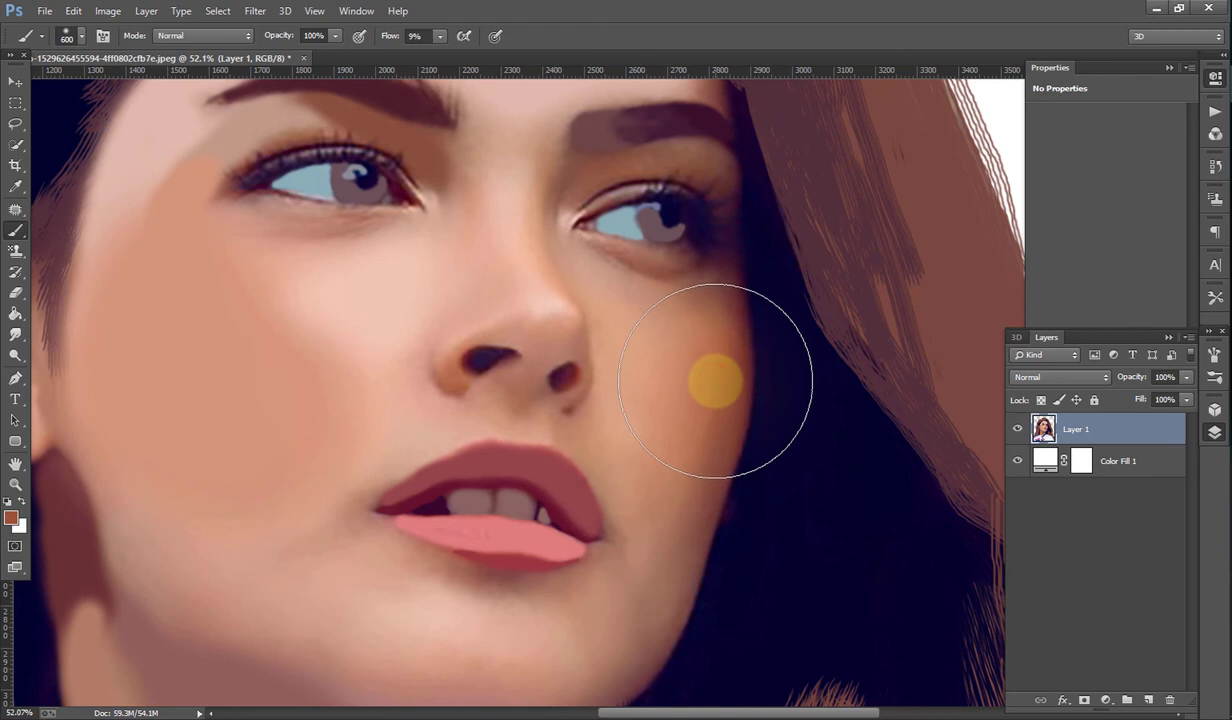
key(bracketleft)
key(bracketleft)
key(bracketleft)
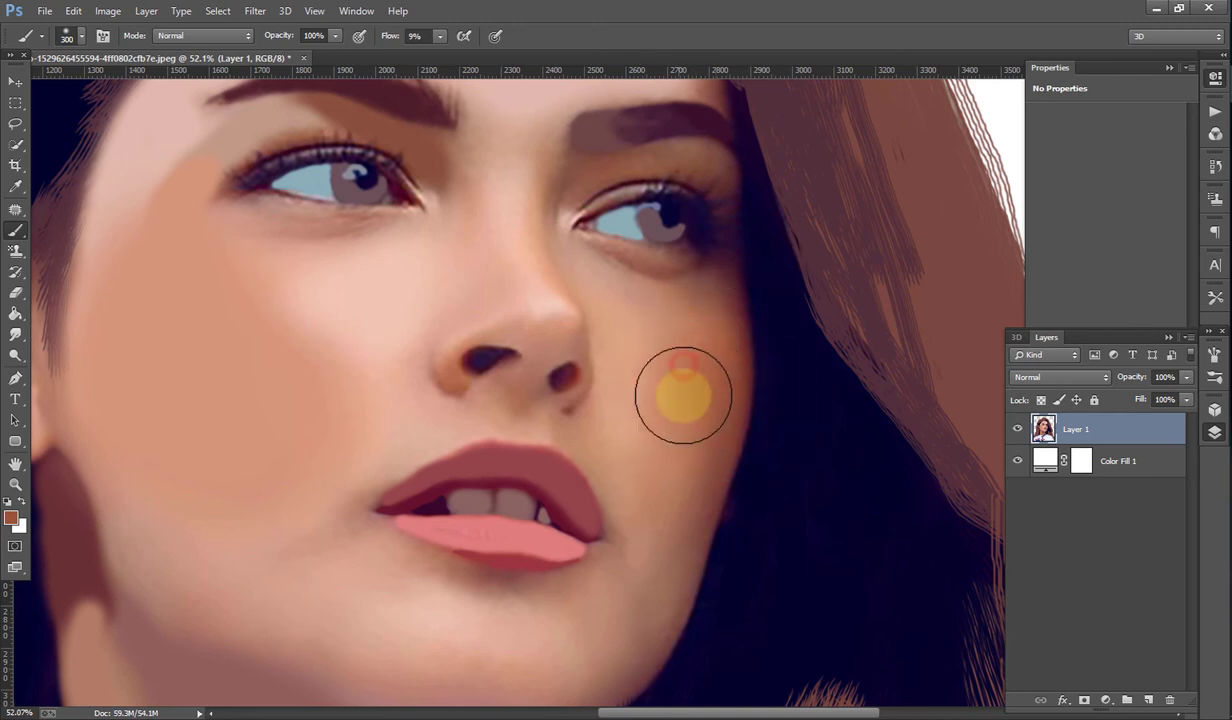
drag(636, 322, 668, 350)
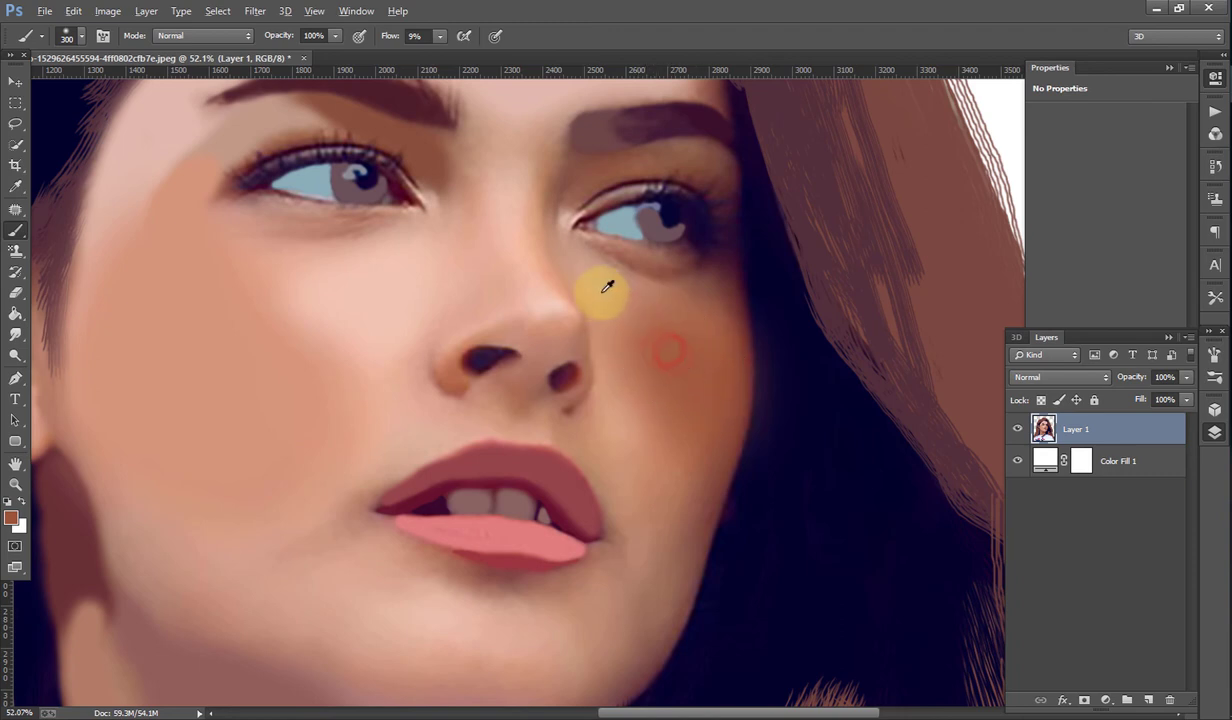
Step: With a 100 brush at 85% flow, dab the light peach tone under the eye
key(bracketleft)
key(bracketleft)
click(439, 36)
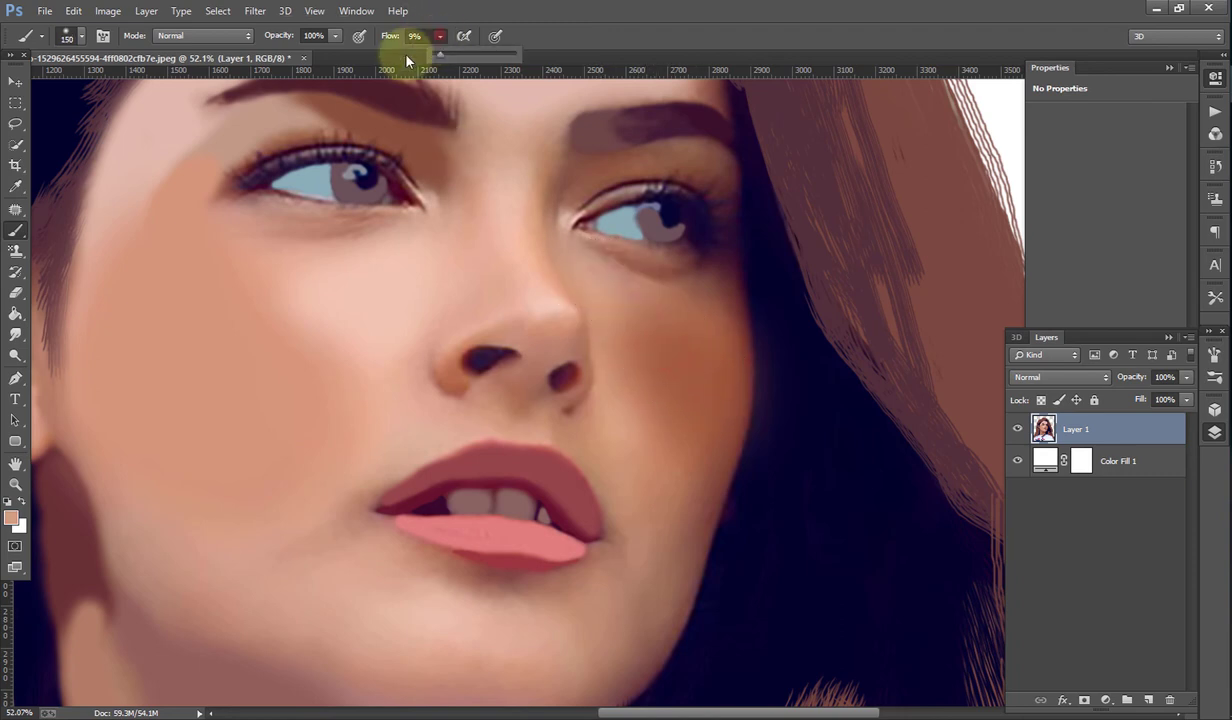
drag(503, 62, 508, 62)
click(620, 295)
key(bracketleft)
key(bracketleft)
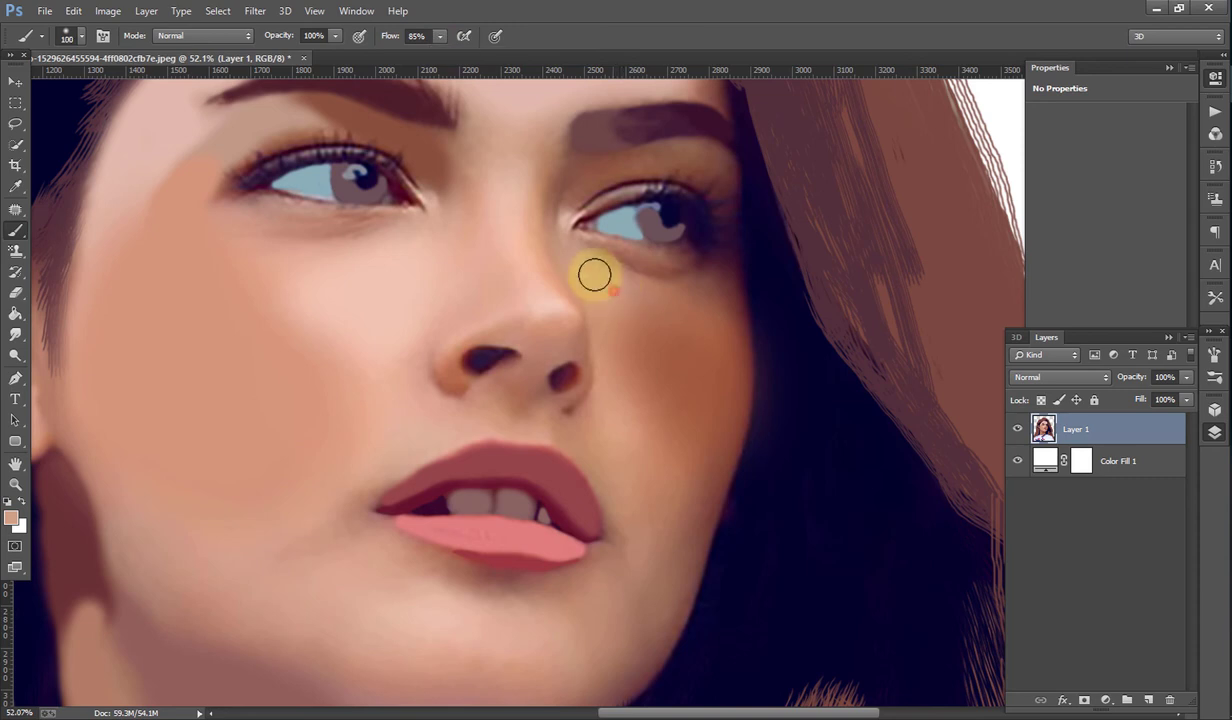
mouse_move(591, 272)
mouse_down()
mouse_move(619, 287)
mouse_move(594, 286)
mouse_move(665, 409)
mouse_move(599, 278)
mouse_move(645, 314)
mouse_up()
Step: At 40% flow, paint a light stroke below the eye and shade the cheek under the outer corner reddish
click(439, 36)
drag(508, 62, 463, 62)
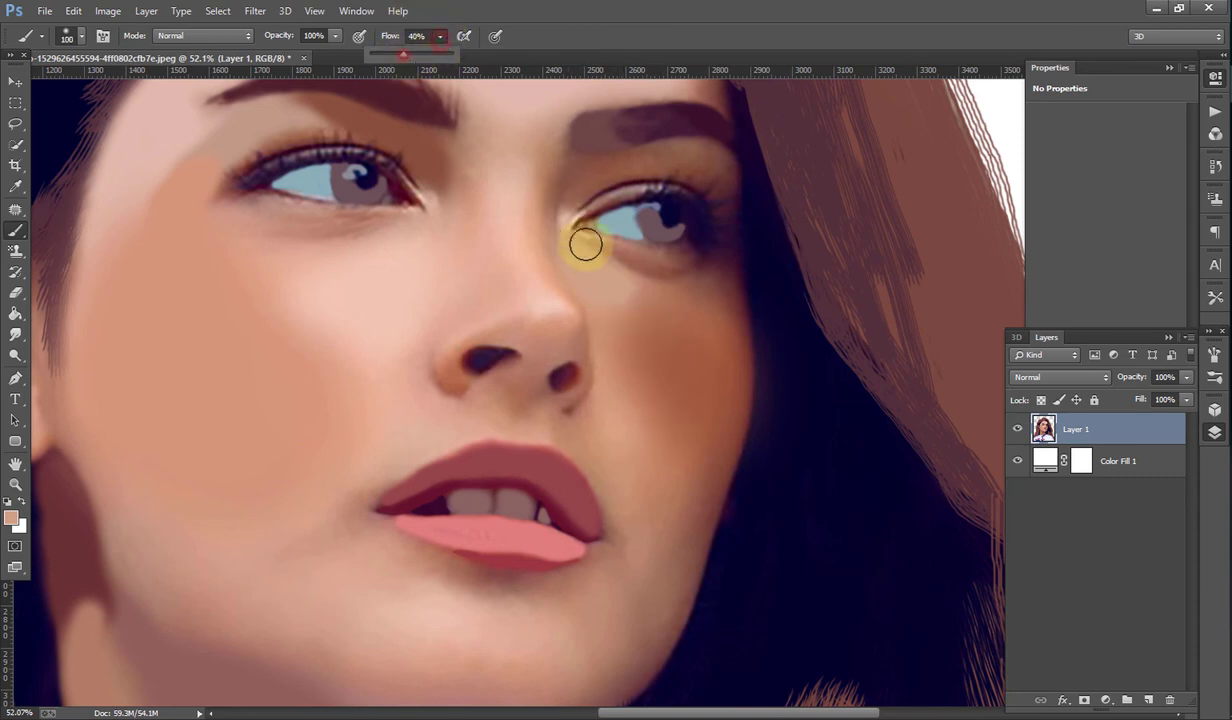
drag(583, 242, 674, 344)
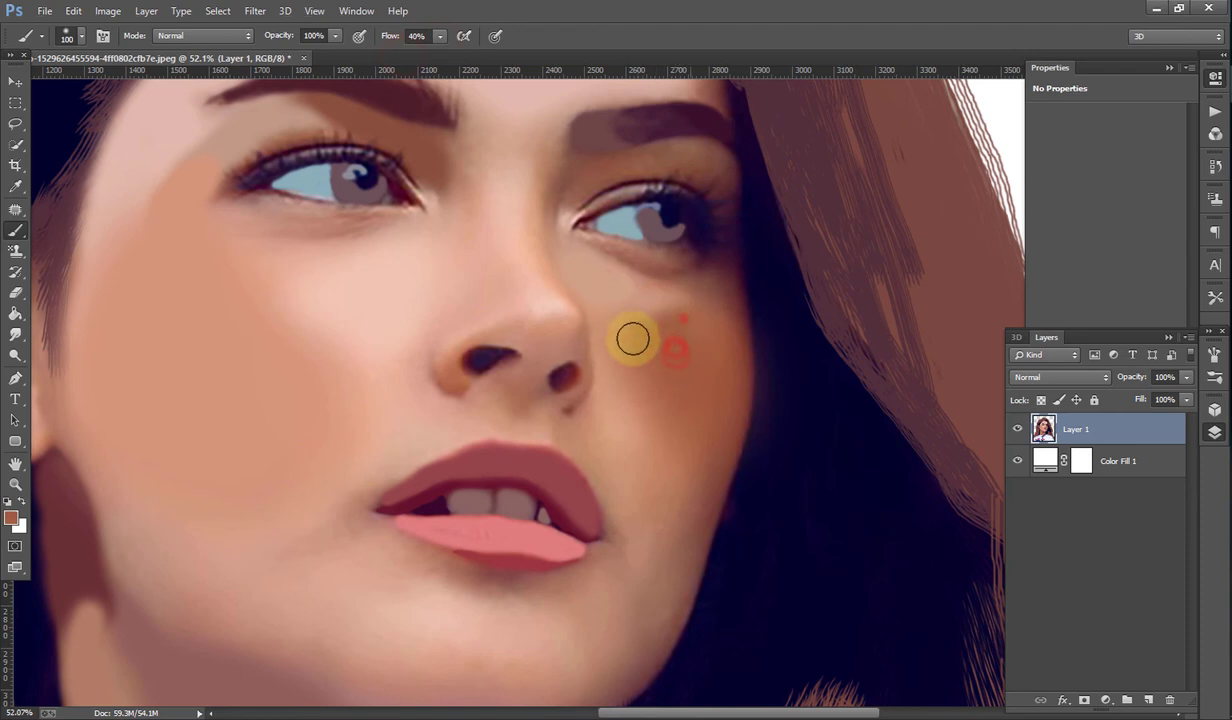
alt+click(676, 323)
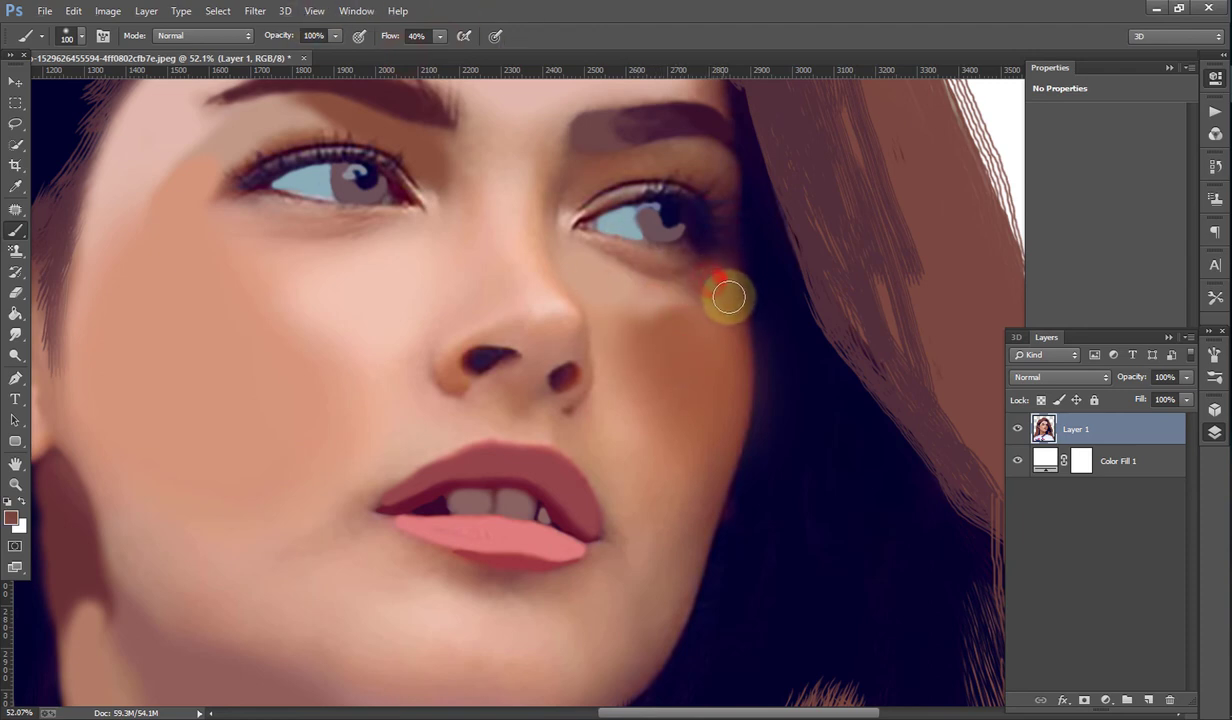
mouse_move(714, 291)
mouse_down()
mouse_move(720, 264)
mouse_move(723, 300)
mouse_up()
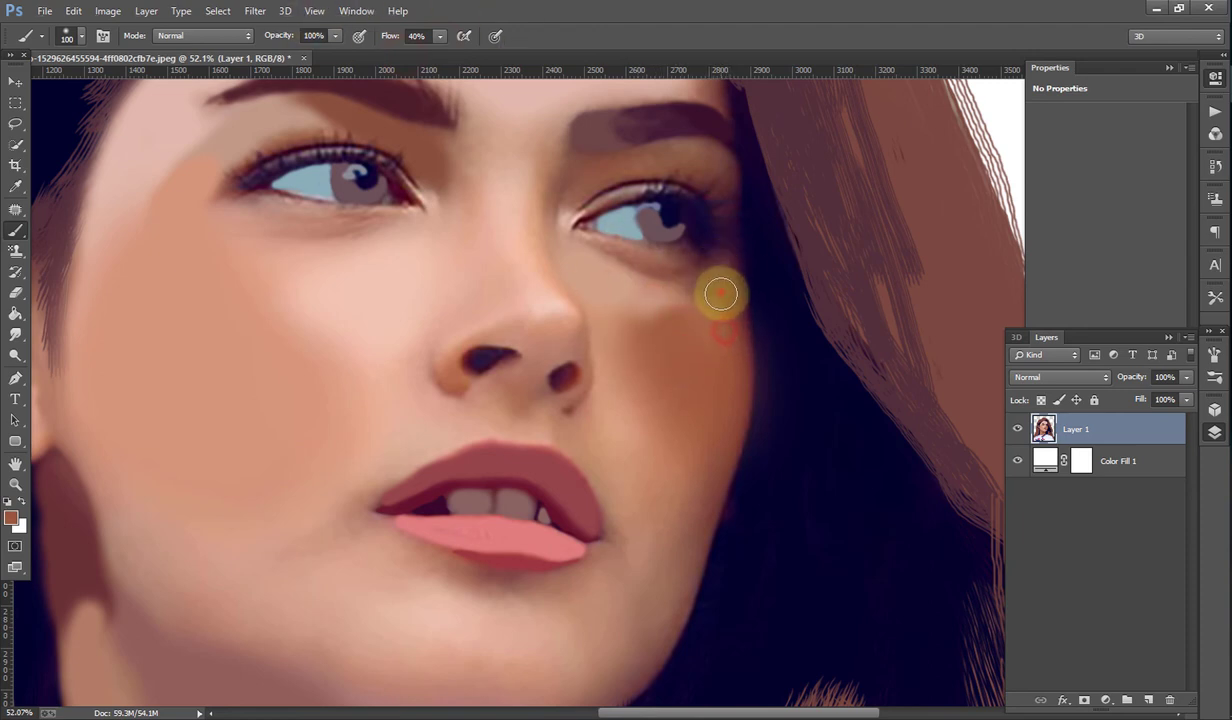
Step: Shrink the brush to 30 and paint a lighter skin band along the lower eyelid
scroll(646, 286, up, 5)
key(bracketleft)
key(bracketleft)
key(bracketleft)
key(bracketleft)
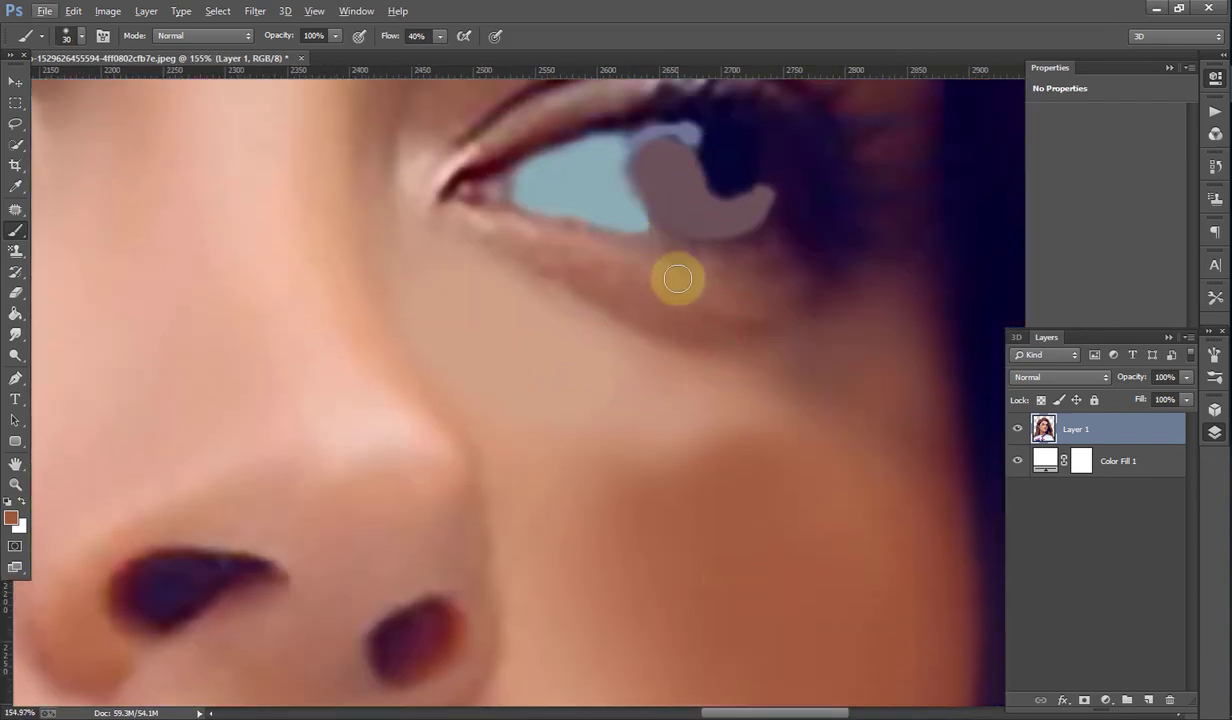
mouse_move(795, 271)
mouse_down()
mouse_move(756, 294)
mouse_move(514, 228)
mouse_move(762, 333)
mouse_up()
key(bracketleft)
mouse_move(829, 303)
mouse_down()
mouse_move(567, 278)
mouse_move(723, 335)
mouse_move(825, 302)
mouse_move(833, 285)
mouse_move(811, 319)
mouse_move(841, 252)
mouse_move(820, 313)
mouse_move(827, 293)
mouse_move(835, 321)
mouse_move(883, 316)
mouse_up()
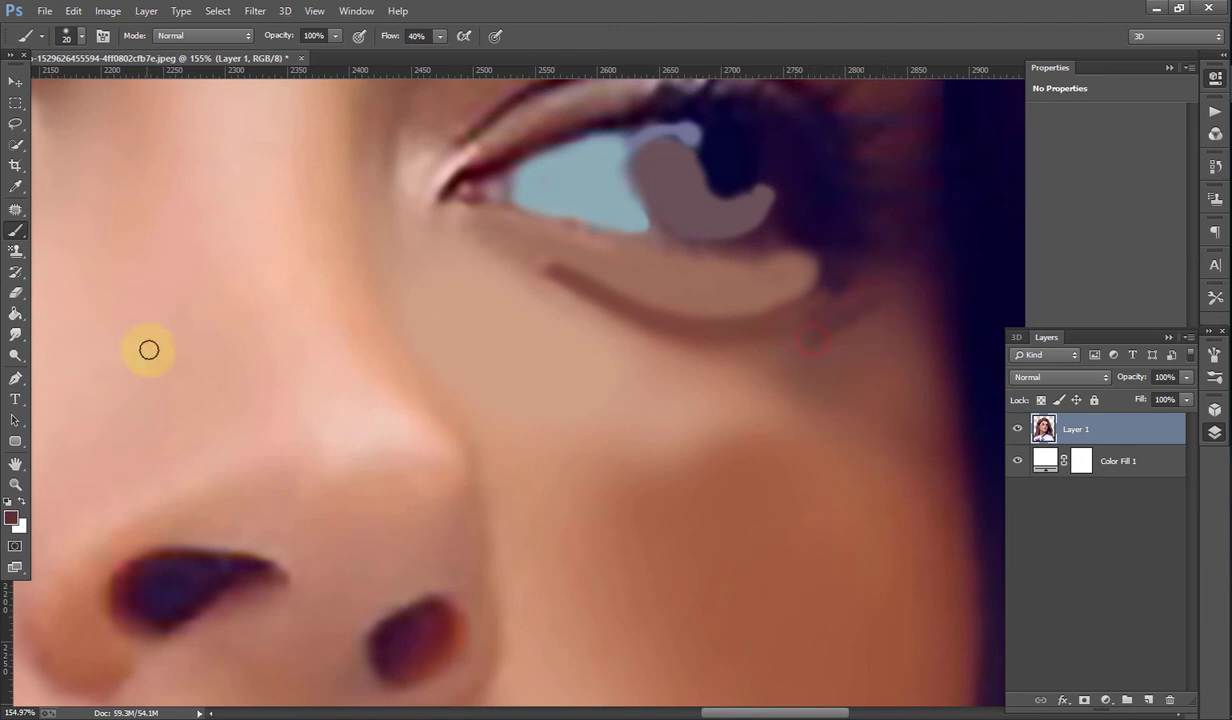
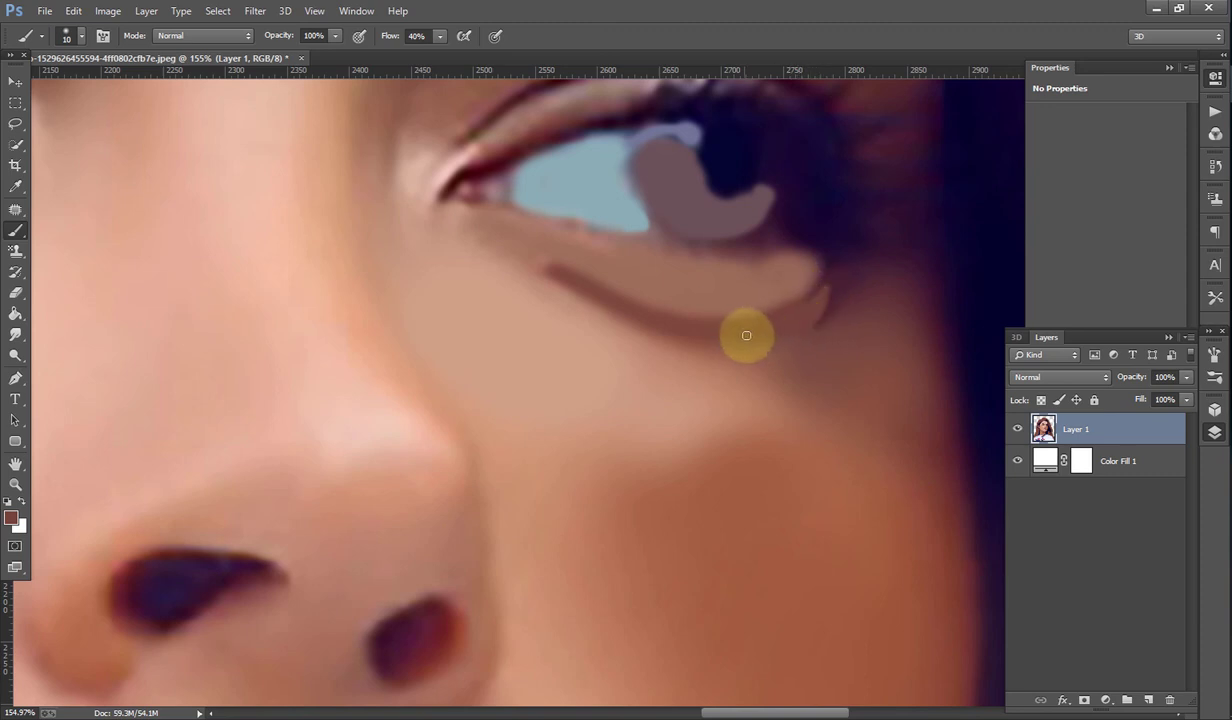
Step: Set brush flow to 18% and size 20, then dab soft shading below the outer eye corner
drag(826, 287, 820, 346)
drag(439, 36, 418, 52)
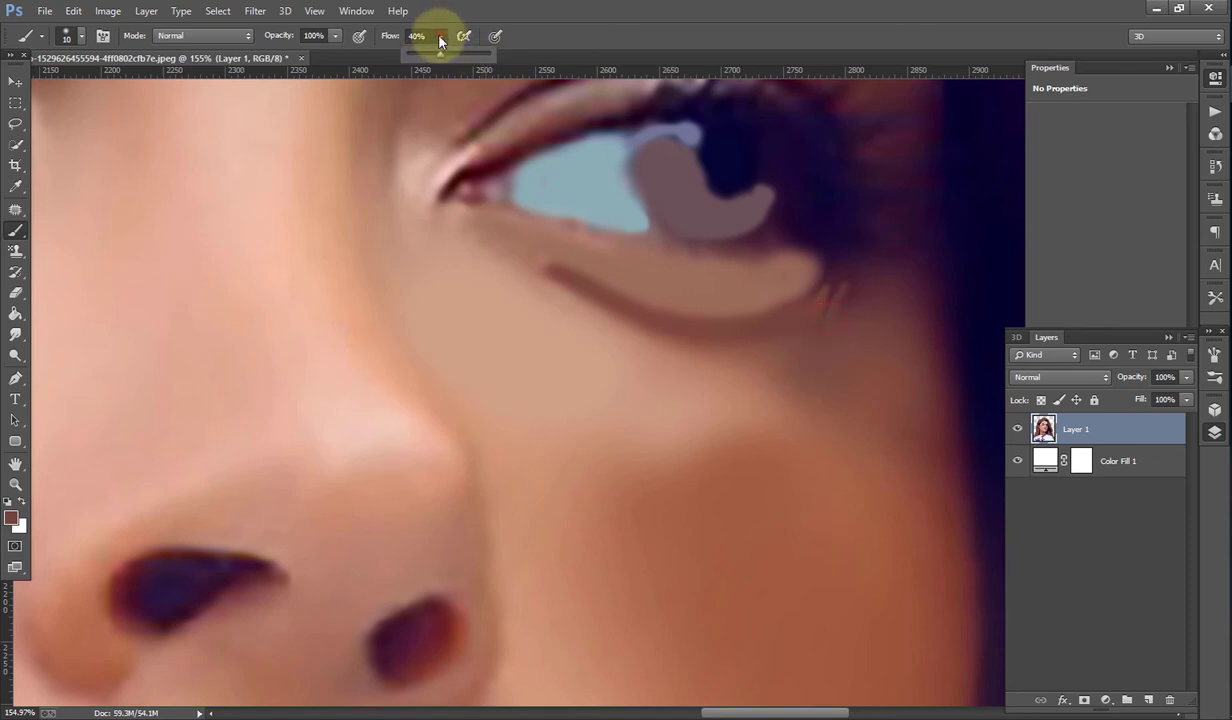
key(])
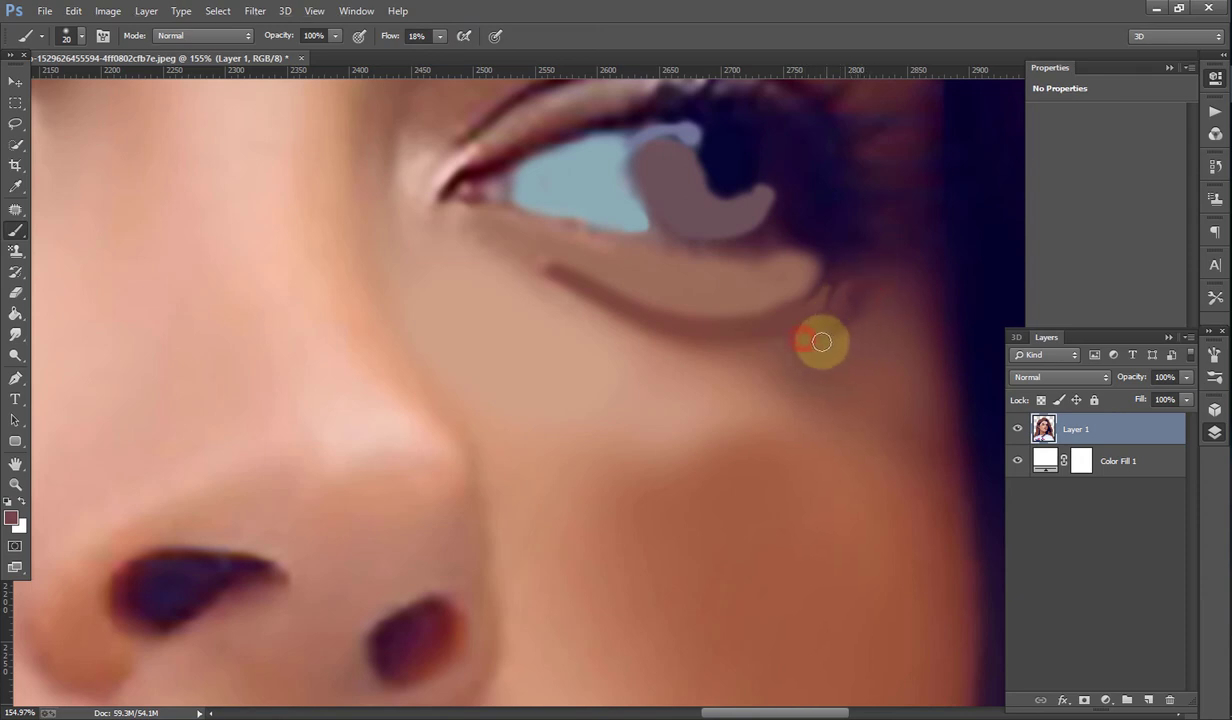
click(824, 310)
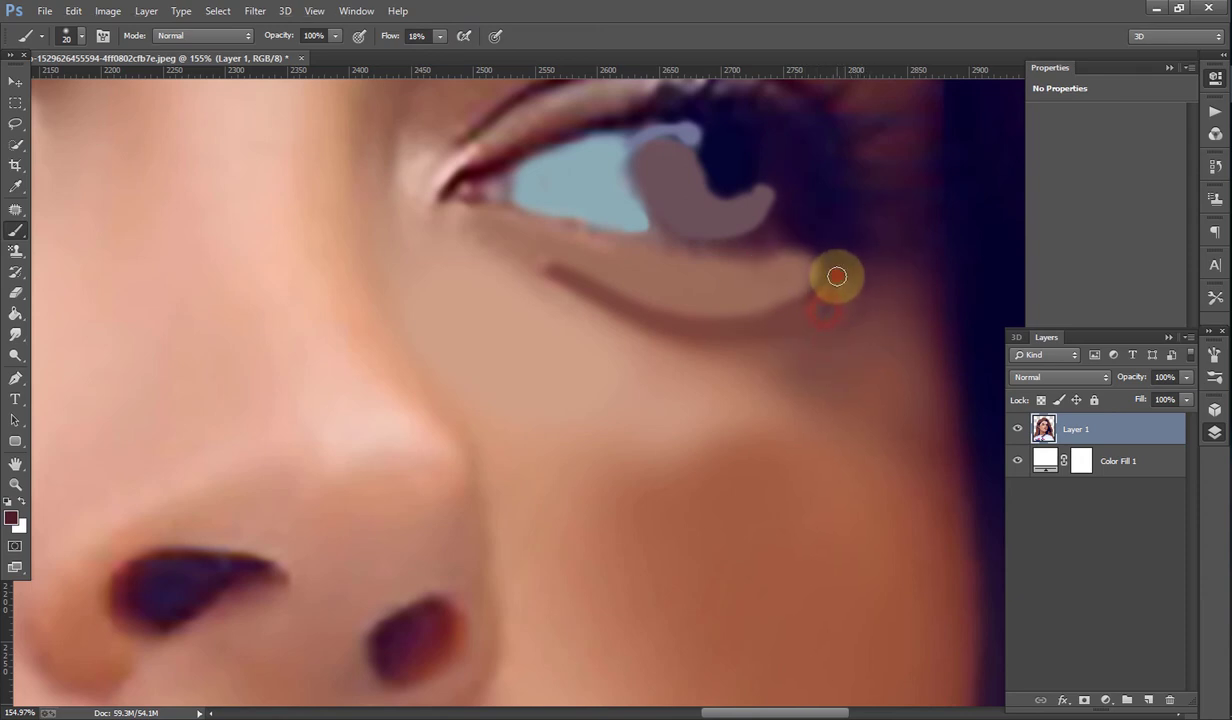
click(818, 344)
Step: Dab more soft shading beside the eye corner and enlarge the brush
scroll(836, 324, down, 5)
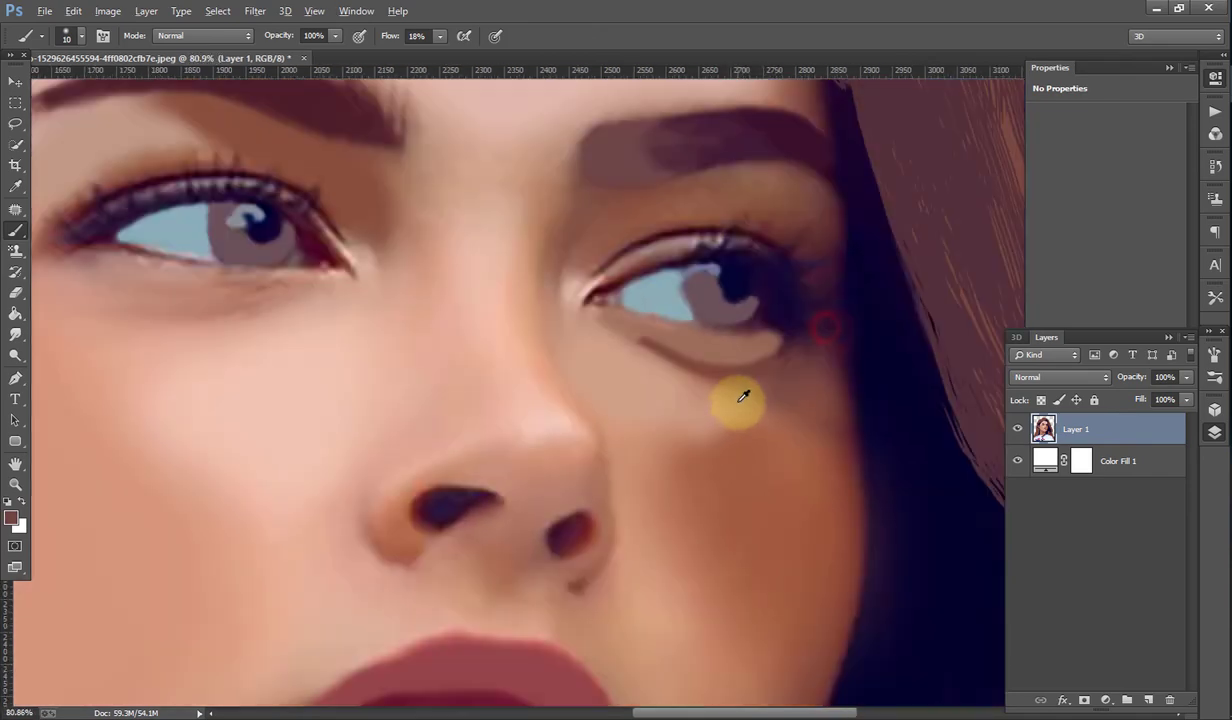
scroll(734, 400, down, 3)
scroll(652, 322, down, 1)
scroll(748, 440, up, 8)
scroll(690, 376, up, 4)
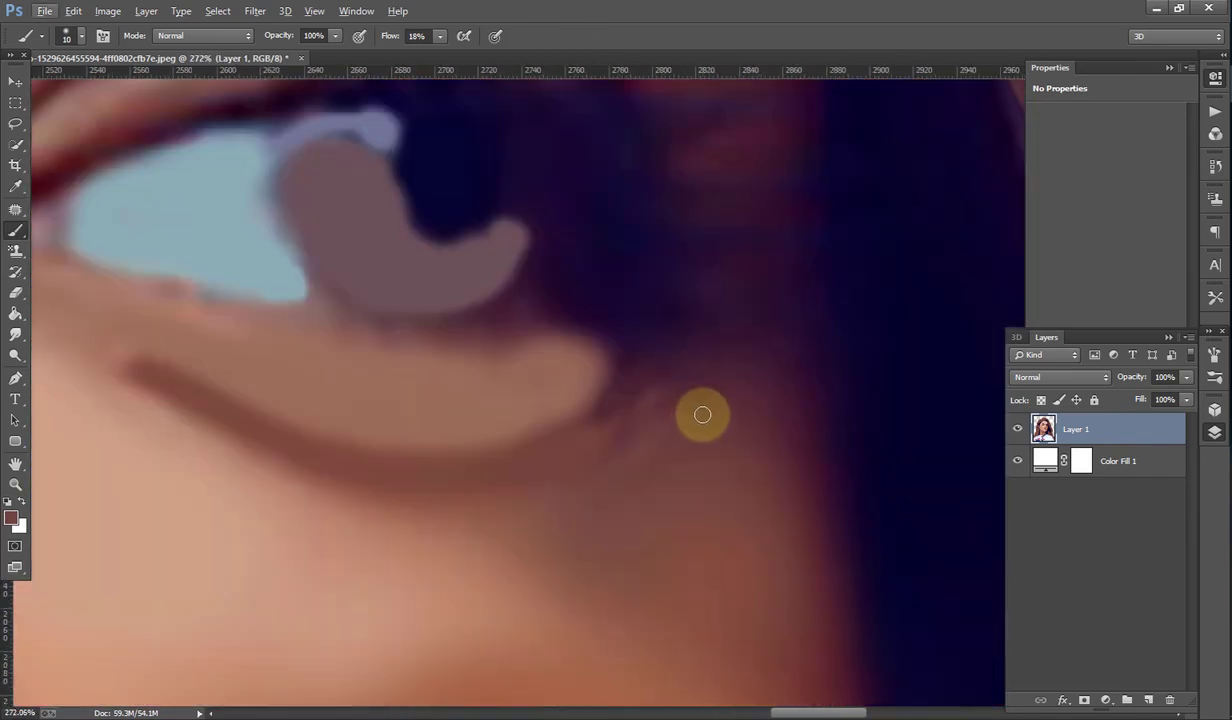
click(710, 421)
key(bracketright)
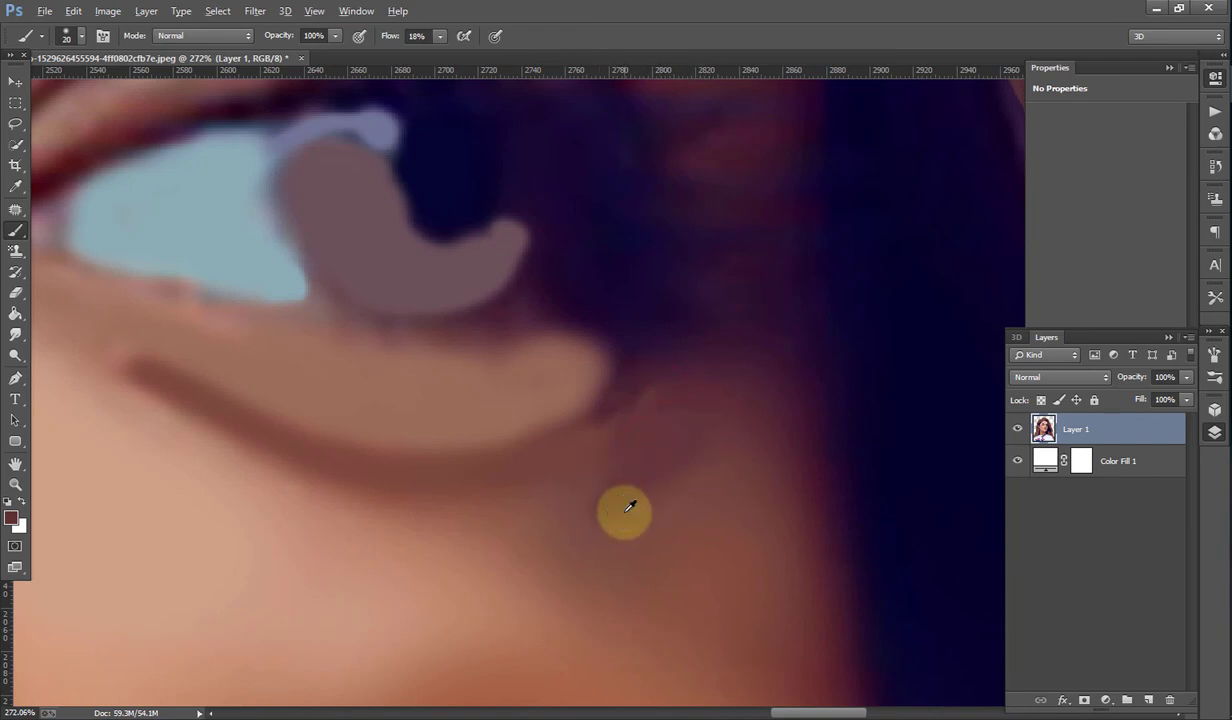
scroll(623, 566, down, 8)
scroll(615, 564, down, 3)
Step: Raise brush flow to 93%, sample a chin skin tone, and shade beside the lip corner at size 80
scroll(591, 380, up, 3)
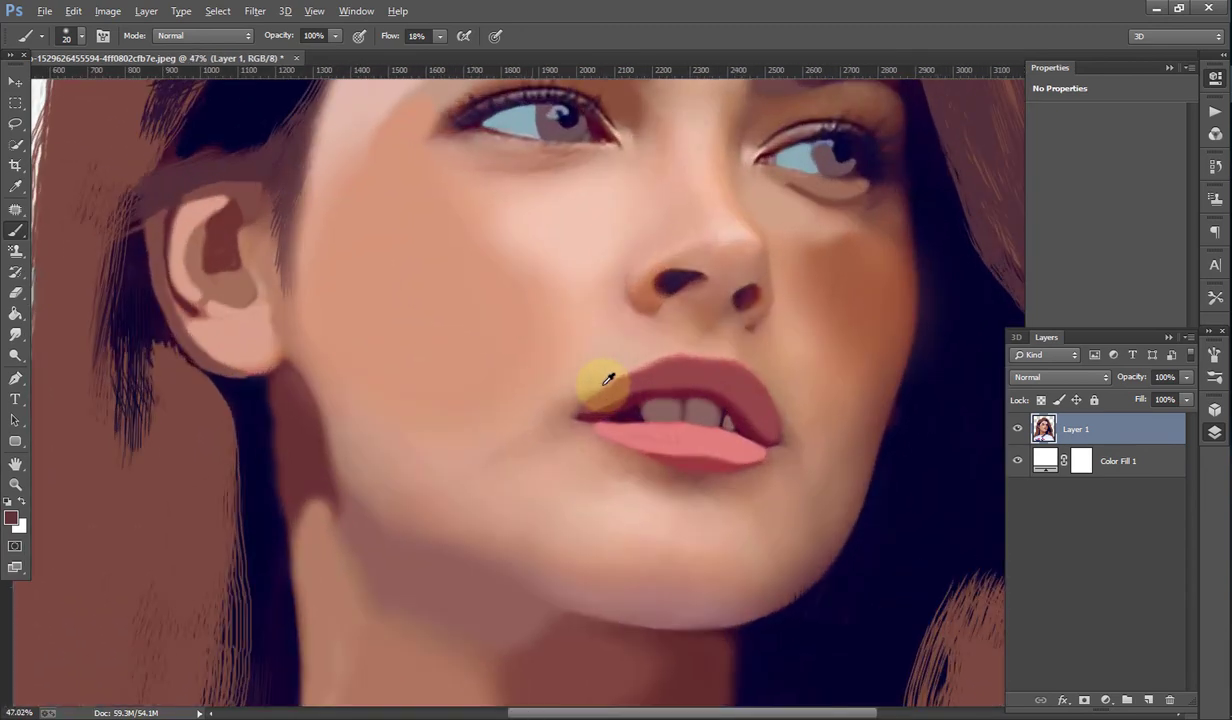
scroll(522, 508, up, 2)
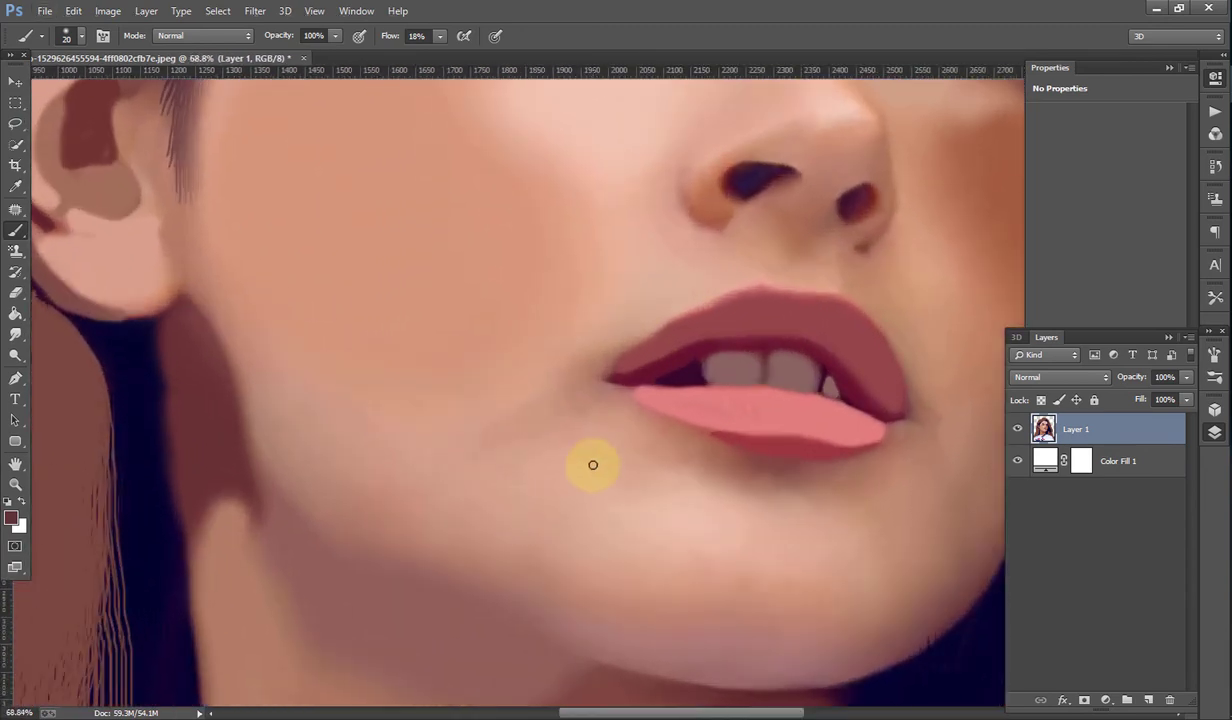
click(622, 366)
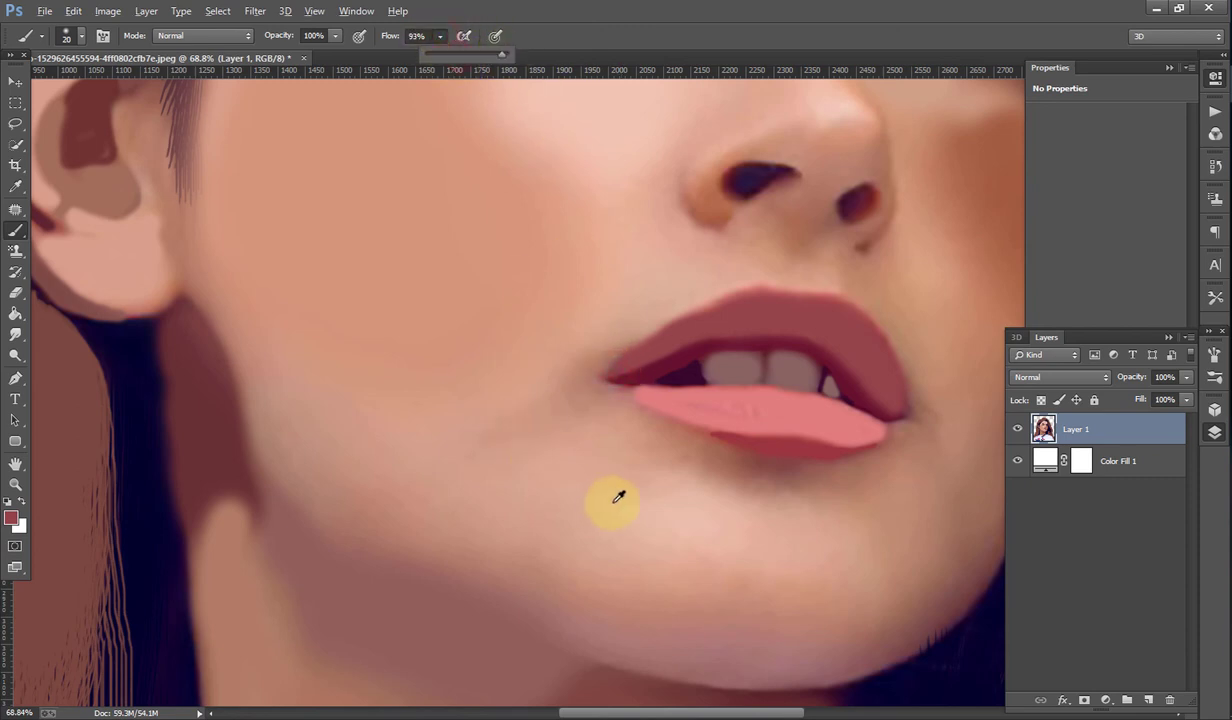
click(636, 445)
click(681, 443)
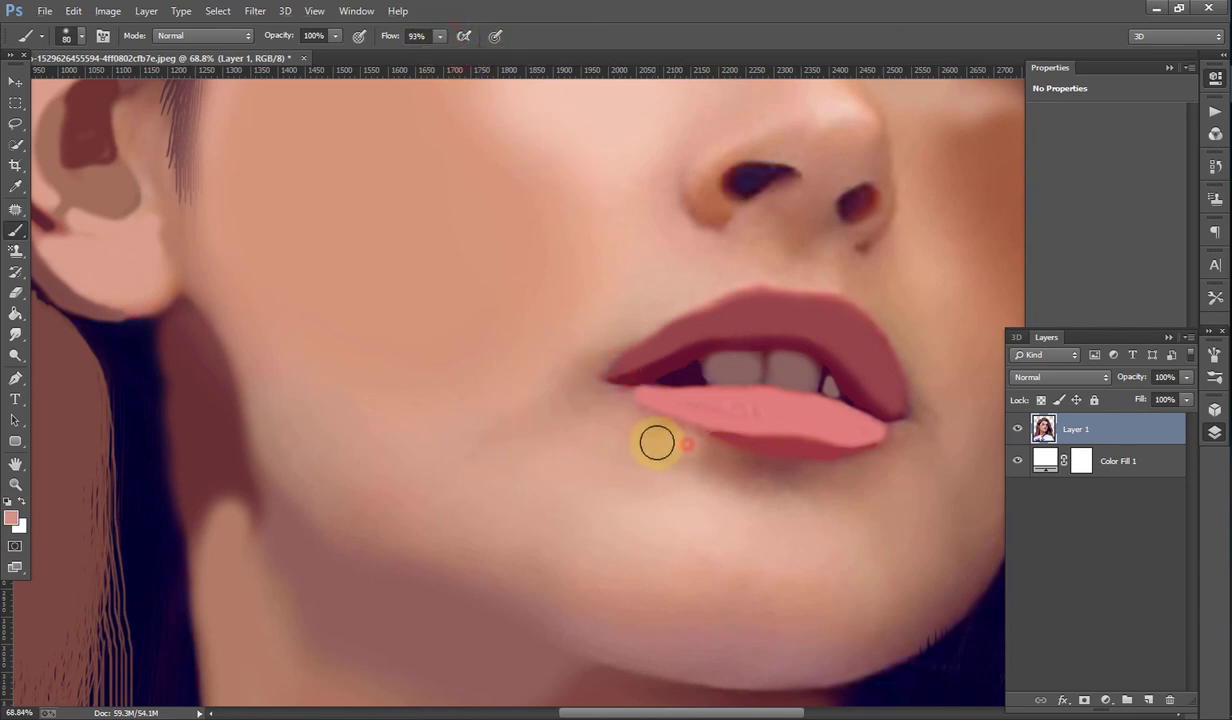
key(bracketright)
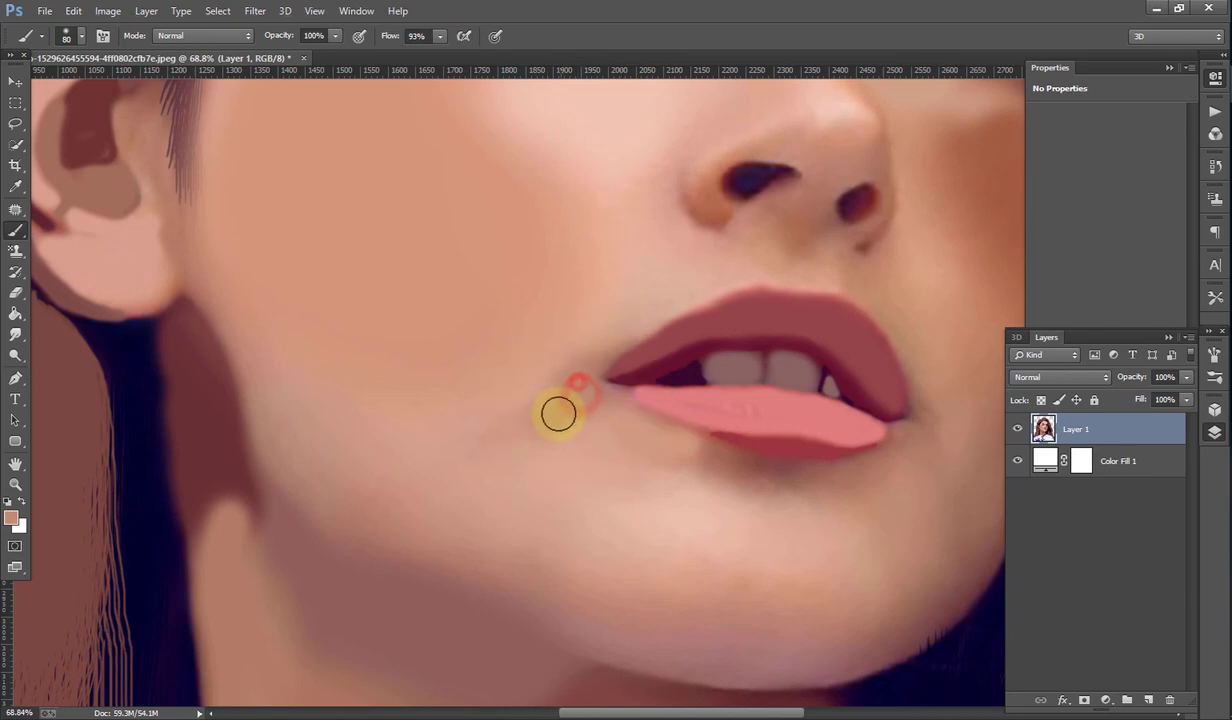
click(558, 418)
click(620, 406)
click(668, 441)
Step: Blend darker shading below the lower lip and around the lip corner
drag(640, 441, 550, 429)
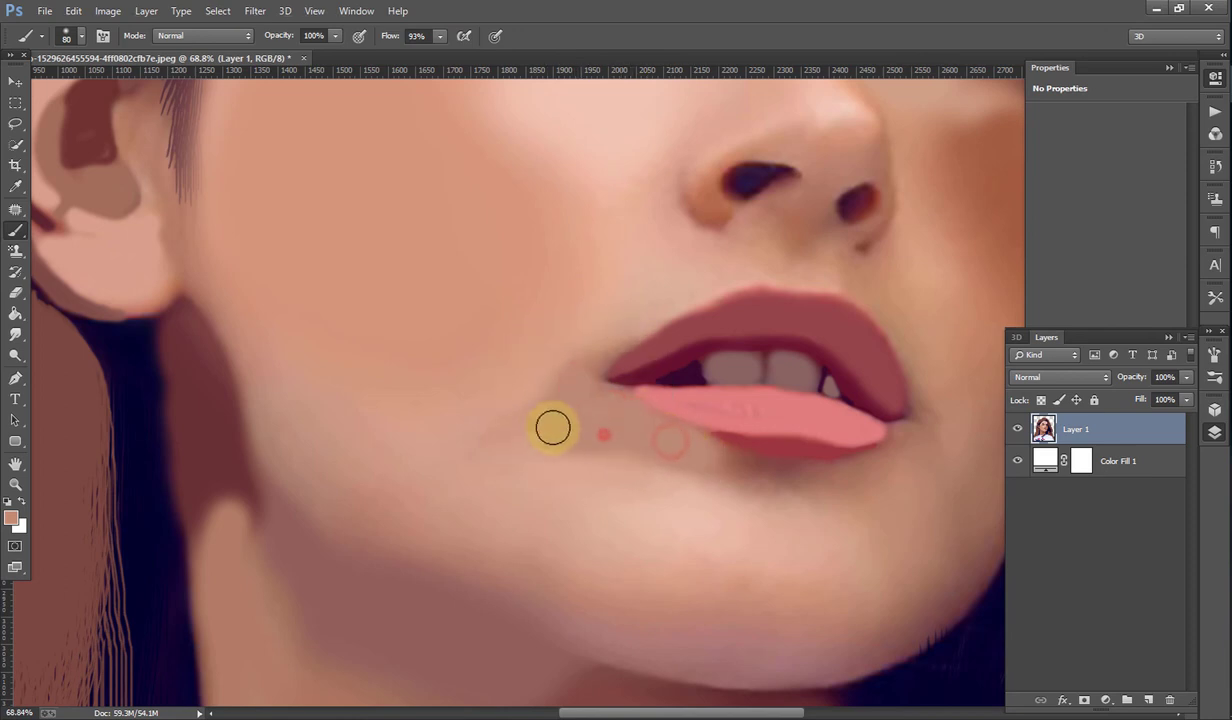
click(820, 479)
click(693, 454)
click(822, 484)
click(786, 487)
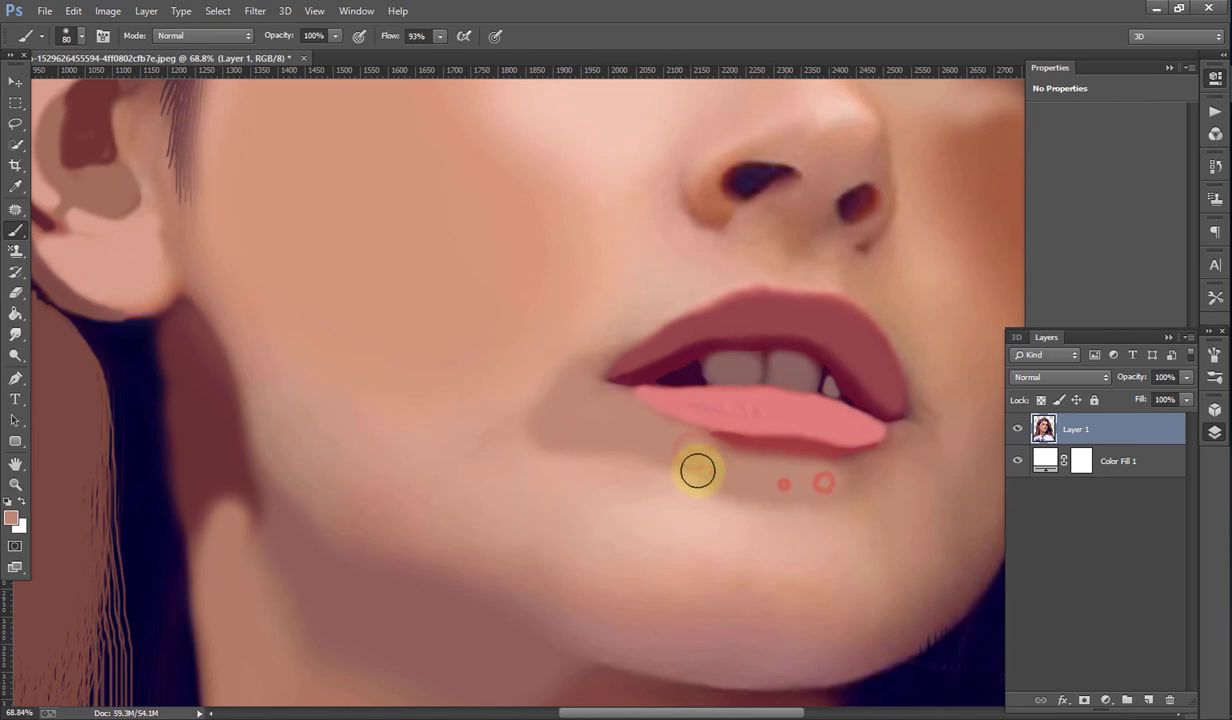
click(848, 482)
click(812, 492)
click(780, 499)
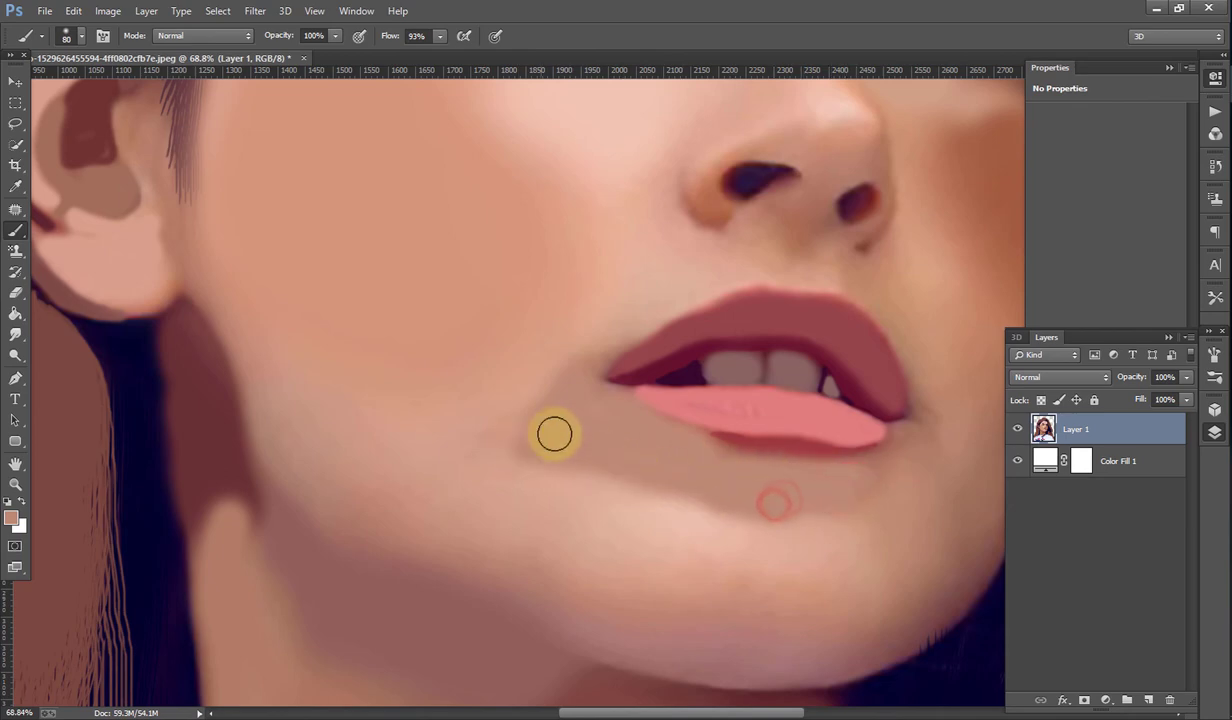
click(545, 506)
Step: Dab more shading beside the lip corner and skin tone onto the chin
scroll(674, 517, down, 3)
scroll(636, 423, up, 2)
scroll(636, 423, up, 2)
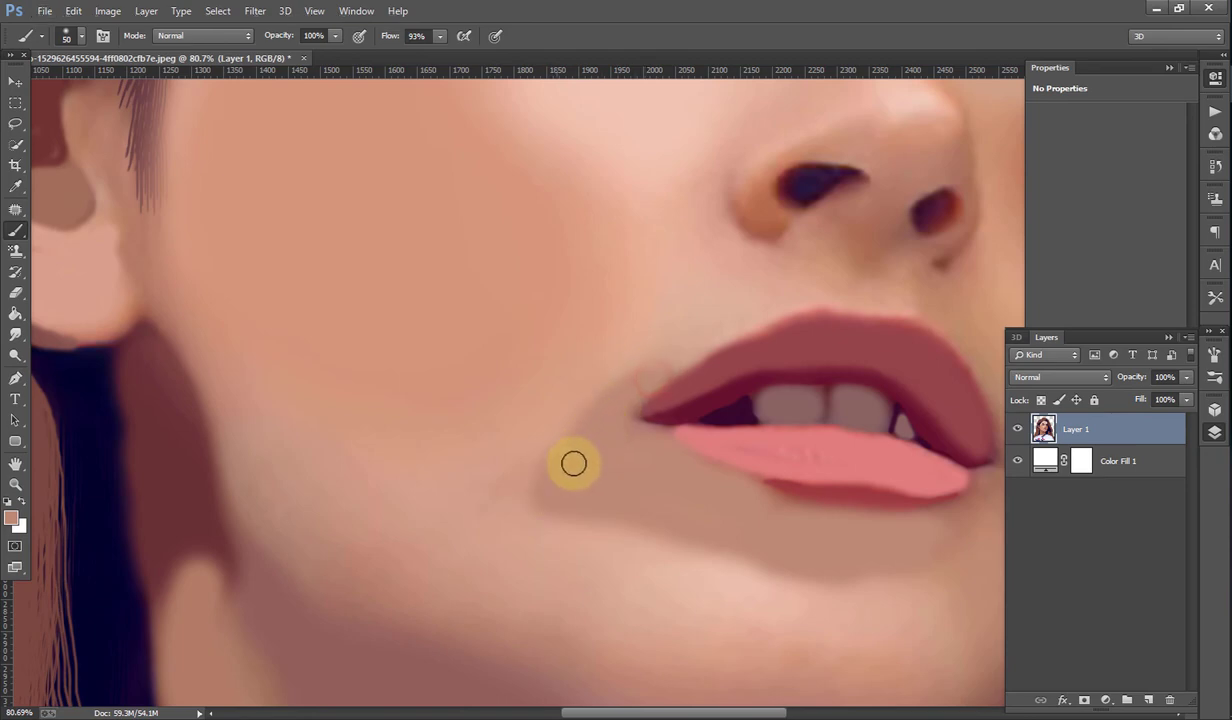
click(607, 424)
scroll(815, 558, down, 2)
scroll(835, 553, down, 2)
scroll(861, 621, down, 1)
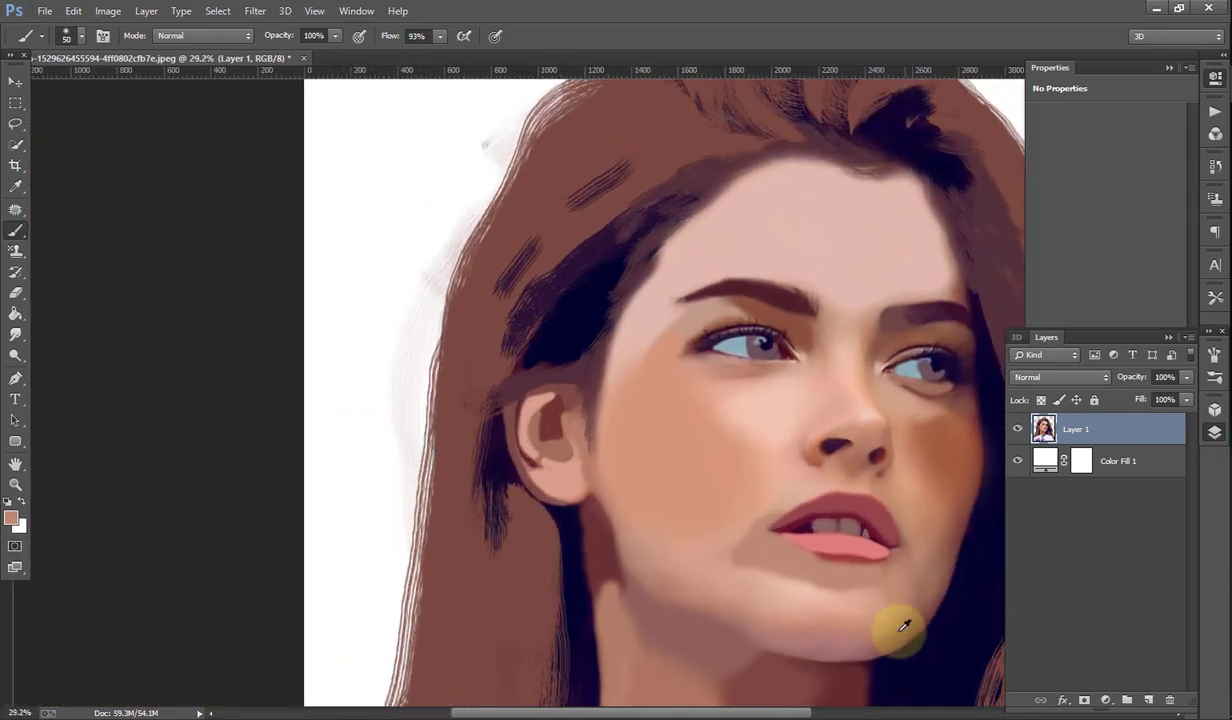
scroll(894, 627, up, 3)
click(715, 575)
Step: Sweep a lighter sampled skin tone across the chin at brush size 100
click(847, 569)
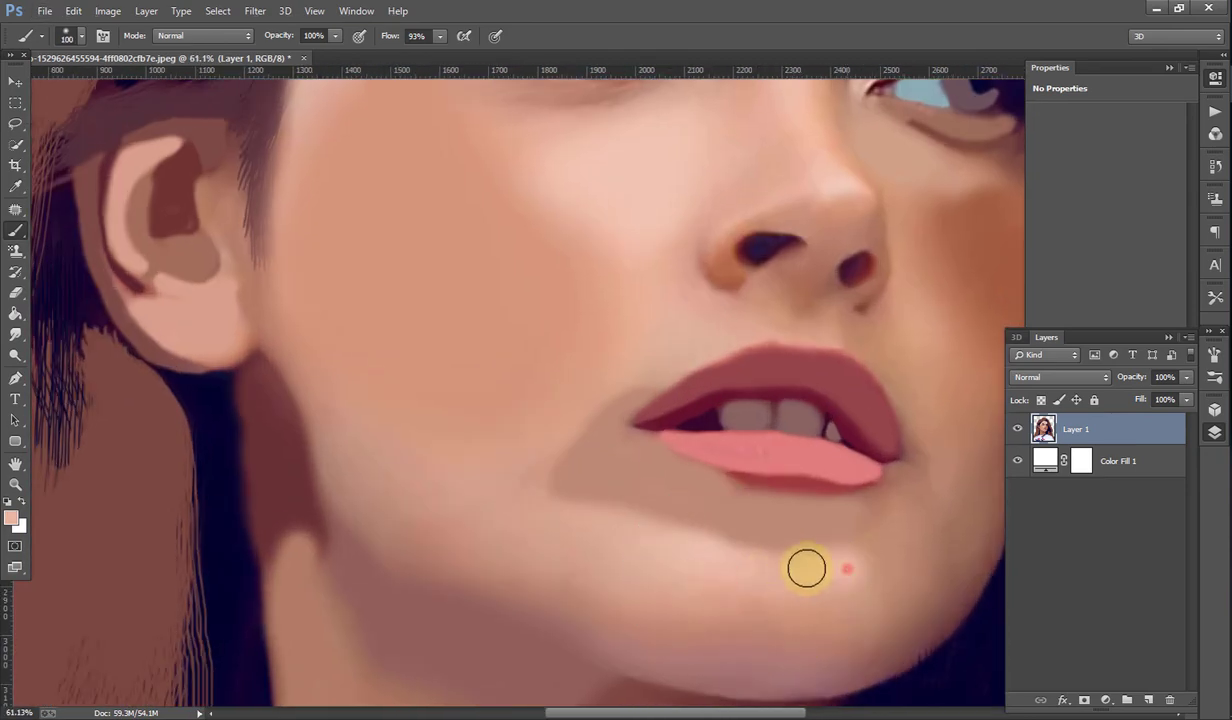
key(bracketright)
key(bracketright)
key(bracketright)
drag(657, 536, 644, 545)
mouse_move(842, 568)
mouse_down()
mouse_move(602, 575)
mouse_move(569, 525)
mouse_move(338, 454)
mouse_move(487, 525)
mouse_move(355, 517)
mouse_move(335, 483)
mouse_up()
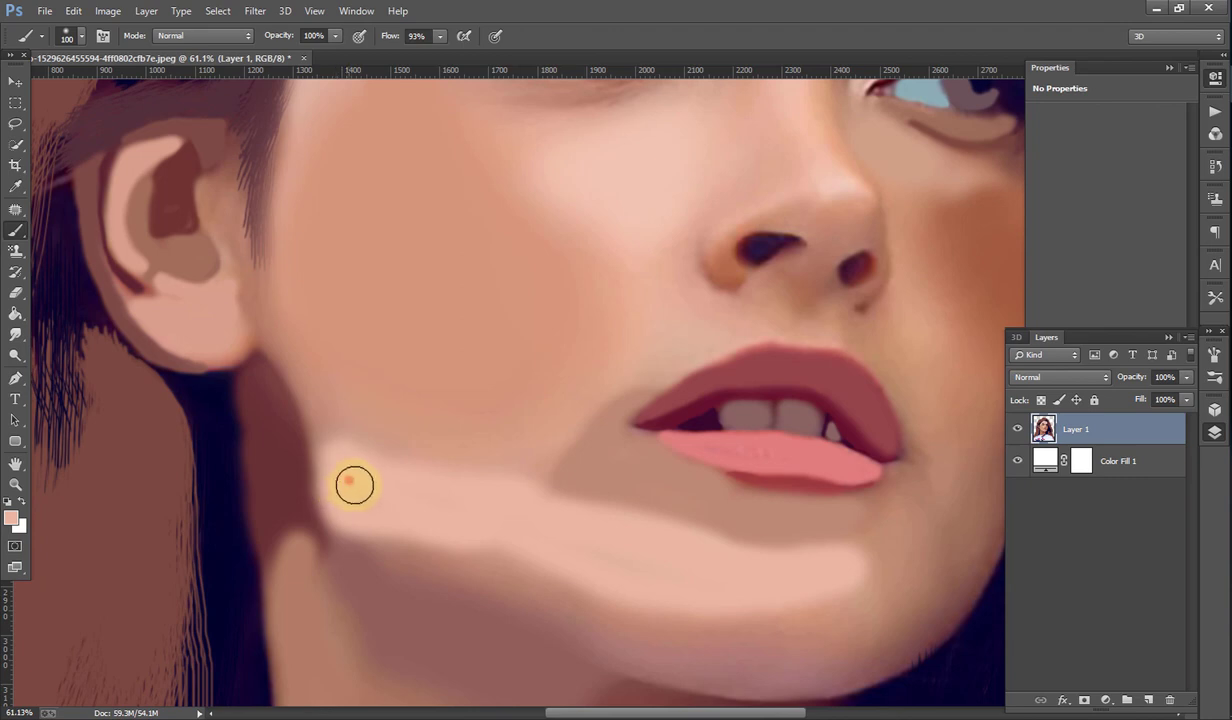
Step: At 30% opacity and size 150, blend the cheek and jawline with sampled skin tones
drag(330, 38, 280, 53)
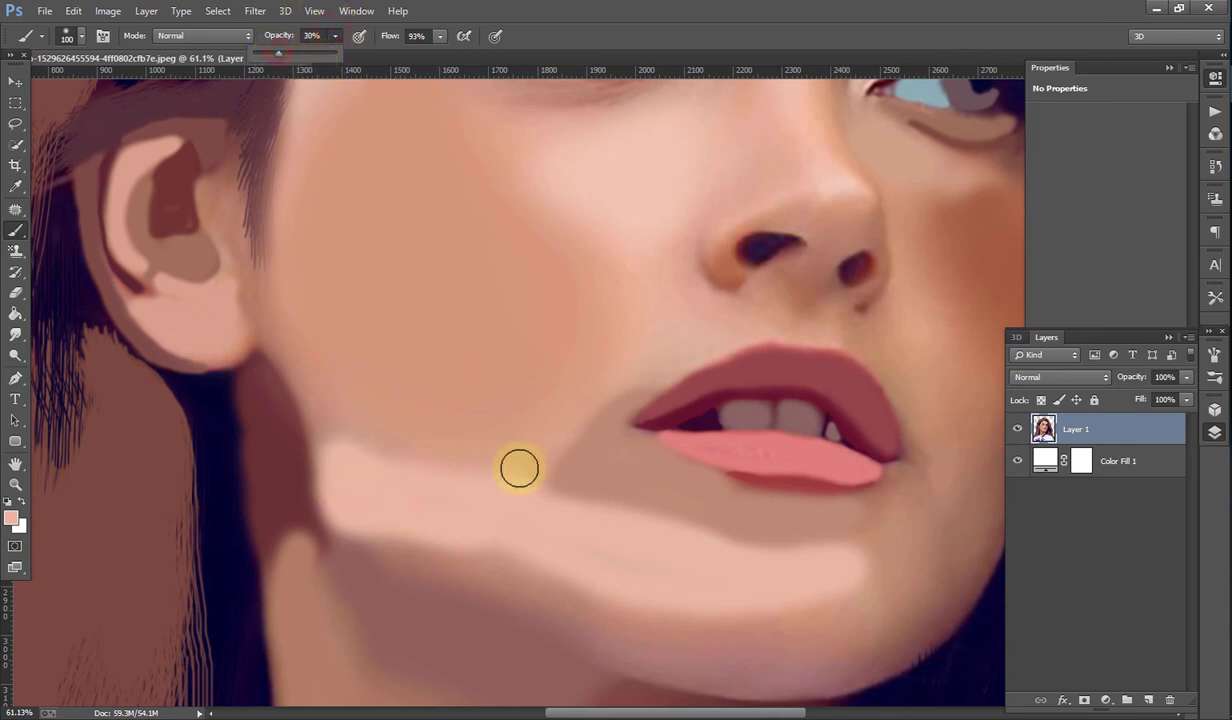
drag(510, 497, 365, 459)
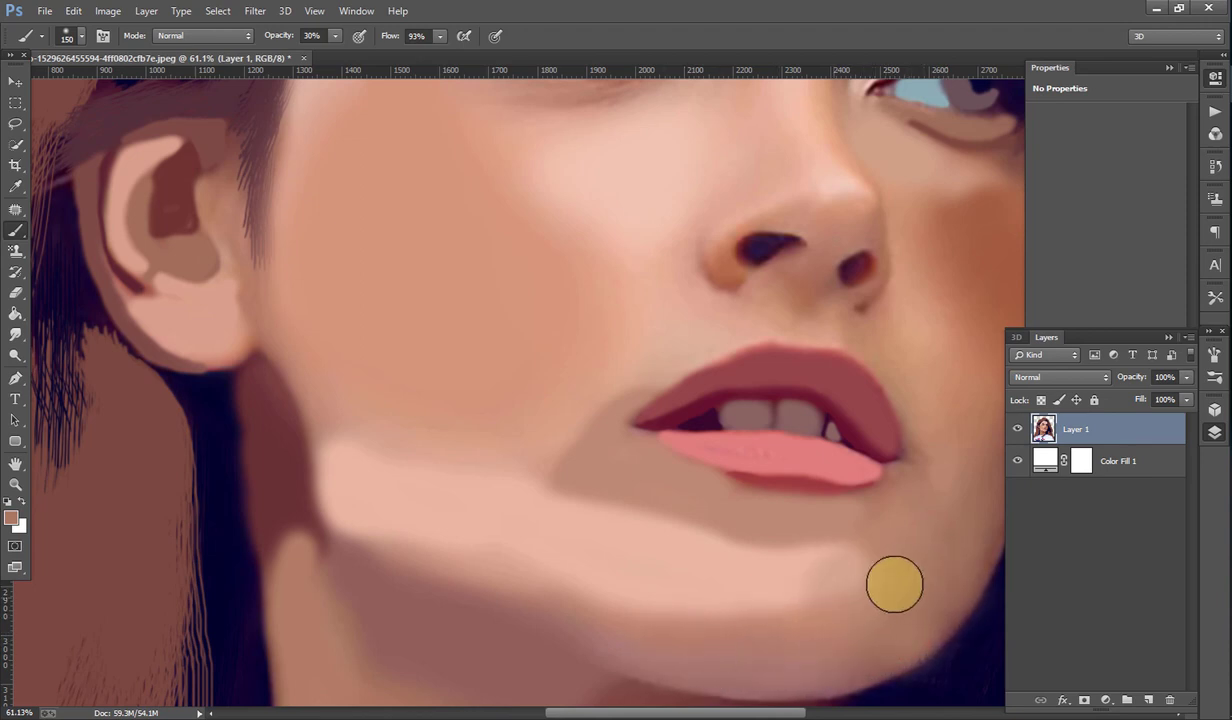
drag(899, 564, 538, 478)
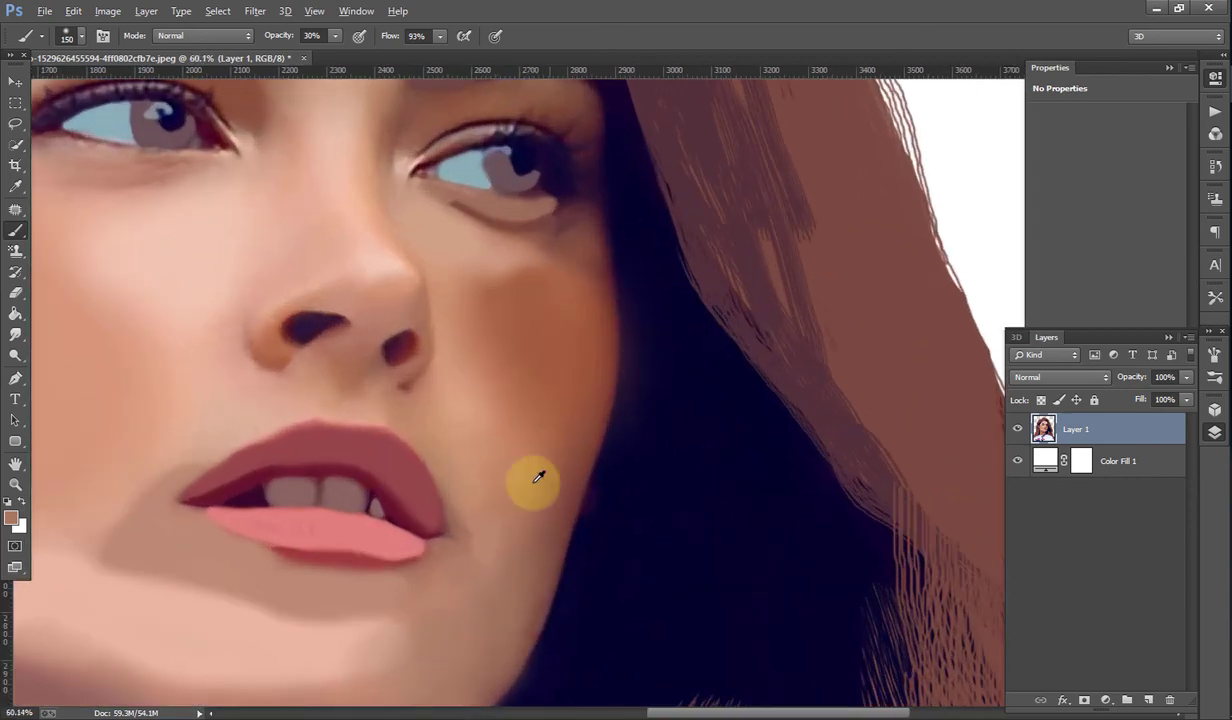
alt+click(481, 430)
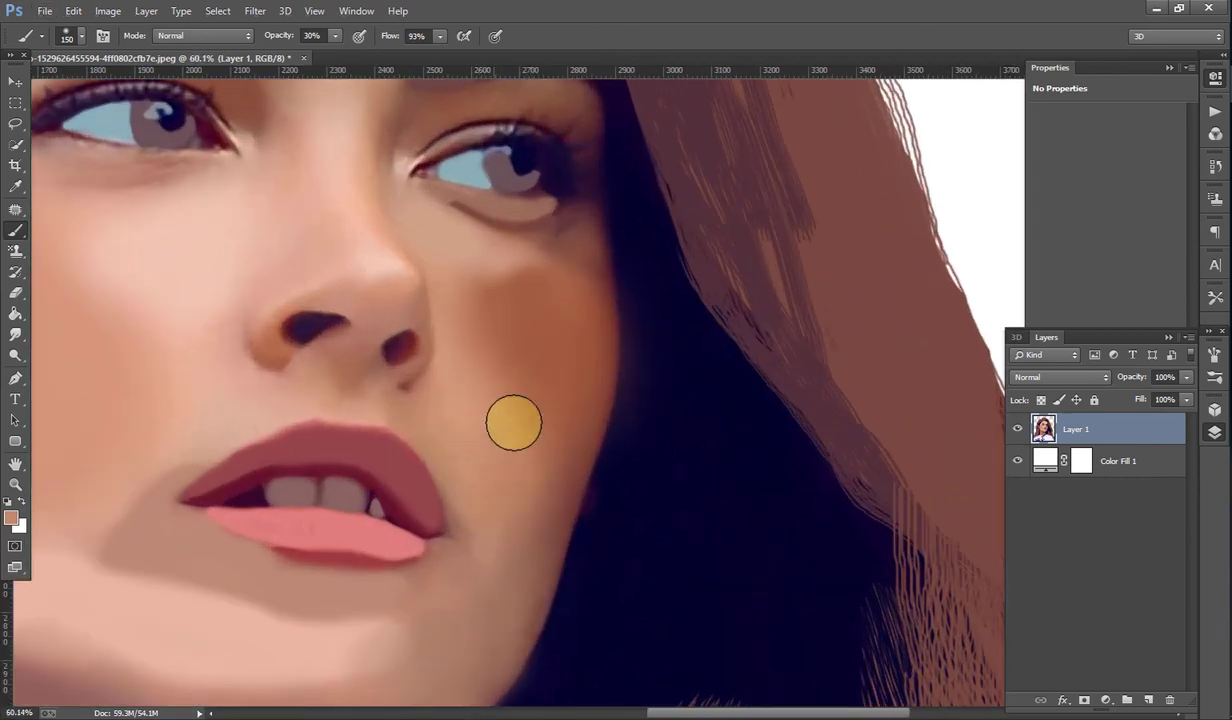
alt+click(524, 607)
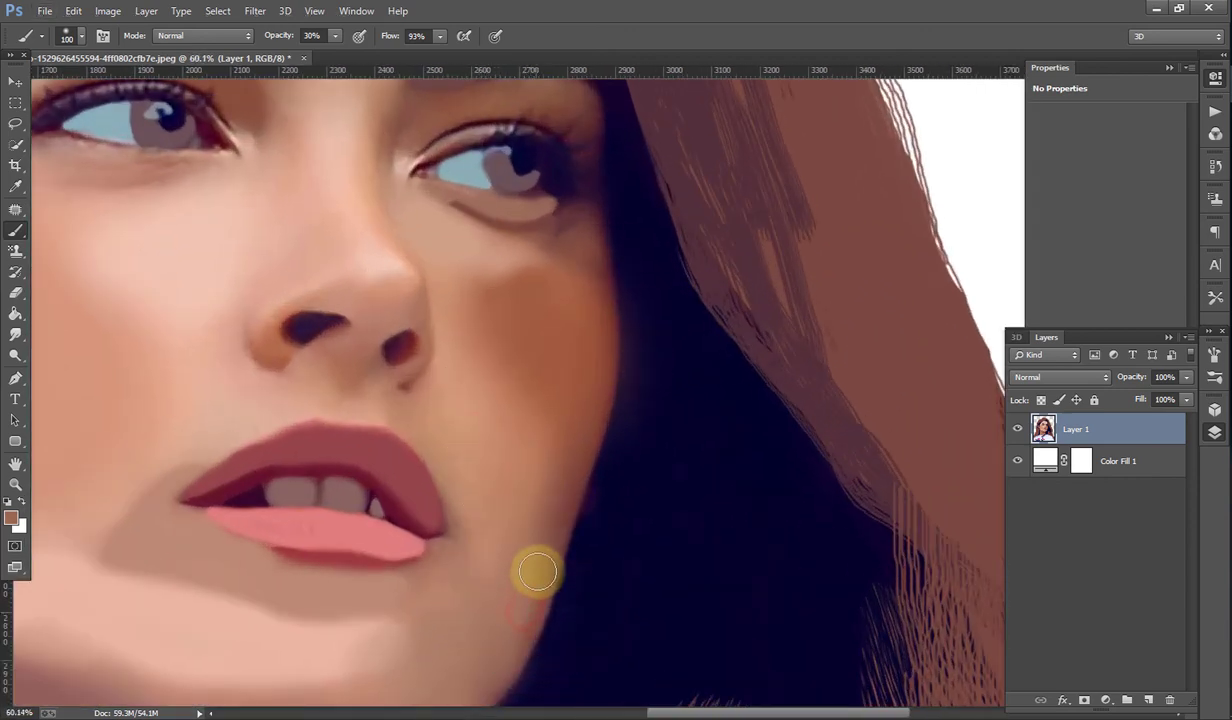
alt+click(578, 428)
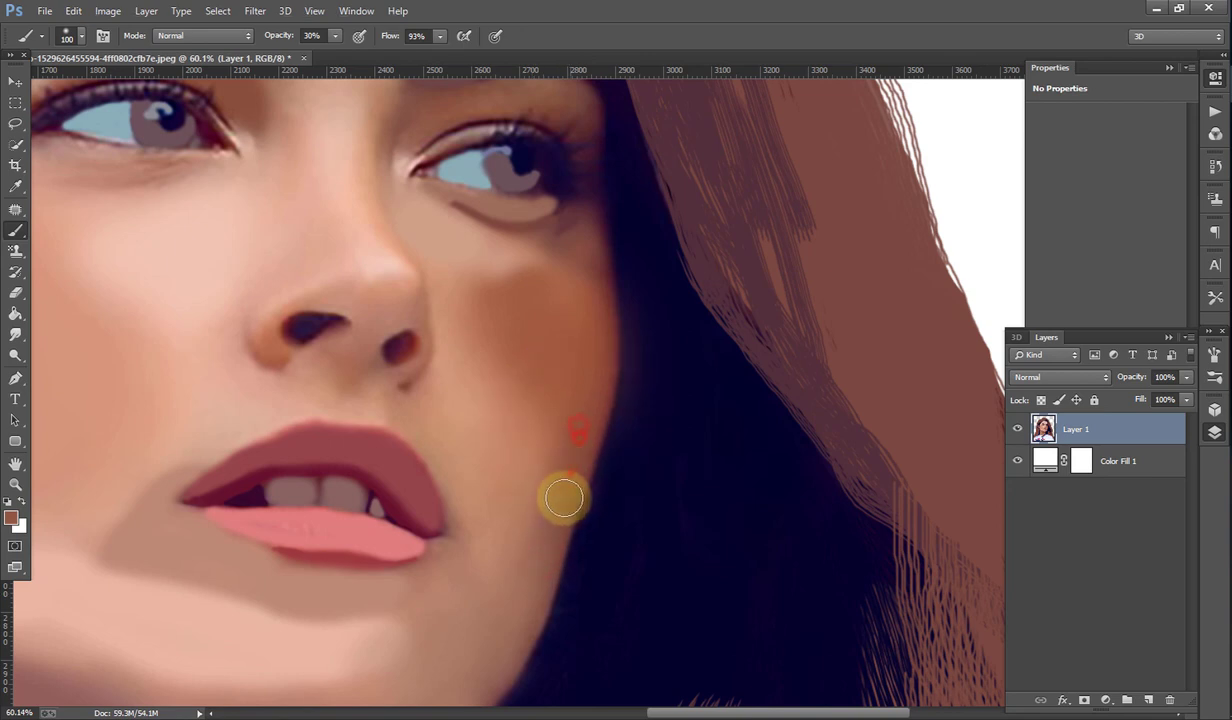
alt+click(470, 643)
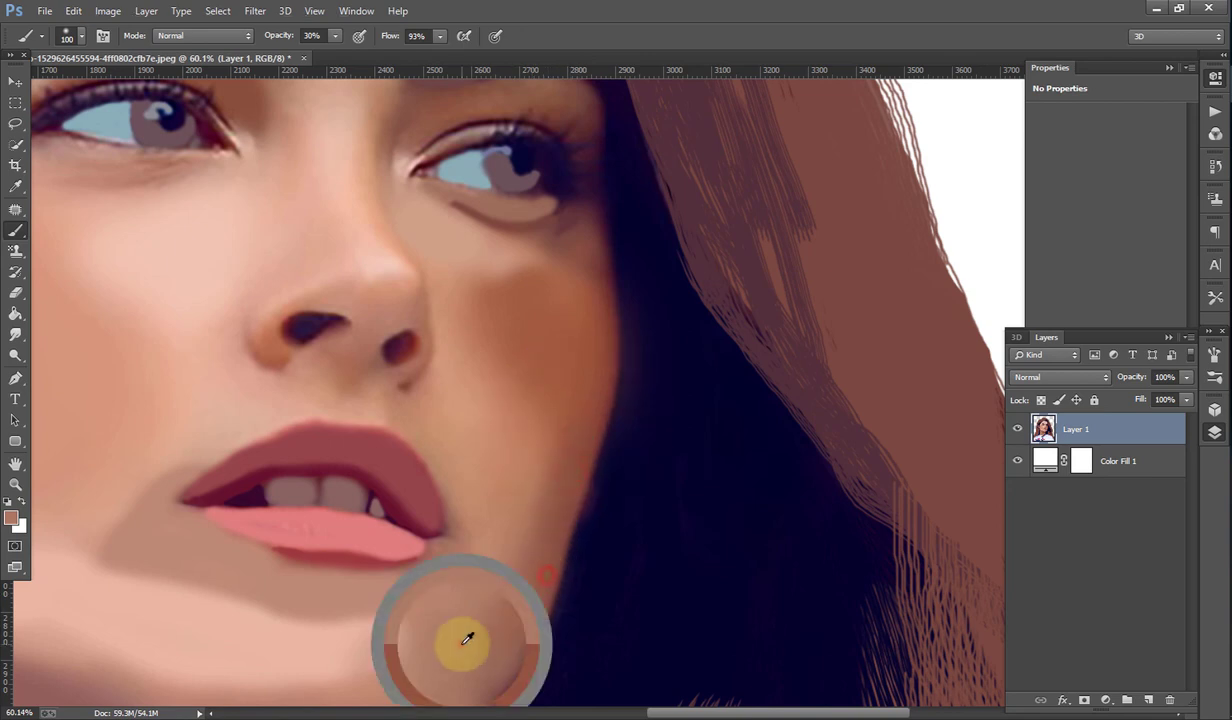
alt+click(494, 478)
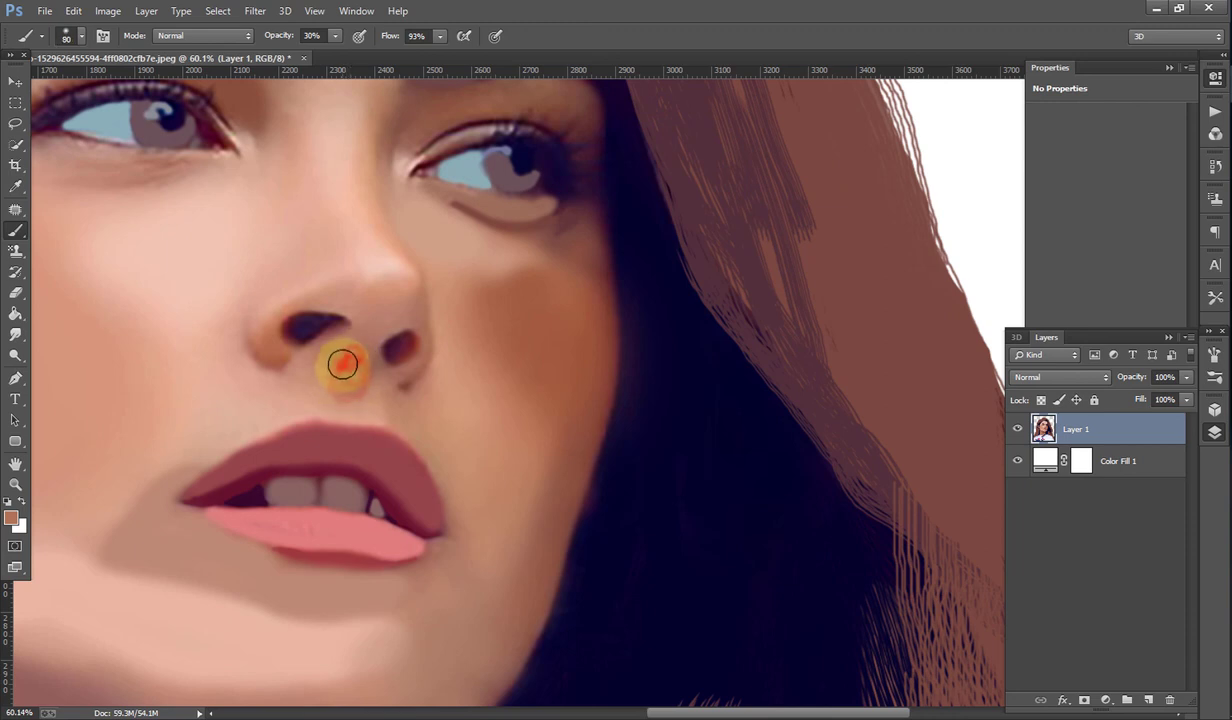
Step: Darken both nostrils and repaint the nose tip at 100% opacity, refining edges at size 25
alt+click(302, 334)
key(0)
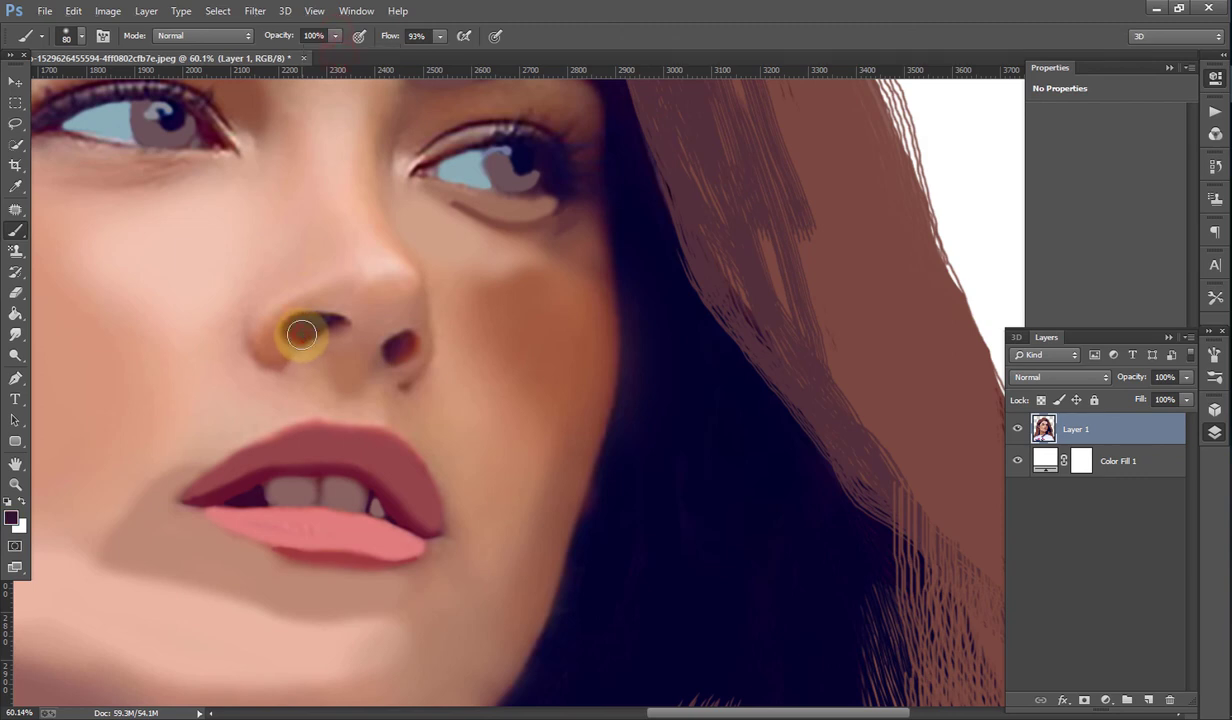
mouse_move(300, 331)
mouse_down()
mouse_move(380, 316)
mouse_move(302, 289)
mouse_move(411, 297)
mouse_move(396, 286)
mouse_move(360, 347)
mouse_move(360, 316)
mouse_move(303, 304)
mouse_up()
key(bracketleft)
click(397, 344)
click(387, 290)
click(345, 349)
key(bracketleft)
key(bracketleft)
key(bracketleft)
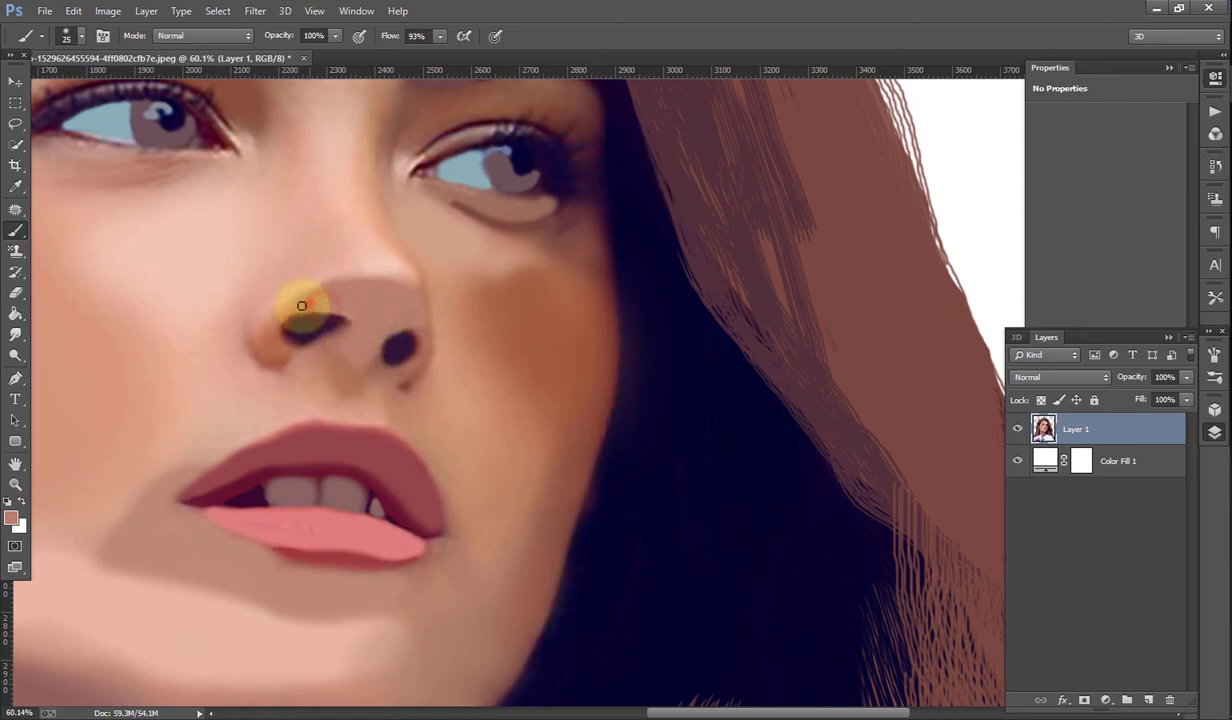
drag(282, 316, 291, 302)
Step: Sample the skin tone beside the nose and smooth it along the nose
scroll(366, 330, down, 2)
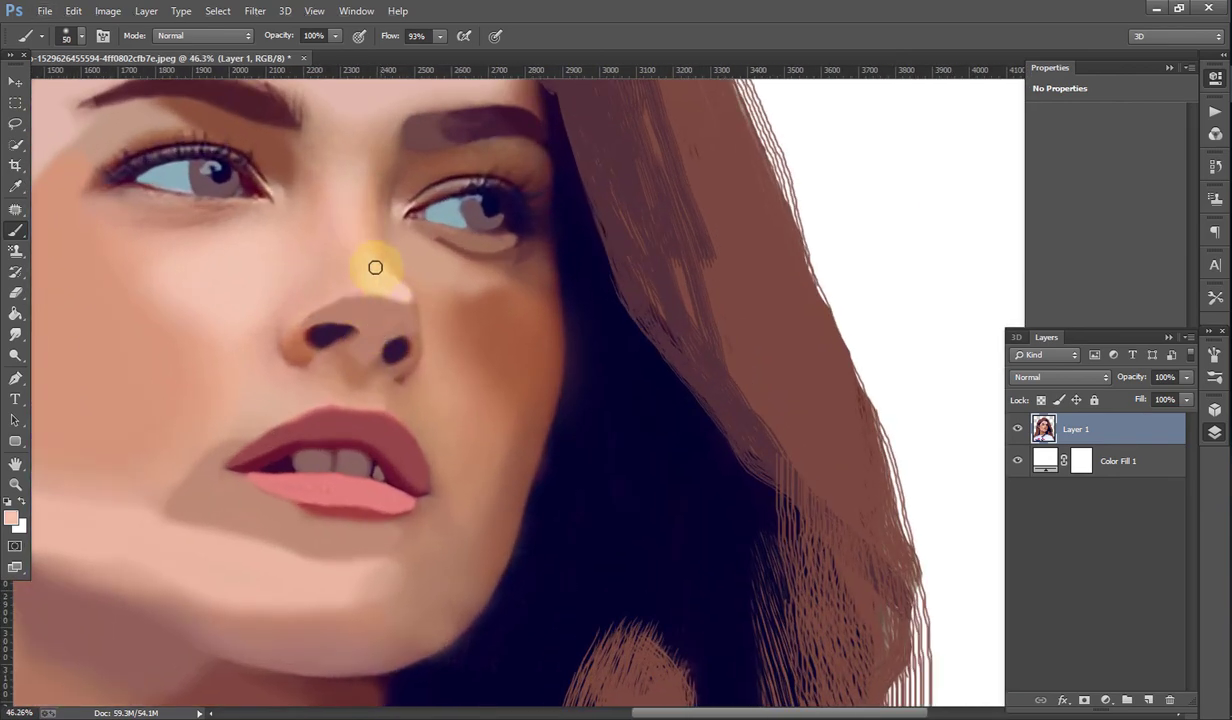
scroll(413, 273, up, 2)
scroll(414, 275, up, 1)
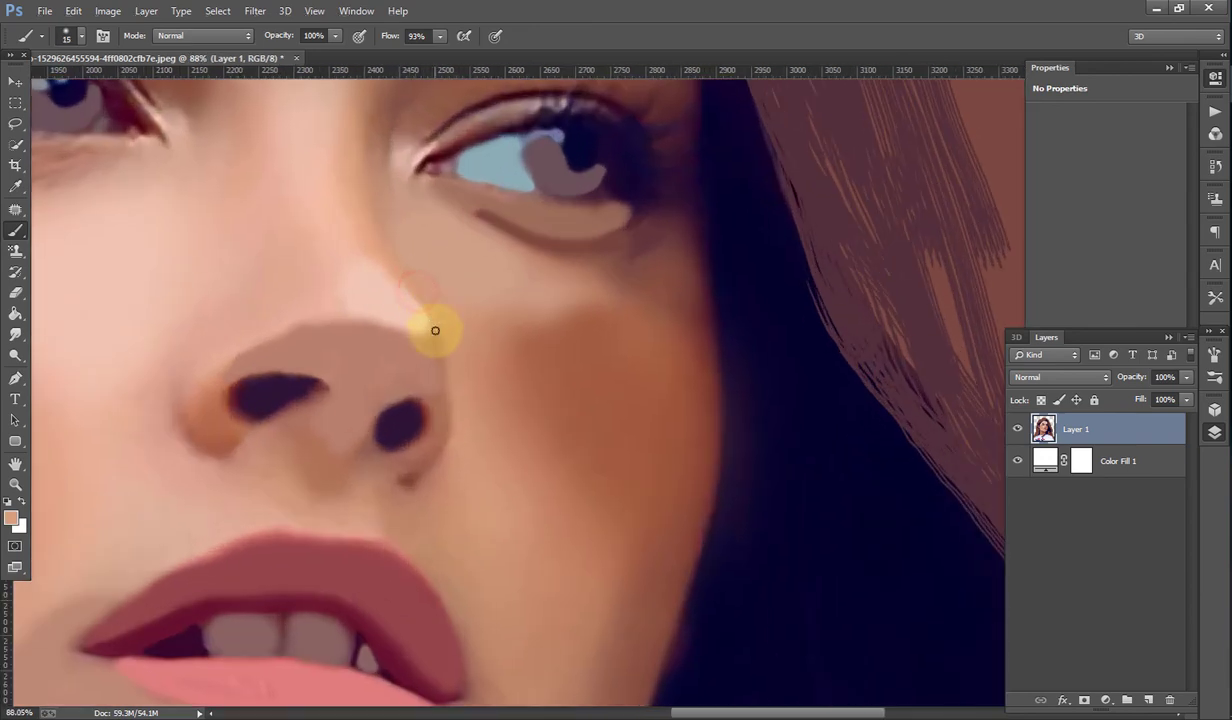
scroll(349, 253, up, 1)
scroll(346, 253, up, 1)
scroll(330, 225, down, 2)
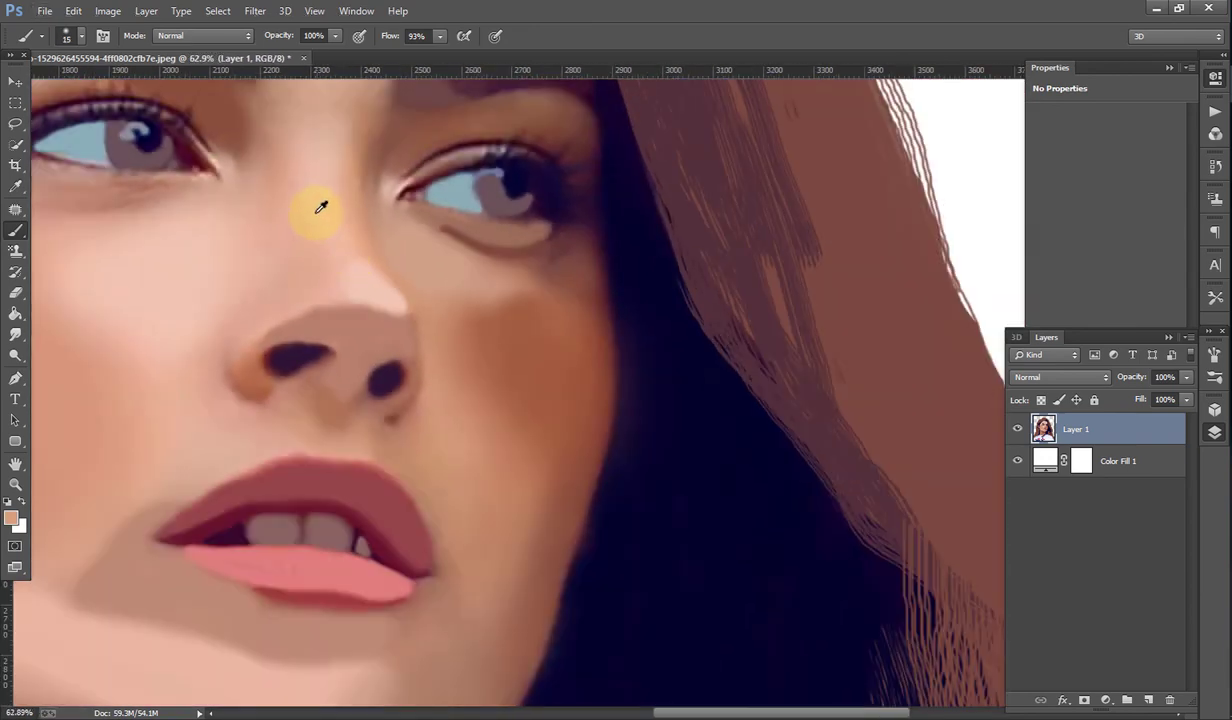
alt+click(316, 209)
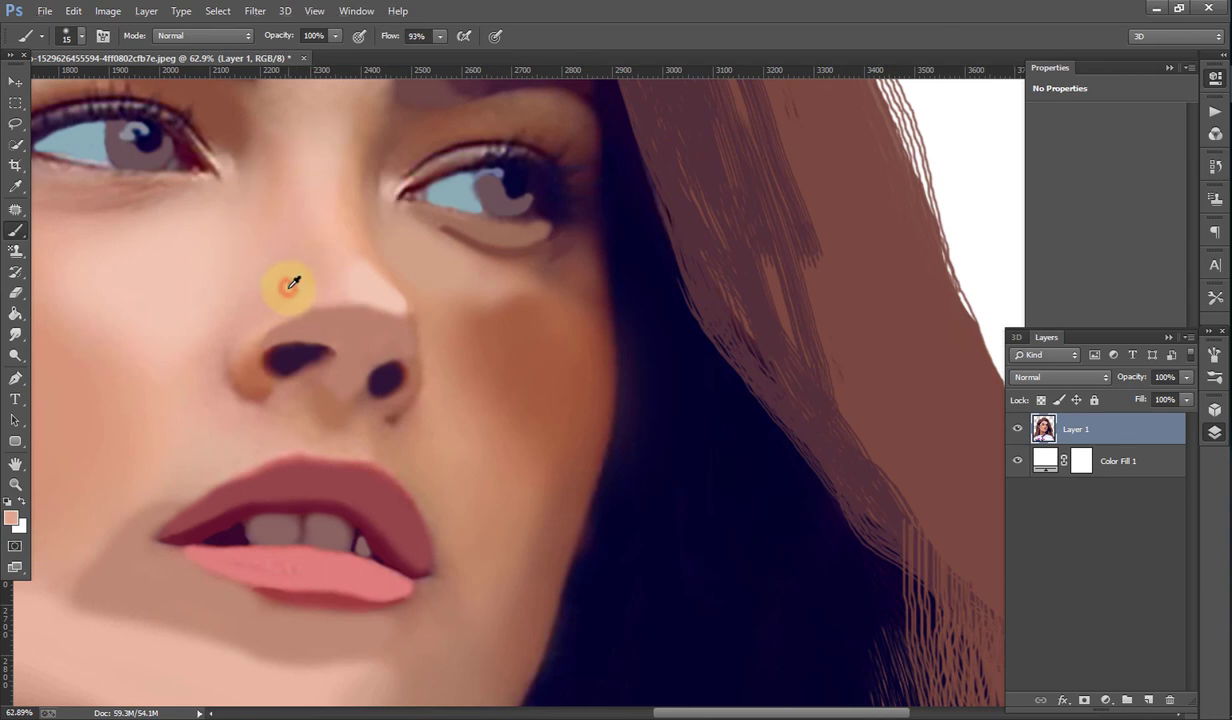
drag(268, 307, 291, 294)
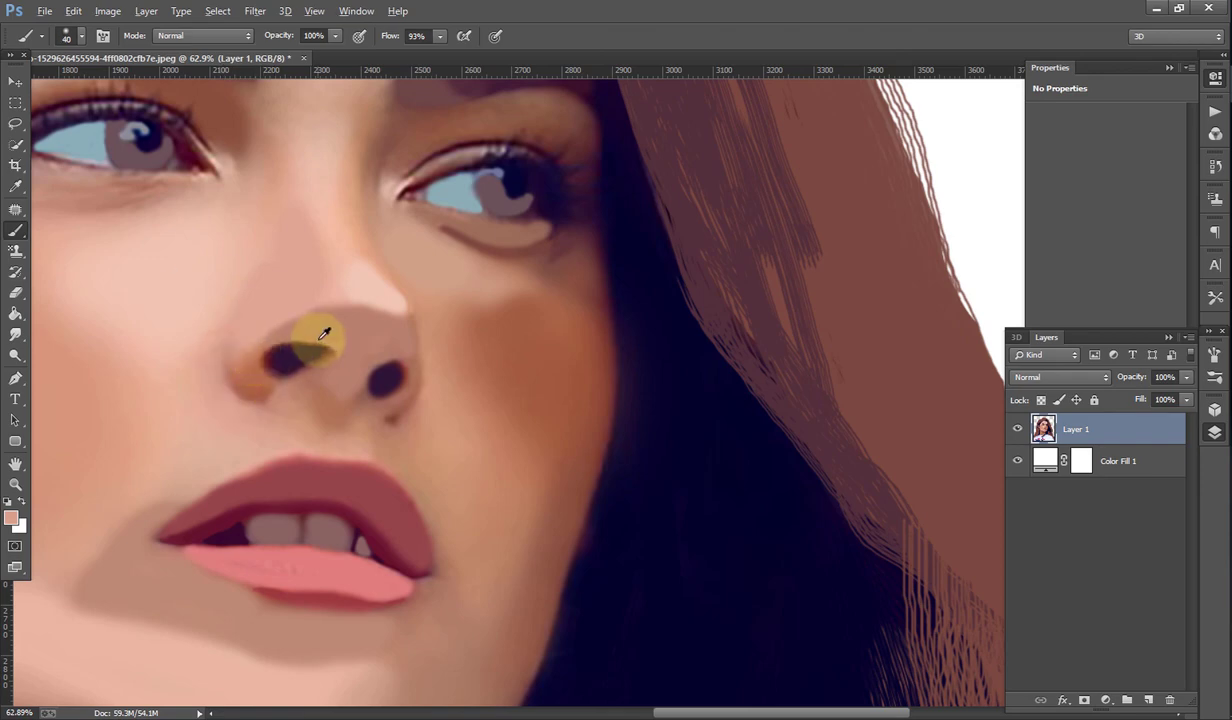
scroll(328, 346, down, 3)
scroll(400, 262, down, 3)
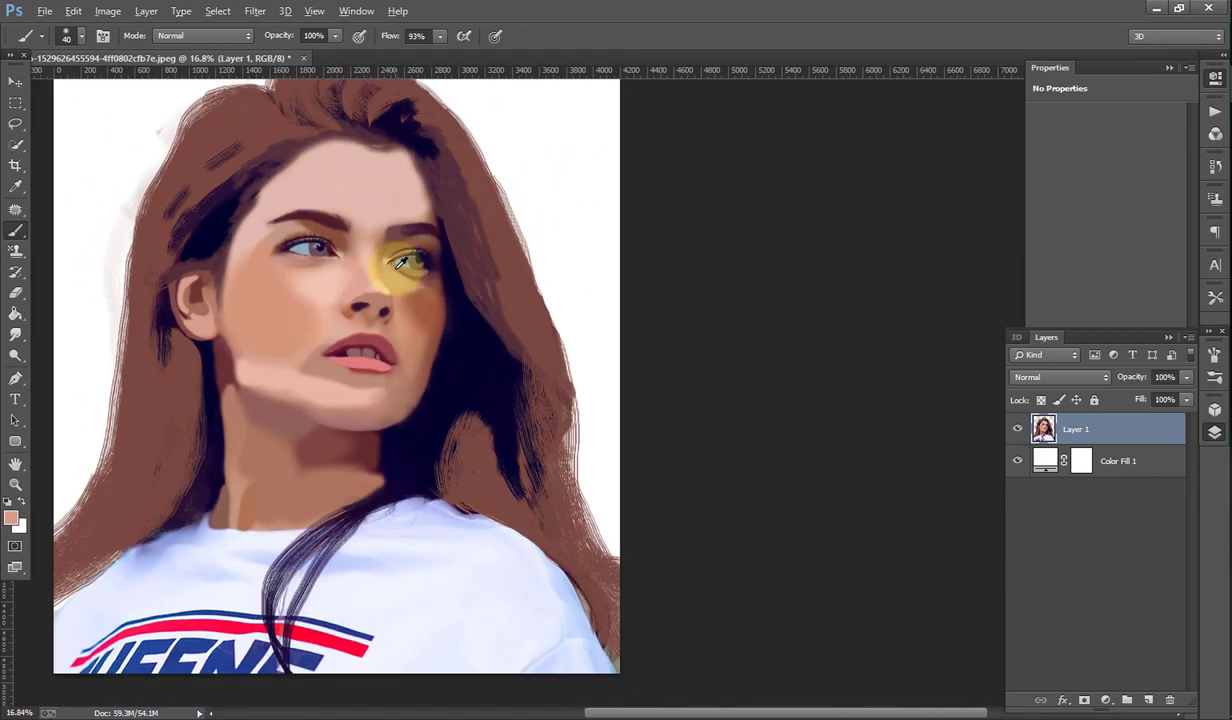
Step: Sample a shade beneath the left eye and dab a little paint there
scroll(400, 262, down, 1)
scroll(634, 243, down, 1)
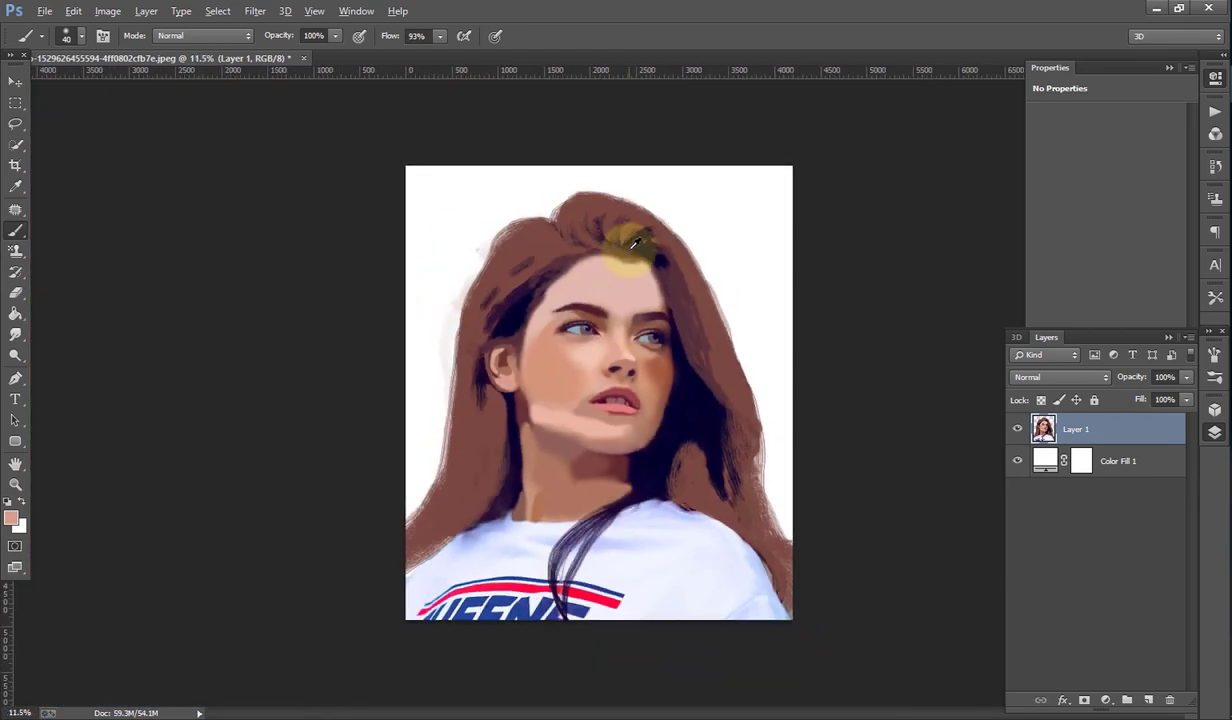
scroll(617, 230, up, 1)
scroll(620, 228, up, 2)
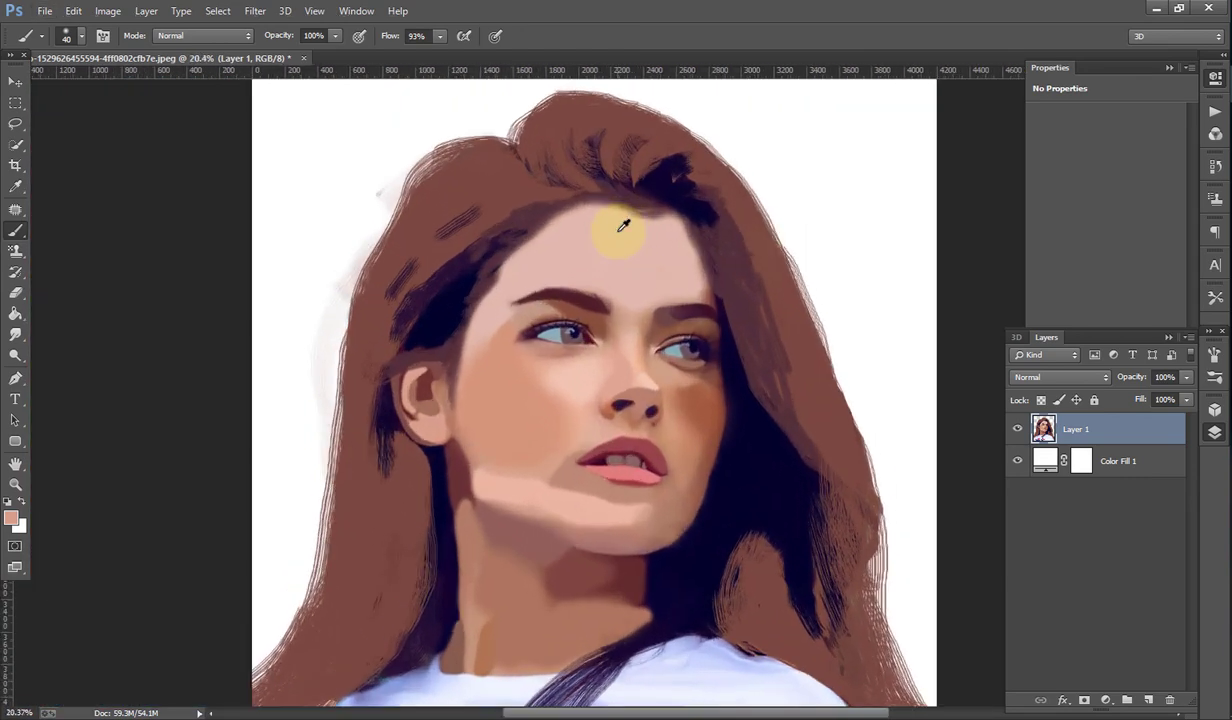
scroll(617, 352, up, 1)
scroll(610, 340, up, 1)
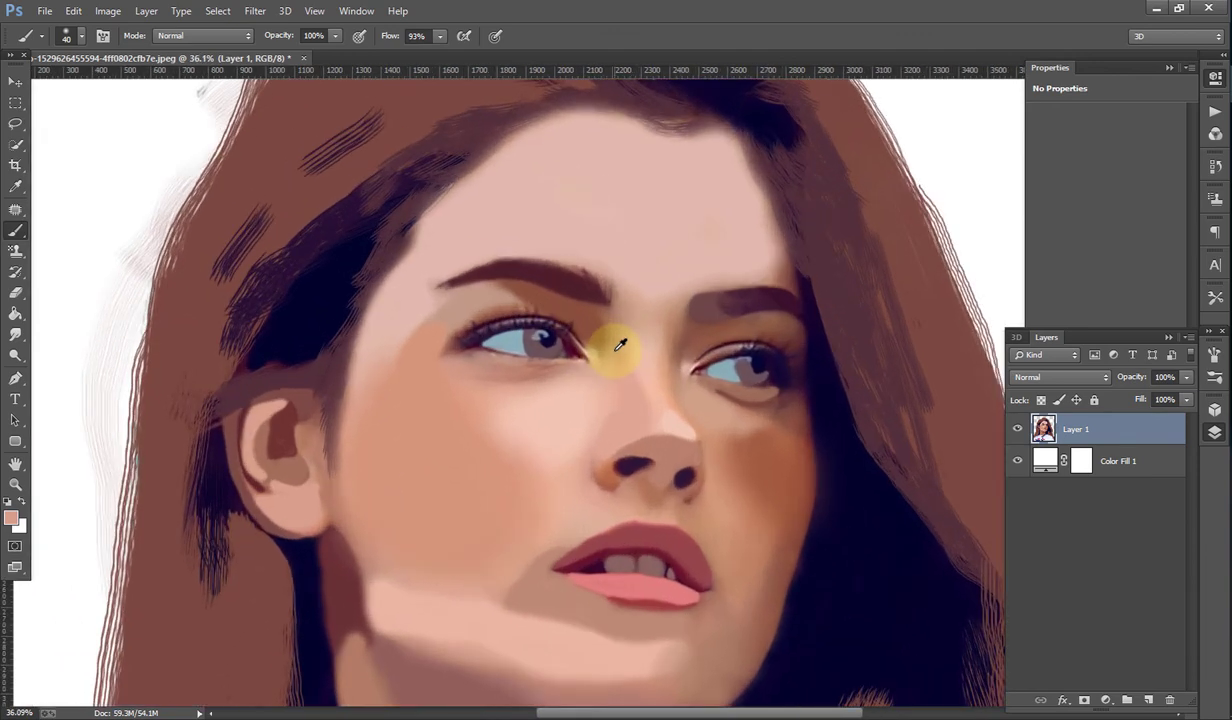
scroll(619, 337, up, 1)
scroll(619, 343, up, 2)
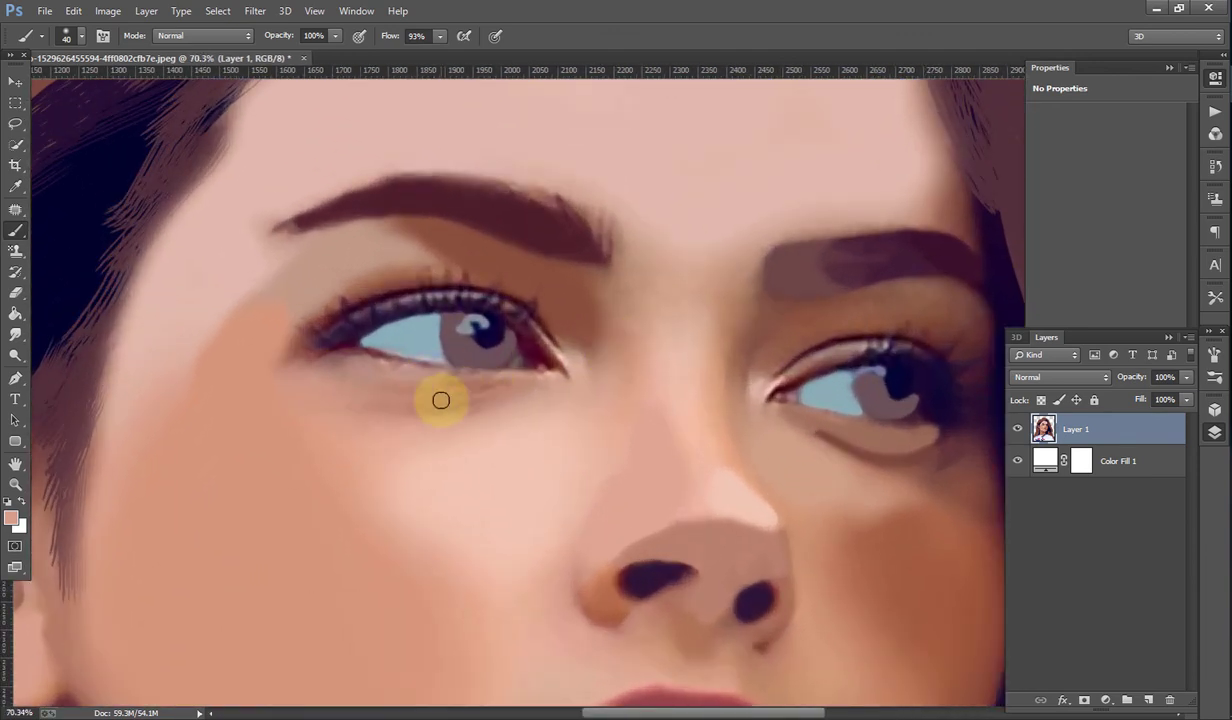
click(438, 400)
drag(496, 391, 463, 400)
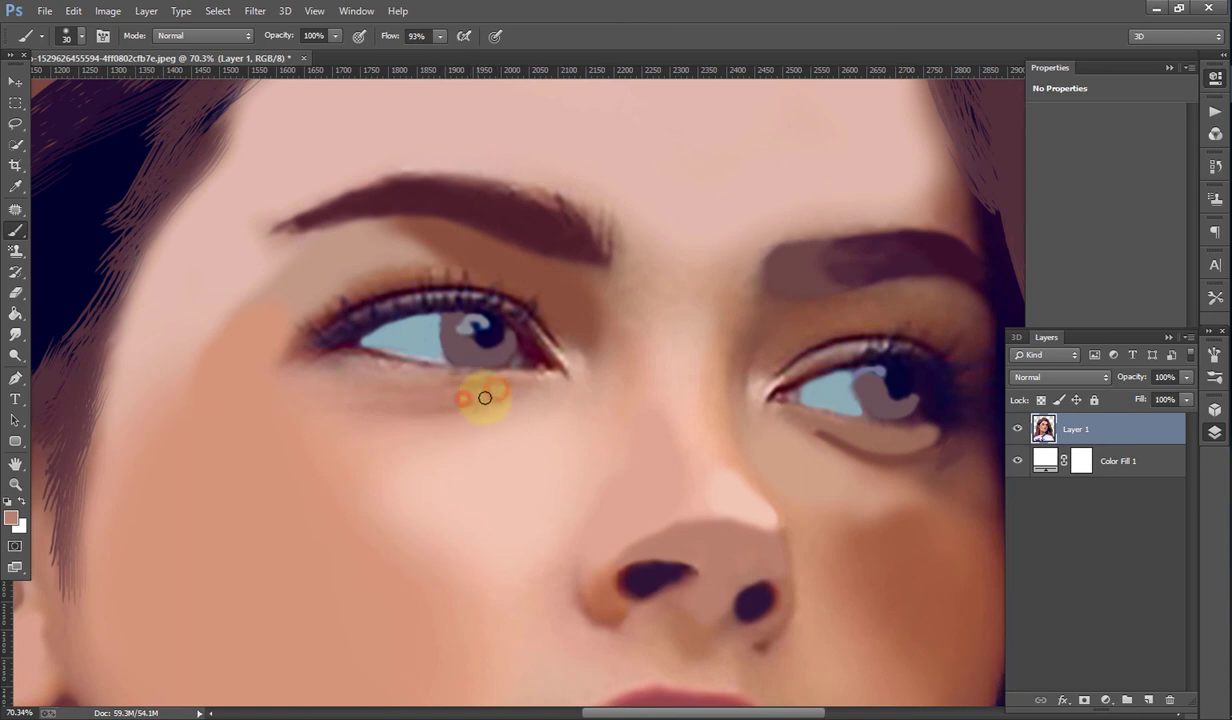
Step: Switch to a scattered 46 px textured brush and paint darker brown shading under the left eye
click(72, 36)
scroll(88, 203, down, 3)
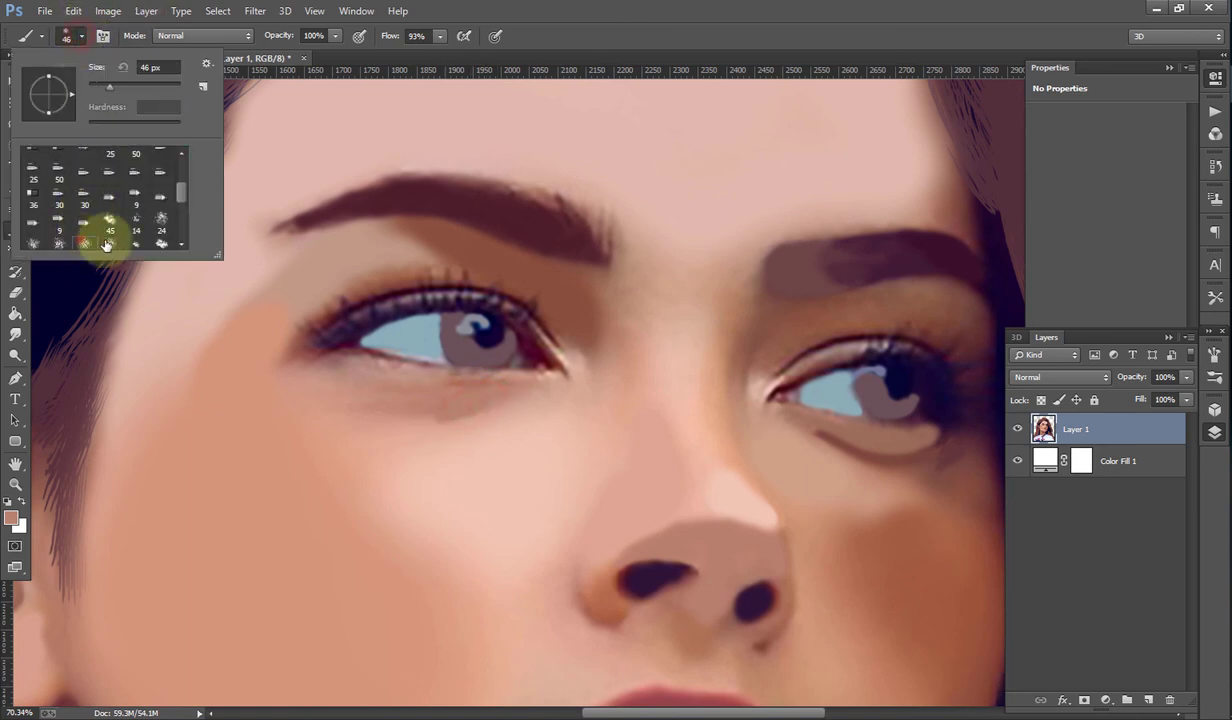
click(84, 243)
click(493, 399)
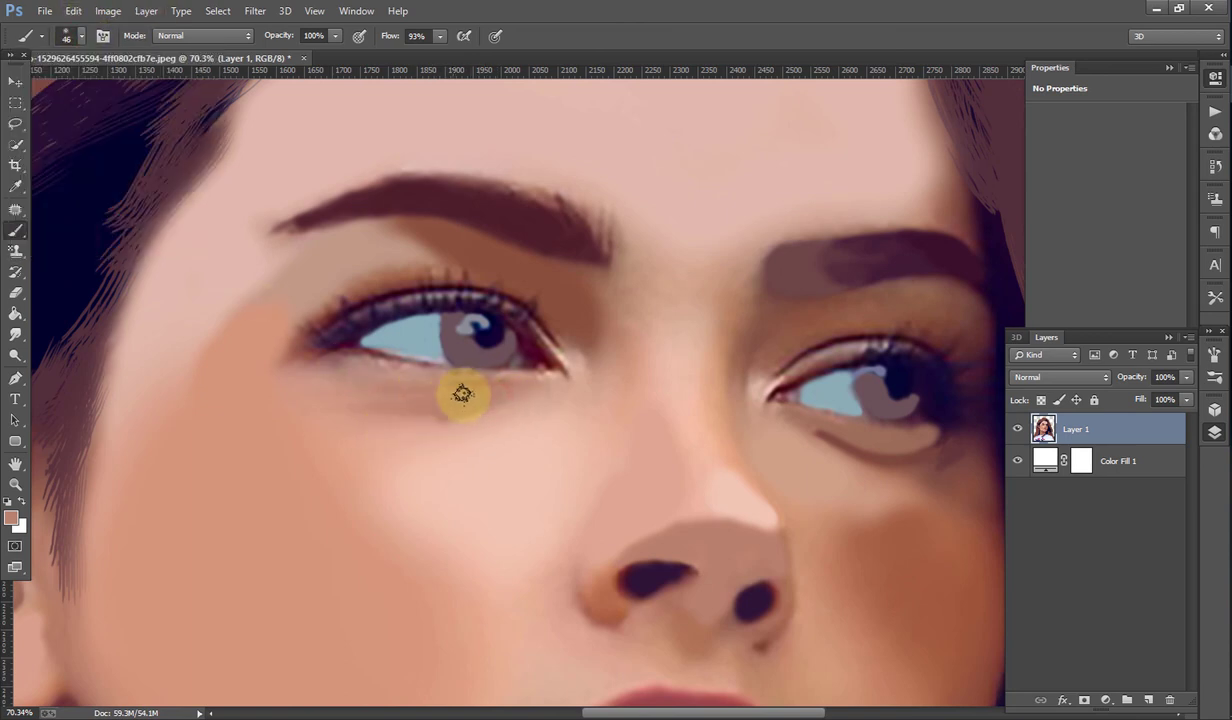
mouse_move(461, 393)
mouse_down()
mouse_move(407, 412)
mouse_move(375, 400)
mouse_move(374, 360)
mouse_move(318, 368)
mouse_move(362, 383)
mouse_up()
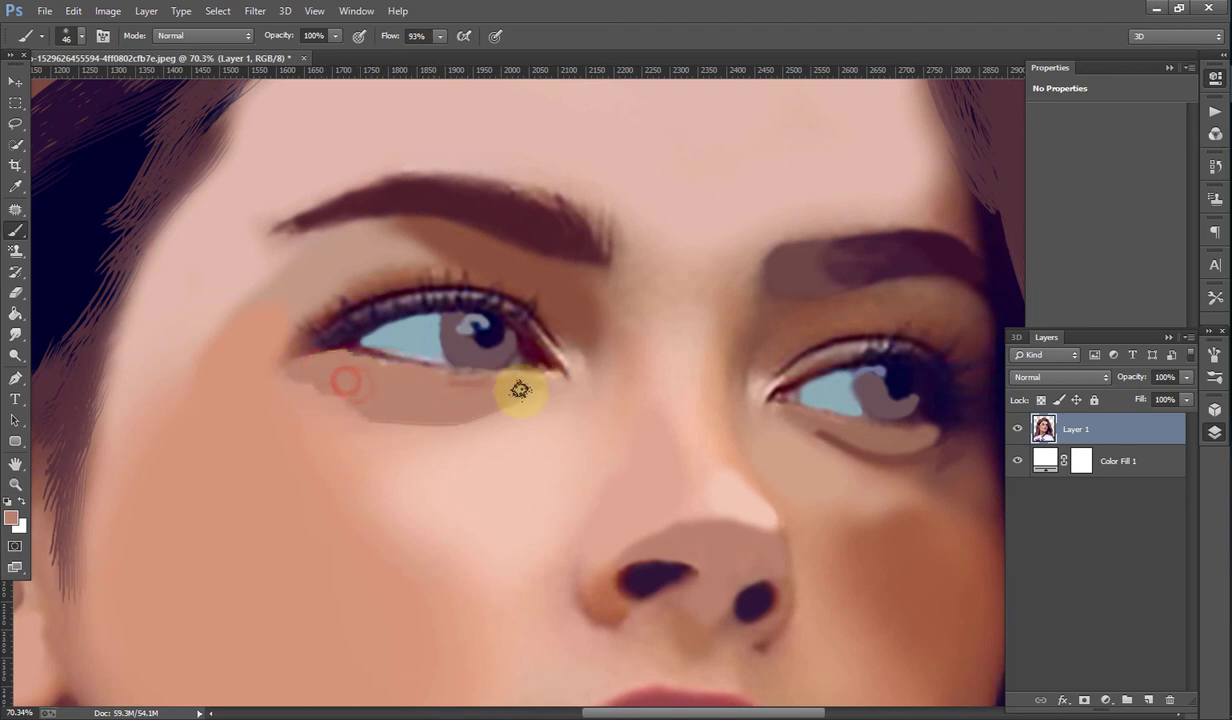
scroll(475, 395, down, 5)
scroll(449, 398, up, 3)
Step: Touch up the lower eyelid of the left eye
scroll(449, 398, up, 1)
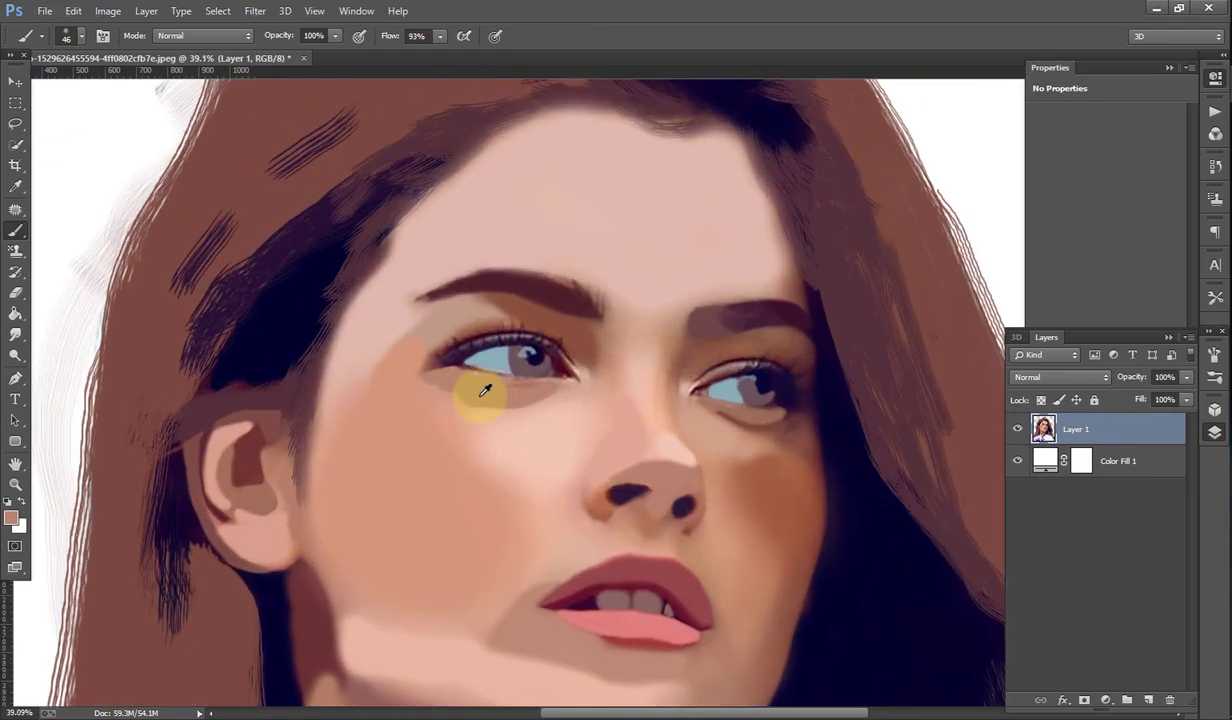
scroll(478, 392, up, 2)
drag(475, 398, 416, 377)
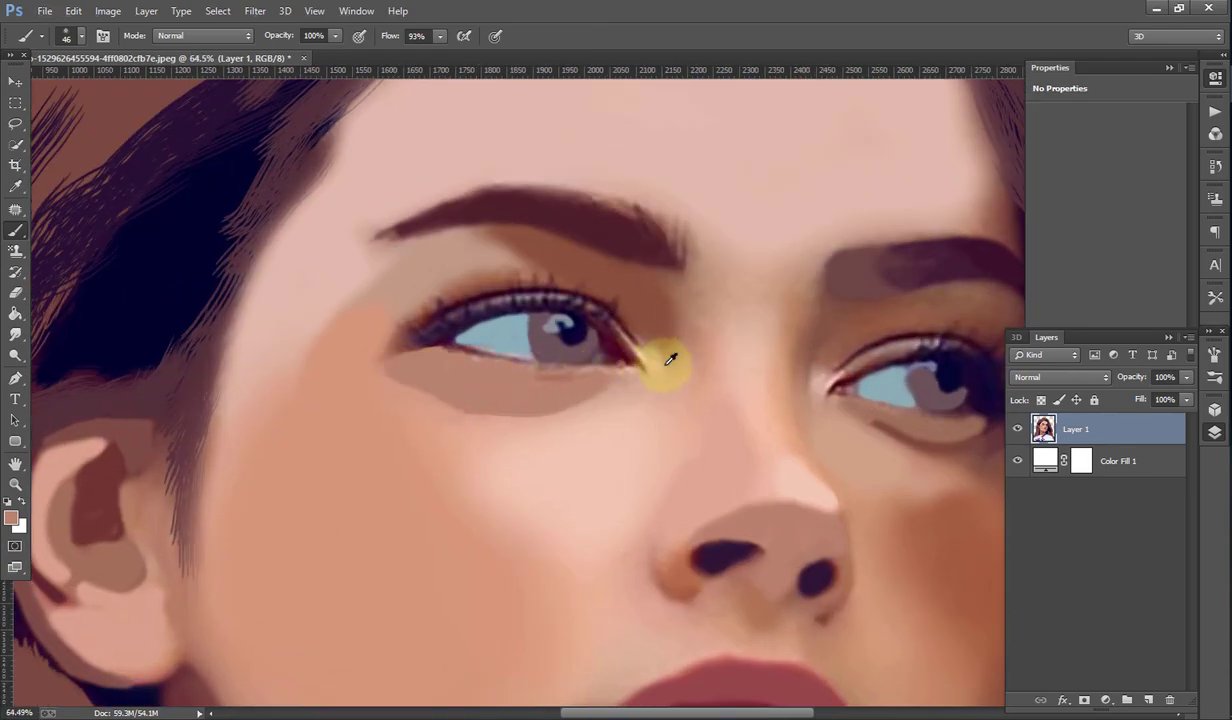
scroll(668, 352, down, 2)
scroll(672, 348, down, 3)
scroll(660, 344, up, 3)
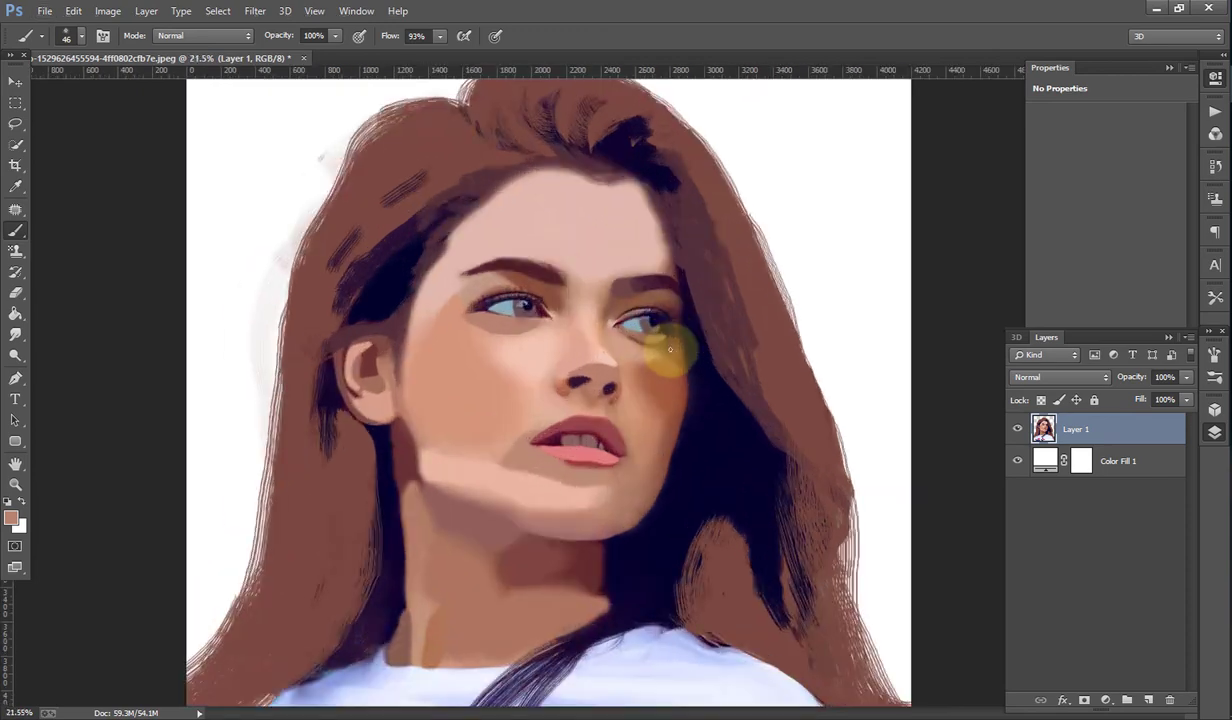
scroll(674, 344, up, 2)
scroll(610, 330, up, 2)
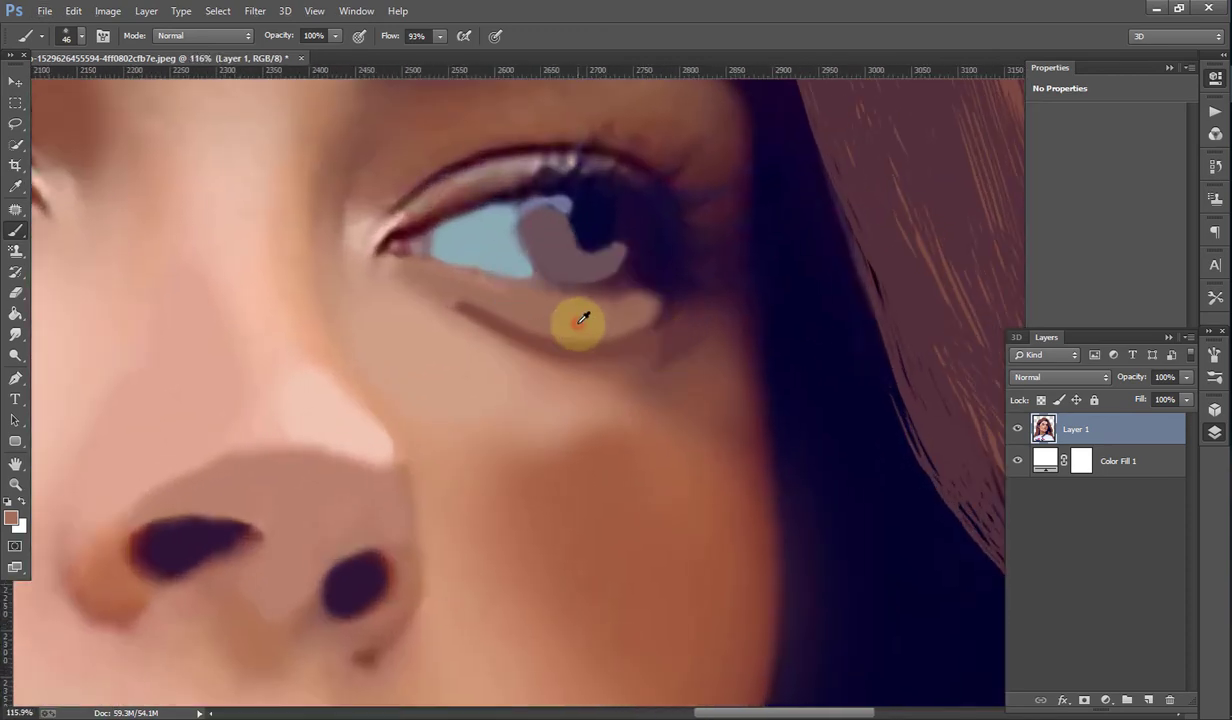
Step: With a 35 px brush, paint light and darker tan bands along the lower lid and across the upper lid
key(bracketleft)
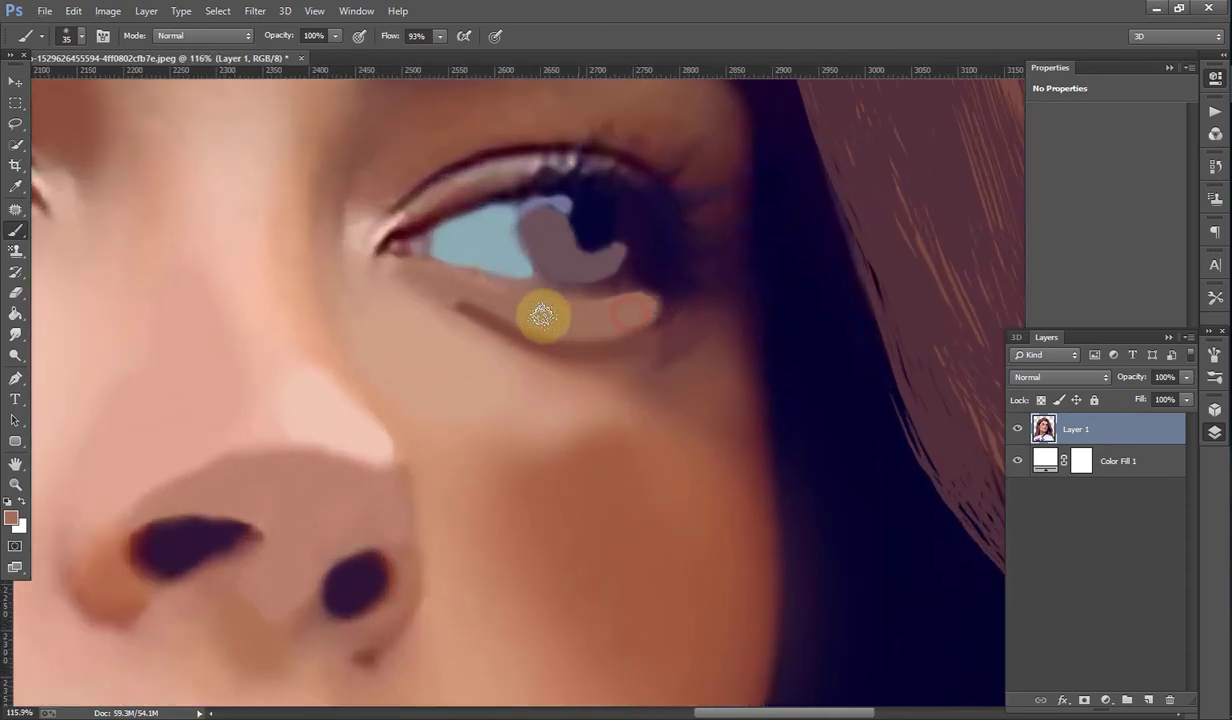
mouse_move(483, 291)
mouse_down()
mouse_move(407, 275)
mouse_move(459, 286)
mouse_move(418, 275)
mouse_up()
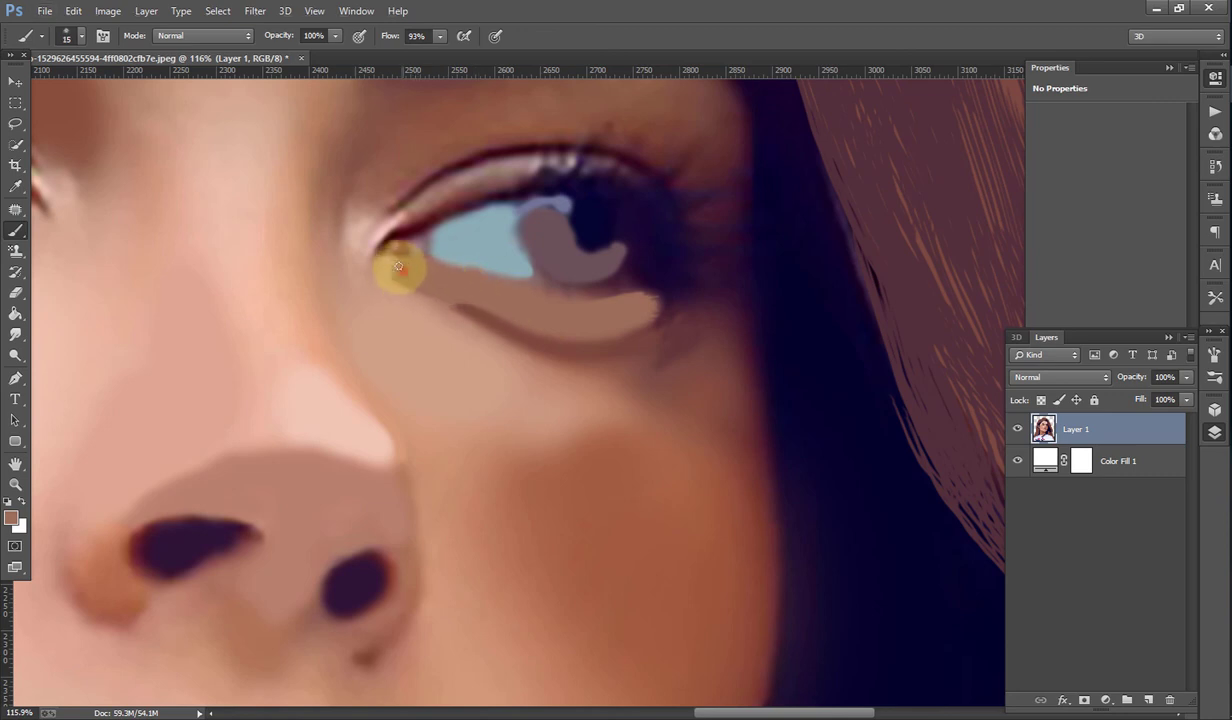
mouse_move(386, 259)
mouse_down()
mouse_move(558, 302)
mouse_move(643, 301)
mouse_up()
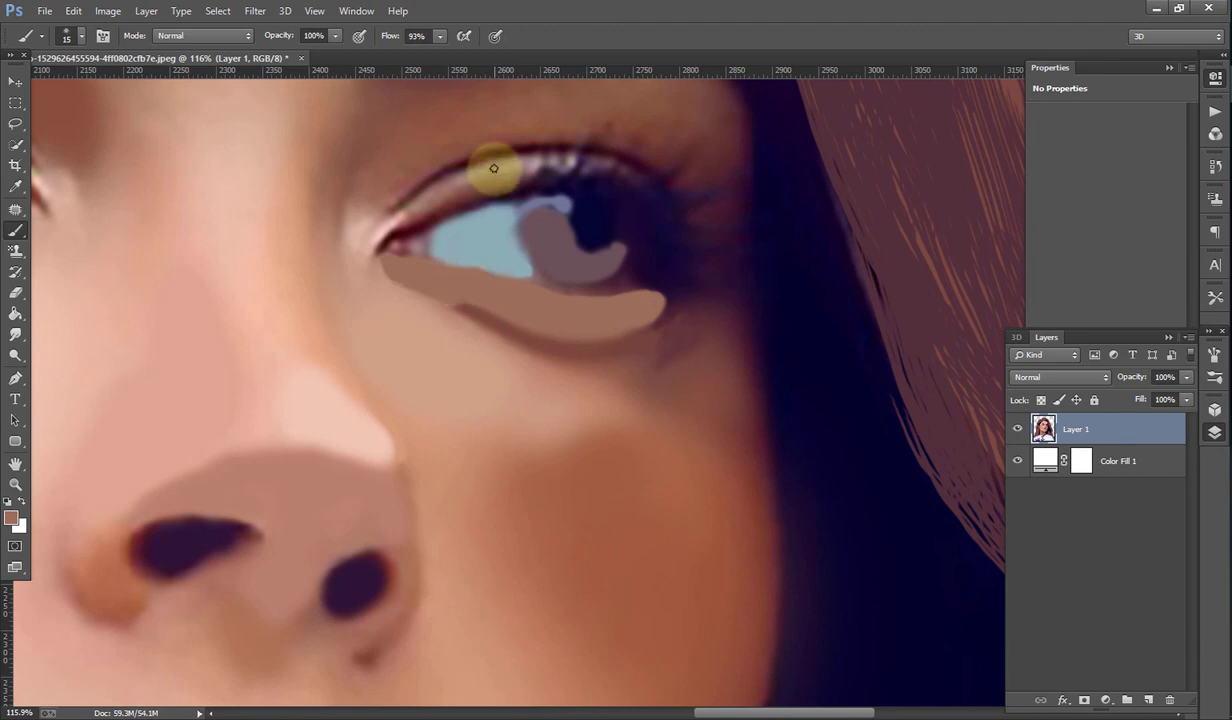
scroll(495, 168, up, 3)
mouse_move(455, 188)
mouse_down()
mouse_move(360, 231)
mouse_move(448, 184)
mouse_move(561, 161)
mouse_move(473, 181)
mouse_move(352, 234)
mouse_move(537, 162)
mouse_move(399, 214)
mouse_move(312, 268)
mouse_move(347, 220)
mouse_up()
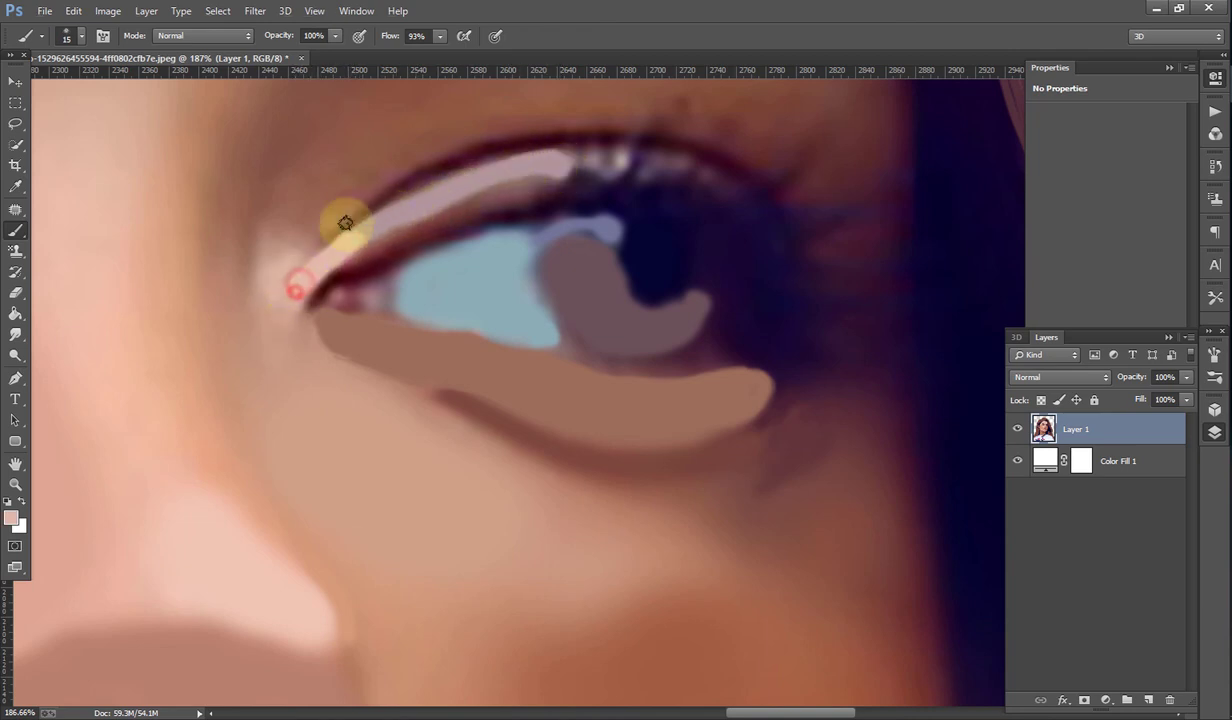
Step: Reduce the brush flow to 23%
click(82, 36)
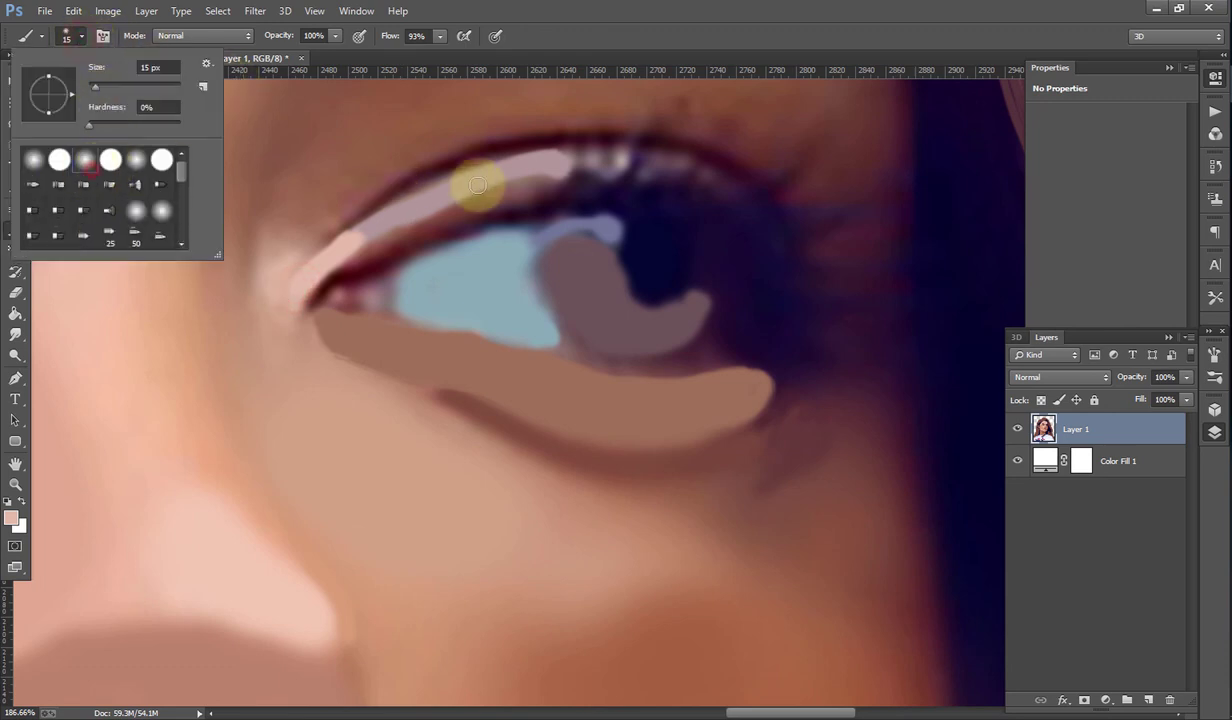
click(355, 233)
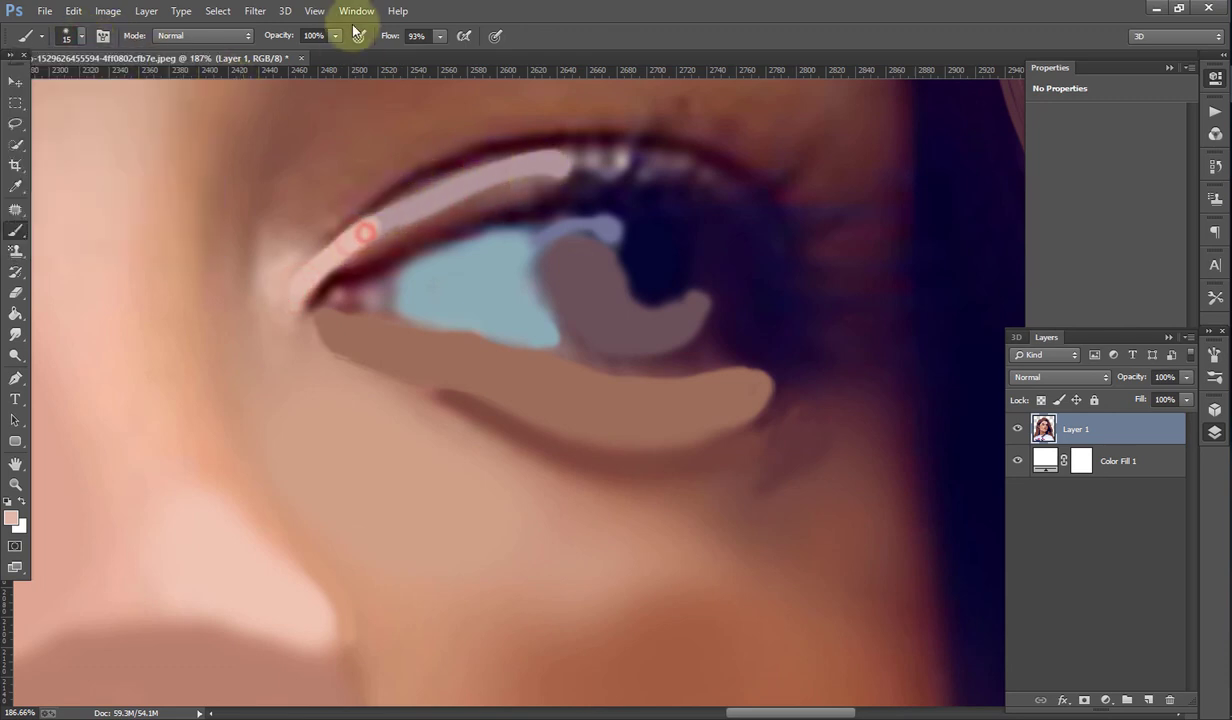
drag(439, 36, 385, 55)
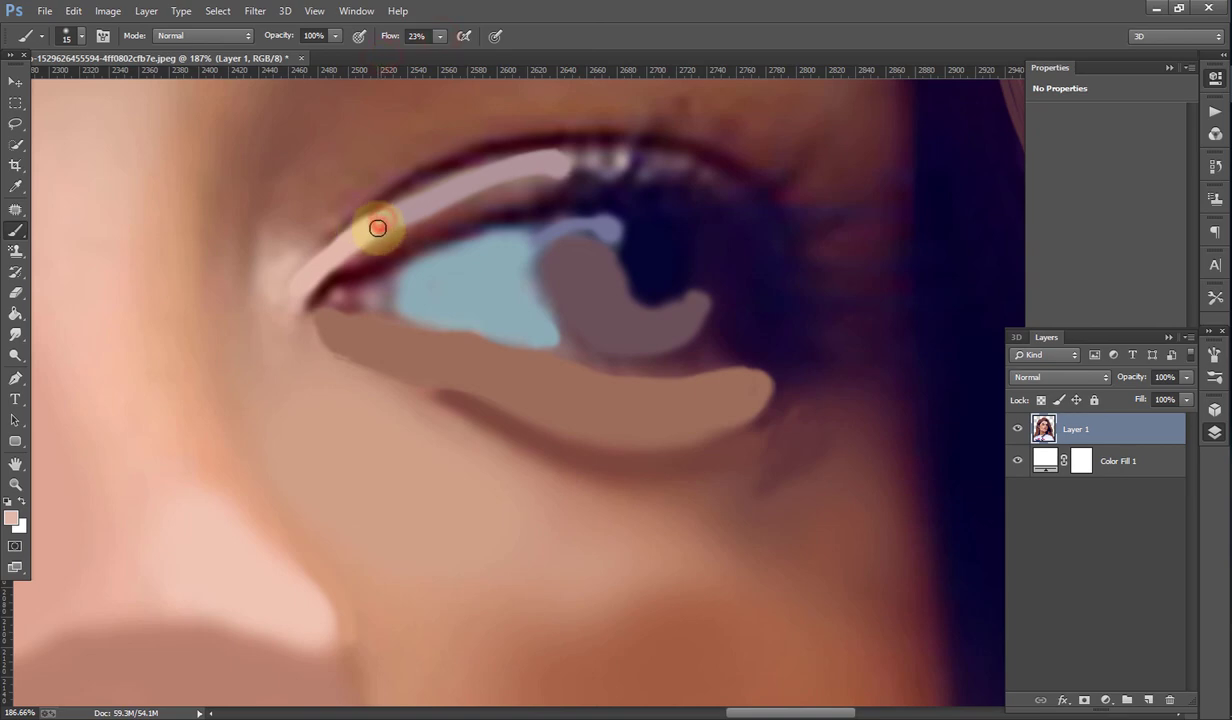
scroll(421, 206, down, 5)
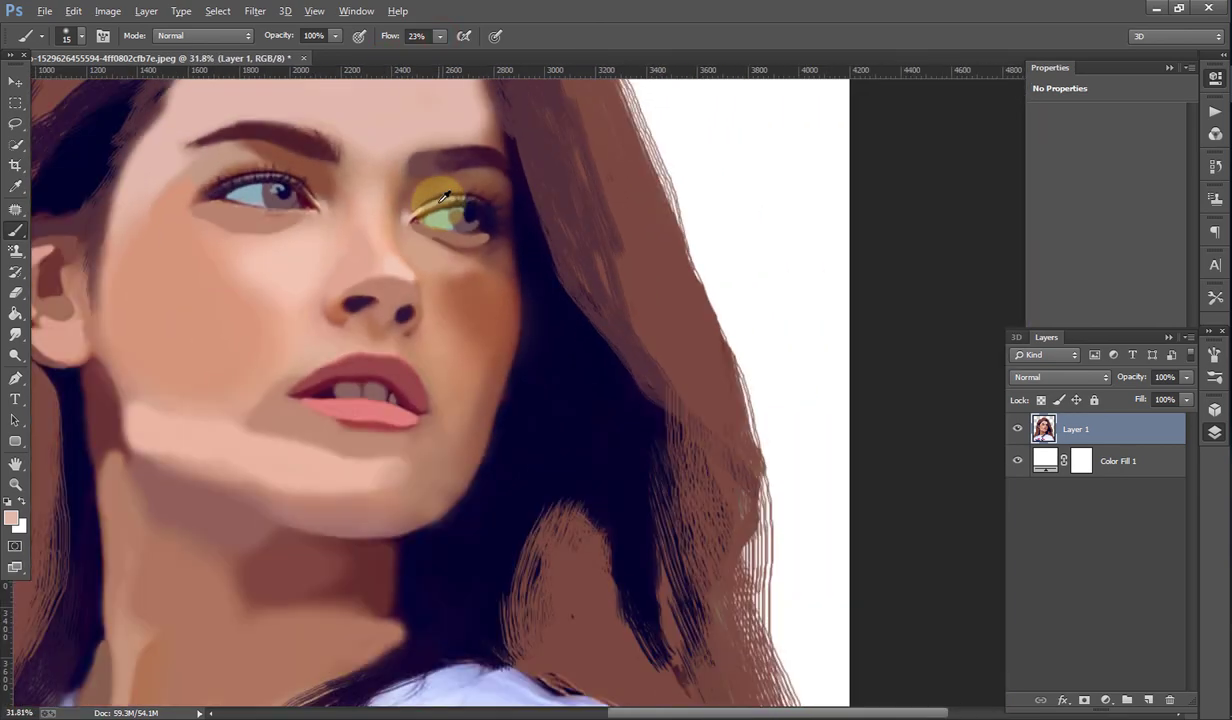
Step: Select the Color Fill 1 layer mask and delete it
scroll(445, 195, down, 3)
scroll(443, 184, down, 3)
scroll(448, 184, up, 1)
click(1078, 462)
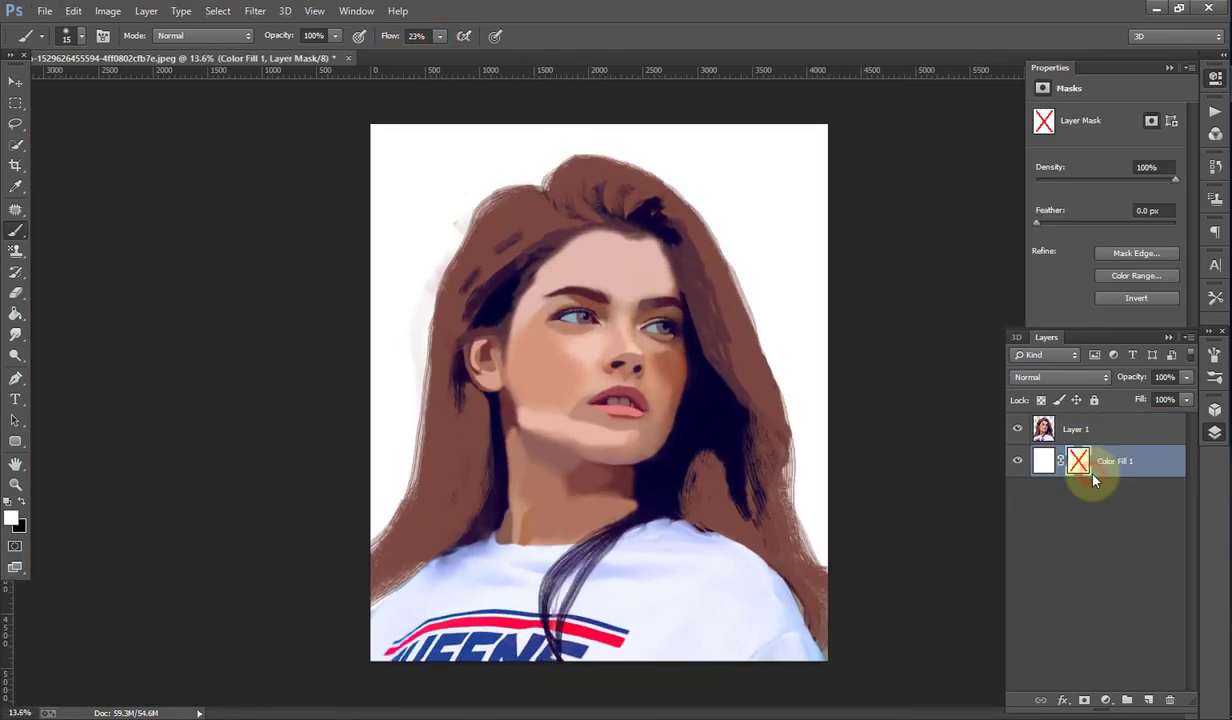
shift+click(1077, 462)
right_click(1079, 466)
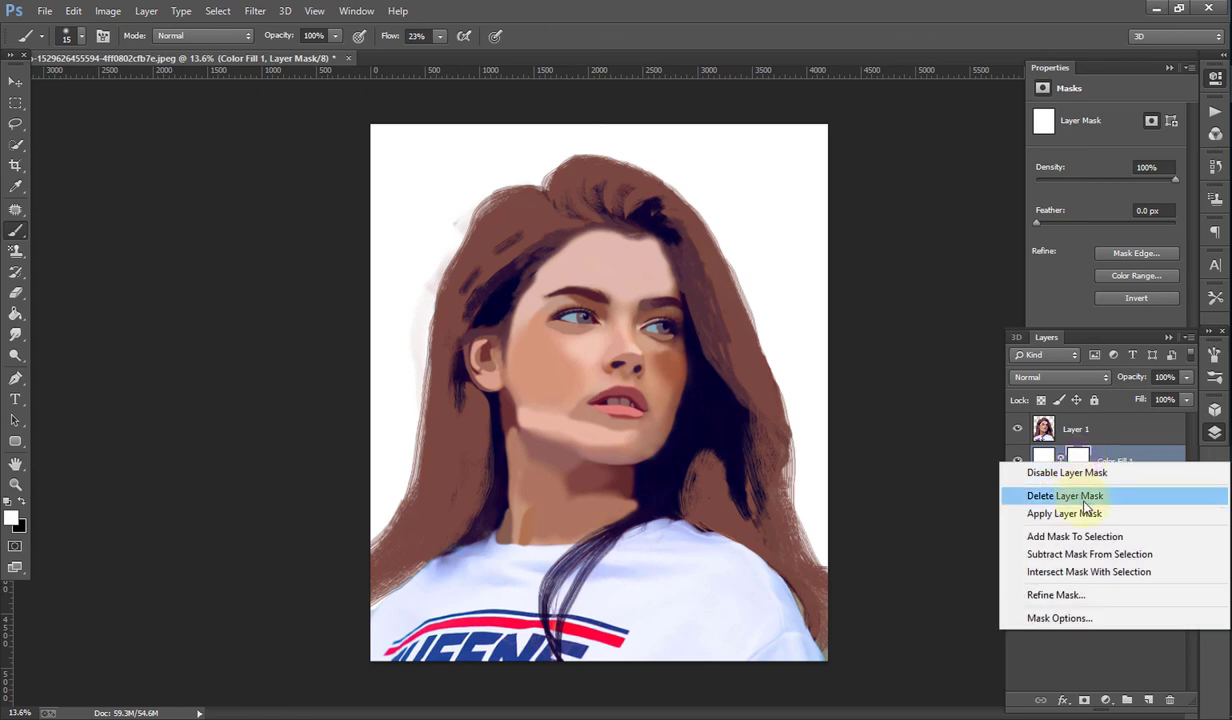
click(1084, 497)
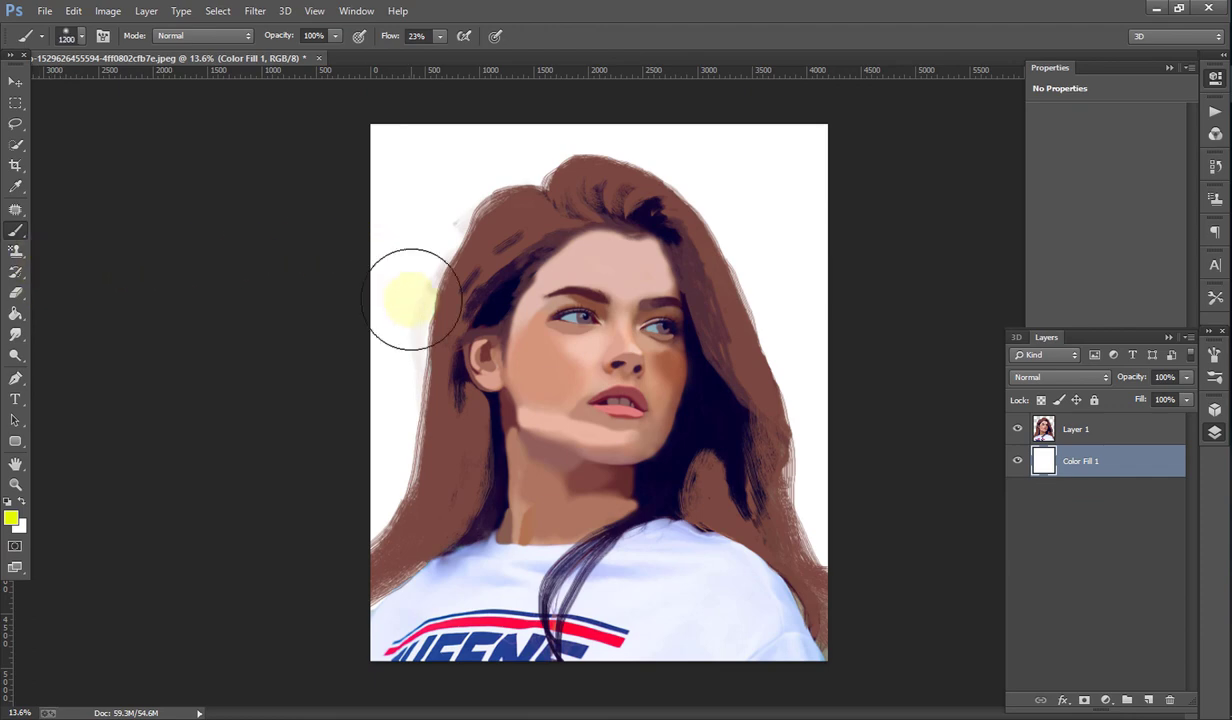
Step: Pick a scattered textured brush preset
click(66, 36)
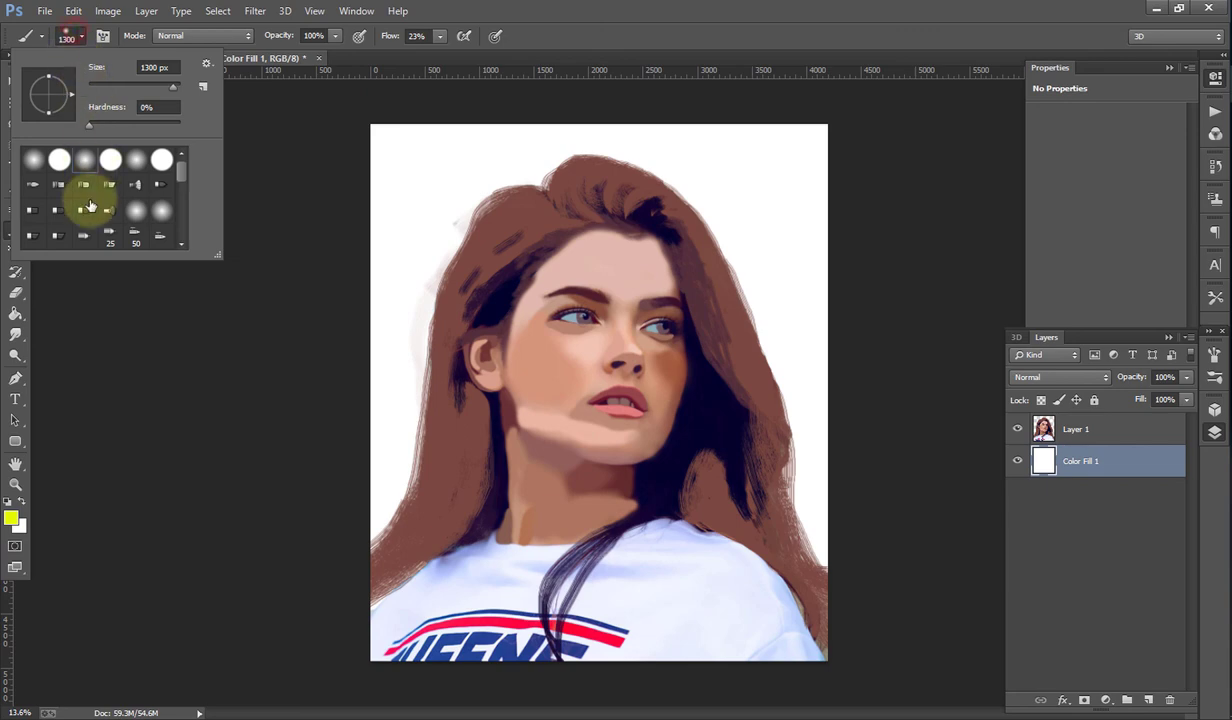
scroll(96, 220, down, 3)
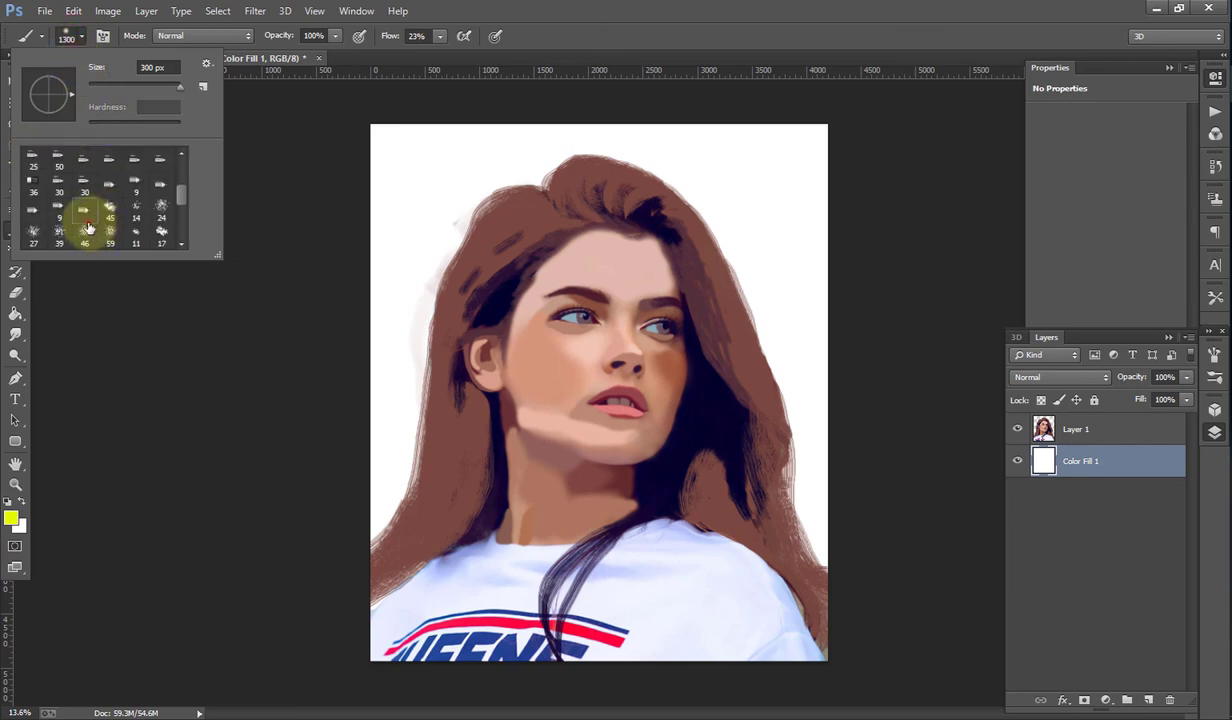
click(84, 236)
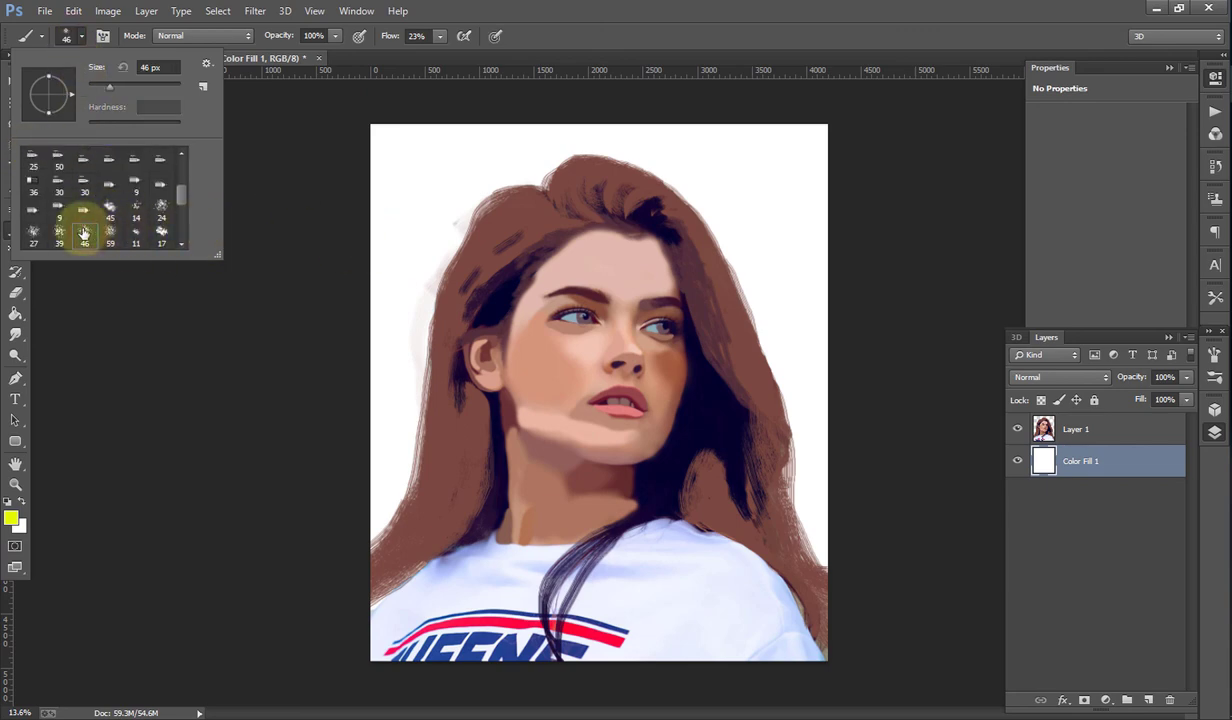
click(33, 236)
click(412, 250)
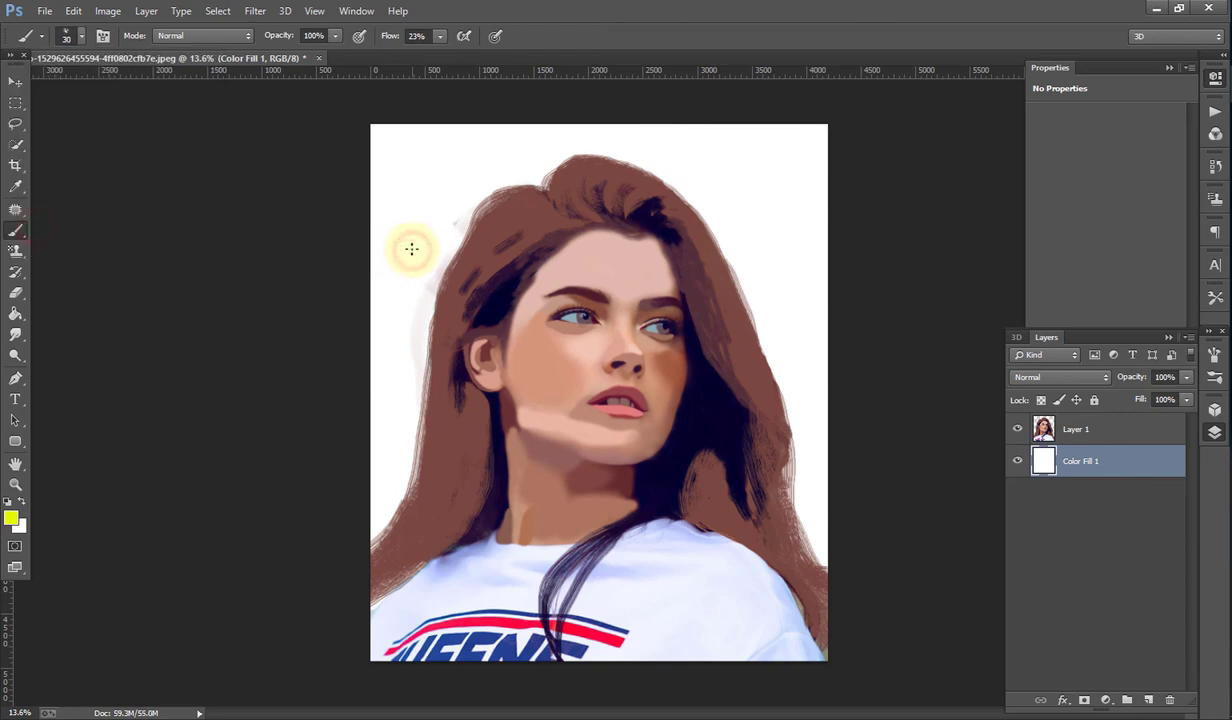
Step: Enlarge the brush to 1500 px and paint soft yellow down the left background behind the hair
key(bracketright)
key(bracketright)
key(bracketright)
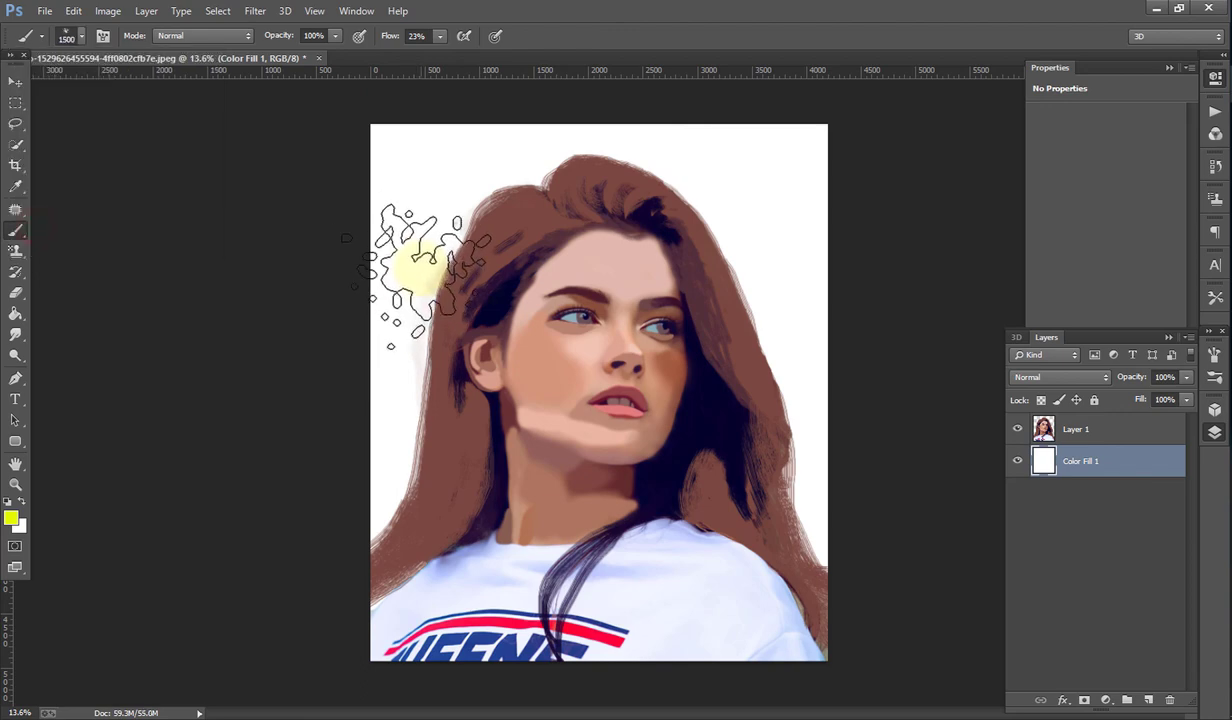
drag(426, 330, 420, 360)
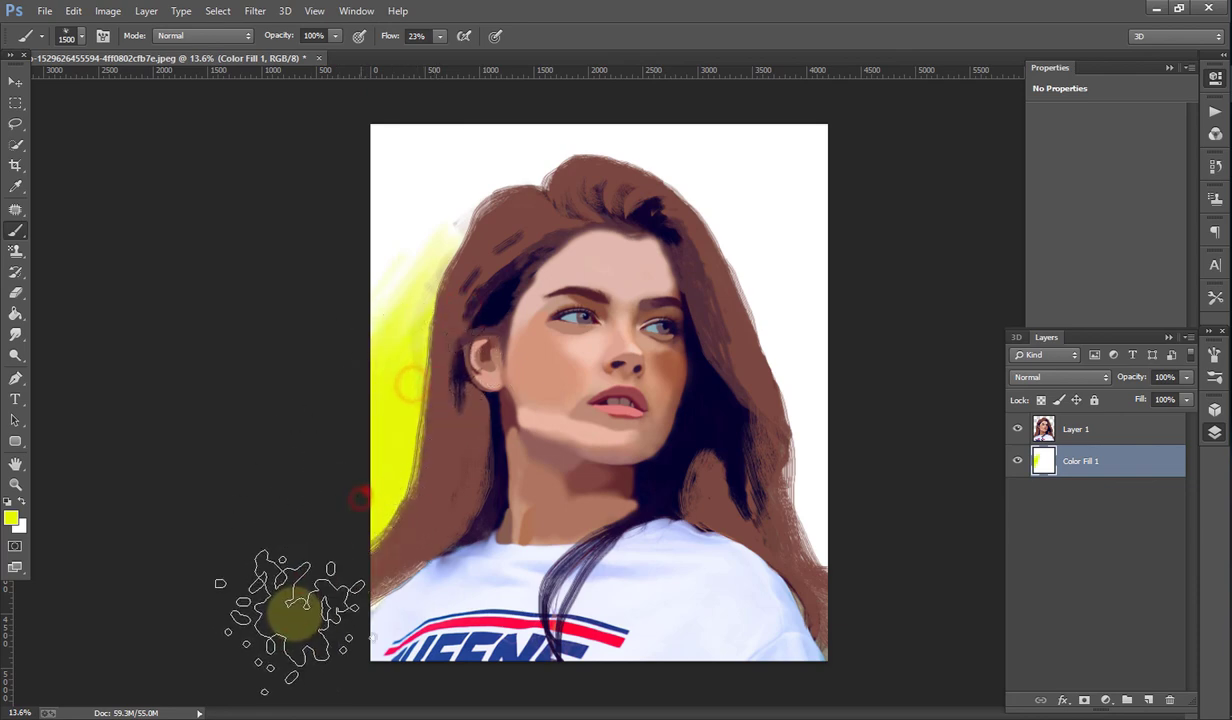
mouse_move(289, 610)
mouse_down()
mouse_move(440, 234)
mouse_move(473, 225)
mouse_move(385, 344)
mouse_move(467, 179)
mouse_move(440, 165)
mouse_move(440, 234)
mouse_move(410, 290)
mouse_up()
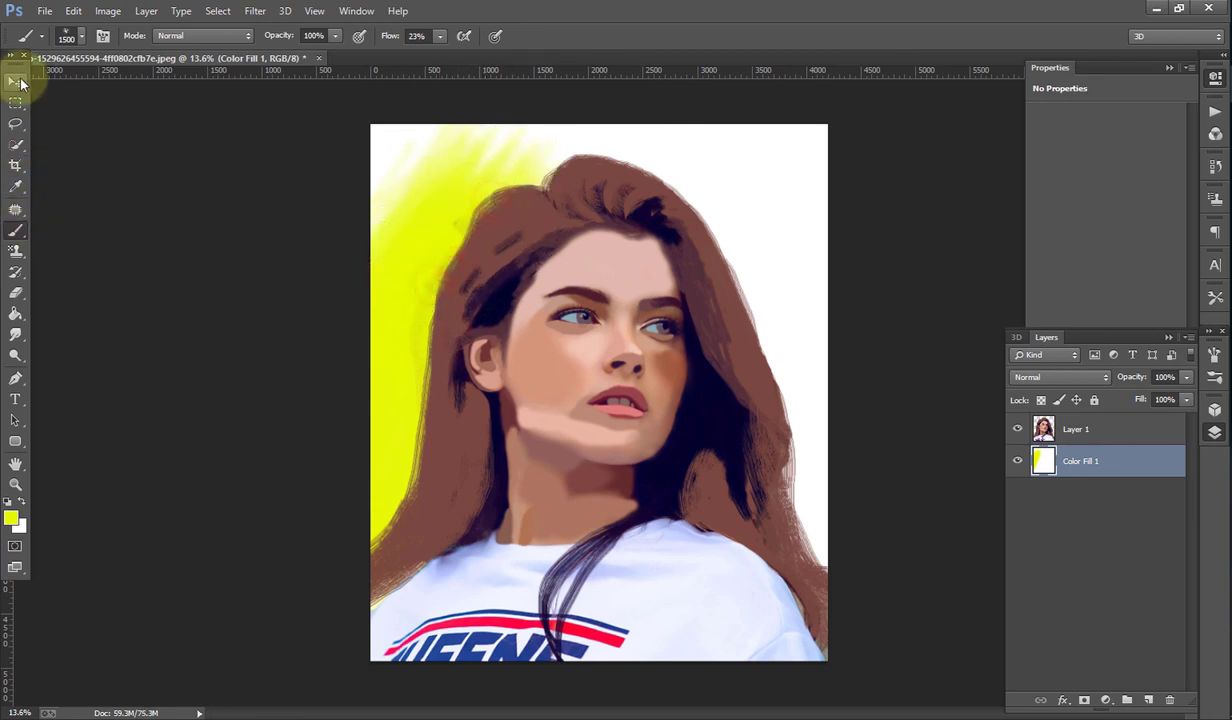
click(11, 519)
Step: Set the foreground to green and paint the top, upper-left and lower-left background
click(962, 382)
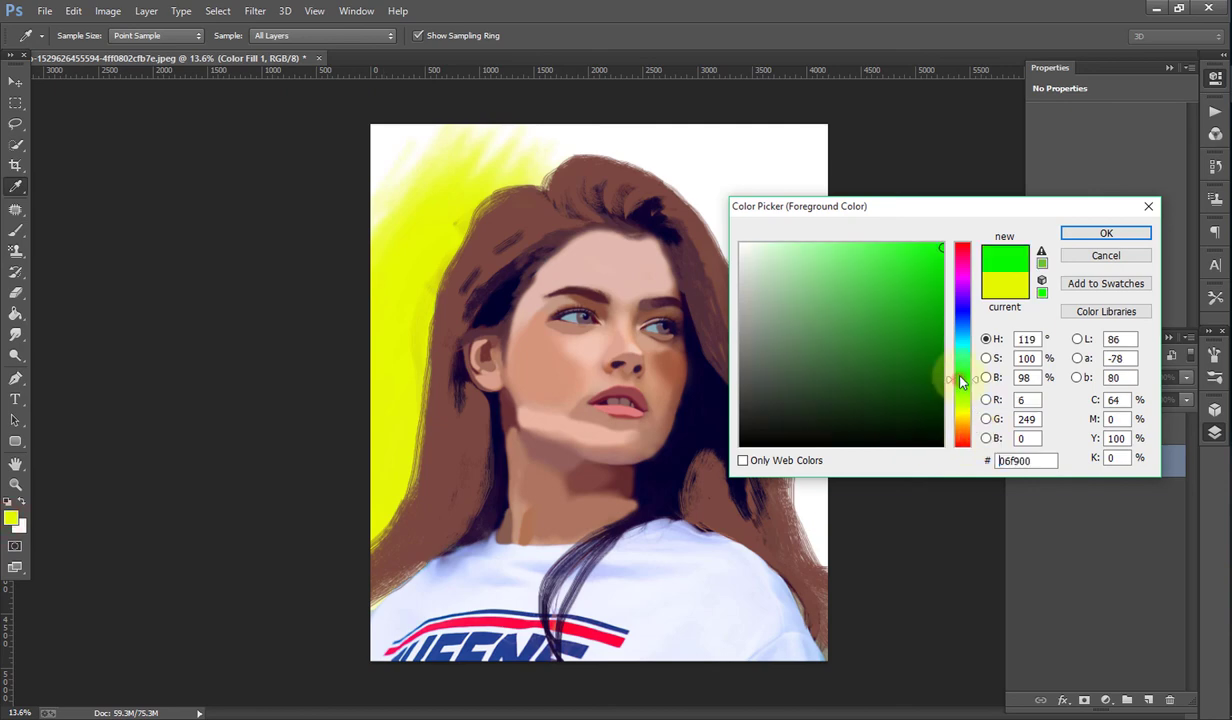
click(1106, 234)
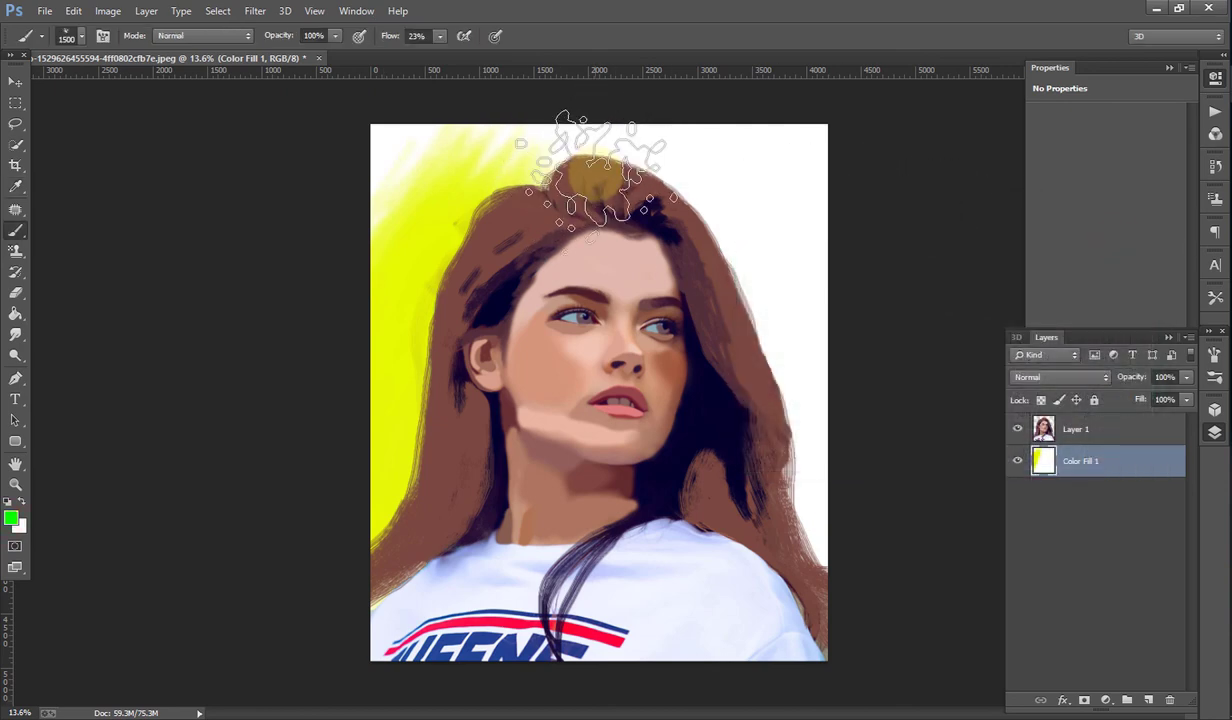
drag(650, 145, 385, 155)
drag(468, 138, 345, 272)
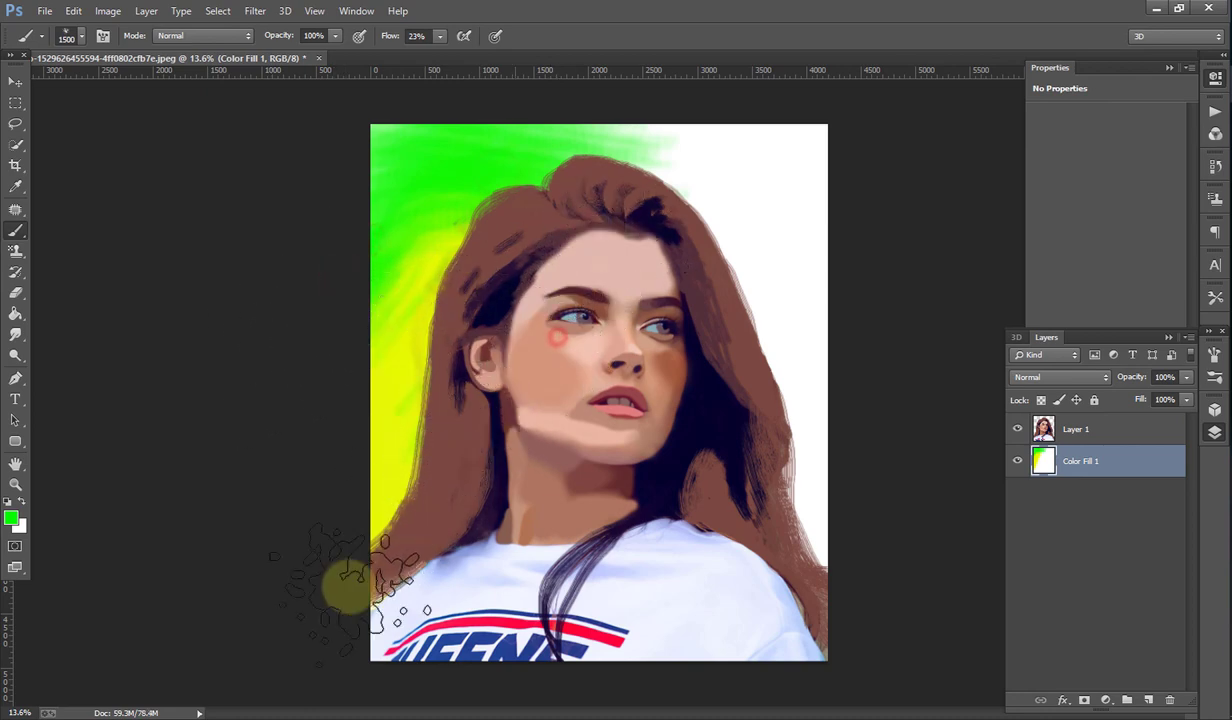
drag(380, 585, 460, 544)
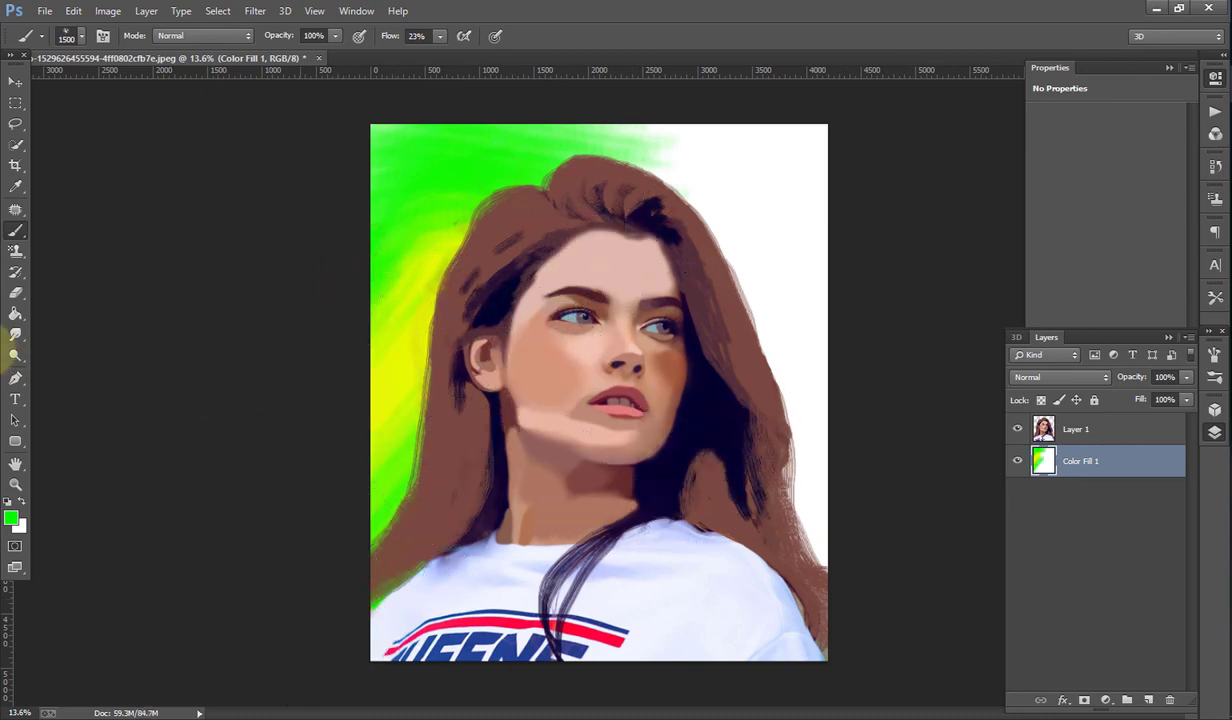
Step: Switch the foreground to orange and paint across the top-right background
click(10, 520)
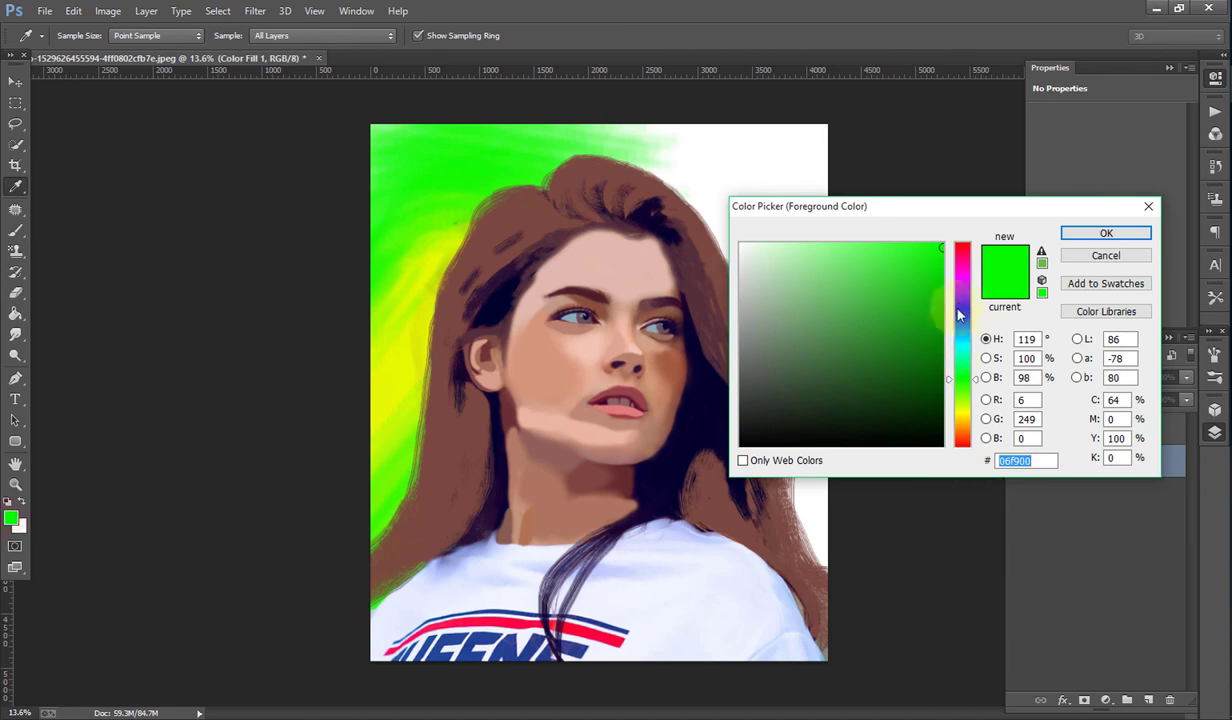
click(967, 432)
click(1080, 241)
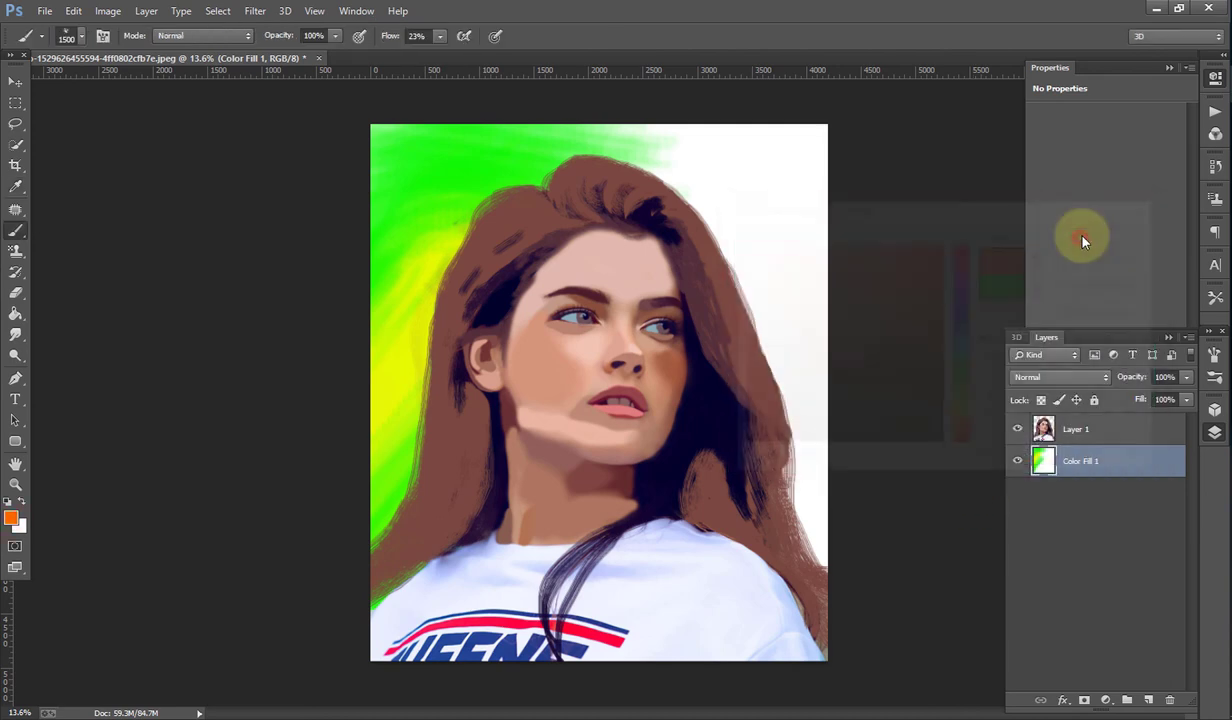
mouse_move(615, 190)
mouse_down()
mouse_move(660, 110)
mouse_move(840, 160)
mouse_up()
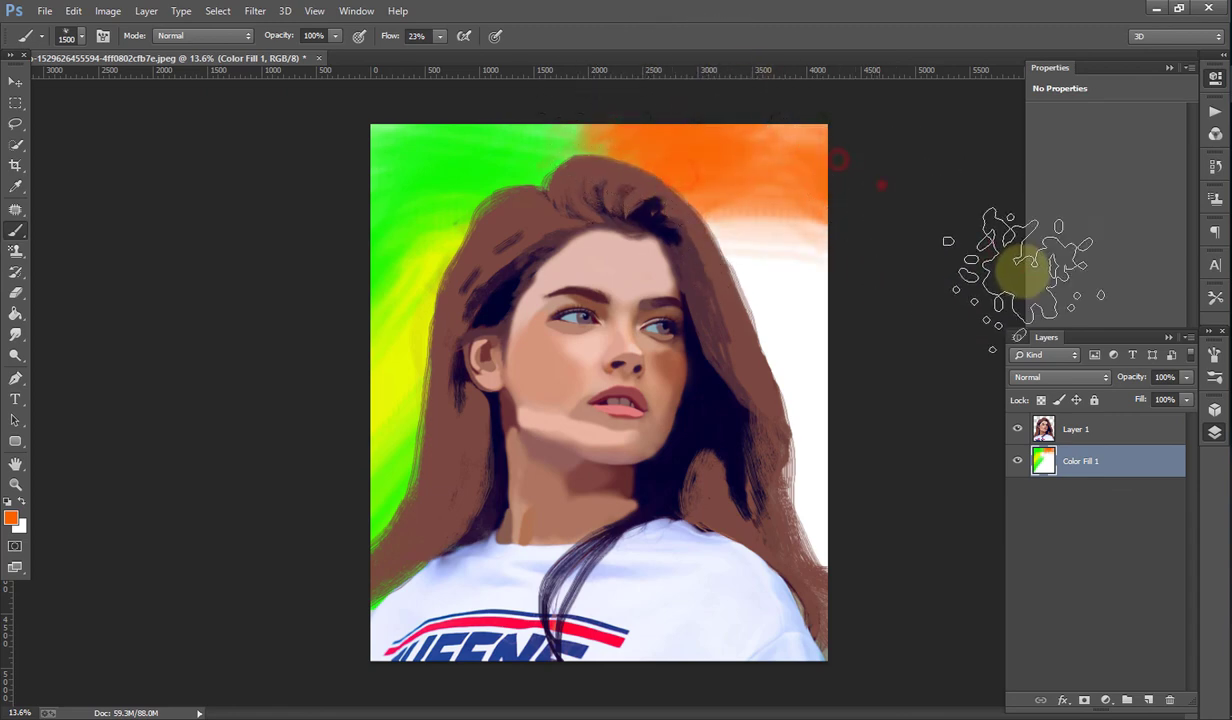
Step: Choose a slightly darkened red and paint it down the right edge
click(14, 517)
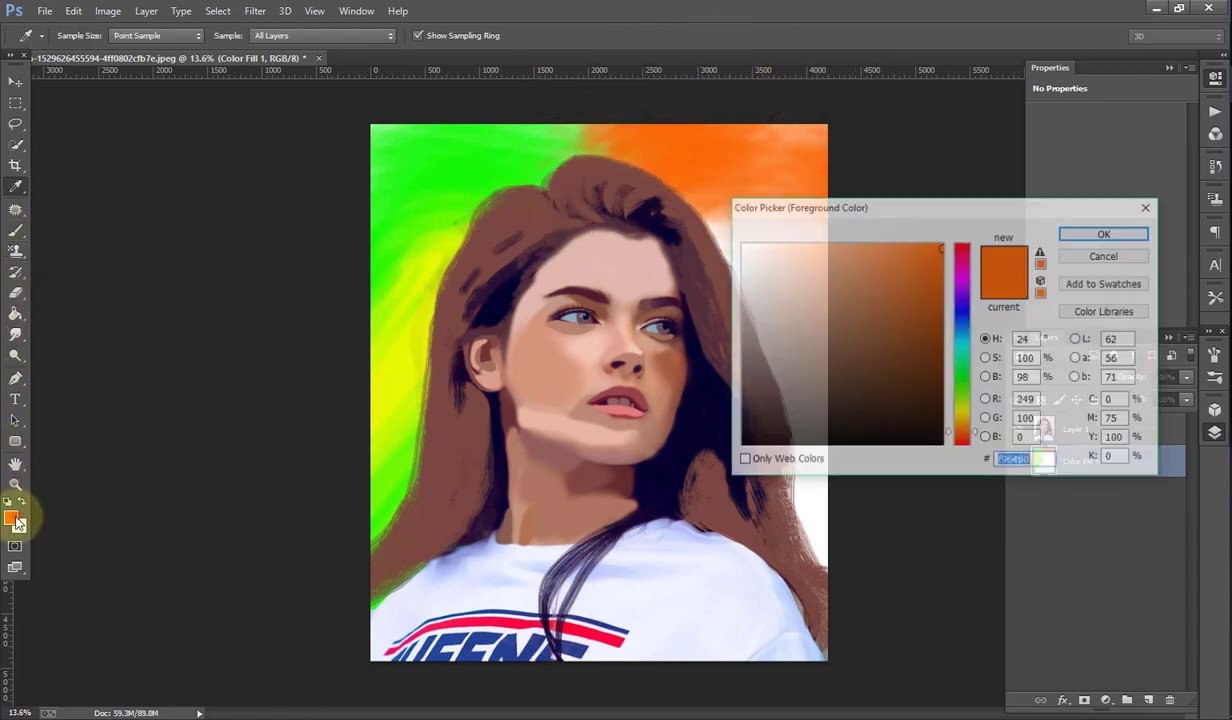
click(966, 425)
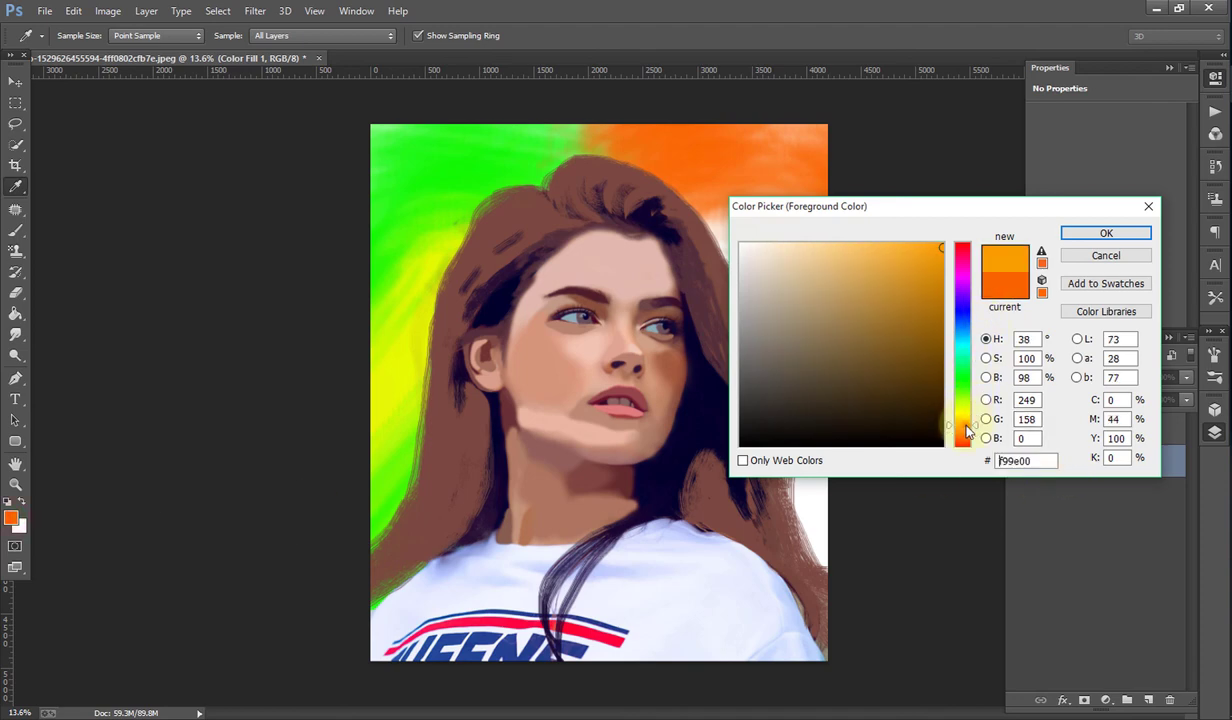
drag(966, 435, 967, 449)
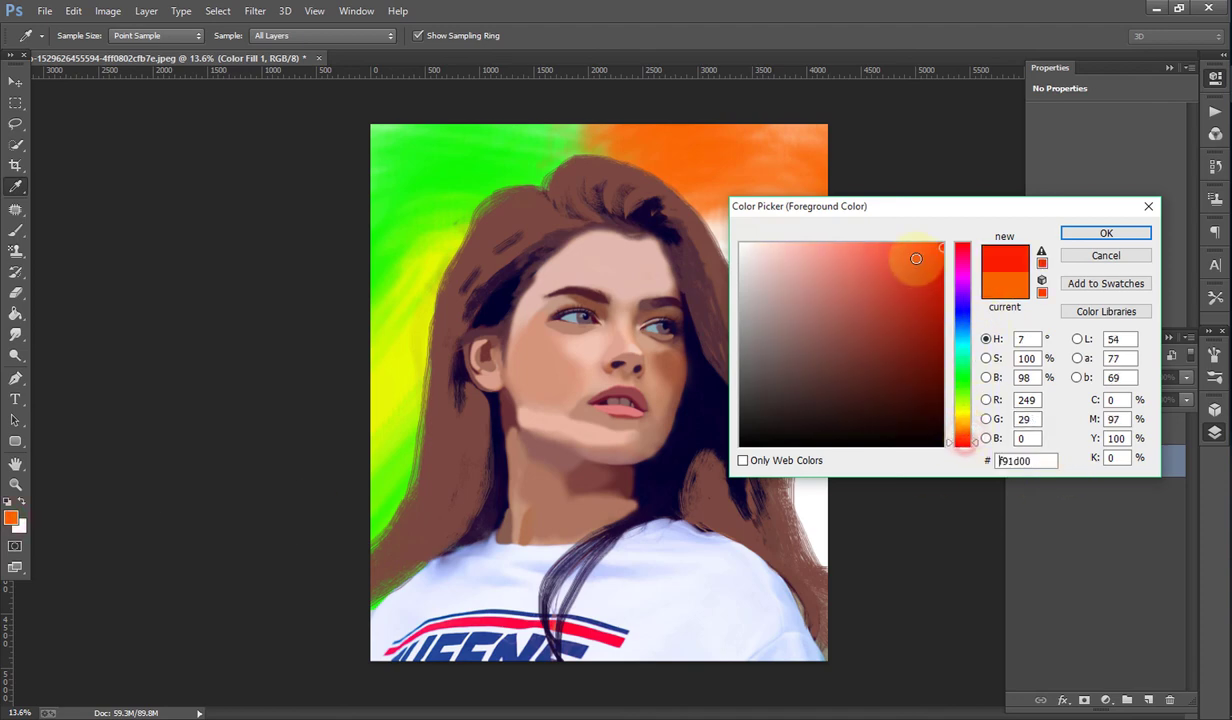
drag(916, 258, 952, 276)
click(1133, 238)
key(b)
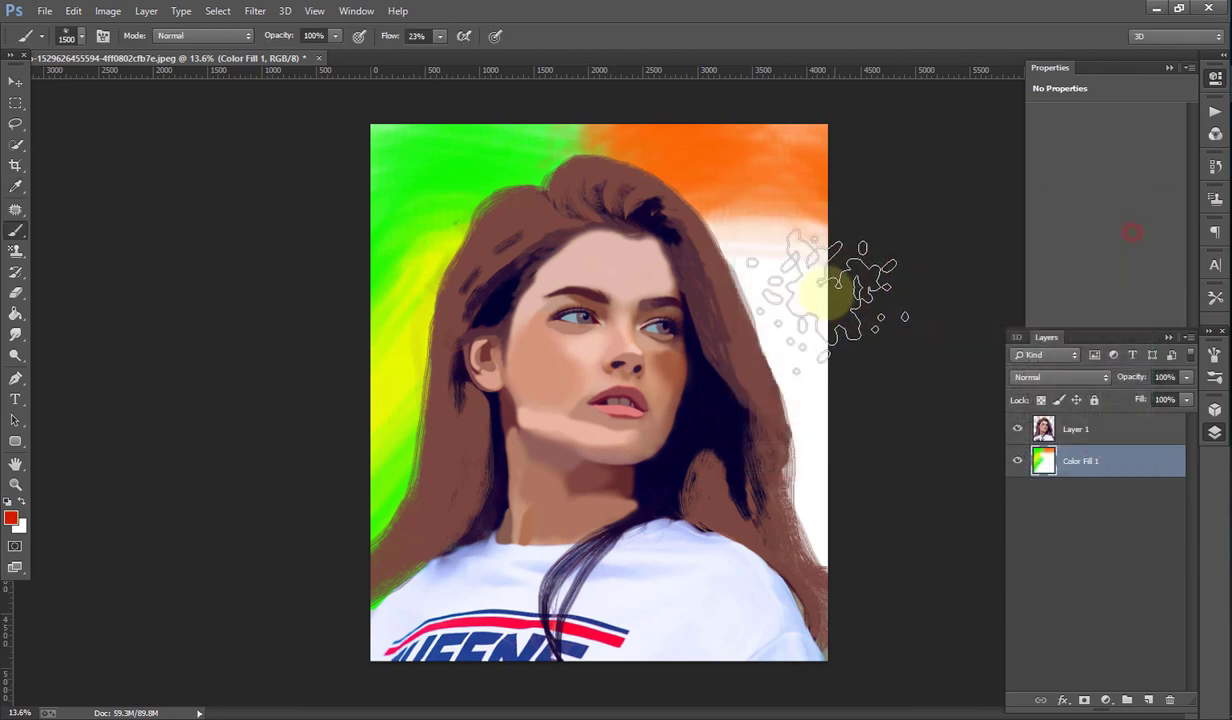
mouse_move(825, 275)
mouse_down()
mouse_move(858, 330)
mouse_move(890, 330)
mouse_move(839, 261)
mouse_move(797, 275)
mouse_move(825, 330)
mouse_move(815, 262)
mouse_up()
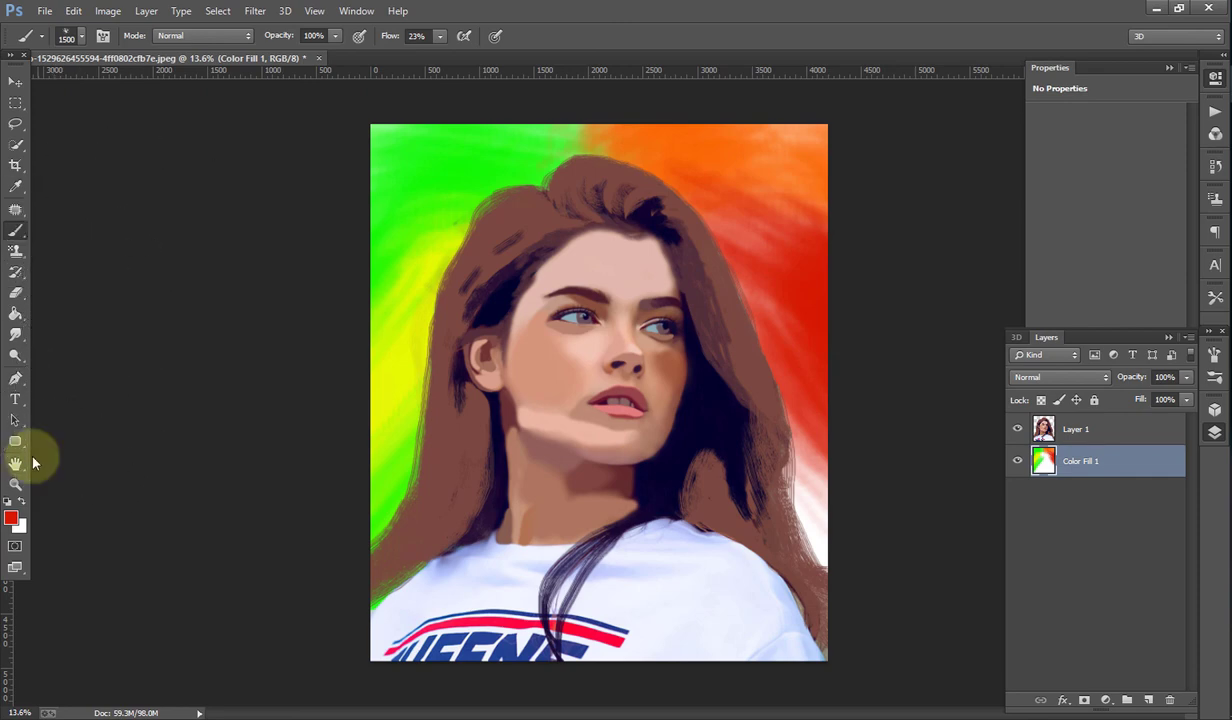
Step: Set the foreground colour to a fully saturated magenta
click(12, 518)
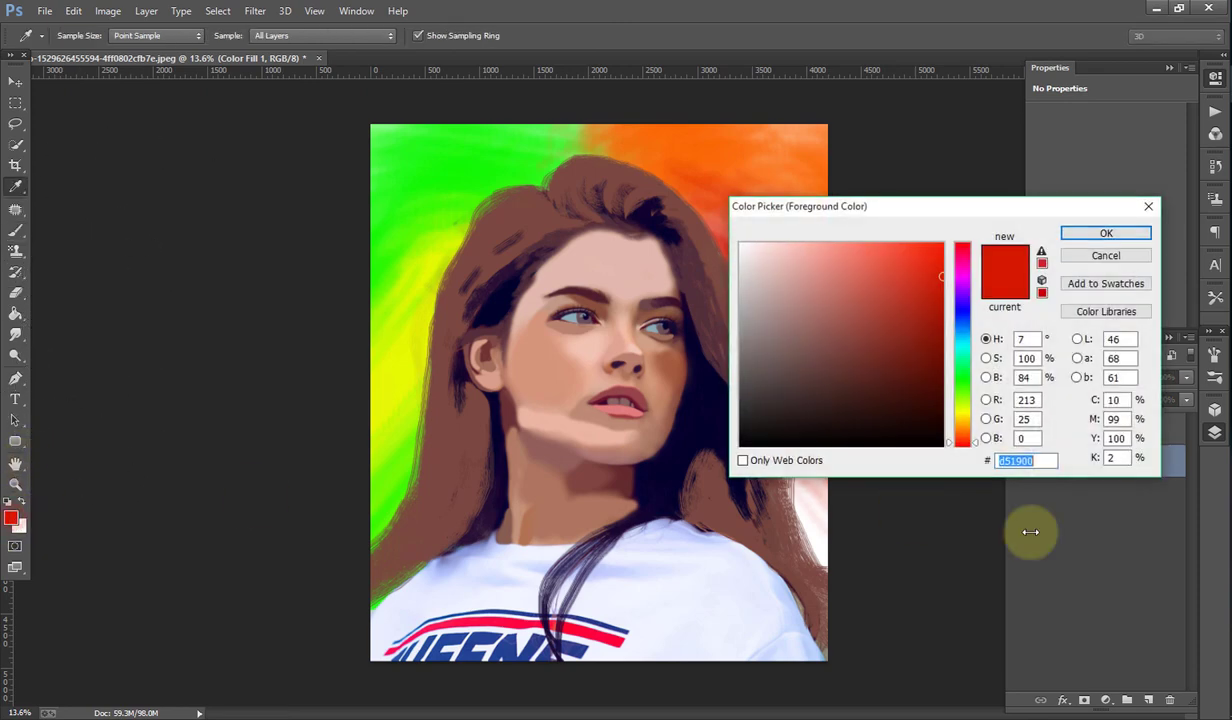
click(963, 281)
drag(929, 267, 943, 242)
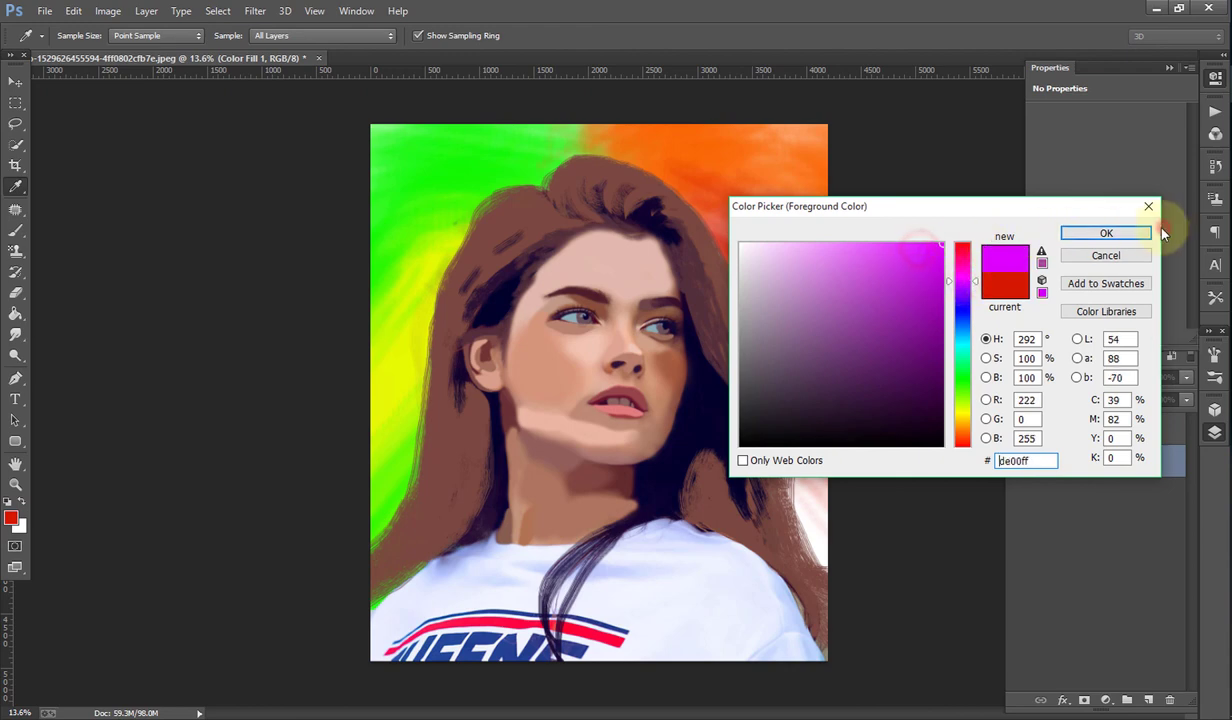
click(1110, 233)
Step: Brush magenta along the lower right edge, then merge Layer 1 down into the background
key(b)
mouse_move(742, 412)
mouse_down()
mouse_move(815, 440)
mouse_move(1060, 250)
mouse_up()
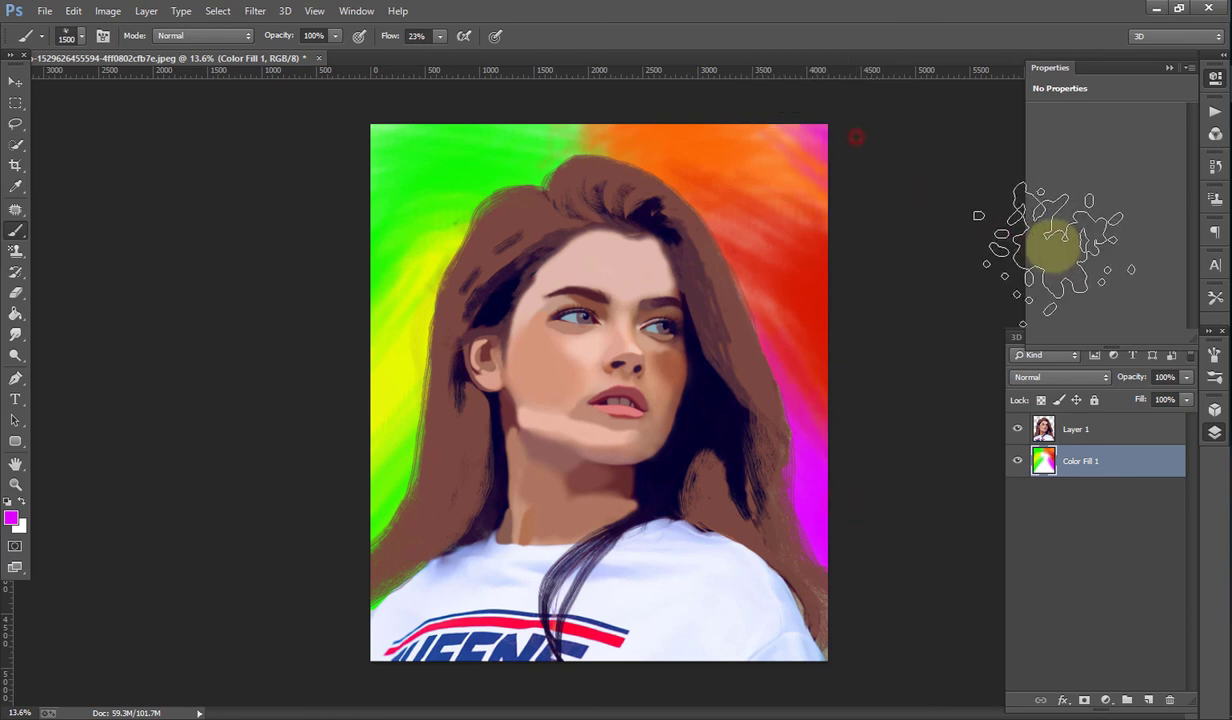
click(1123, 438)
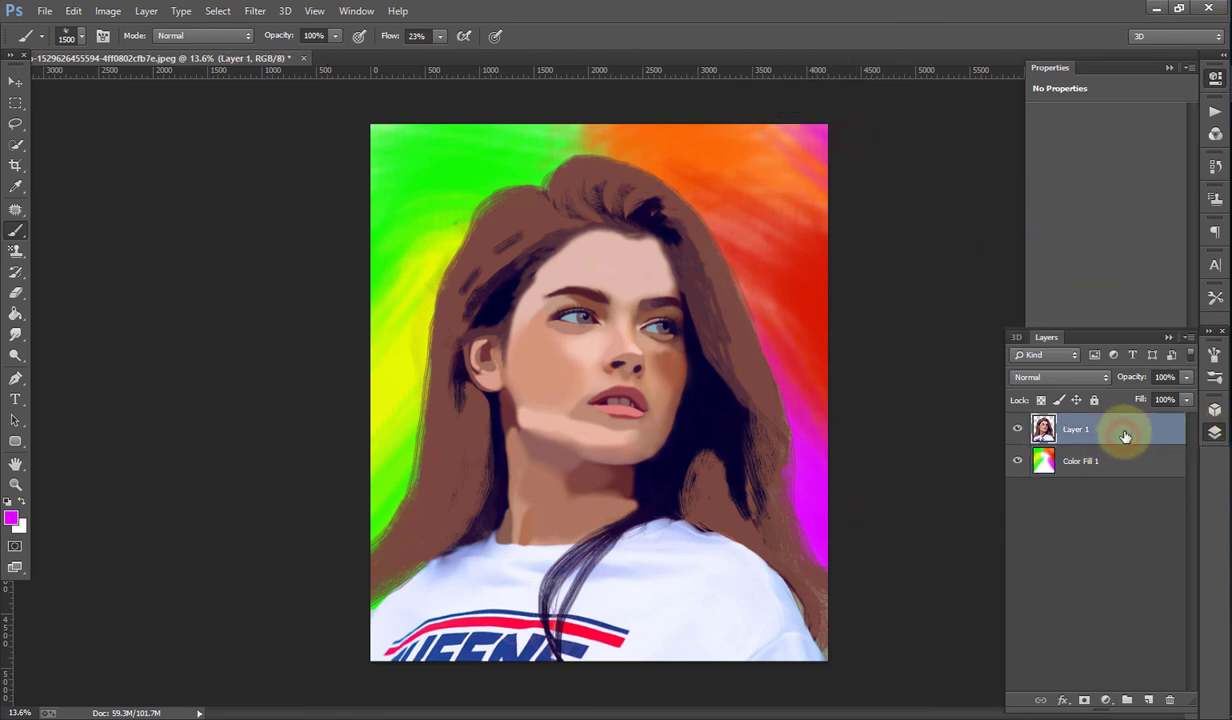
key(ctrl+e)
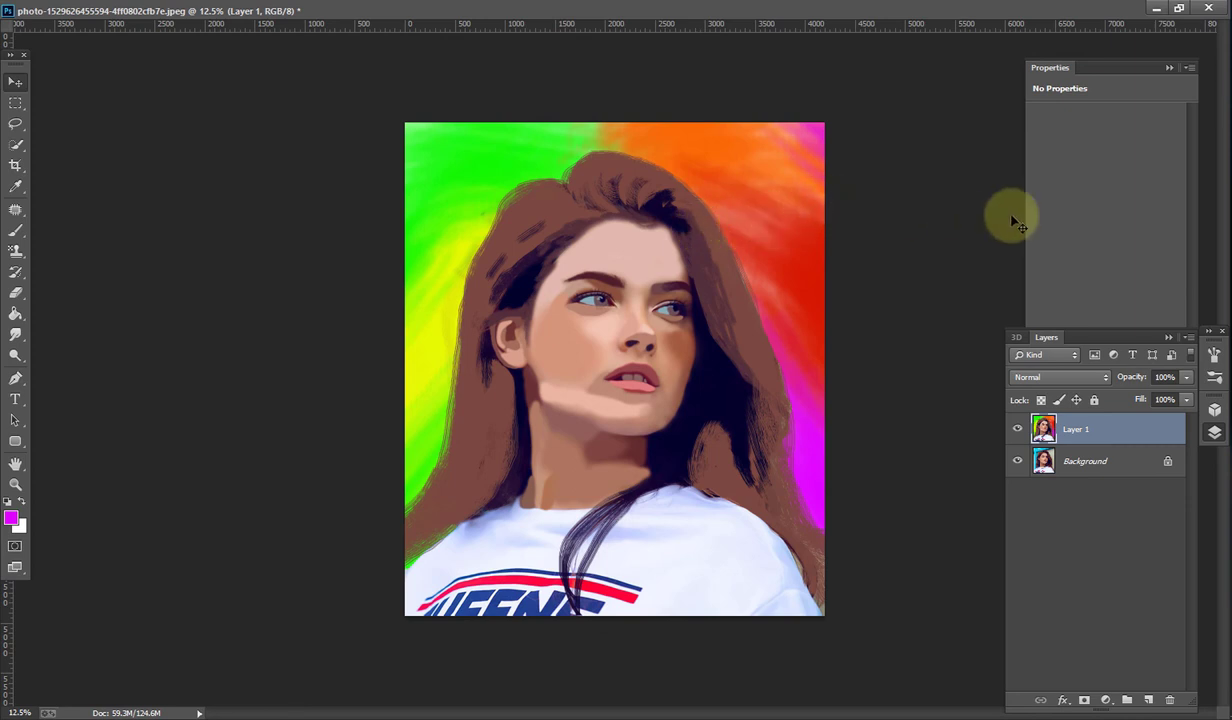
click(1016, 429)
click(1016, 429)
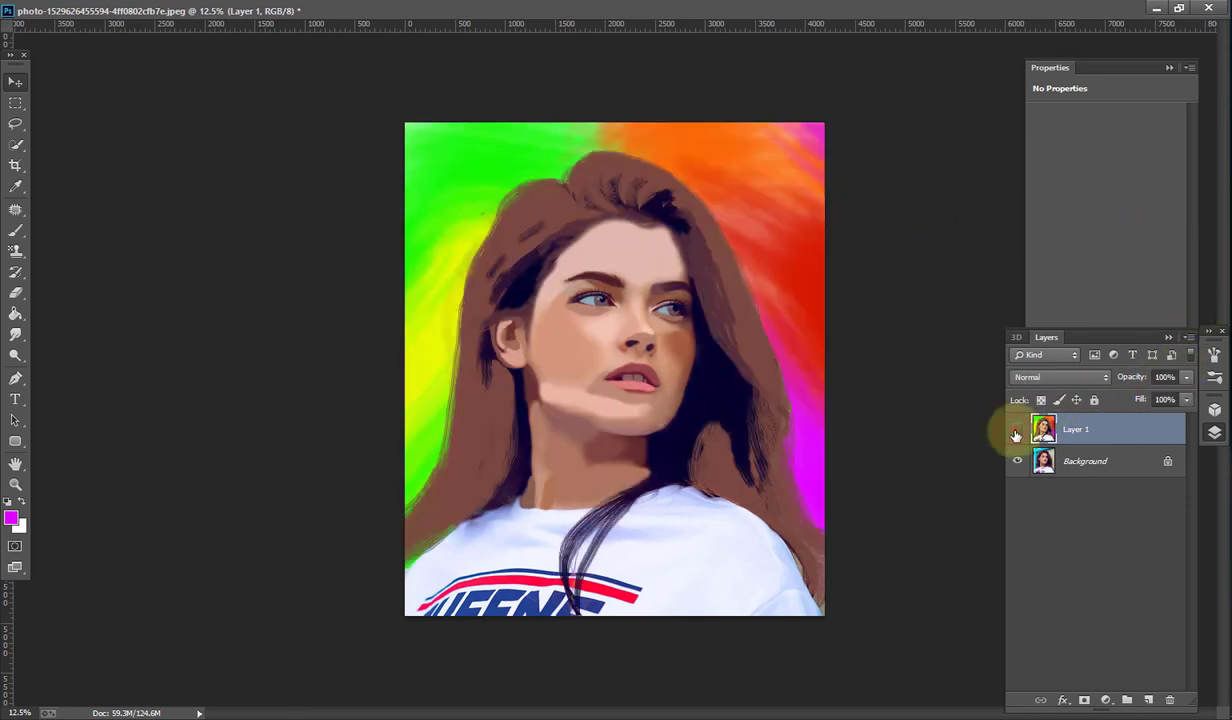
click(1016, 429)
click(1016, 429)
click(1016, 429)
click(1016, 429)
click(1016, 429)
click(1016, 429)
click(1016, 429)
click(1016, 429)
click(1016, 429)
click(1016, 429)
click(1016, 429)
click(1016, 429)
click(1016, 429)
click(1016, 429)
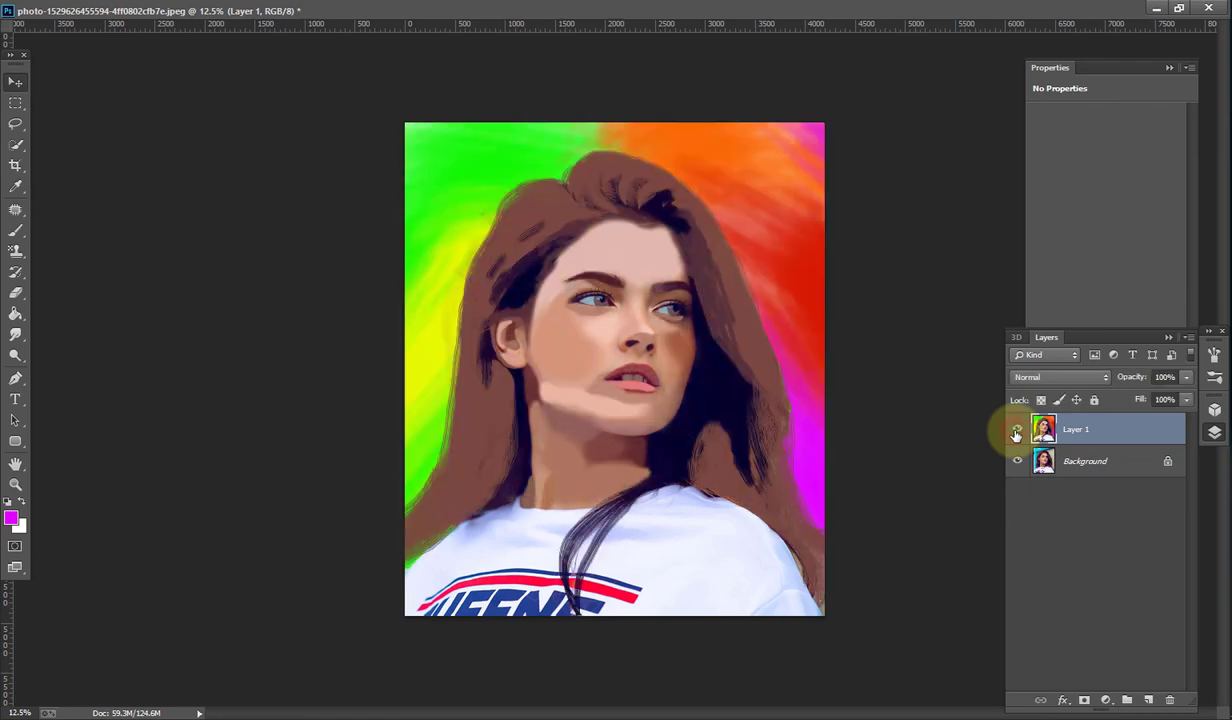